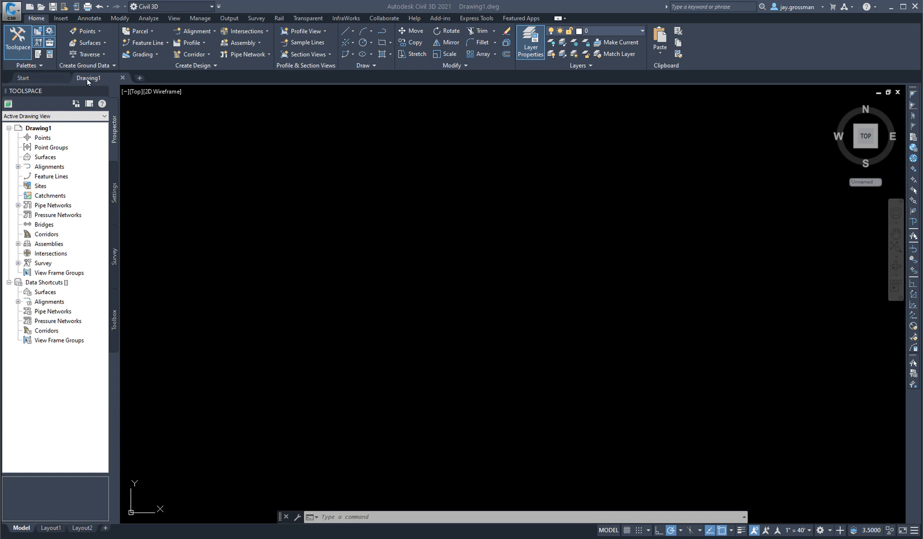
Save the blank drawing to the Desktop as Typ_section.
{"action": "left_click", "coordinate": [18, 18]}
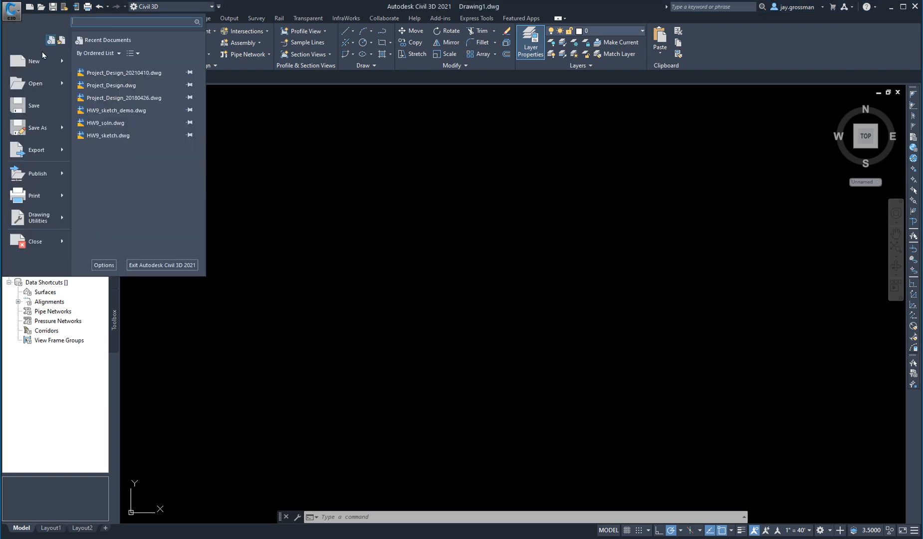
{"action": "left_click", "coordinate": [37, 127]}
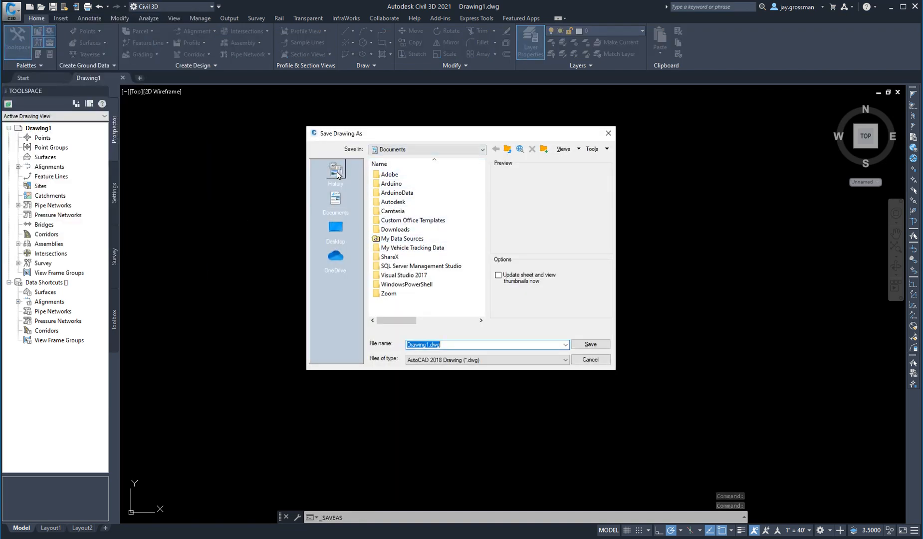
{"action": "left_click", "coordinate": [336, 228]}
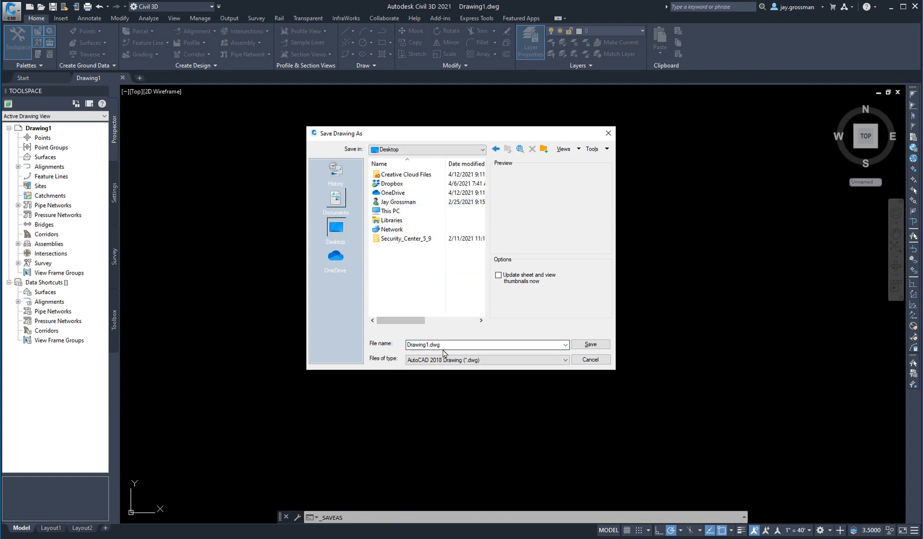
{"action": "left_click_drag", "start_coordinate": [447, 344], "coordinate": [407, 345]}
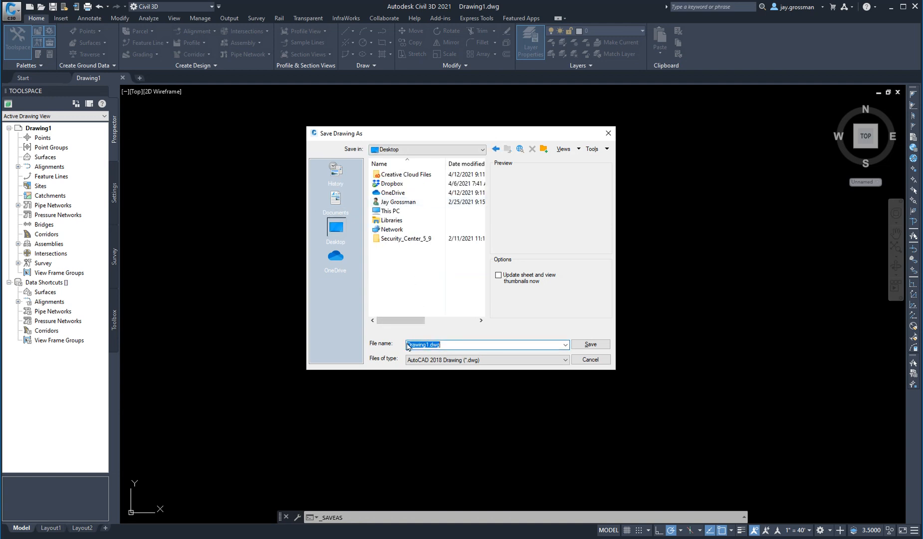
{"action": "key", "text": "BackSpace"}
{"action": "type", "text": "Ttp"}
{"action": "key", "text": "BackSpace"}
{"action": "key", "text": "BackSpace"}
{"action": "type", "text": "yp_section"}
{"action": "left_click", "coordinate": [599, 346]}
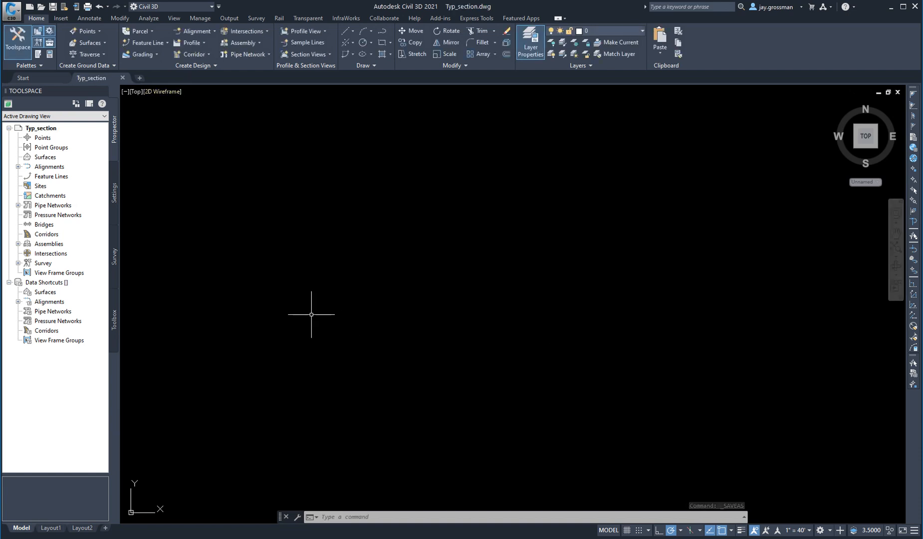
Look through the Layout1 and Layout2 paper space sheets and return to model space.
{"action": "left_click", "coordinate": [51, 529]}
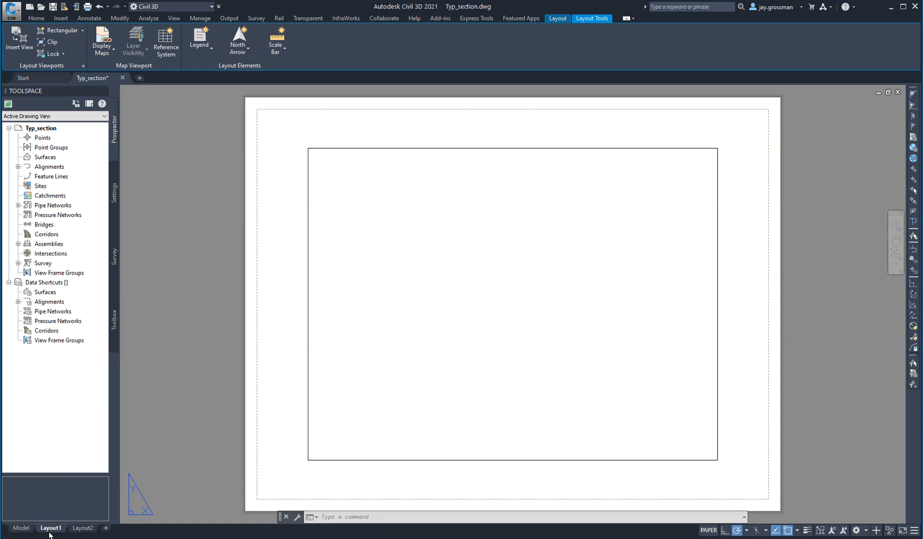
{"action": "left_click", "coordinate": [81, 529]}
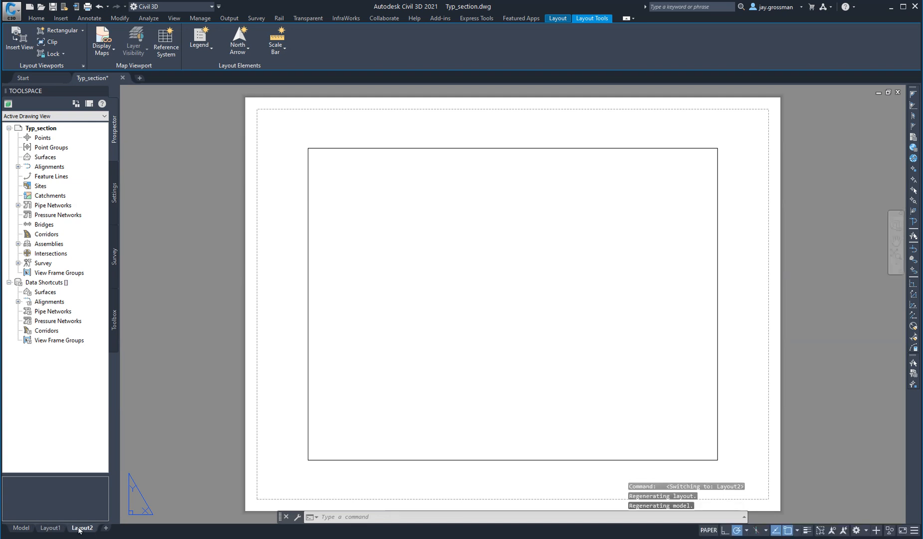
{"action": "left_click", "coordinate": [54, 530]}
{"action": "left_click", "coordinate": [19, 530]}
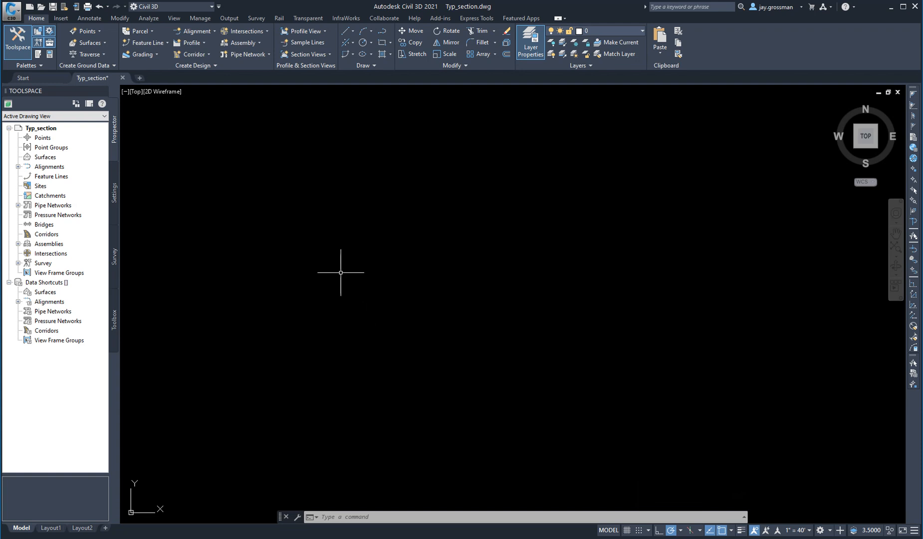
Keep layer 0 current and draw one long vertical line in the middle of model space as the centreline.
{"action": "left_click", "coordinate": [613, 29]}
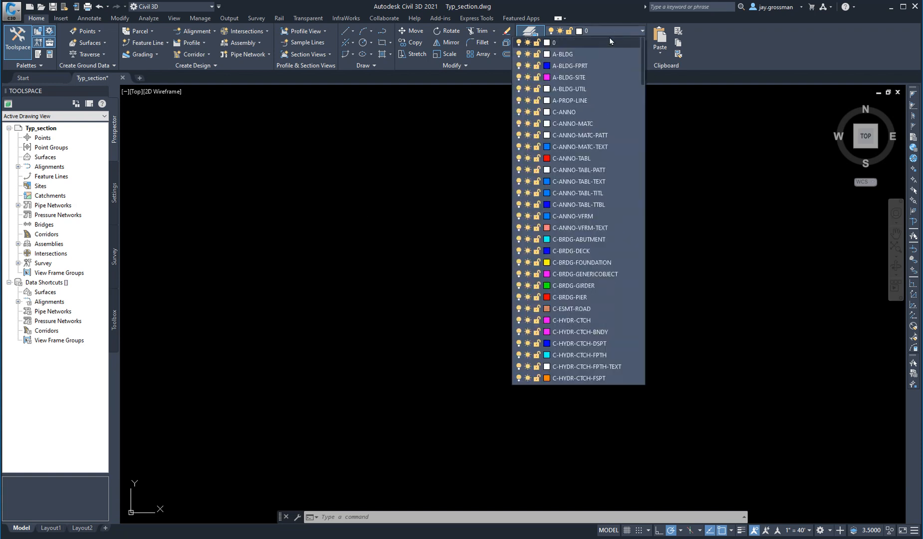
{"action": "left_click", "coordinate": [610, 39]}
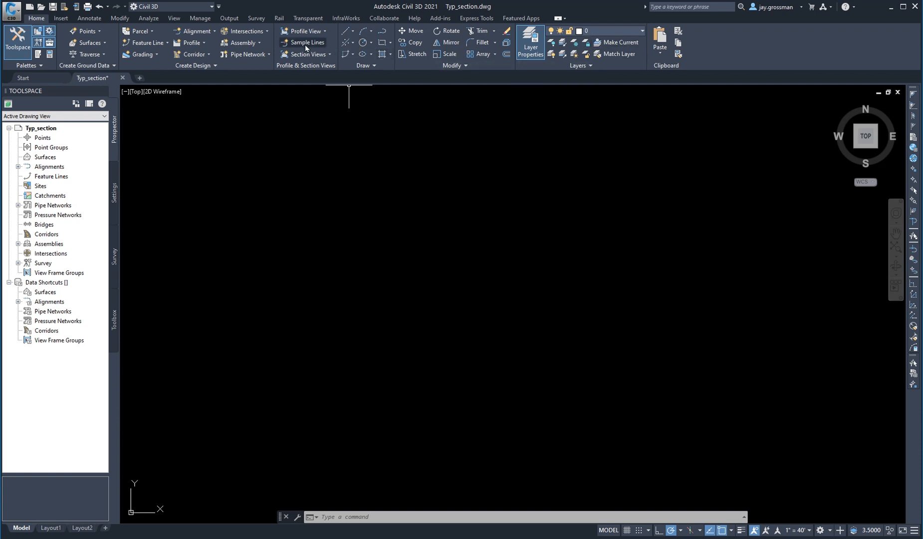
{"action": "left_click", "coordinate": [344, 31]}
{"action": "left_click", "coordinate": [283, 49]}
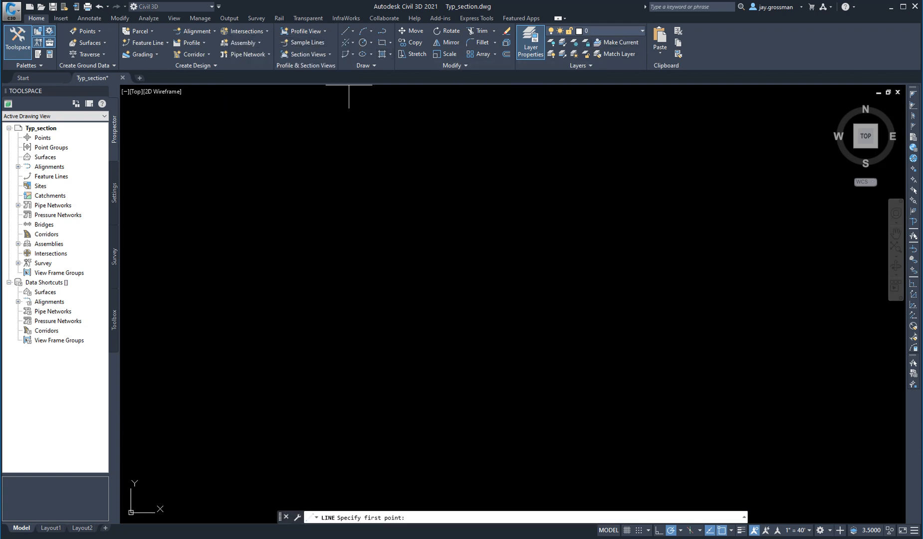
{"action": "left_click", "coordinate": [458, 173]}
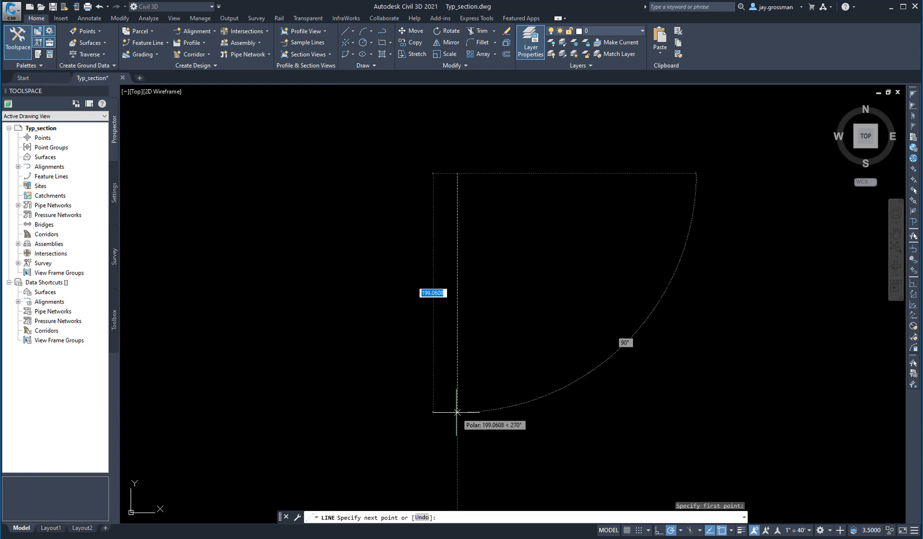
{"action": "left_click", "coordinate": [458, 379]}
{"action": "right_click", "coordinate": [518, 375]}
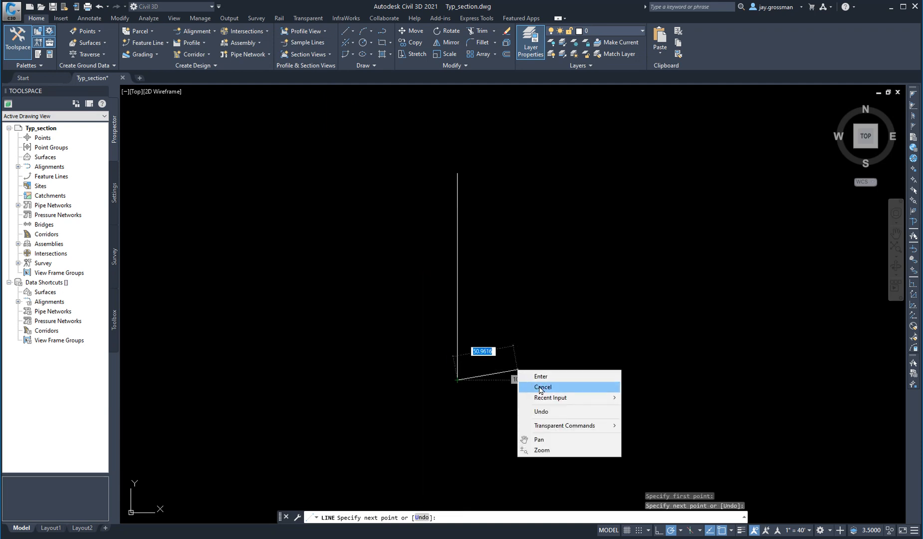
{"action": "left_click", "coordinate": [542, 388]}
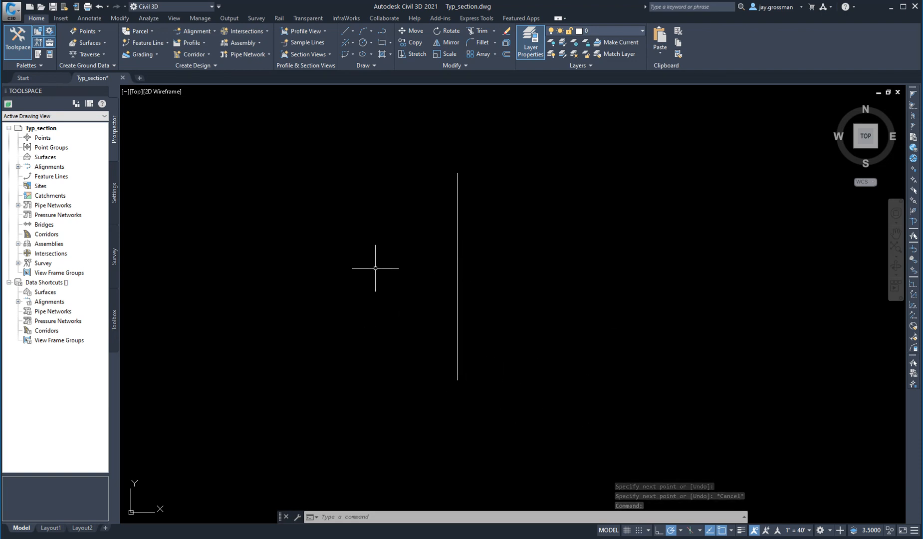
Offset the vertical line 12 units to its right.
{"action": "left_click", "coordinate": [506, 55]}
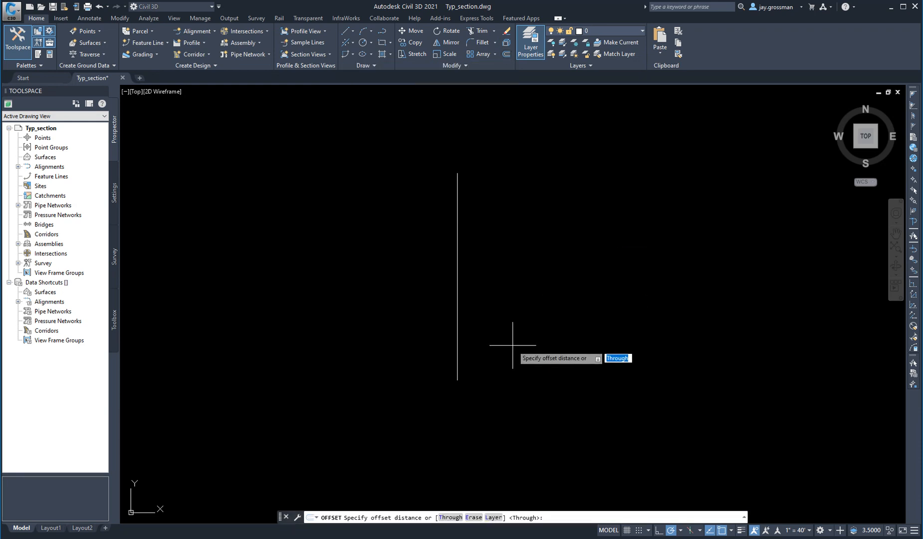
{"action": "type", "text": "12"}
{"action": "key", "text": "Return"}
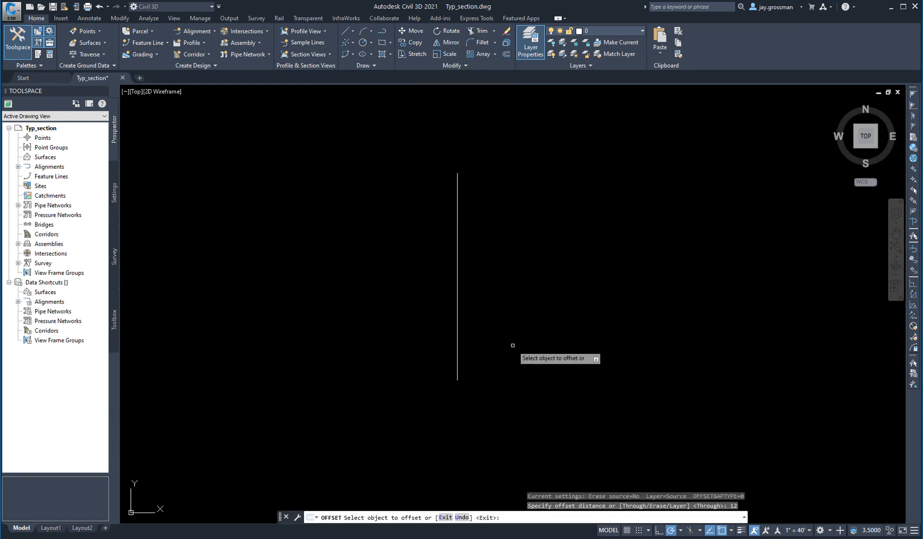
{"action": "left_click", "coordinate": [457, 271]}
{"action": "left_click", "coordinate": [541, 272]}
Draw a horizontal line near the upper ends of the two vertical lines, from the left one perpendicular to the right one.
{"action": "scroll", "coordinate": [463, 259], "scroll_direction": "up", "scroll_amount": 8}
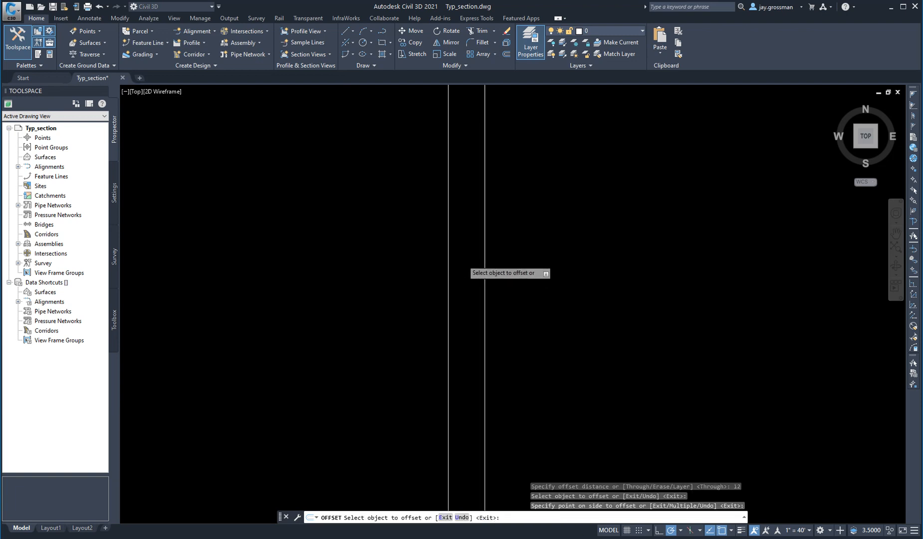
{"action": "middle_click_drag", "start_coordinate": [474, 210], "coordinate": [518, 383]}
{"action": "scroll", "coordinate": [505, 364], "scroll_direction": "down", "scroll_amount": 2}
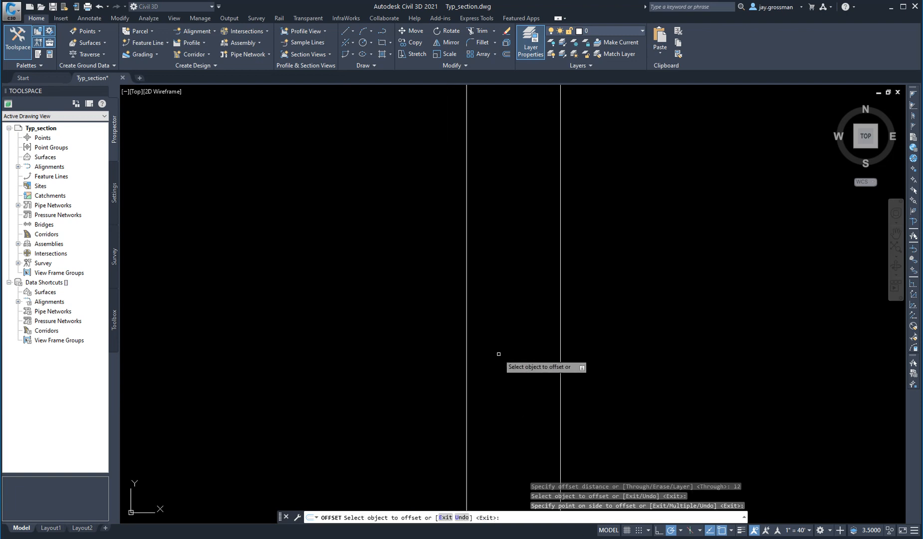
{"action": "middle_click_drag", "start_coordinate": [485, 205], "coordinate": [480, 414]}
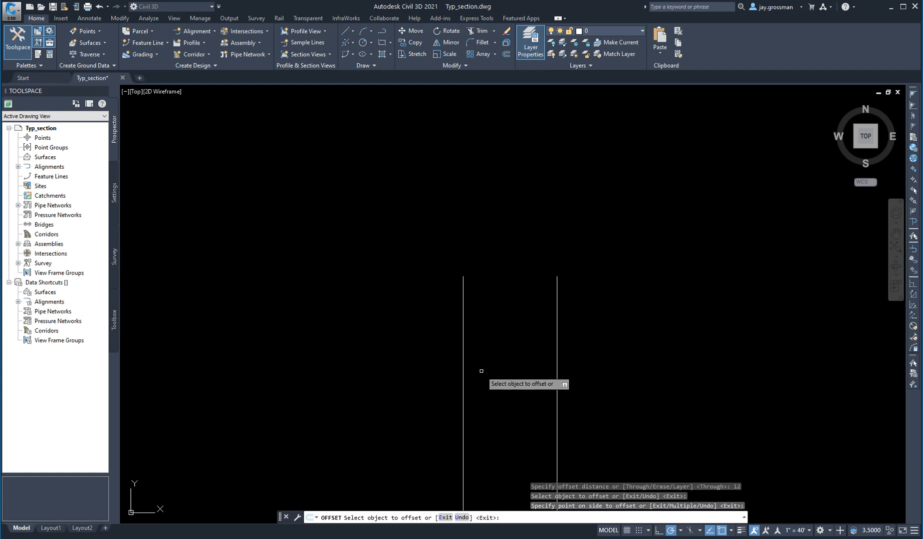
{"action": "scroll", "coordinate": [480, 372], "scroll_direction": "up", "scroll_amount": 2}
{"action": "middle_click_drag", "start_coordinate": [488, 307], "coordinate": [475, 323]}
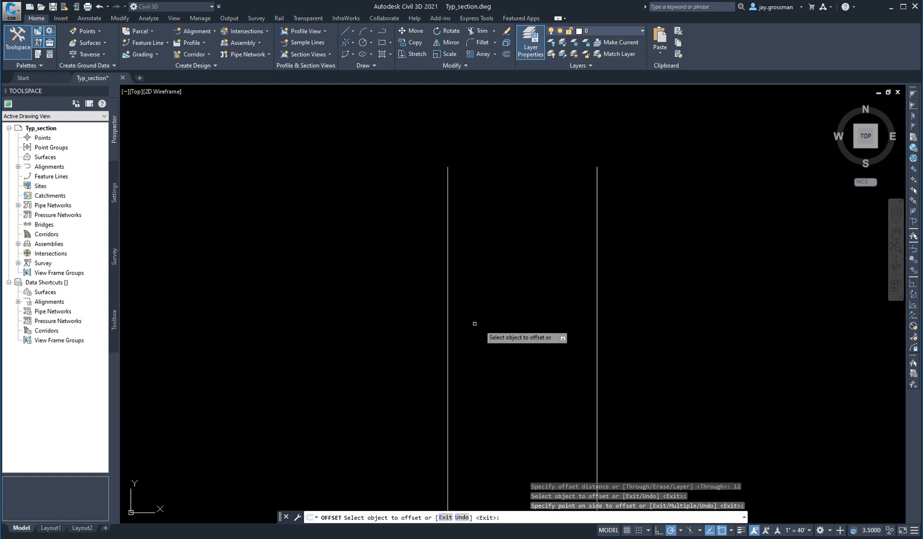
{"action": "left_click", "coordinate": [344, 31]}
{"action": "left_click", "coordinate": [292, 54]}
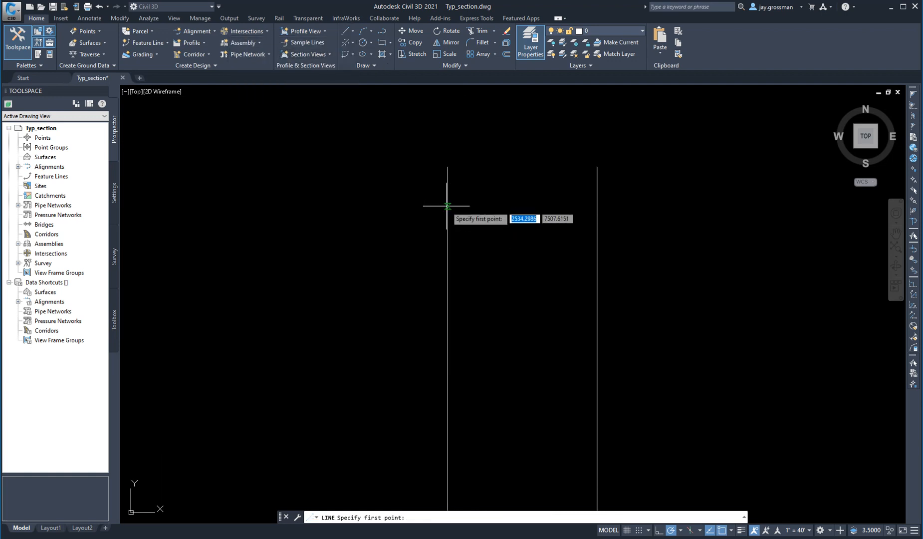
{"action": "left_click", "coordinate": [448, 206]}
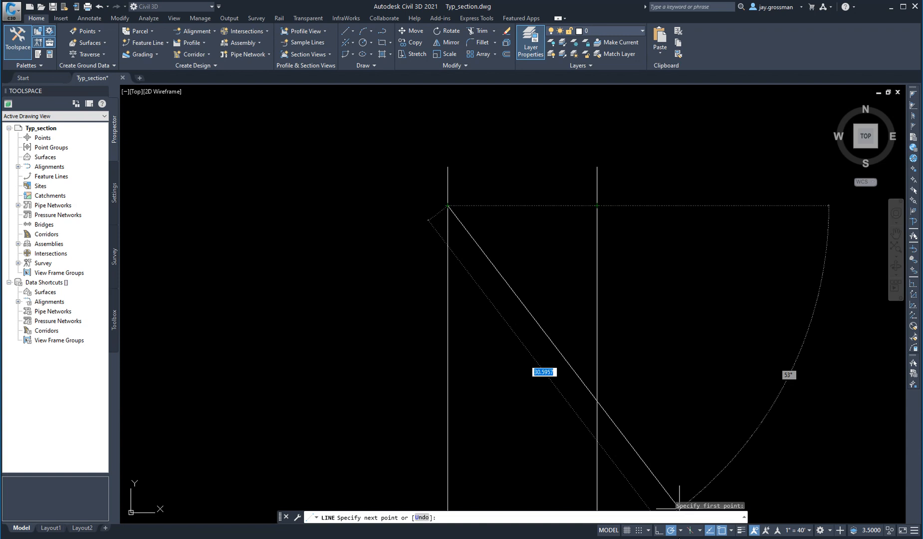
{"action": "left_click", "coordinate": [731, 530]}
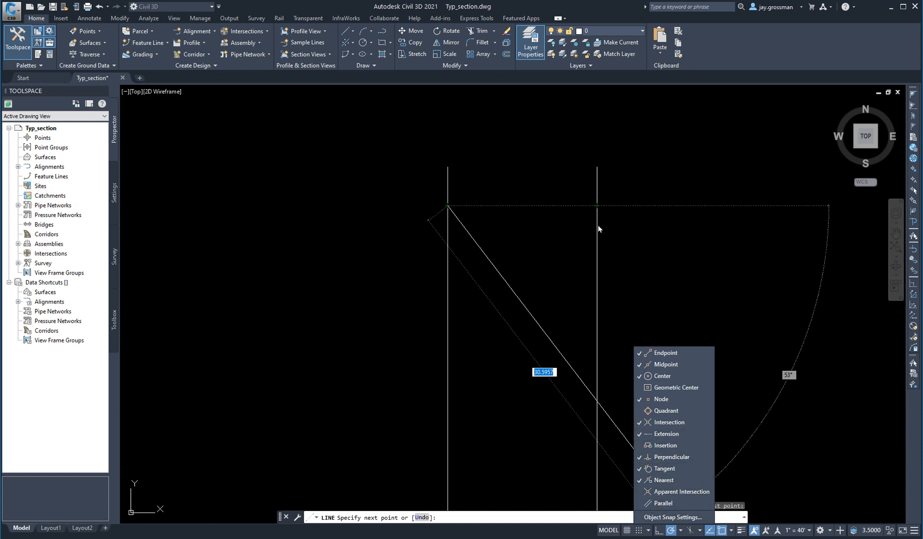
{"action": "left_click", "coordinate": [634, 270]}
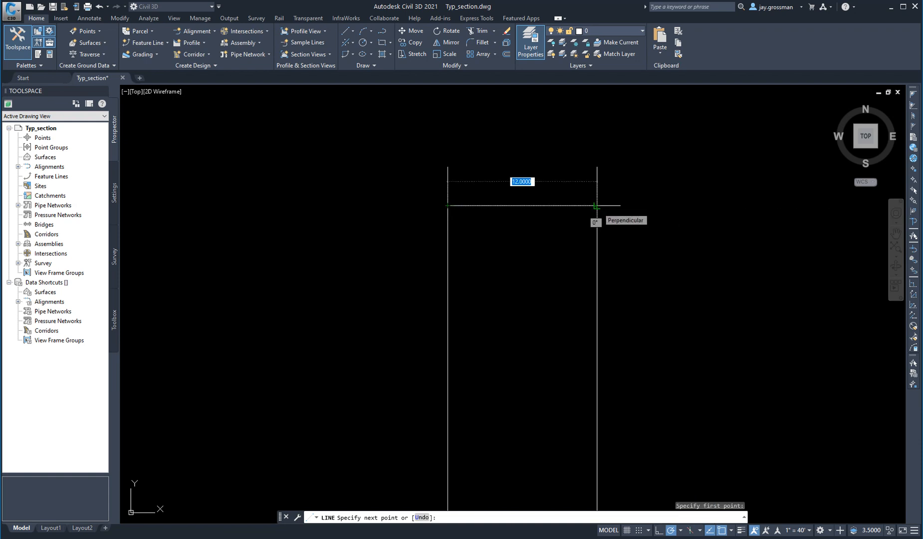
{"action": "left_click", "coordinate": [597, 205]}
{"action": "right_click", "coordinate": [658, 233]}
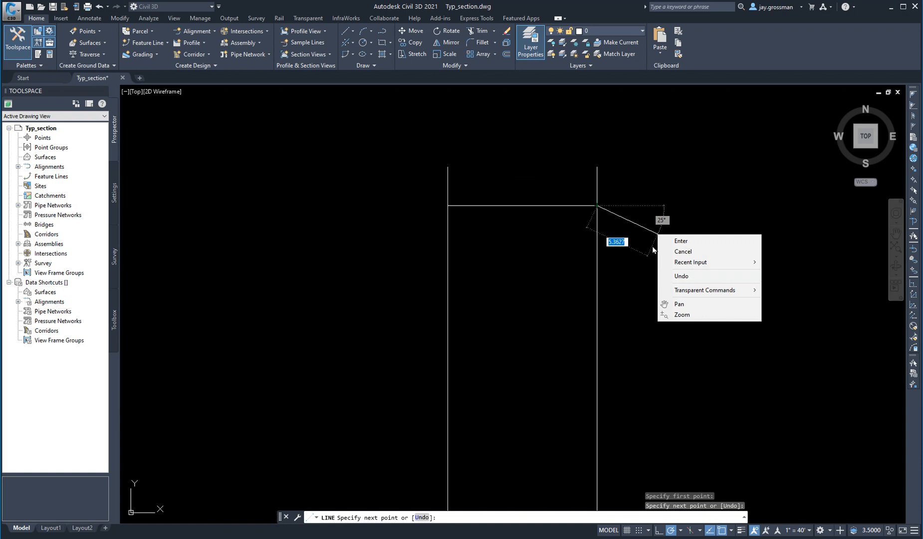
{"action": "left_click", "coordinate": [691, 254]}
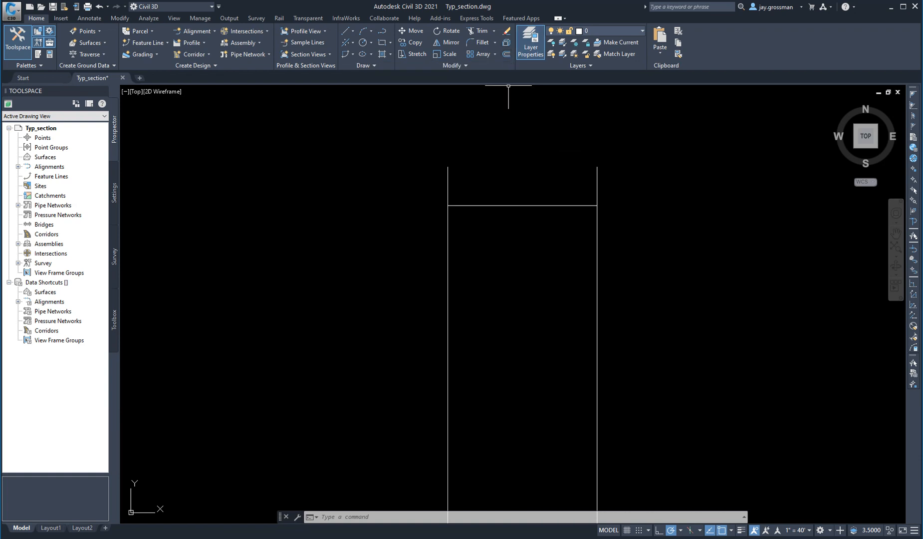
Offset the horizontal line 0.24 units downward.
{"action": "left_click", "coordinate": [507, 58]}
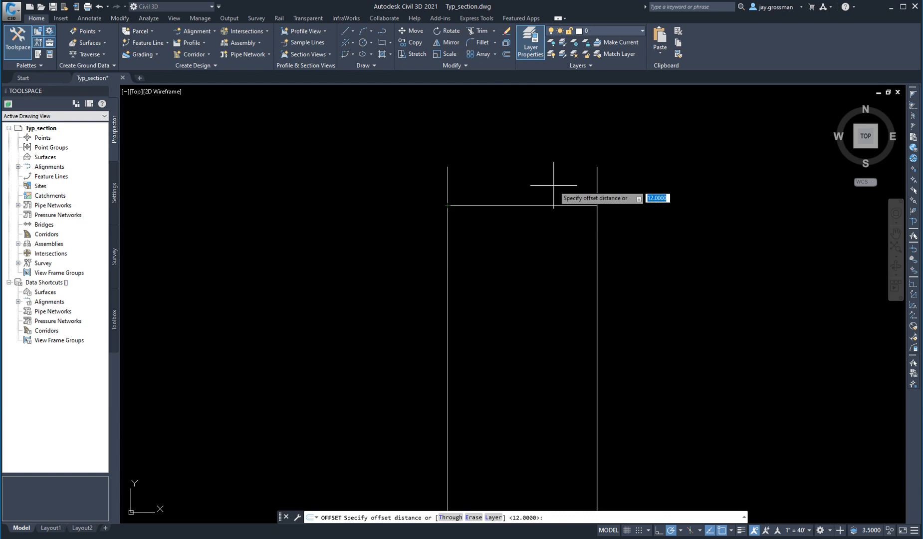
{"action": "key", "text": "Return"}
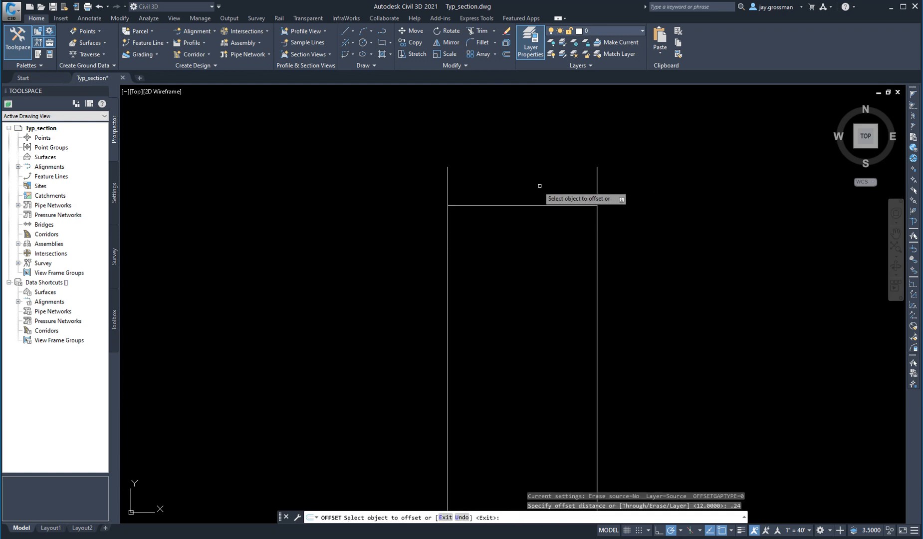
{"action": "left_click", "coordinate": [537, 206]}
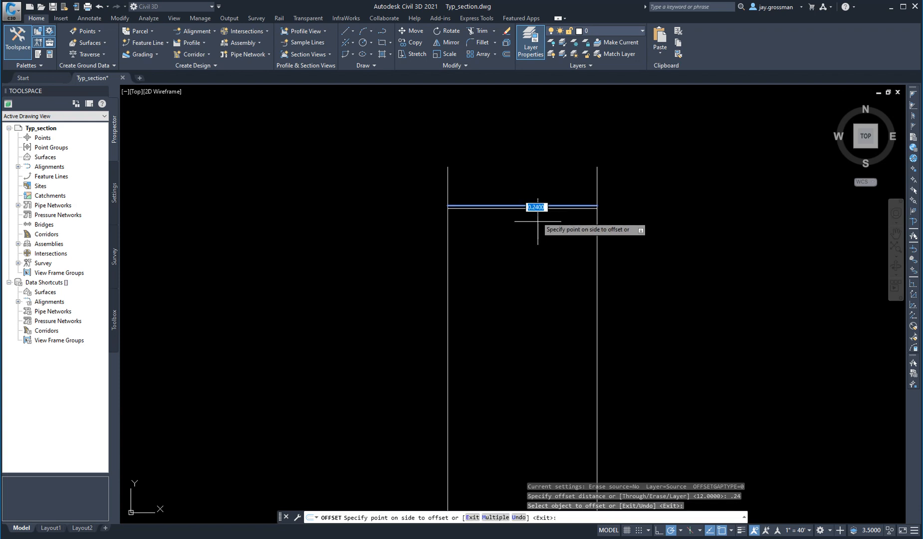
{"action": "left_click", "coordinate": [540, 238]}
Draw a sloped line from the upper horizontal line's left end to the lower one's right end, and erase the upper horizontal line.
{"action": "scroll", "coordinate": [491, 194], "scroll_direction": "up", "scroll_amount": 4}
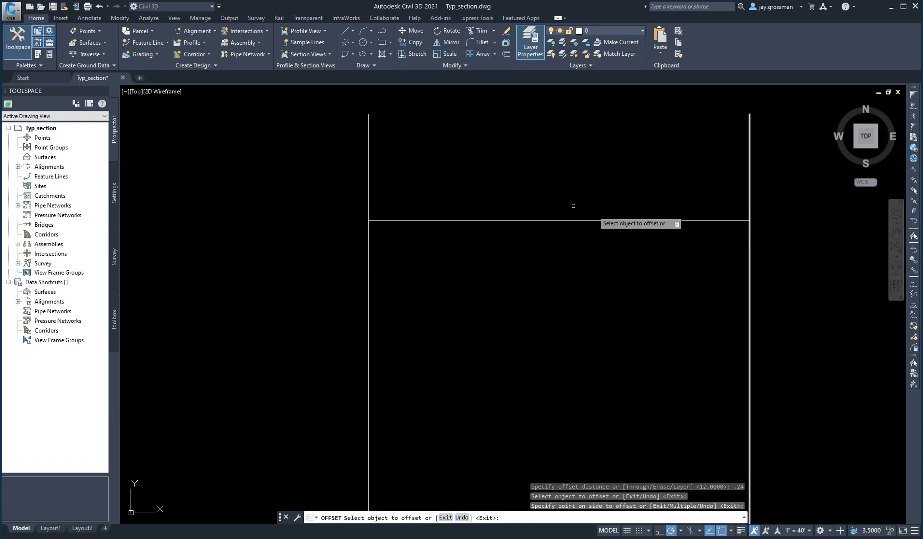
{"action": "left_click", "coordinate": [352, 31]}
{"action": "left_click", "coordinate": [347, 48]}
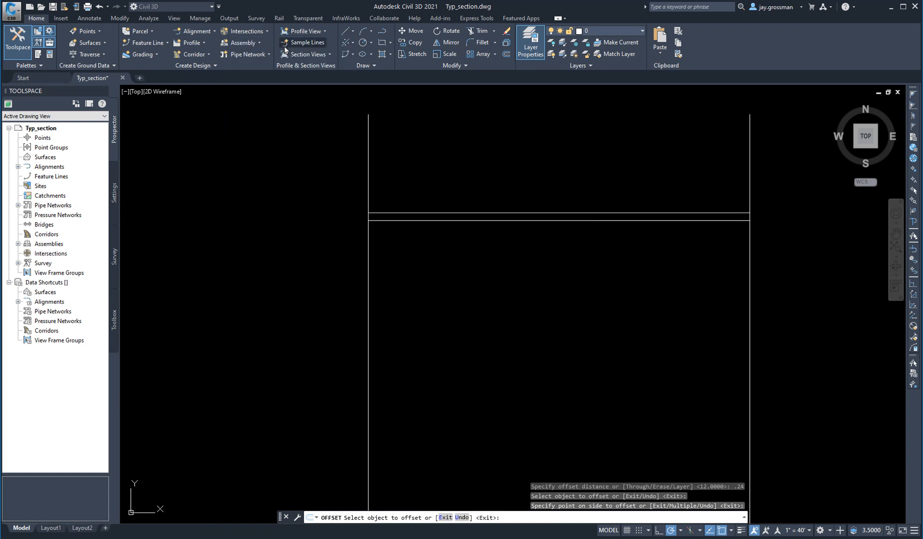
{"action": "left_click", "coordinate": [368, 213]}
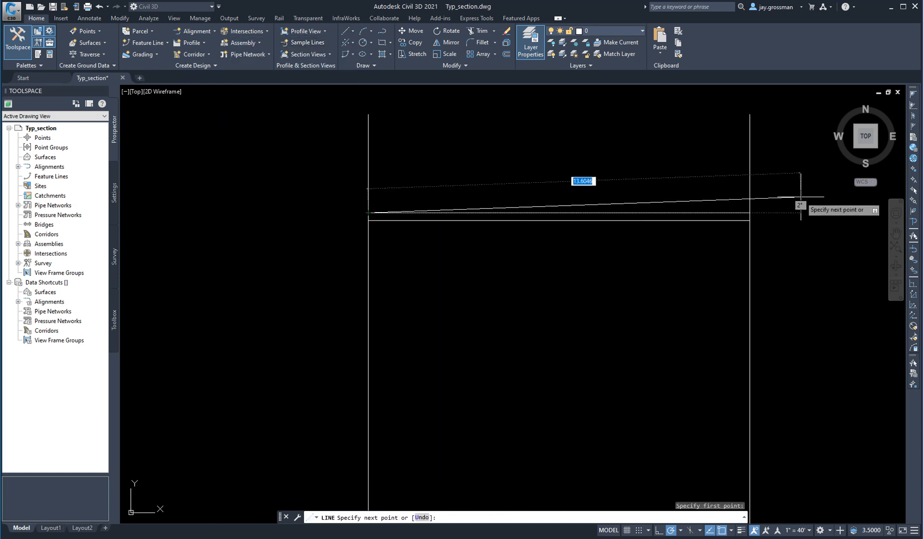
{"action": "left_click", "coordinate": [749, 220]}
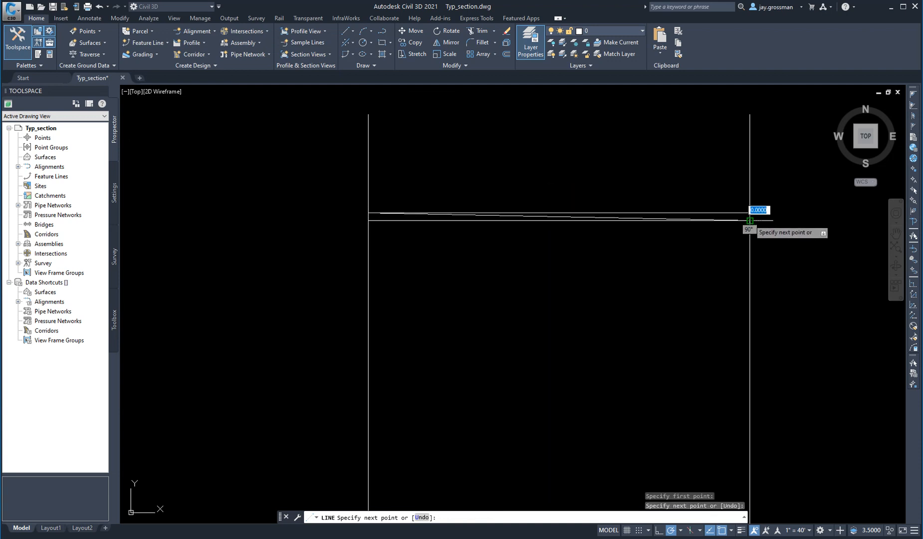
{"action": "right_click", "coordinate": [775, 195]}
{"action": "left_click", "coordinate": [792, 210]}
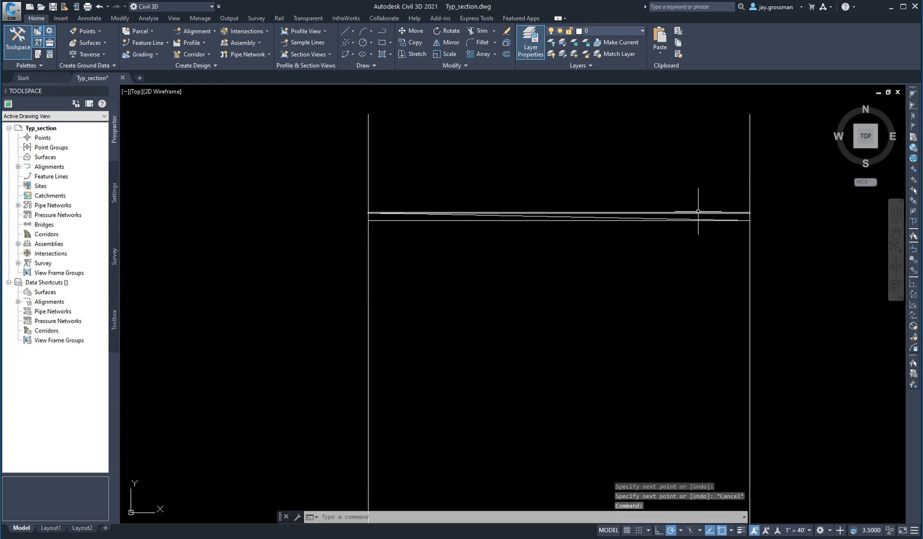
{"action": "left_click", "coordinate": [702, 211]}
{"action": "key", "text": "Delete"}
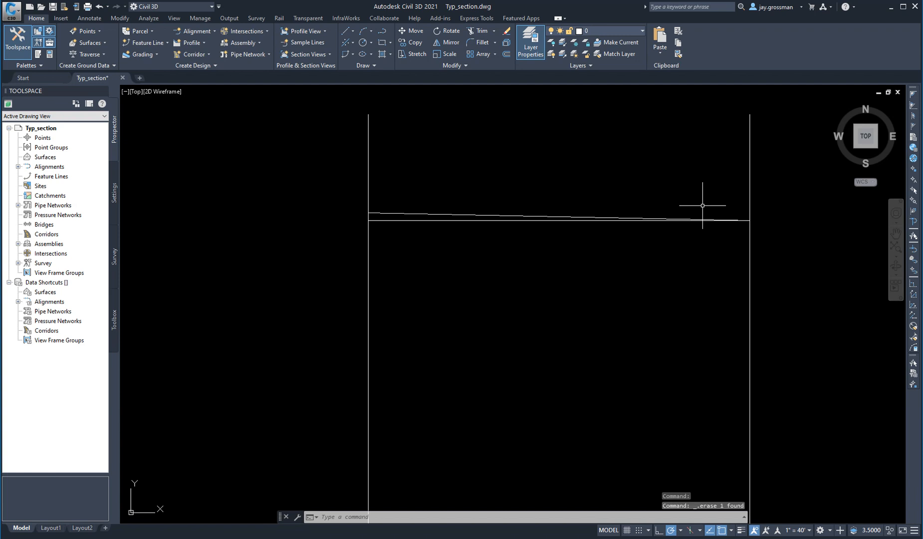
Erase the remaining horizontal construction line beneath the sloped lane line.
{"action": "left_click", "coordinate": [538, 220]}
{"action": "key", "text": "Delete"}
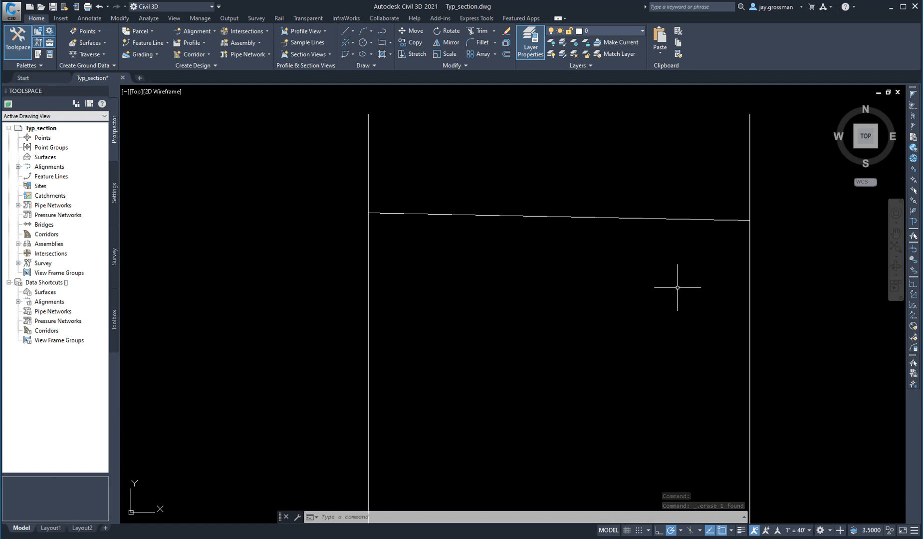
Offset the vertical line at the lane's outer edge 8 units to its right.
{"action": "scroll", "coordinate": [554, 260], "scroll_direction": "down", "scroll_amount": 4}
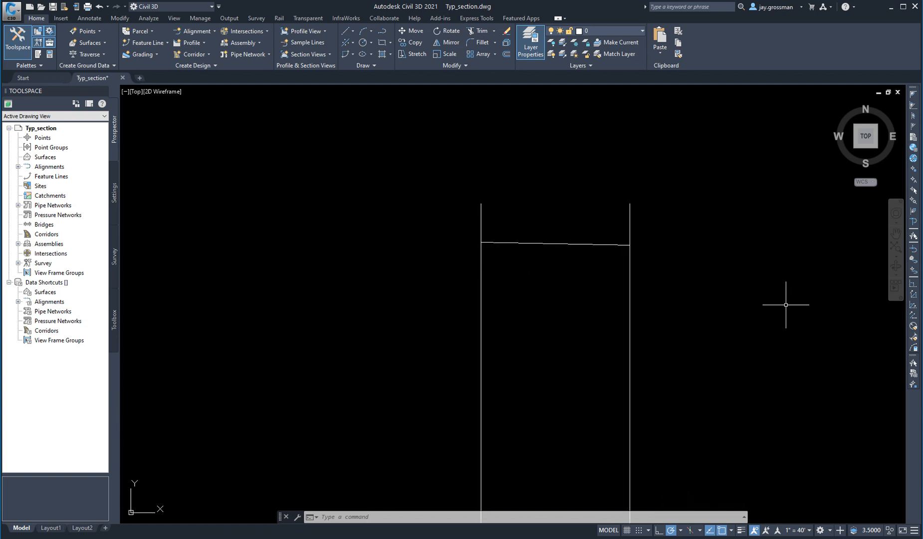
{"action": "left_click", "coordinate": [506, 54]}
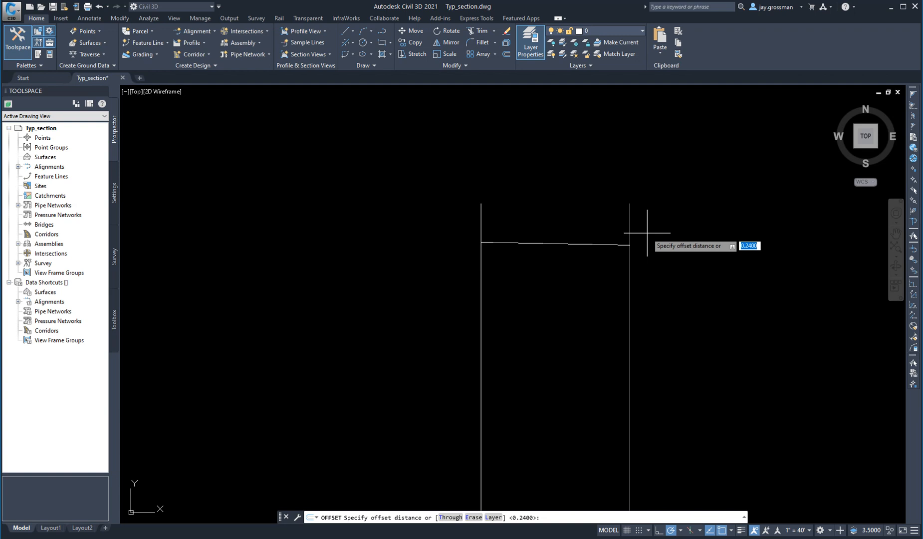
{"action": "type", "text": "8"}
{"action": "key", "text": "Return"}
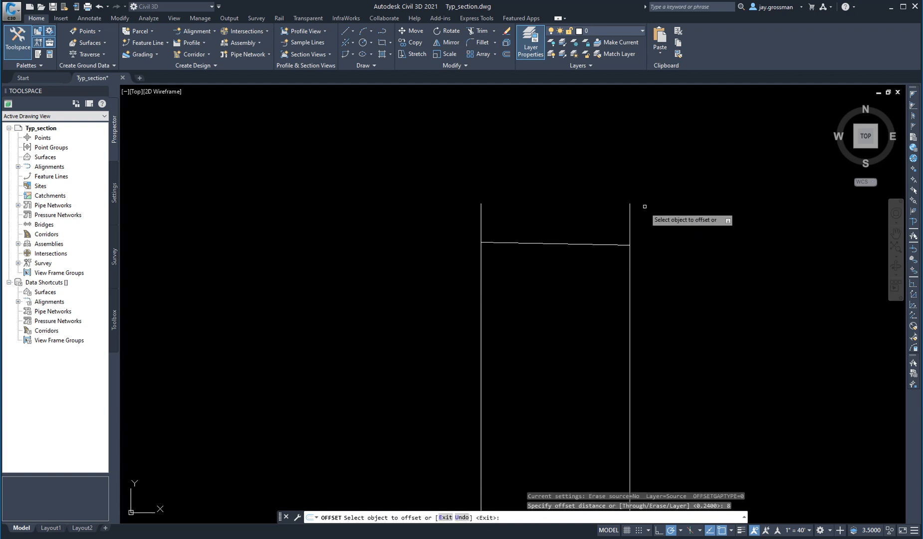
{"action": "left_click", "coordinate": [631, 218]}
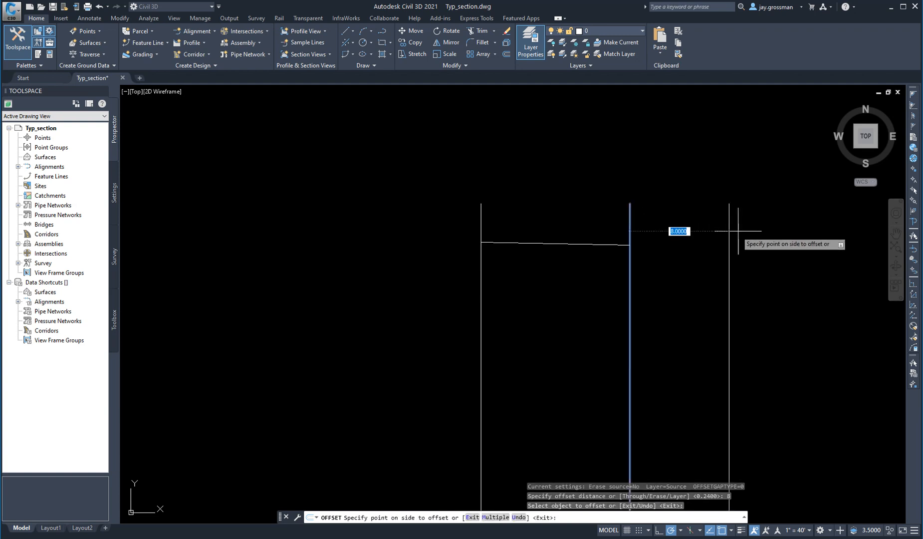
{"action": "left_click", "coordinate": [746, 233]}
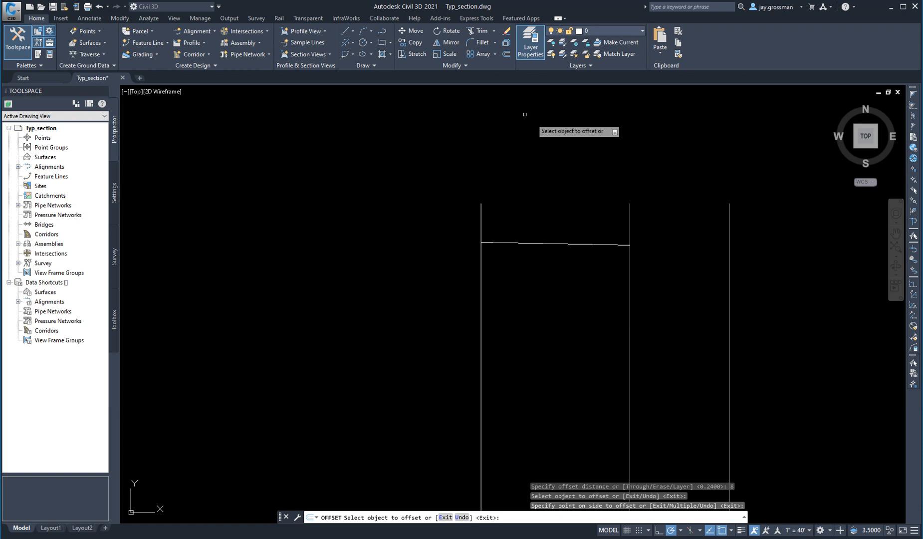
Draw a horizontal line from the lane line's lower end to the outermost vertical line on the right.
{"action": "left_click", "coordinate": [351, 32]}
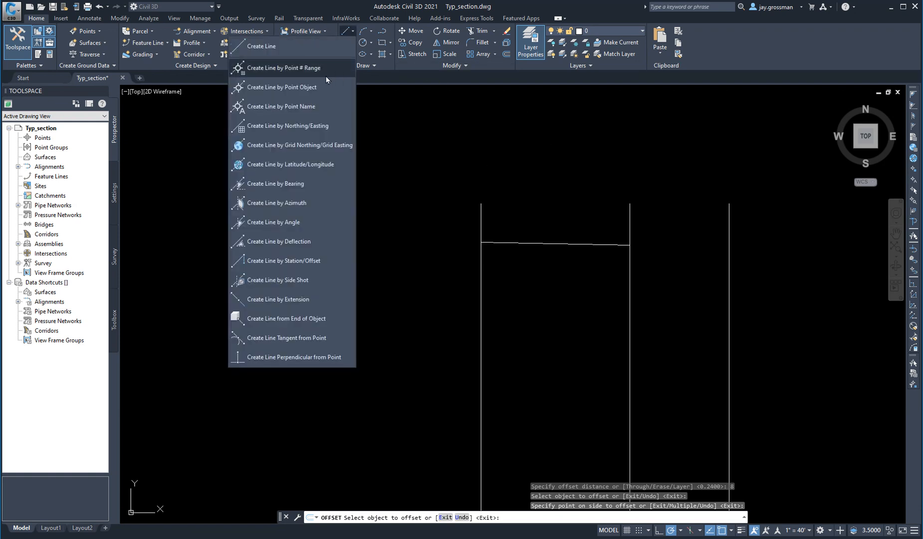
{"action": "left_click", "coordinate": [279, 53]}
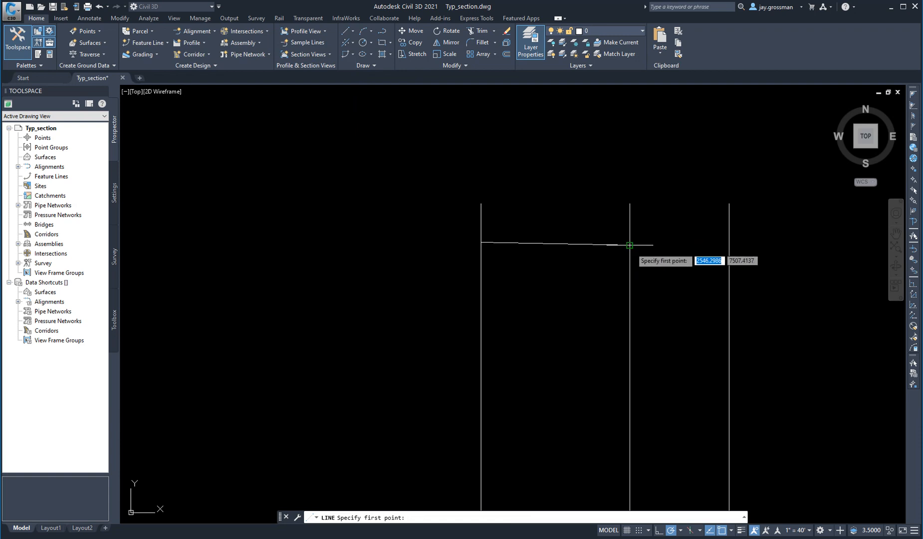
{"action": "left_click", "coordinate": [630, 245]}
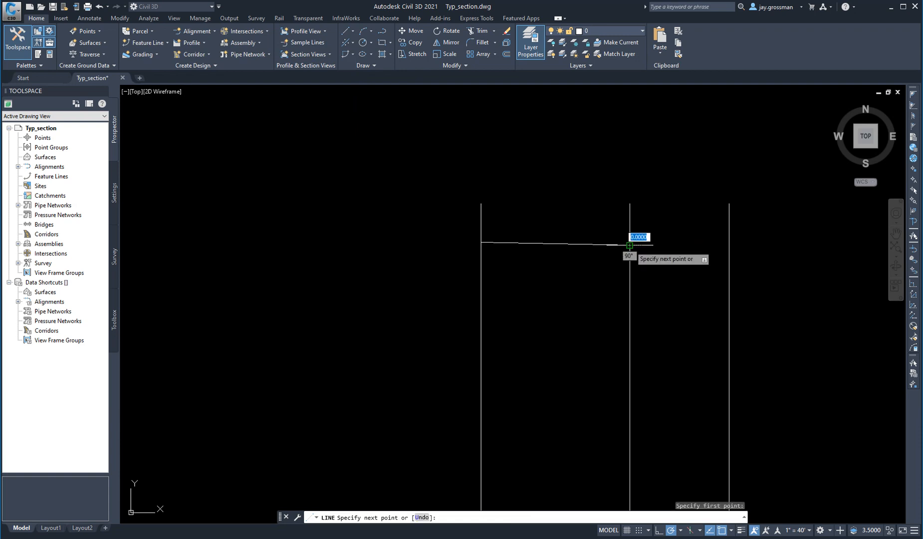
{"action": "left_click", "coordinate": [729, 245]}
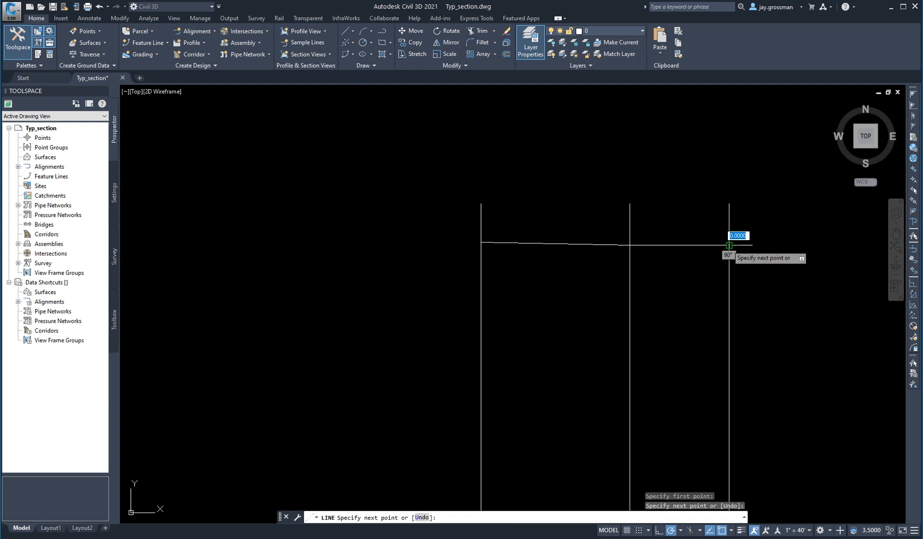
{"action": "right_click", "coordinate": [724, 246]}
{"action": "left_click", "coordinate": [744, 265]}
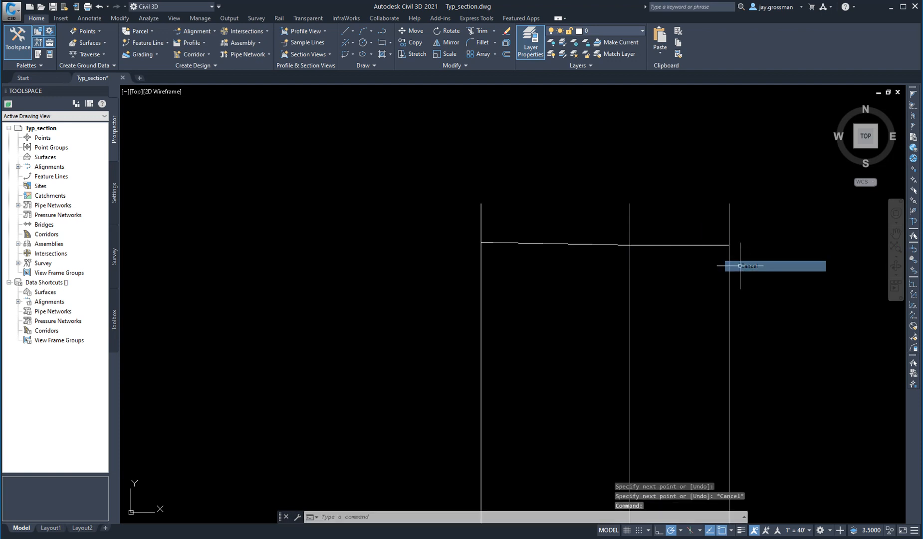
Offset the new 8-unit horizontal line 0.32 units downward.
{"action": "left_click", "coordinate": [505, 55]}
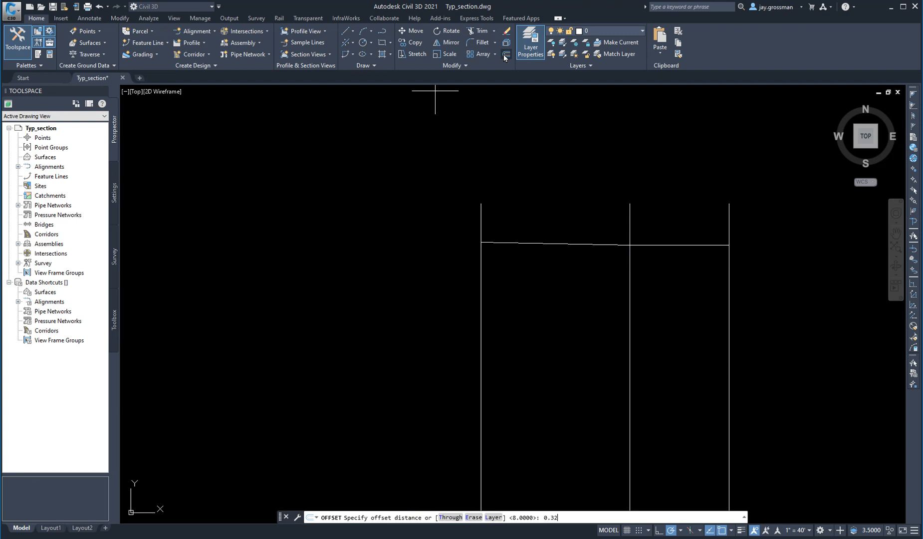
{"action": "key", "text": "Return"}
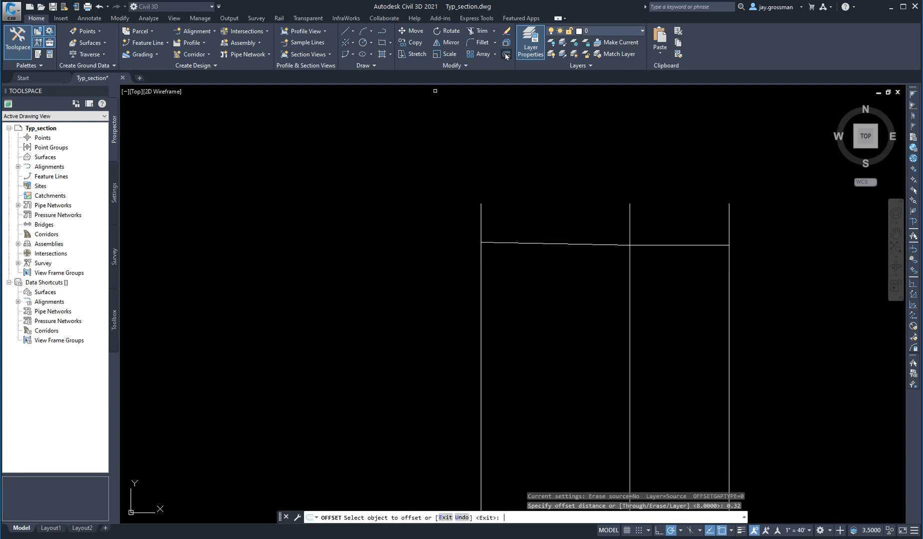
{"action": "left_click", "coordinate": [694, 245]}
{"action": "left_click", "coordinate": [693, 262]}
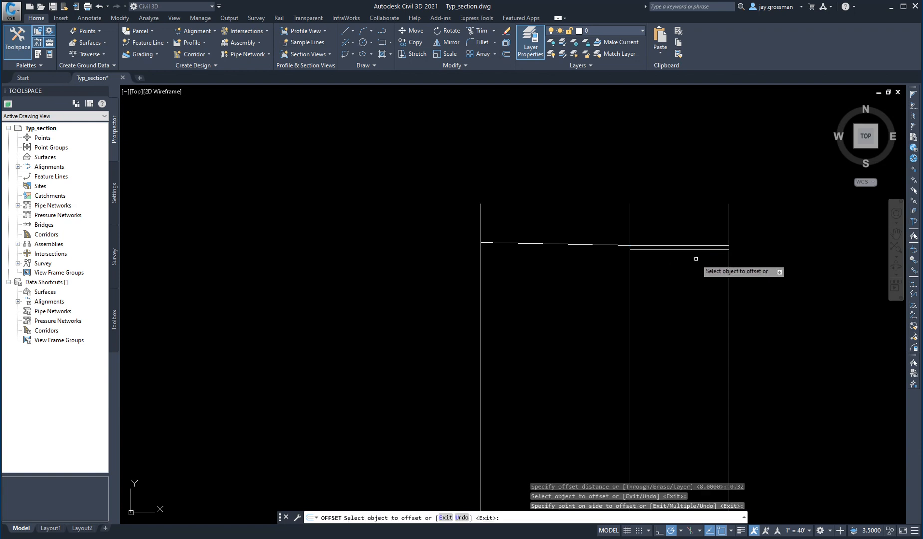
{"action": "key", "text": "Escape"}
Draw the sloped shoulder line from the lane line's lower end to the right end of the lower horizontal line.
{"action": "scroll", "coordinate": [689, 255], "scroll_direction": "up", "scroll_amount": 6}
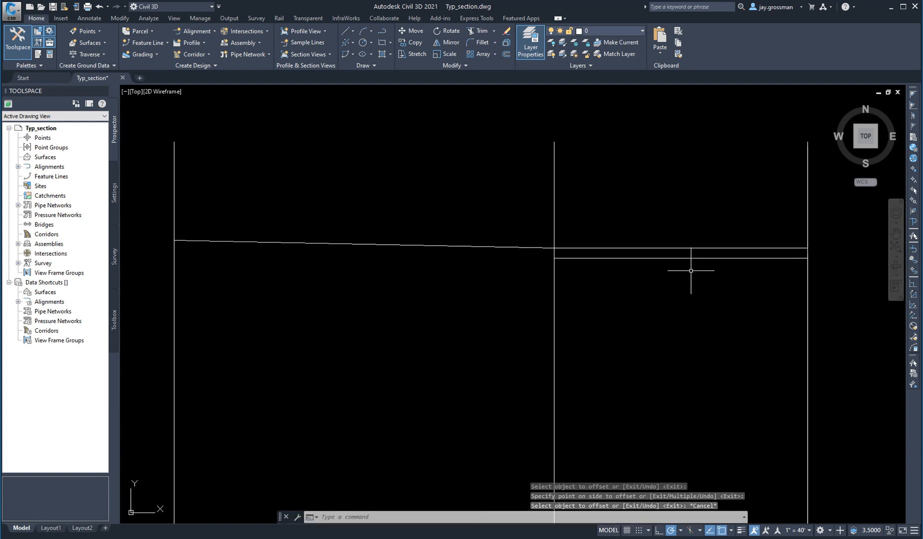
{"action": "left_click", "coordinate": [348, 33]}
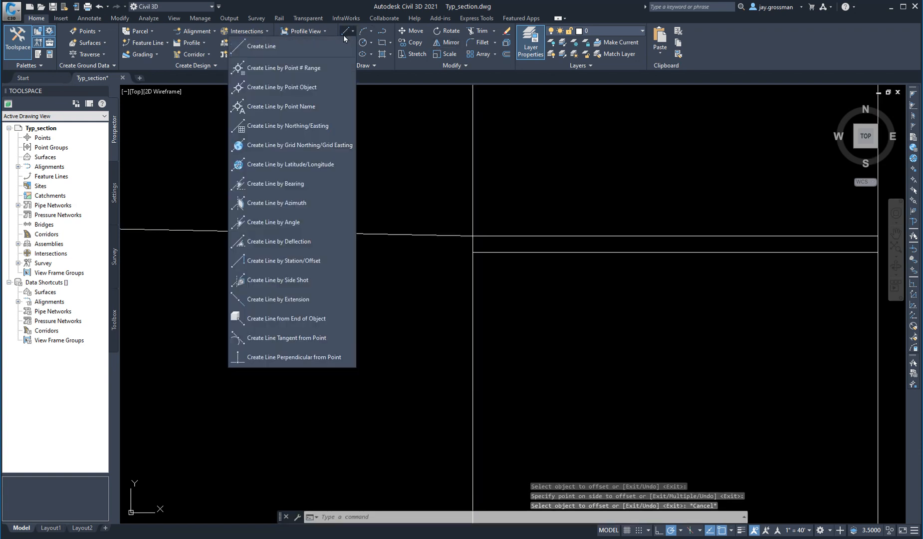
{"action": "left_click", "coordinate": [316, 47]}
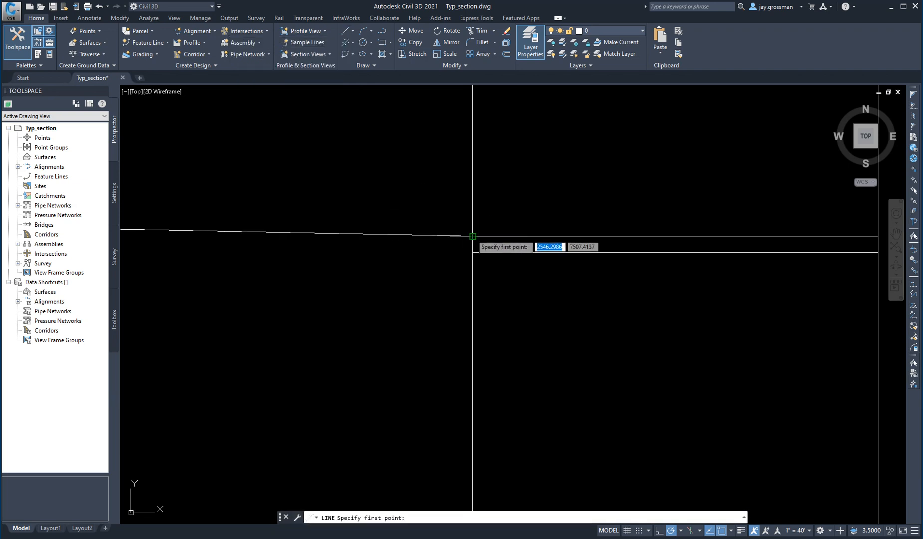
{"action": "left_click", "coordinate": [473, 235]}
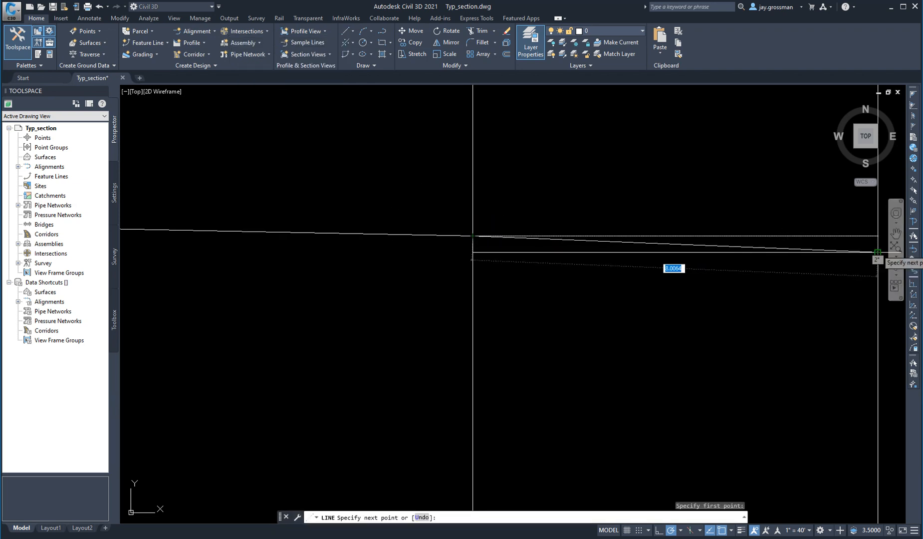
{"action": "left_click", "coordinate": [869, 253]}
{"action": "right_click", "coordinate": [808, 188]}
{"action": "left_click", "coordinate": [833, 206]}
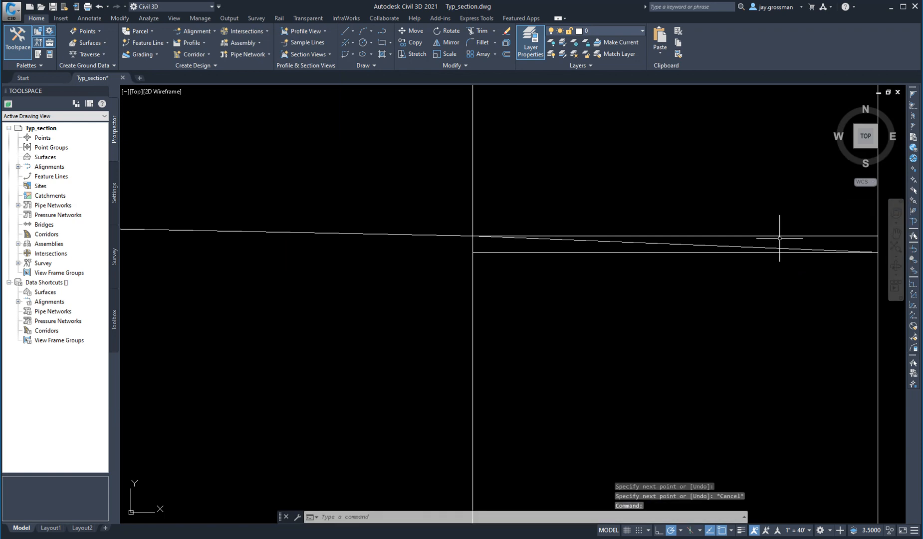
Erase both horizontal construction lines around the sloped shoulder line.
{"action": "left_click", "coordinate": [709, 252]}
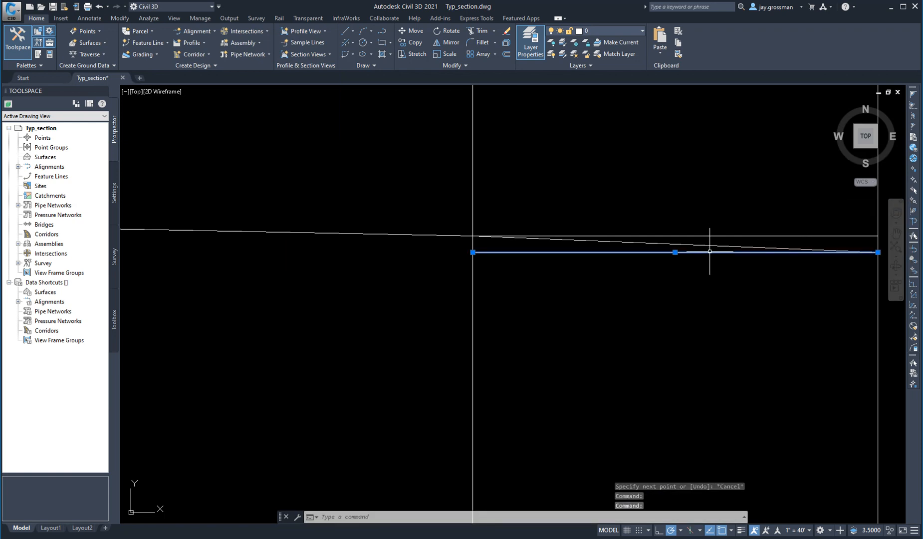
{"action": "key", "text": "Delete"}
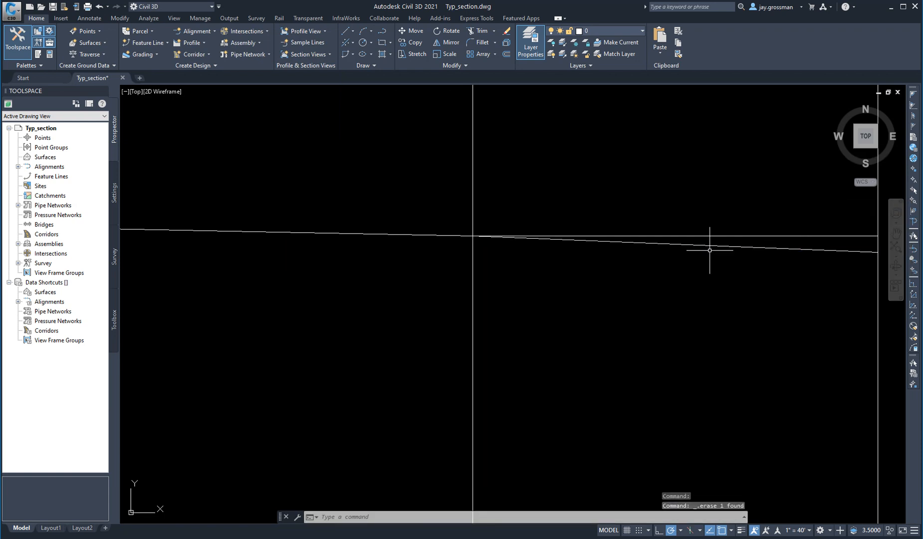
{"action": "left_click", "coordinate": [735, 237]}
{"action": "key", "text": "Delete"}
Offset the vertical line at the shoulder's outer edge 20 units to its right.
{"action": "scroll", "coordinate": [736, 241], "scroll_direction": "down", "scroll_amount": 2}
{"action": "mouse_move", "coordinate": [700, 309]}
{"action": "middle_mouse_down"}
{"action": "mouse_move", "coordinate": [790, 323]}
{"action": "mouse_move", "coordinate": [487, 320]}
{"action": "mouse_move", "coordinate": [507, 336]}
{"action": "mouse_move", "coordinate": [544, 276]}
{"action": "middle_mouse_up"}
{"action": "scroll", "coordinate": [508, 324], "scroll_direction": "down", "scroll_amount": 2}
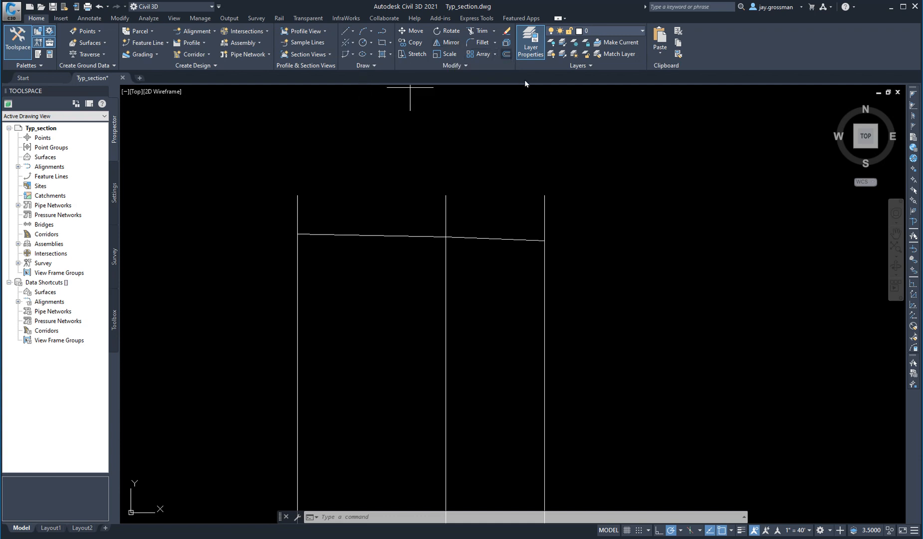
{"action": "left_click", "coordinate": [507, 54]}
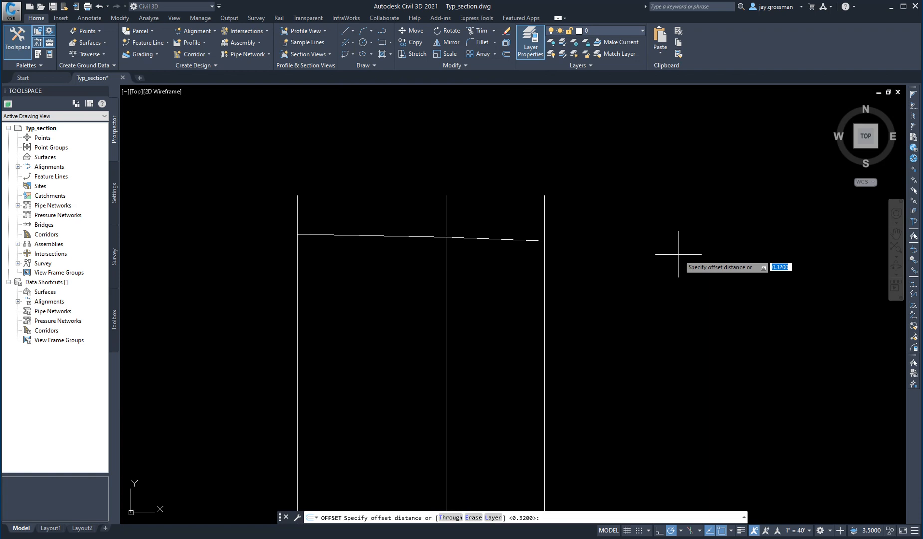
{"action": "type", "text": "20"}
{"action": "key", "text": "Return"}
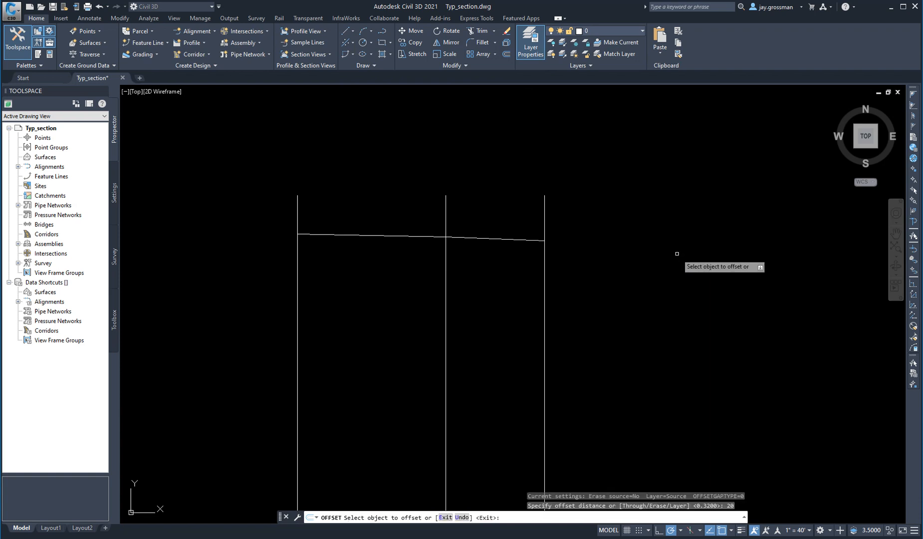
{"action": "left_click", "coordinate": [545, 212]}
{"action": "left_click", "coordinate": [681, 230]}
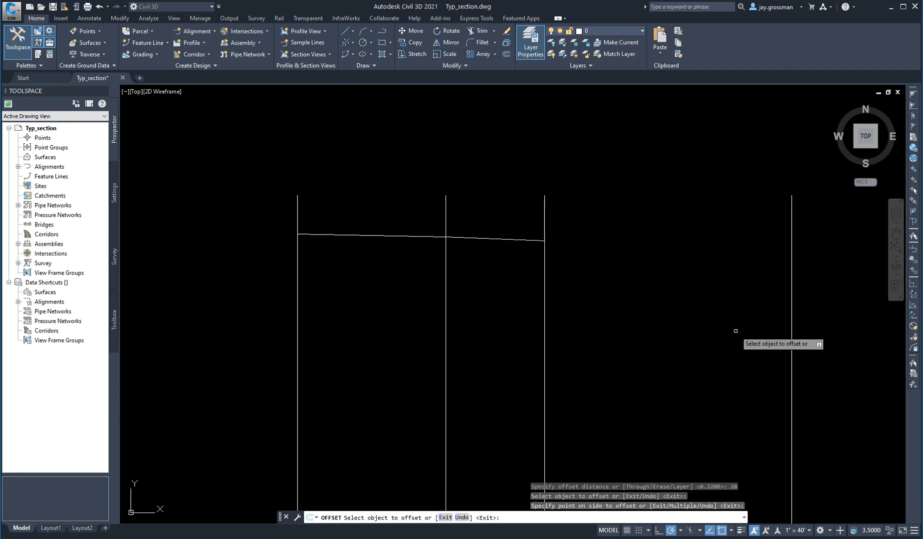
{"action": "key", "text": "Escape"}
{"action": "key", "text": "Escape"}
{"action": "key", "text": "Escape"}
Draw a horizontal line from the shoulder line's outer end to the new vertical line 20 units away.
{"action": "scroll", "coordinate": [737, 336], "scroll_direction": "down", "scroll_amount": 2}
{"action": "middle_click_drag", "start_coordinate": [736, 337], "coordinate": [594, 315]}
{"action": "scroll", "coordinate": [551, 258], "scroll_direction": "up", "scroll_amount": 2}
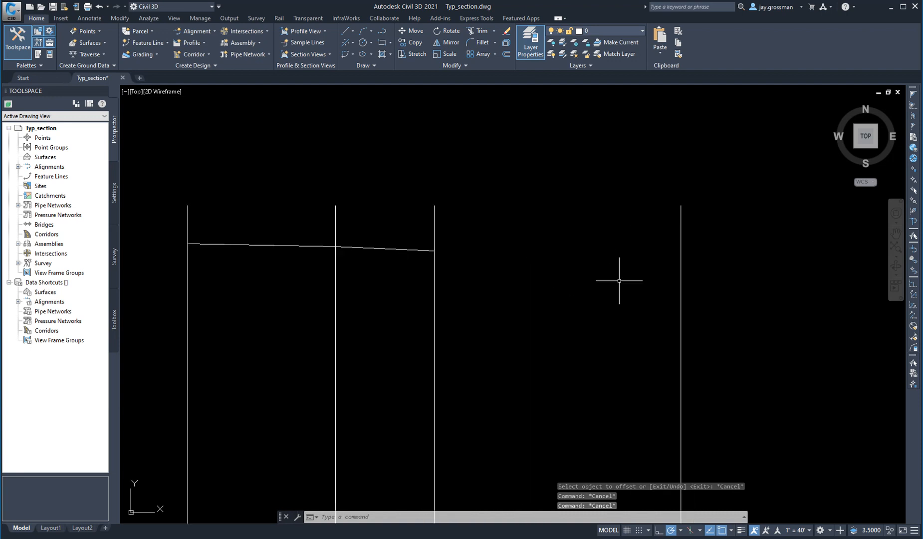
{"action": "left_click", "coordinate": [352, 32]}
{"action": "left_click", "coordinate": [261, 46]}
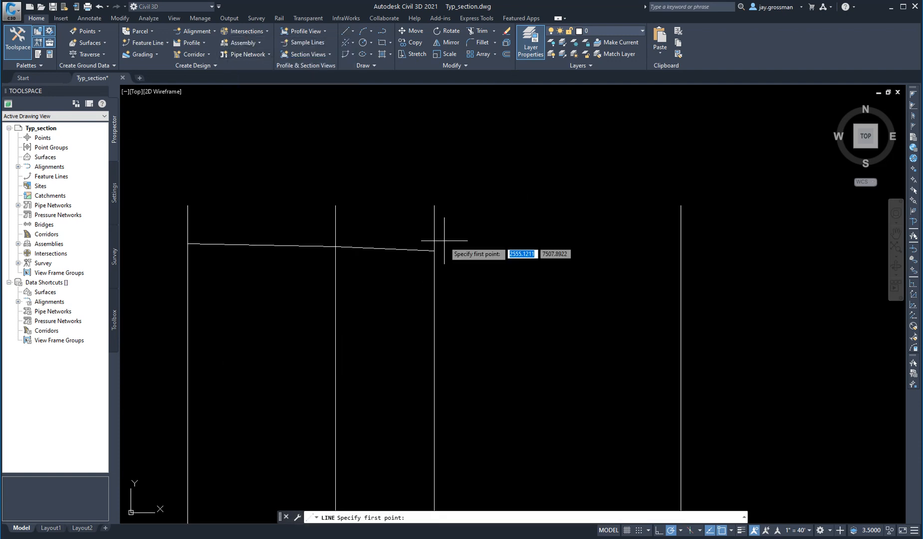
{"action": "left_click", "coordinate": [434, 250]}
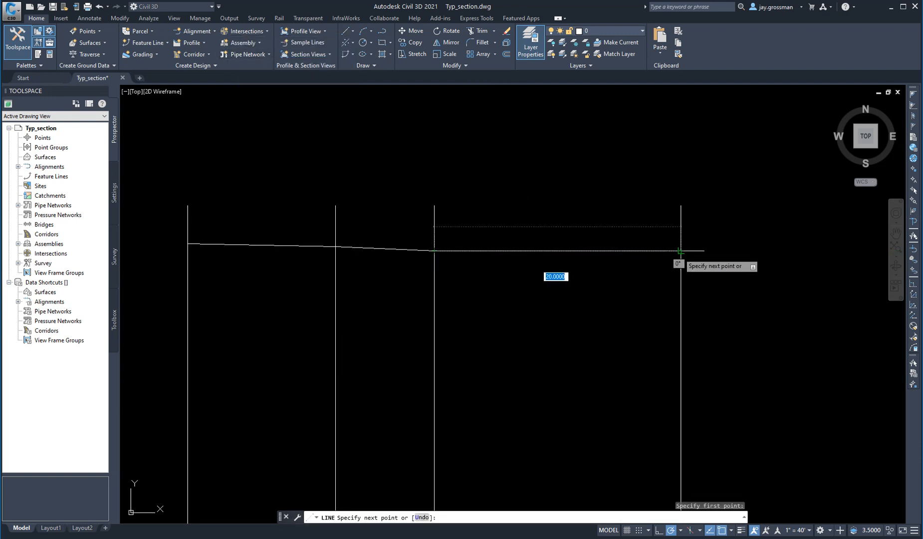
{"action": "left_click", "coordinate": [681, 251]}
{"action": "right_click", "coordinate": [694, 260]}
{"action": "left_click", "coordinate": [719, 276]}
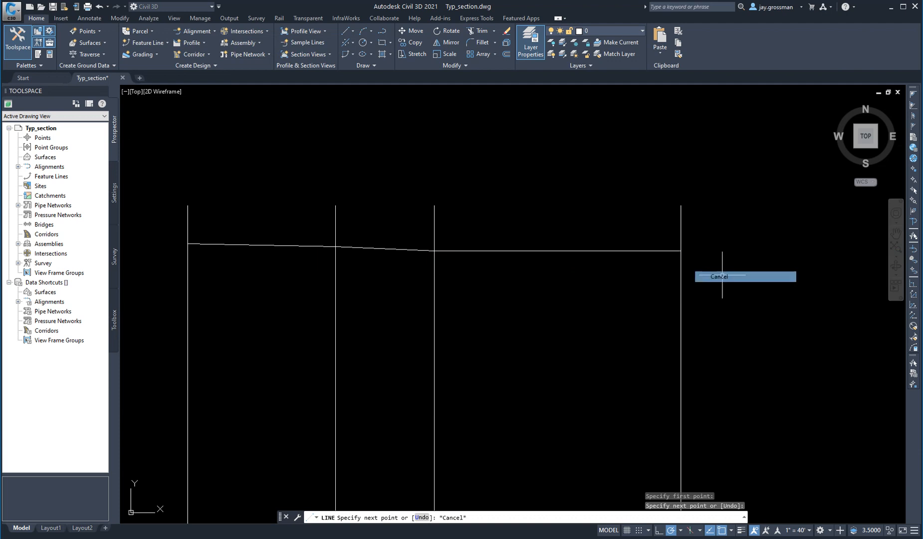
Offset the 20-unit horizontal line 3.33 units downward.
{"action": "left_click", "coordinate": [506, 55]}
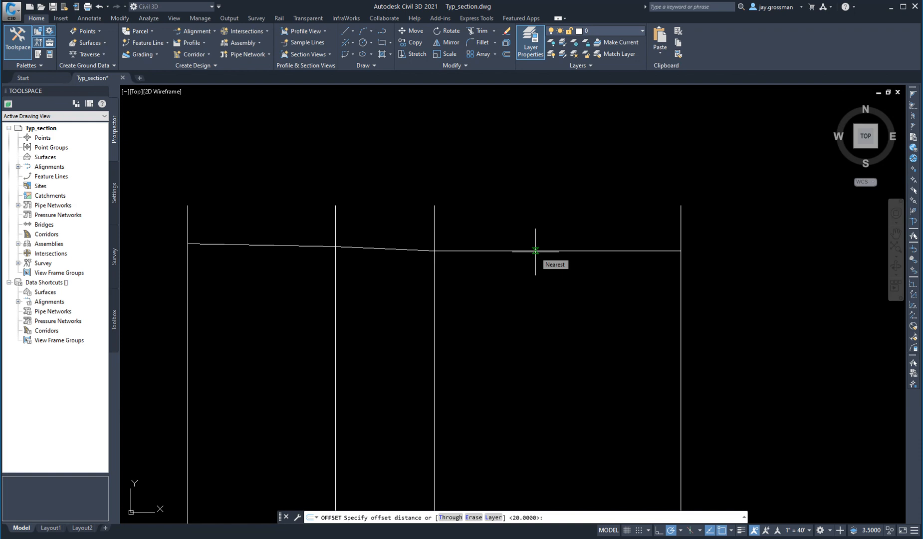
{"action": "type", "text": "3."}
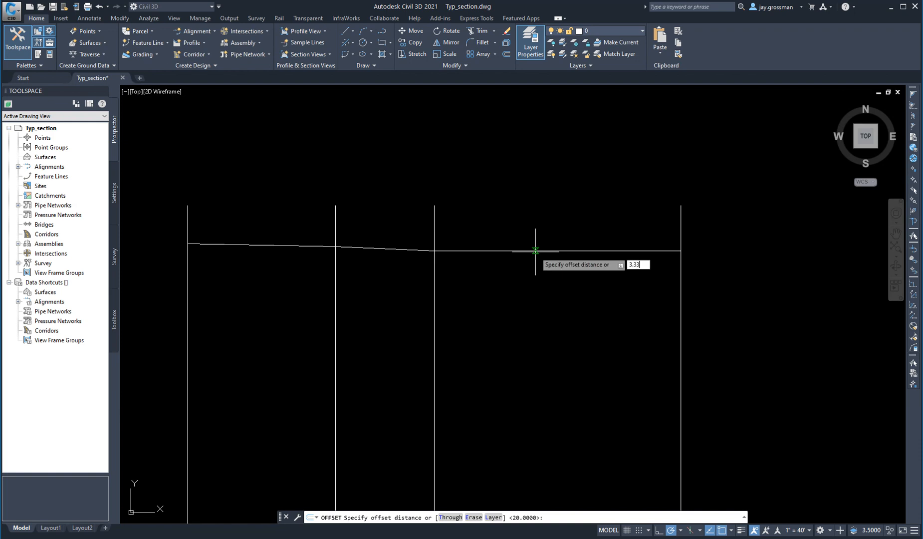
{"action": "type", "text": "33"}
{"action": "key", "text": "Return"}
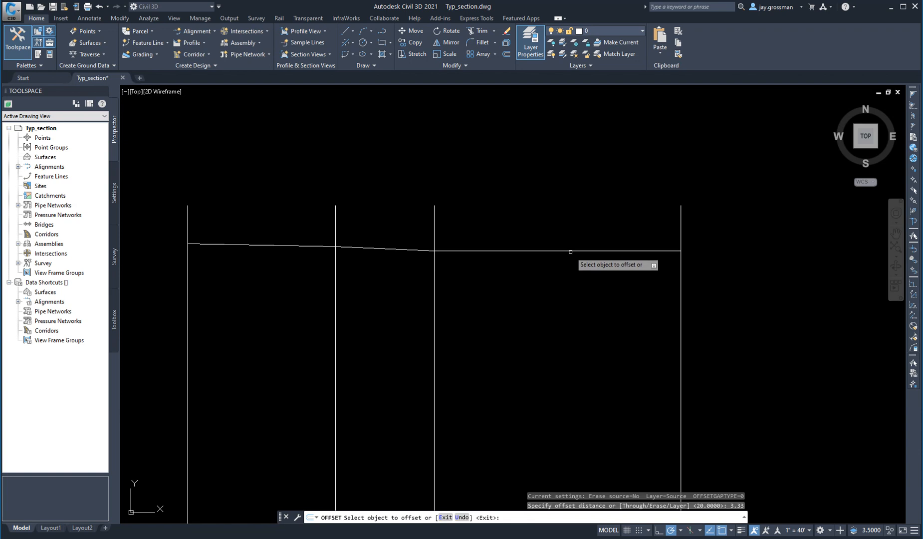
{"action": "left_click", "coordinate": [570, 251]}
{"action": "left_click", "coordinate": [571, 263]}
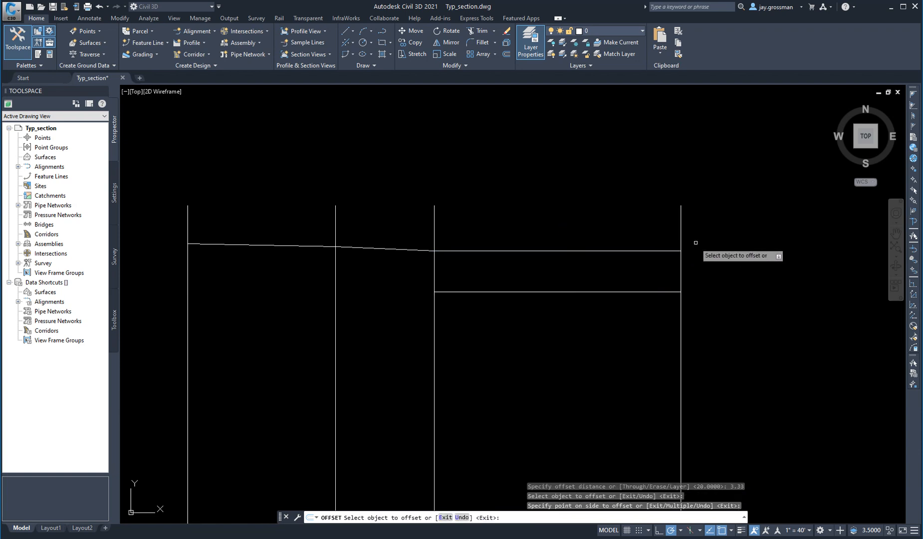
{"action": "right_click", "coordinate": [696, 242]}
{"action": "left_click", "coordinate": [719, 260]}
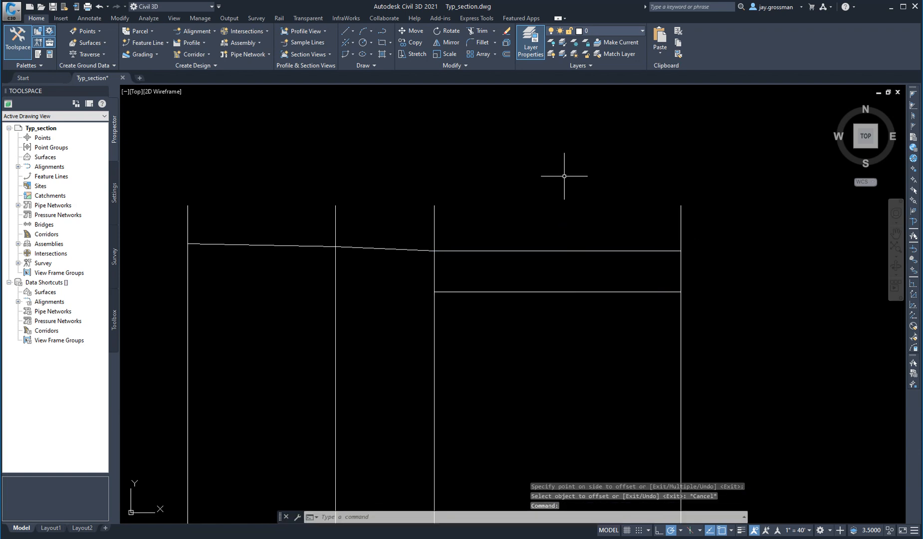
Draw the side slope line from the shoulder's outer end to the right end of the lower 20-unit horizontal line.
{"action": "left_click", "coordinate": [347, 33]}
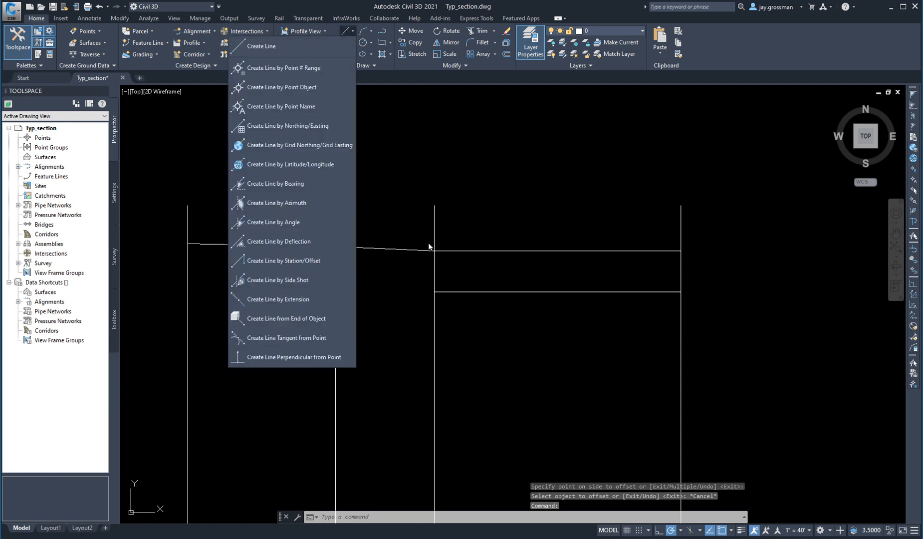
{"action": "left_click", "coordinate": [246, 53]}
{"action": "left_click", "coordinate": [435, 251]}
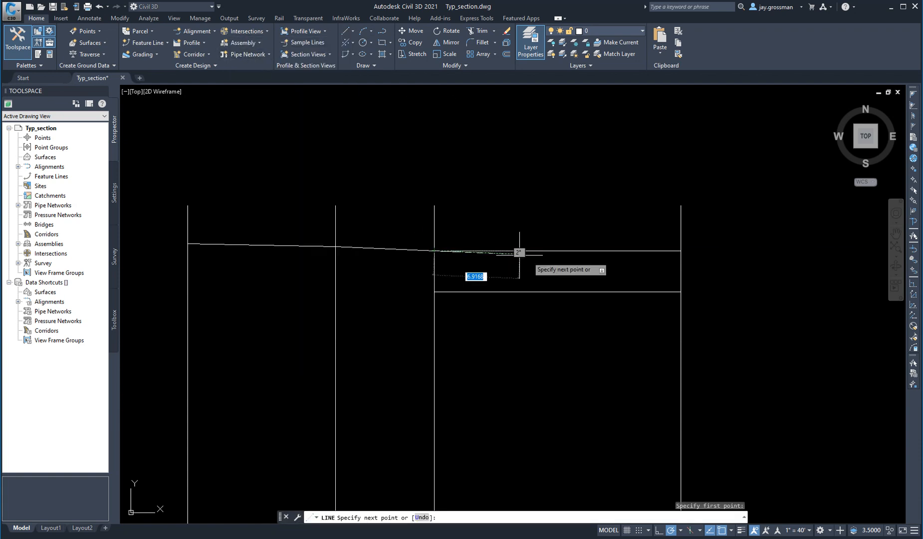
{"action": "left_click", "coordinate": [681, 291]}
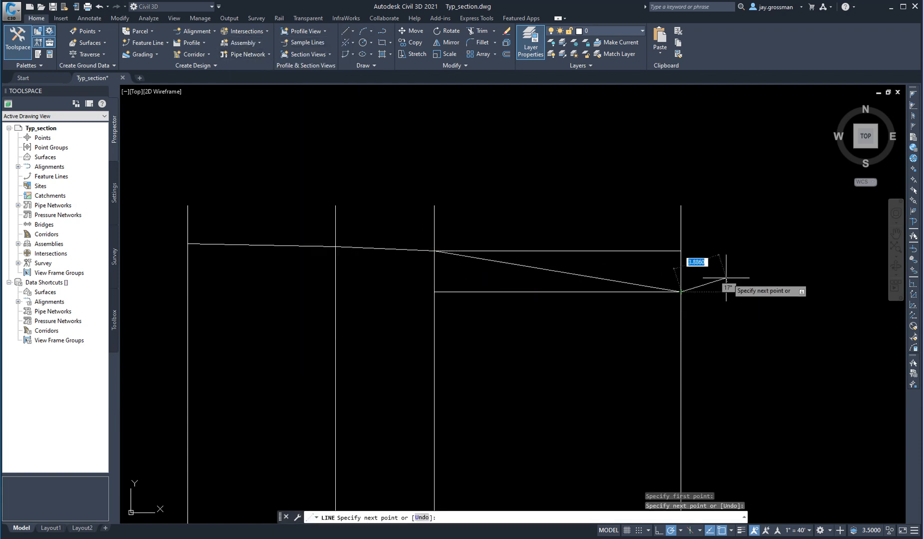
{"action": "right_click", "coordinate": [724, 279]}
{"action": "left_click", "coordinate": [748, 295]}
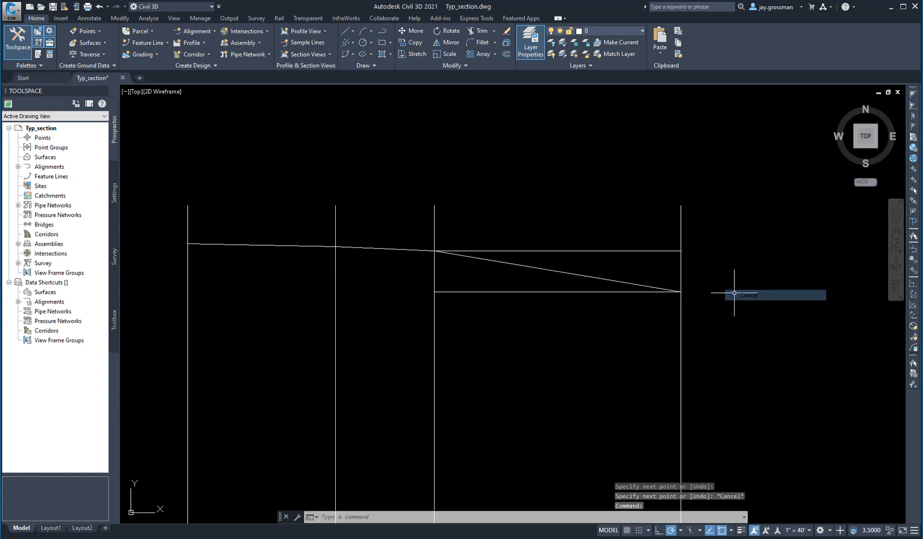
Erase the outermost vertical construction line and both horizontal construction lines around the side slope.
{"action": "left_click", "coordinate": [700, 236]}
{"action": "left_click", "coordinate": [664, 251]}
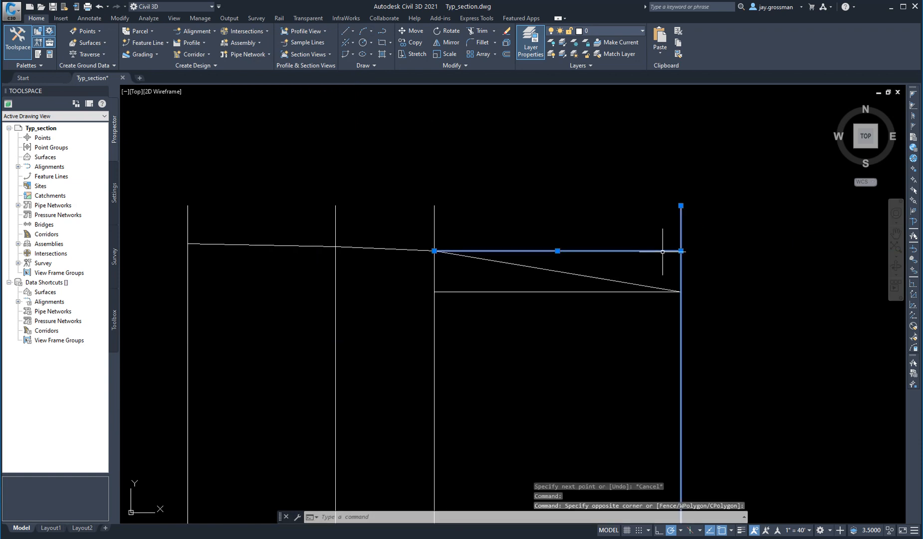
{"action": "key", "text": "Delete"}
{"action": "left_click", "coordinate": [569, 286]}
{"action": "left_click", "coordinate": [544, 320]}
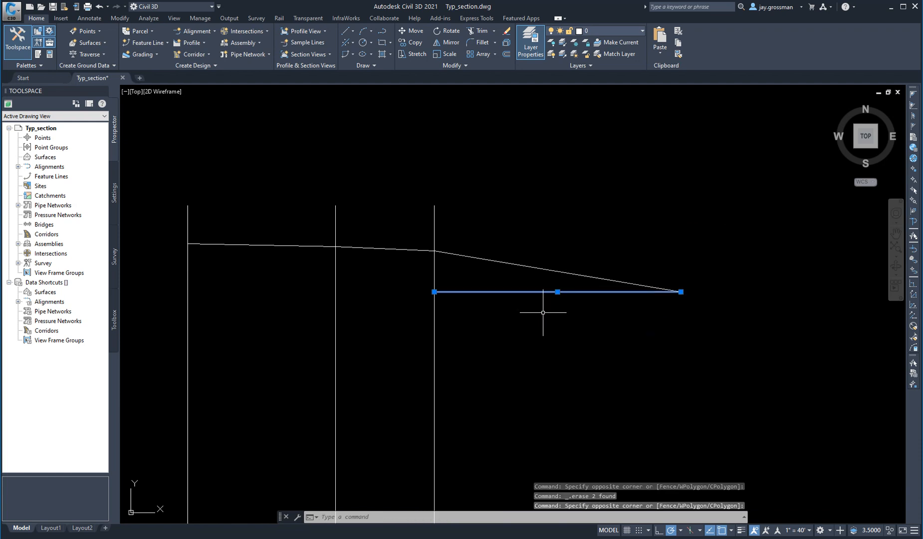
{"action": "key", "text": "Delete"}
Erase the vertical construction lines at the shoulder's outer and inner edges.
{"action": "left_click", "coordinate": [449, 191]}
{"action": "left_click", "coordinate": [422, 207]}
{"action": "key", "text": "Delete"}
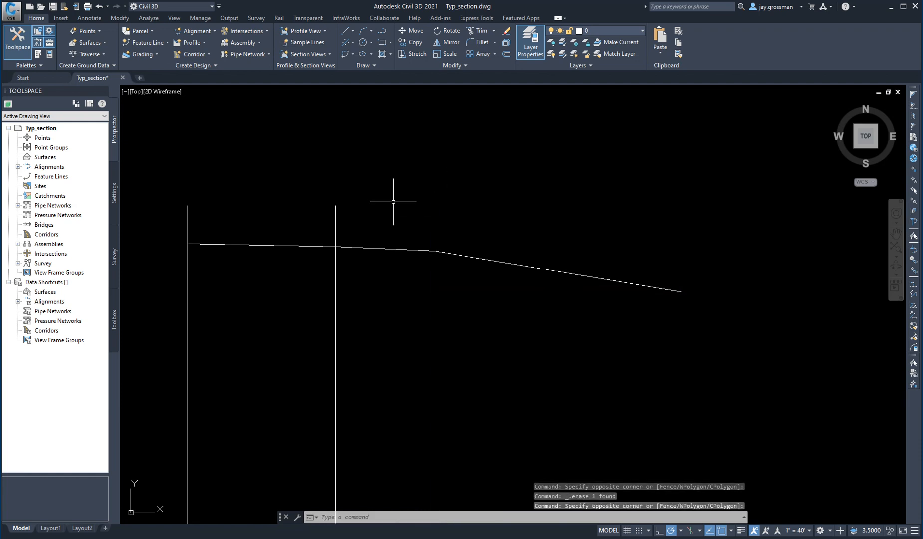
{"action": "left_click", "coordinate": [360, 179]}
{"action": "left_click", "coordinate": [331, 213]}
{"action": "key", "text": "Delete"}
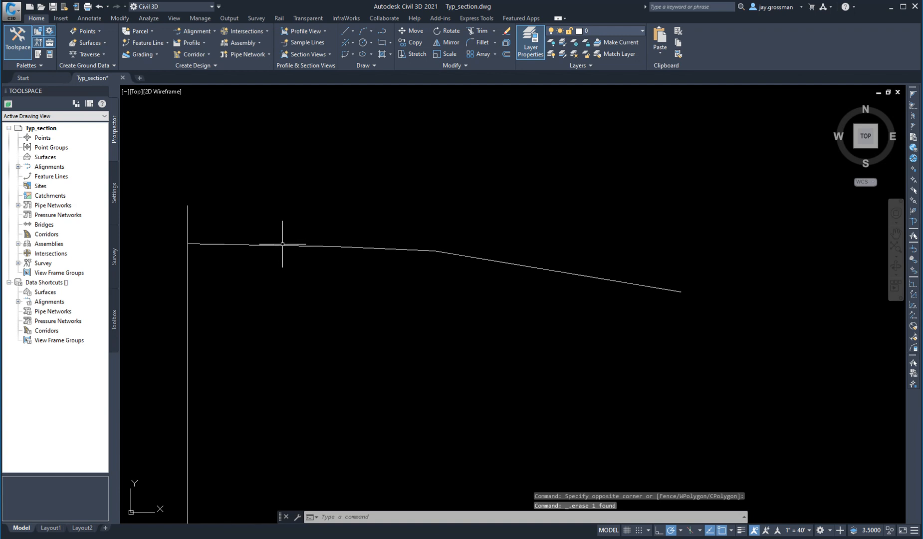
Offset the lane surface line and the shoulder surface line 0.125 units downward.
{"action": "left_click", "coordinate": [503, 57]}
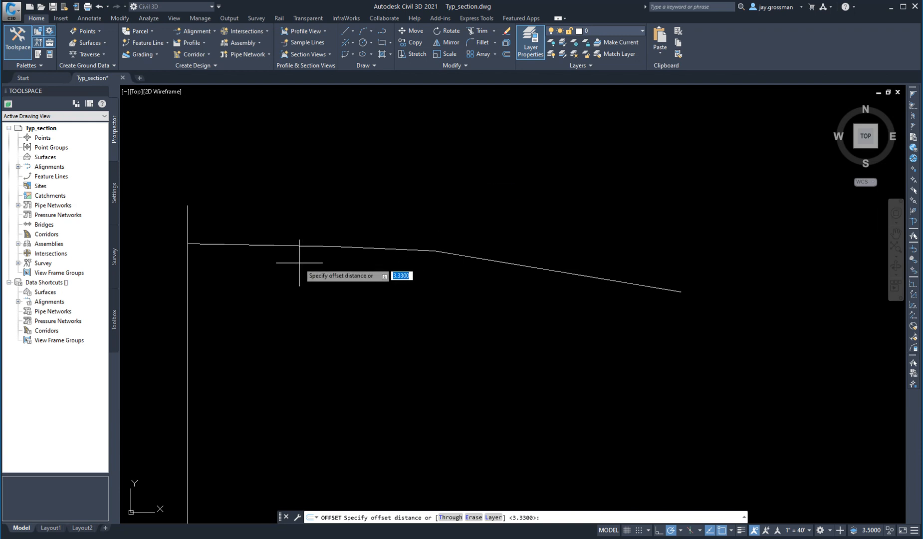
{"action": "left_click", "coordinate": [506, 55]}
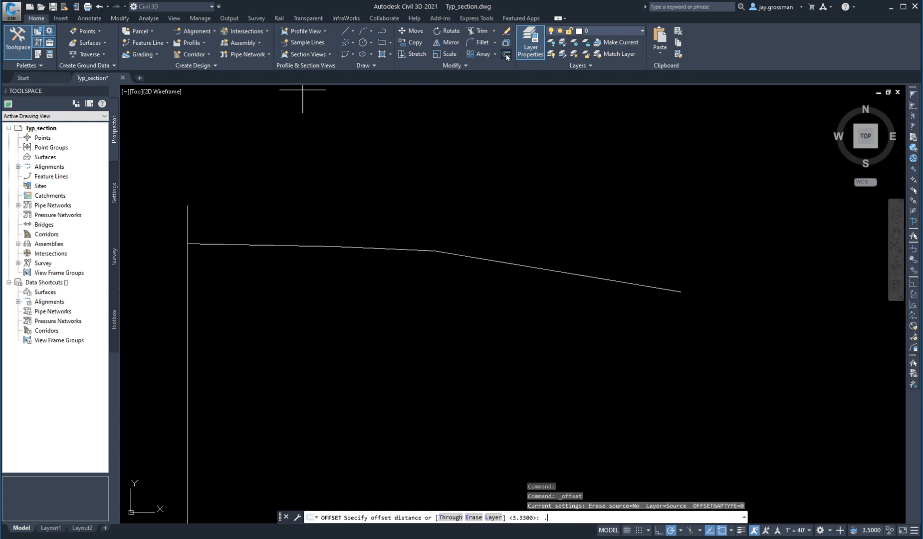
{"action": "key", "text": "Return"}
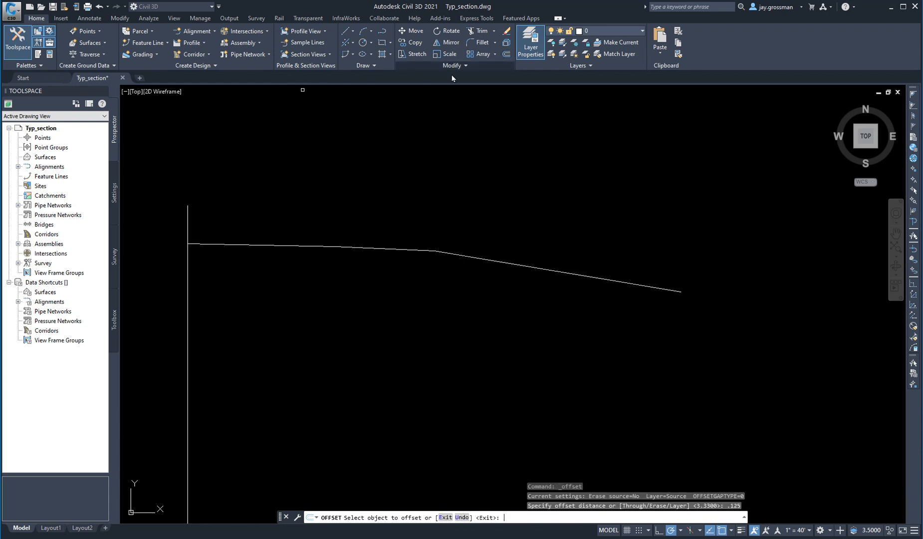
{"action": "left_click", "coordinate": [311, 246]}
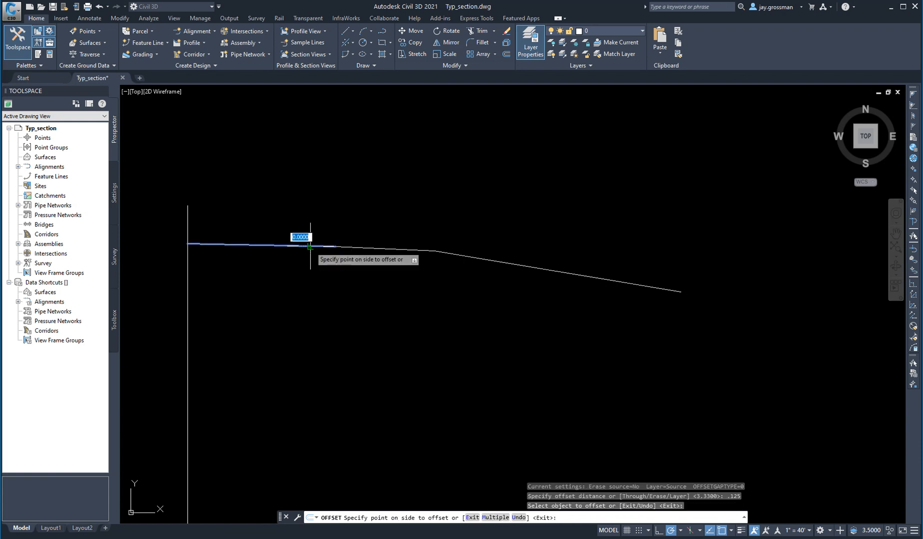
{"action": "left_click", "coordinate": [311, 288]}
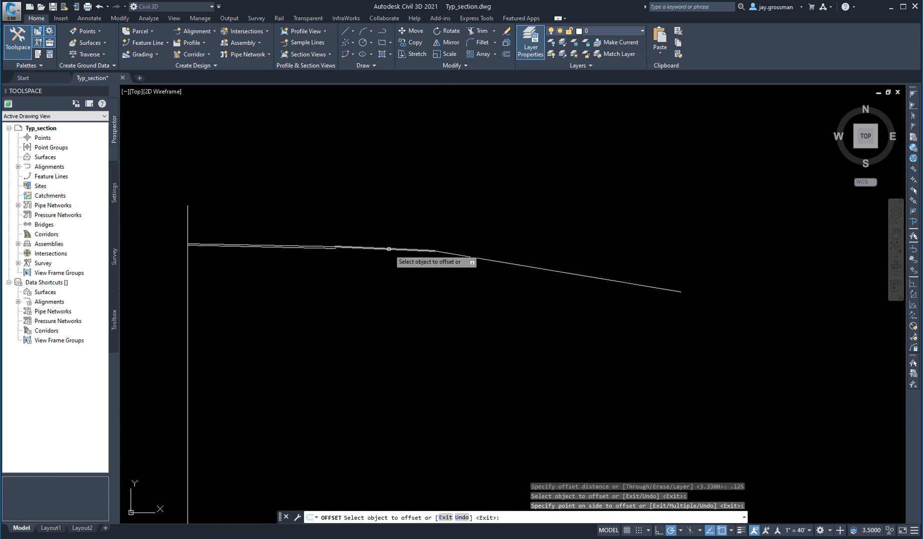
{"action": "left_click", "coordinate": [389, 249]}
{"action": "left_click", "coordinate": [380, 268]}
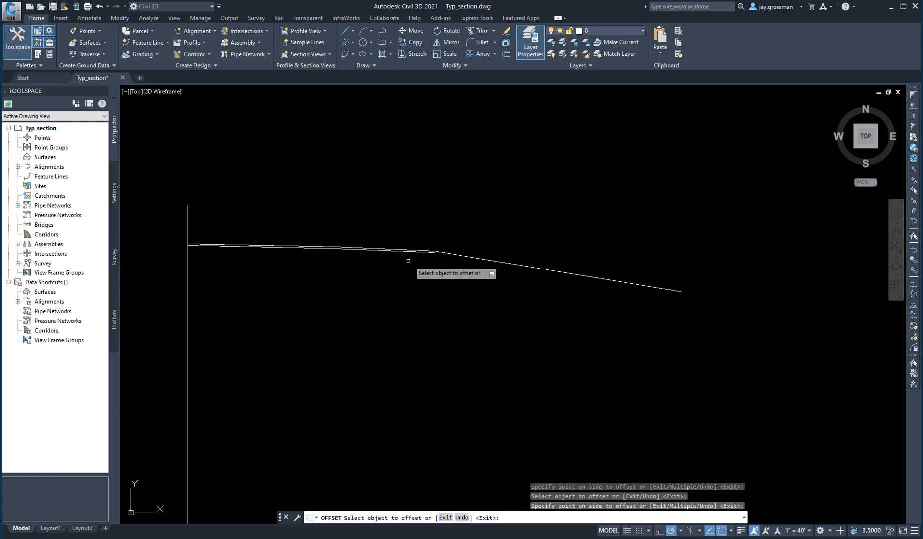
Offset the lower lane line 0.25 units downward to add the next pavement layer.
{"action": "left_click", "coordinate": [507, 53]}
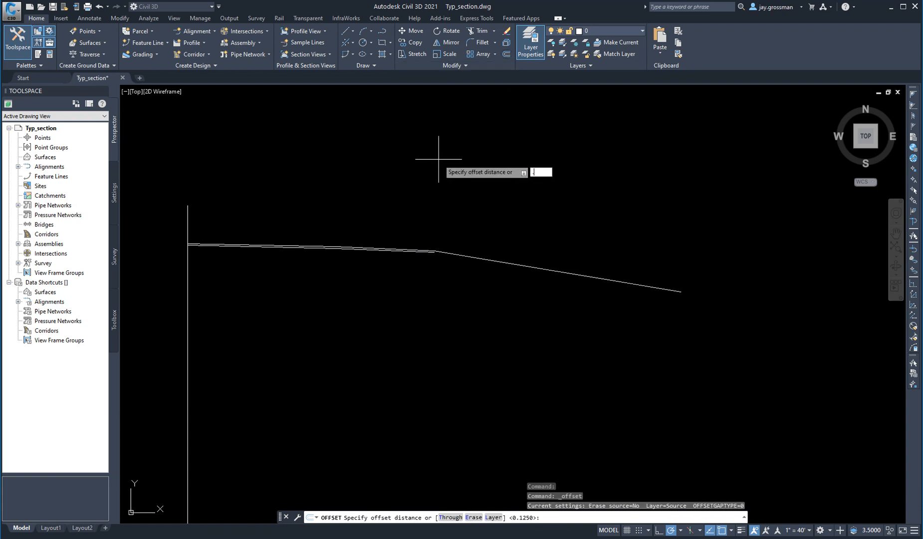
{"action": "key", "text": "Return"}
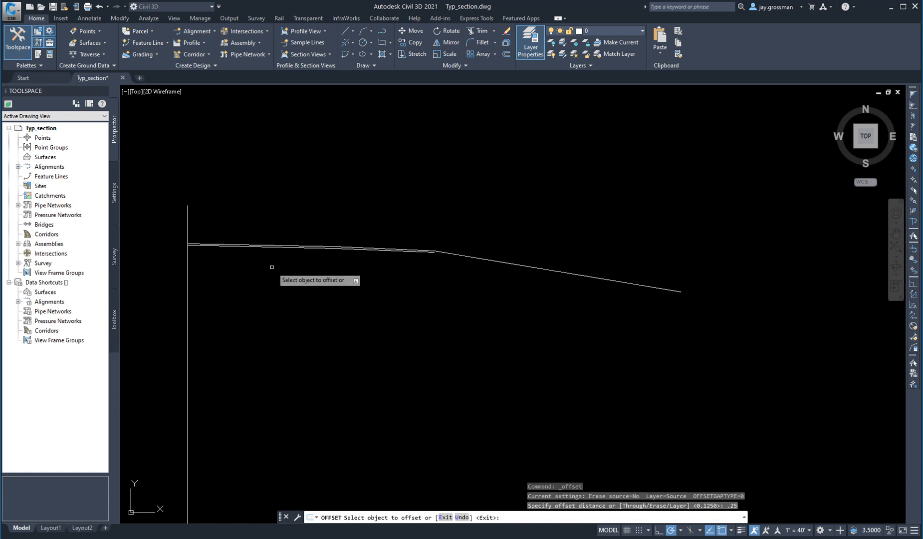
{"action": "scroll", "coordinate": [272, 265], "scroll_direction": "up", "scroll_amount": 4}
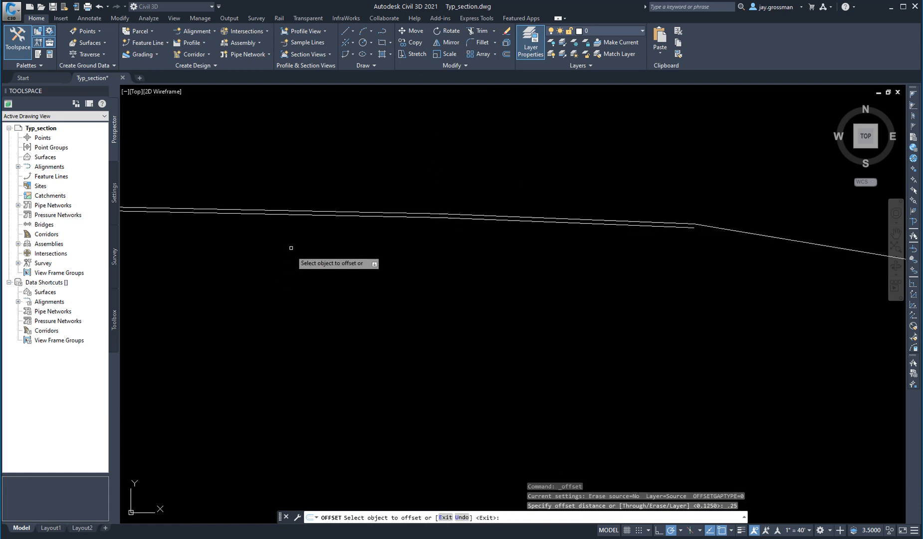
{"action": "left_click", "coordinate": [287, 216]}
{"action": "left_click", "coordinate": [287, 248]}
Offset the lowest lane line 0.5 units downward and end the Offset command.
{"action": "mouse_move", "coordinate": [287, 248]}
{"action": "middle_mouse_down"}
{"action": "mouse_move", "coordinate": [370, 286]}
{"action": "mouse_move", "coordinate": [410, 270]}
{"action": "middle_mouse_up"}
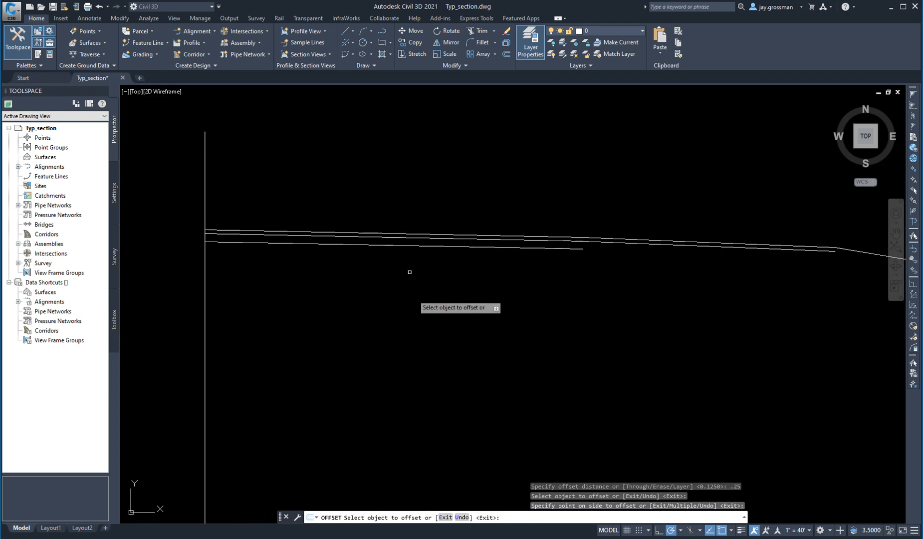
{"action": "left_click", "coordinate": [506, 56]}
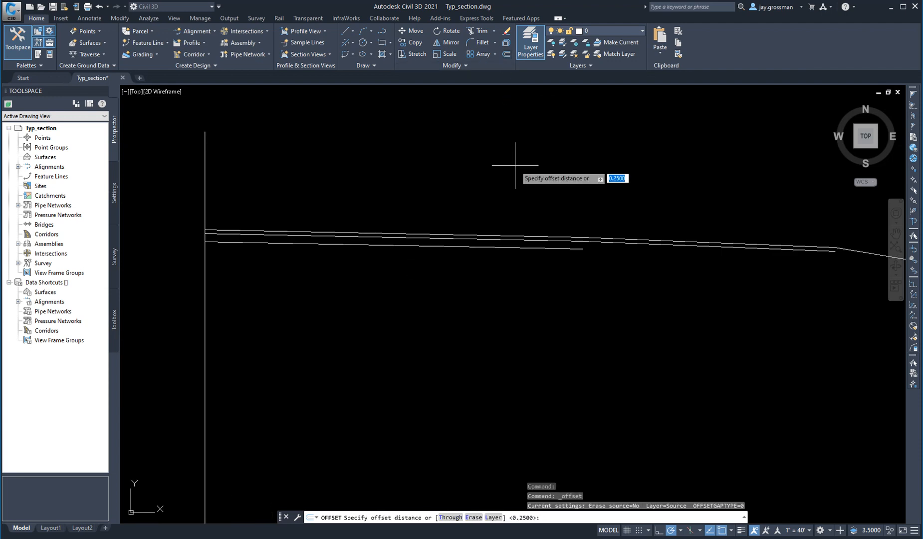
{"action": "key", "text": "Return"}
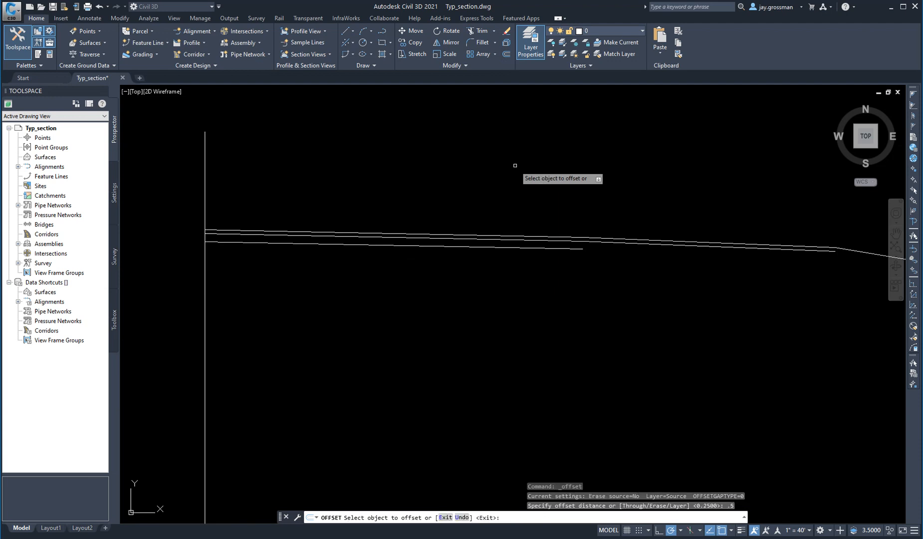
{"action": "left_click", "coordinate": [459, 245]}
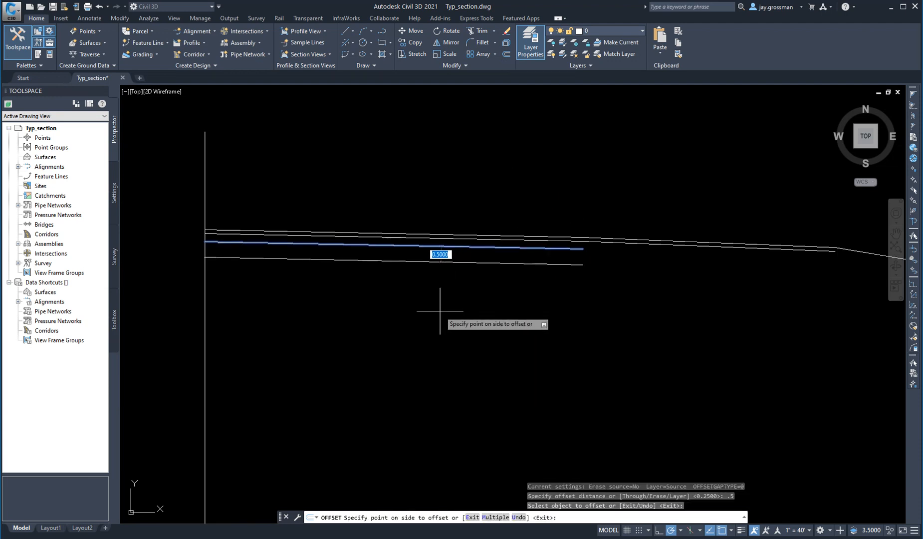
{"action": "left_click", "coordinate": [446, 312]}
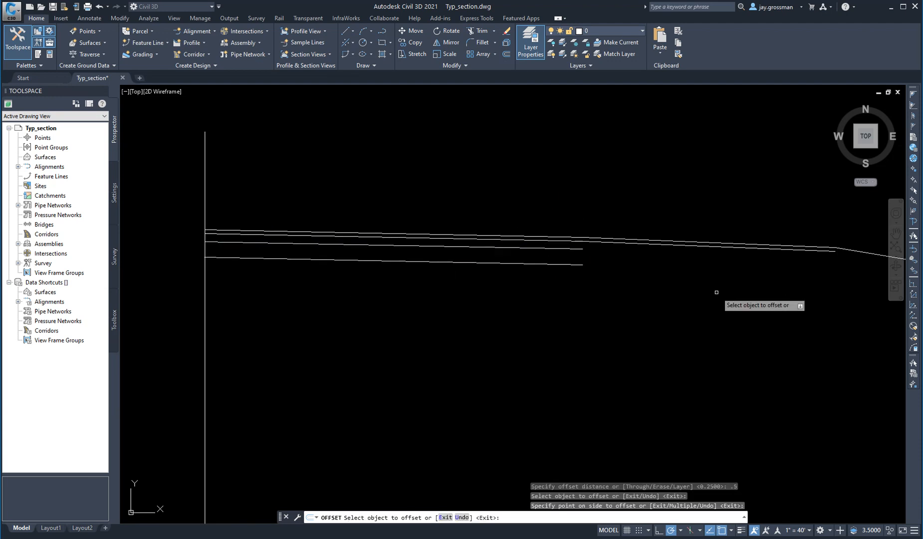
{"action": "middle_click_drag", "start_coordinate": [709, 308], "coordinate": [473, 307]}
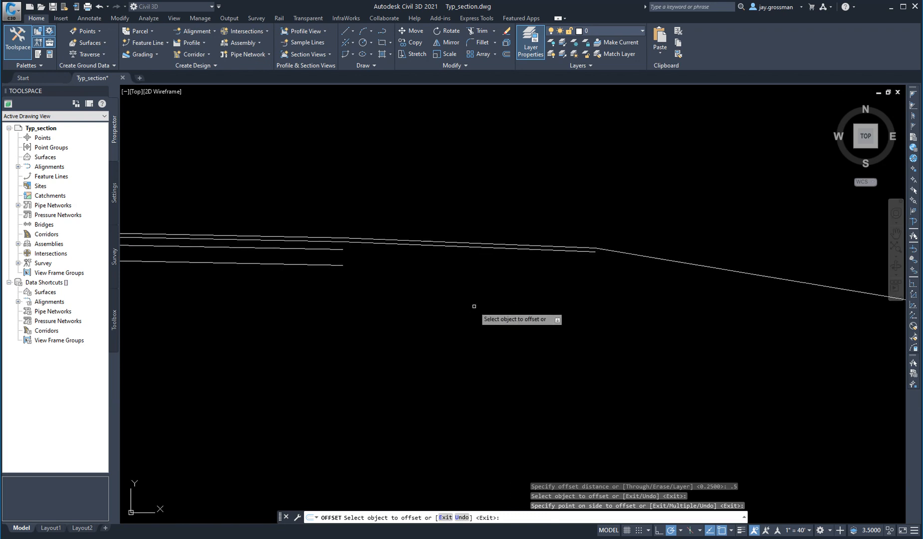
{"action": "key", "text": "Escape"}
{"action": "key", "text": "Escape"}
{"action": "key", "text": "Escape"}
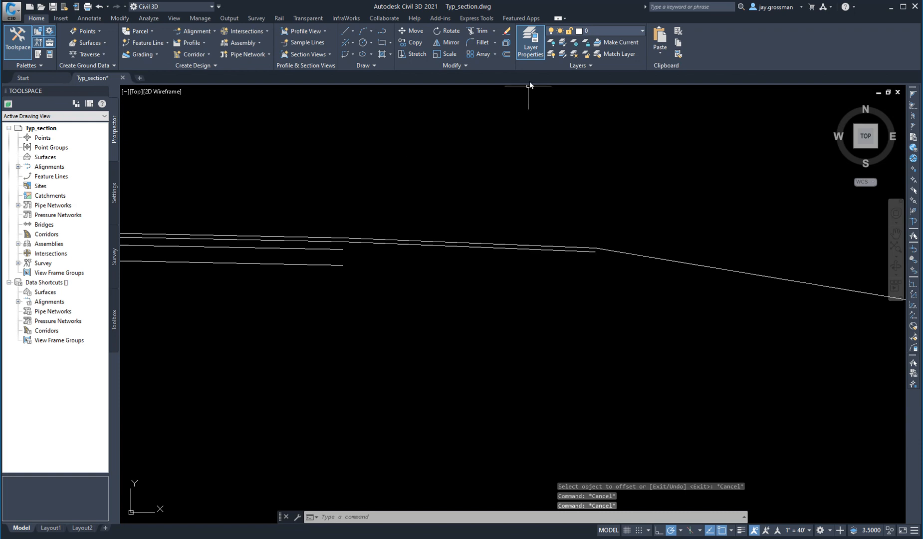
Offset the lower shoulder line 0.25 units downward and end the Offset command.
{"action": "left_click", "coordinate": [507, 55]}
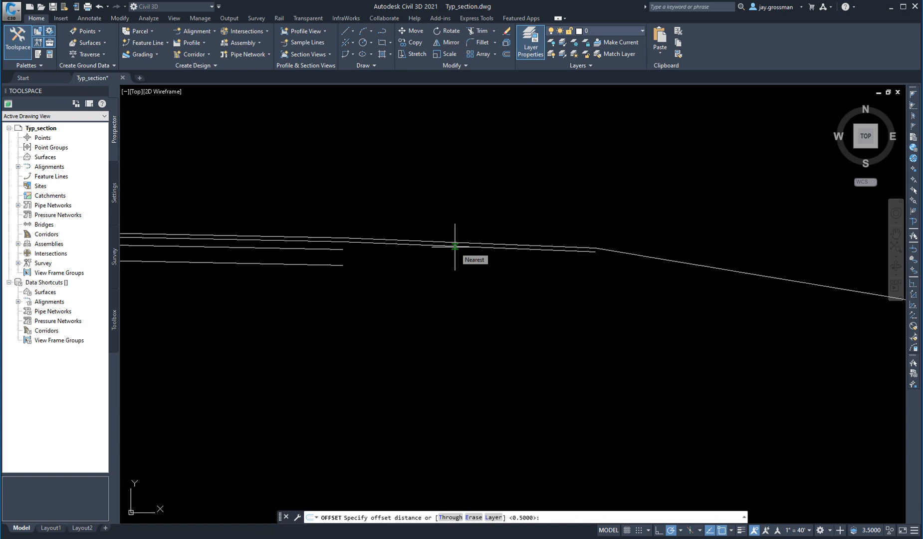
{"action": "type", "text": ".25"}
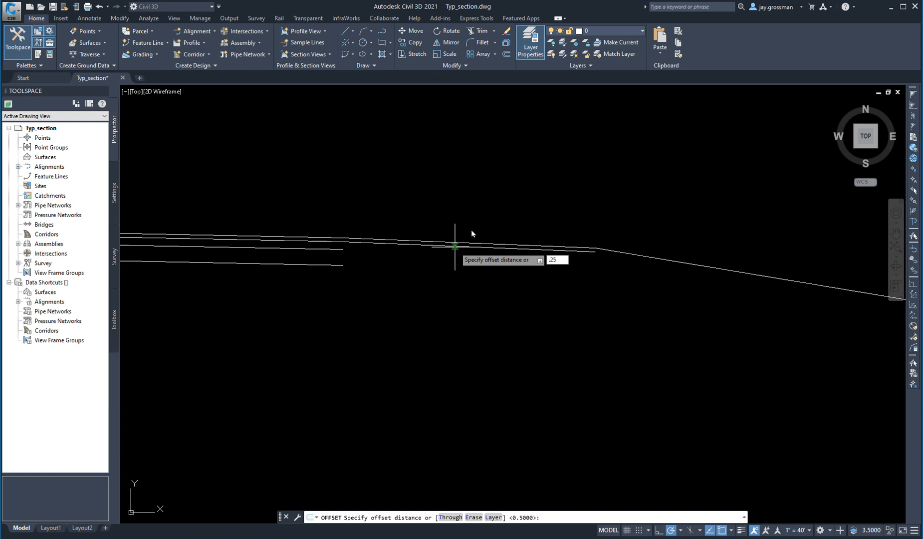
{"action": "key", "text": "Return"}
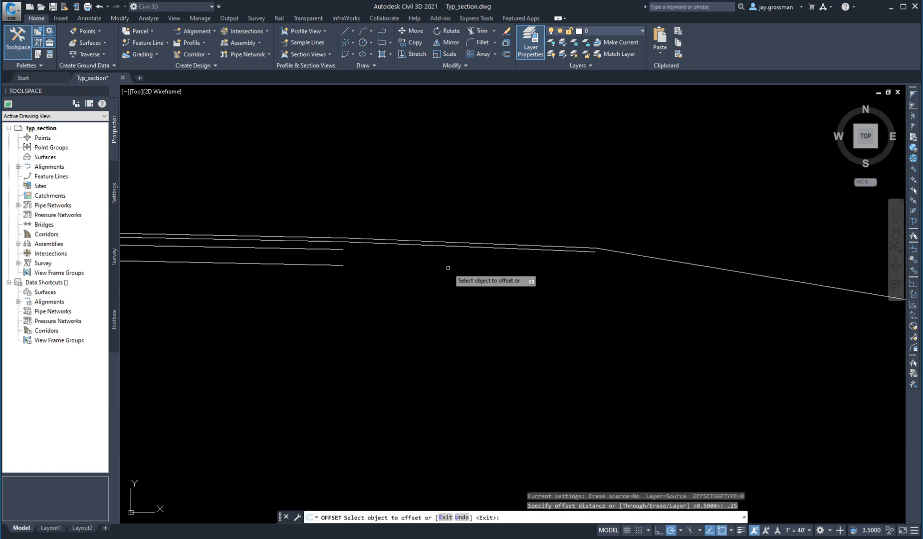
{"action": "left_click", "coordinate": [451, 247]}
{"action": "left_click", "coordinate": [469, 276]}
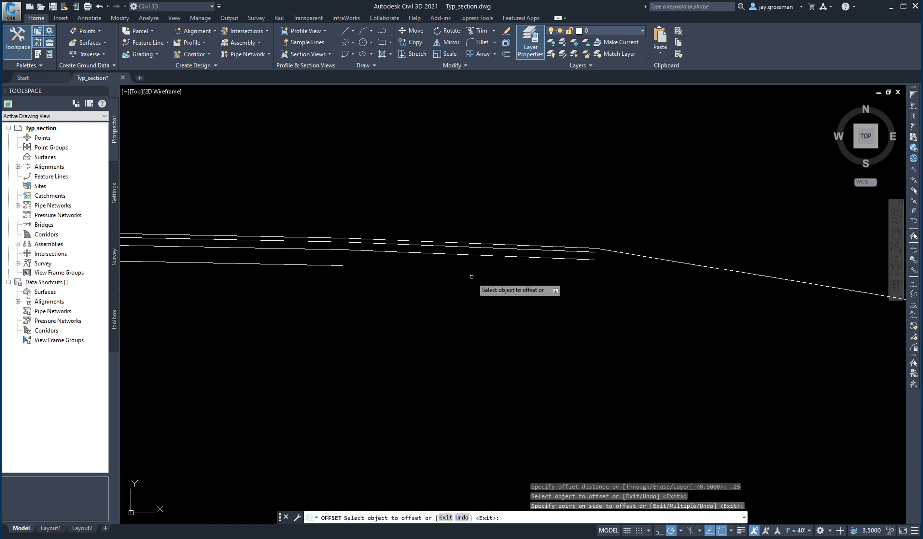
{"action": "key", "text": "Escape"}
{"action": "key", "text": "Escape"}
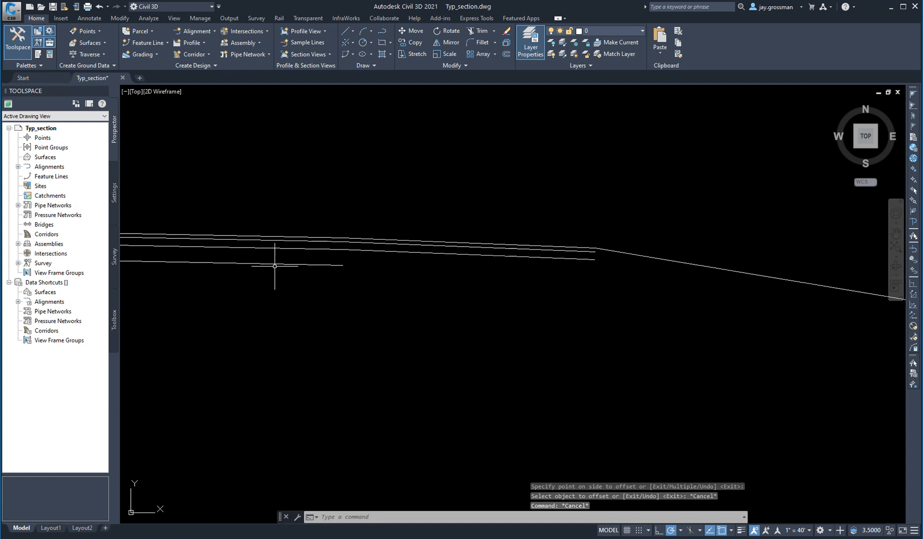
Draw a line about 2.6 units long at 45° down and outward from the outer end of the third lane line.
{"action": "middle_click_drag", "start_coordinate": [349, 302], "coordinate": [472, 314]}
{"action": "scroll", "coordinate": [467, 318], "scroll_direction": "down", "scroll_amount": 2}
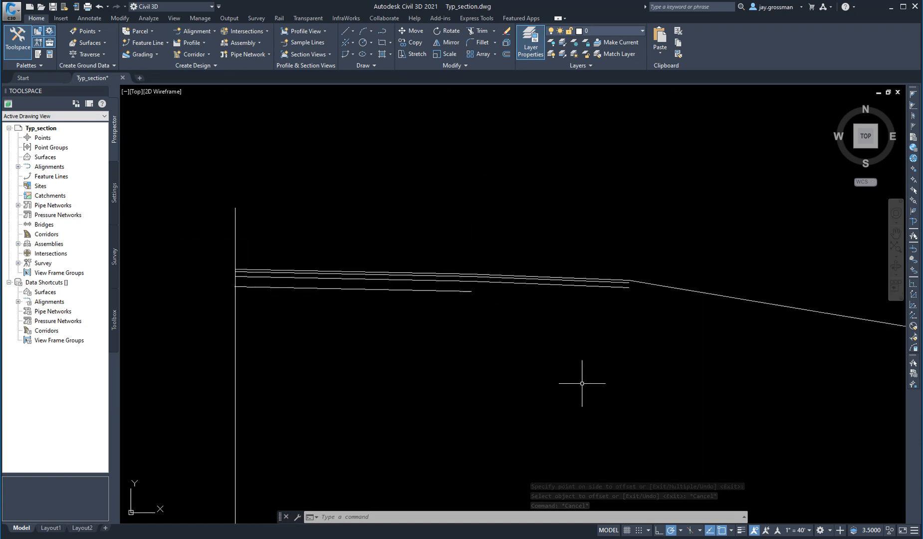
{"action": "left_click", "coordinate": [343, 43]}
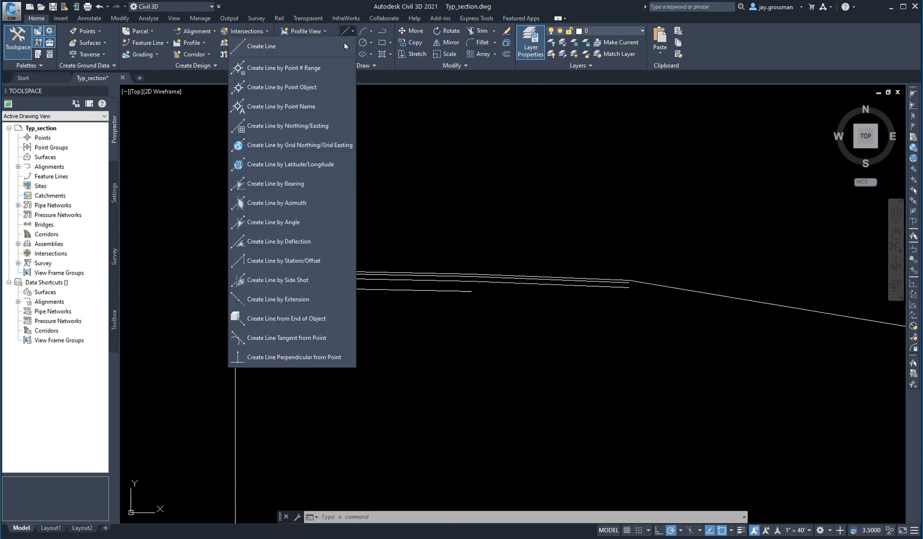
{"action": "left_click", "coordinate": [280, 46]}
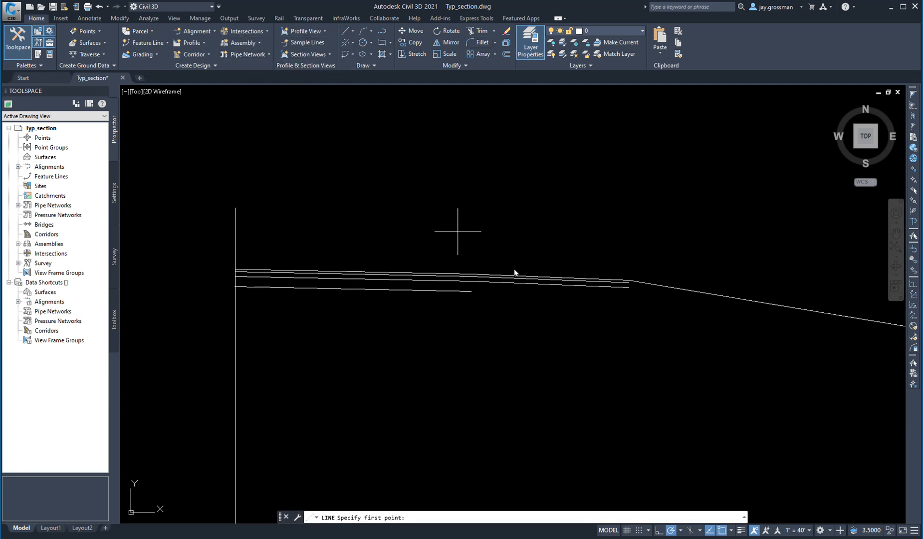
{"action": "left_click", "coordinate": [471, 281]}
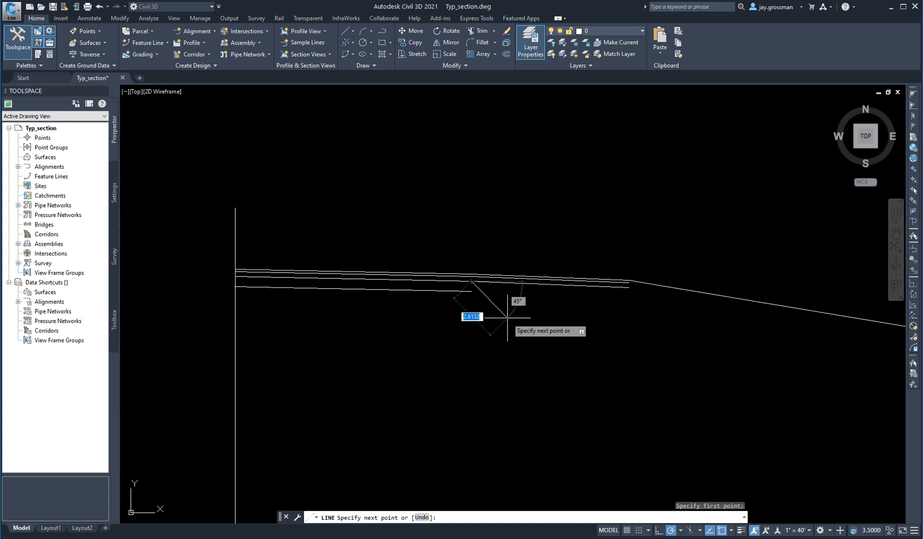
{"action": "left_click", "coordinate": [507, 318]}
{"action": "right_click", "coordinate": [528, 317]}
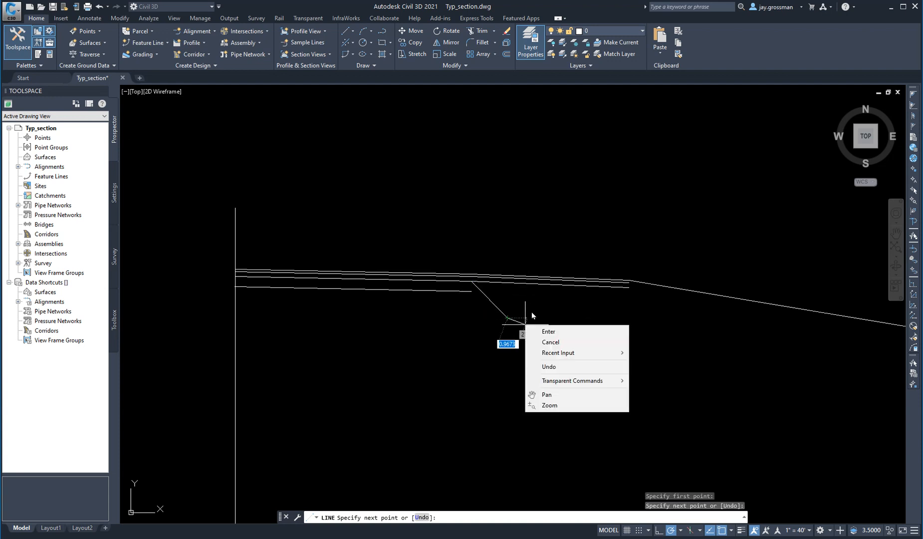
{"action": "left_click", "coordinate": [541, 344]}
{"action": "scroll", "coordinate": [495, 305], "scroll_direction": "up", "scroll_amount": 6}
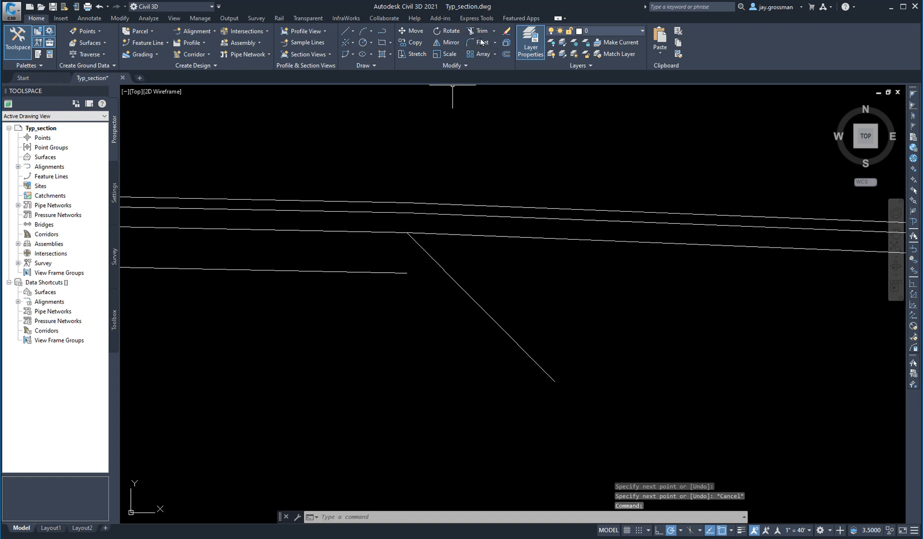
Fillet the lowest lane line to the 45° outer edge line with radius 0 and the Trim option on.
{"action": "left_click", "coordinate": [479, 43]}
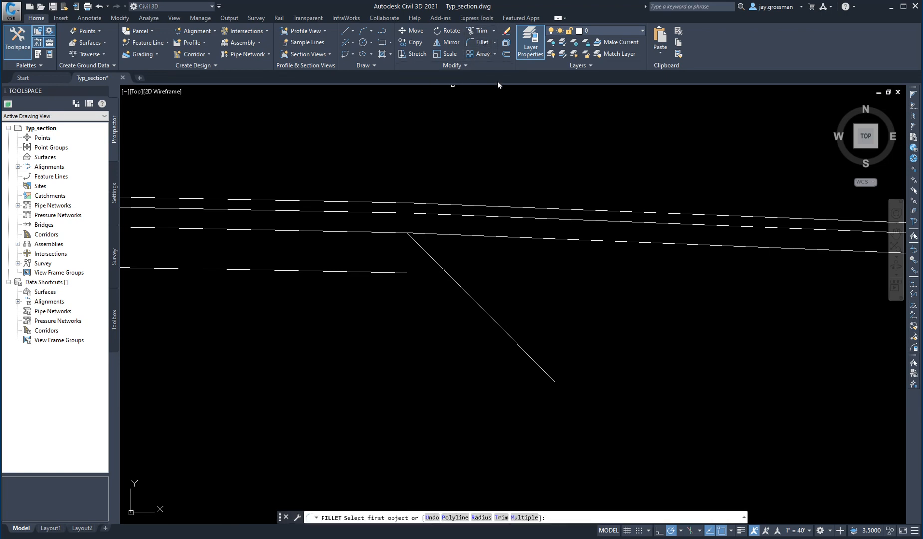
{"action": "type", "text": "r"}
{"action": "key", "text": "Return"}
{"action": "type", "text": "0"}
{"action": "key", "text": "Return"}
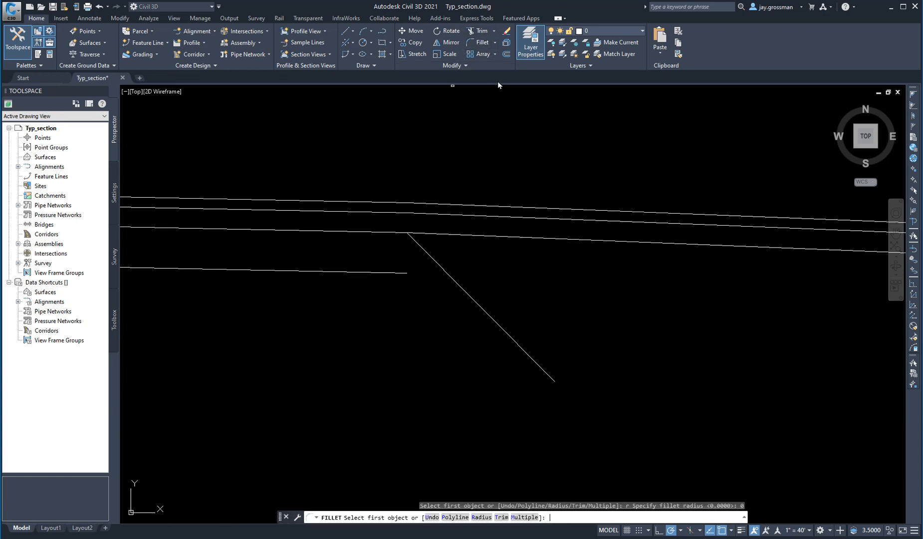
{"action": "type", "text": "t"}
{"action": "key", "text": "Return"}
{"action": "type", "text": "t"}
{"action": "key", "text": "Return"}
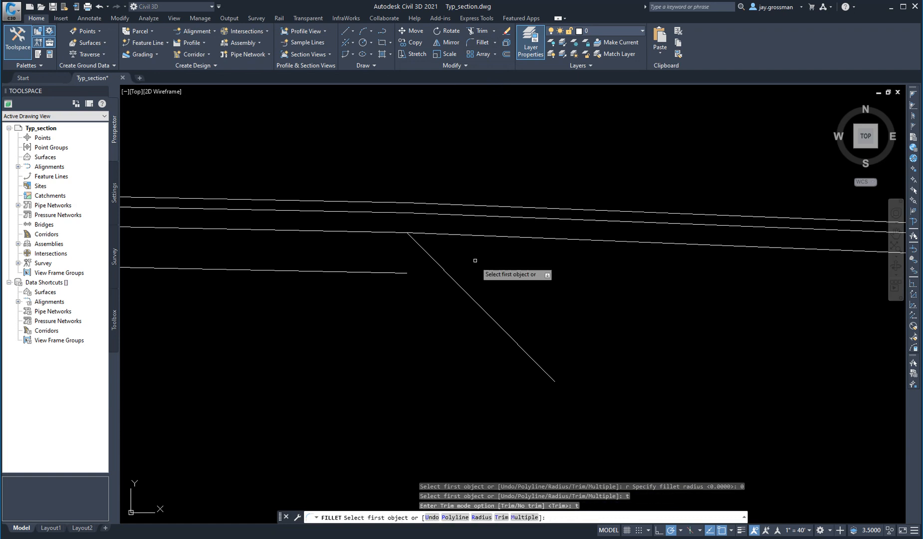
{"action": "left_click", "coordinate": [407, 269]}
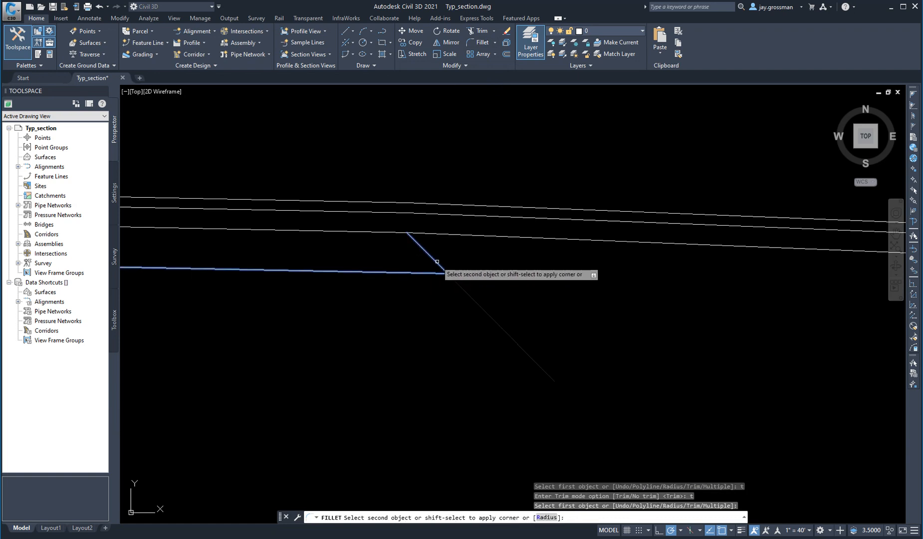
{"action": "left_click", "coordinate": [435, 261]}
Draw a line about 1.14 units long at about 46° down and outward from the outer end of the top shoulder line.
{"action": "scroll", "coordinate": [579, 349], "scroll_direction": "down", "scroll_amount": 6}
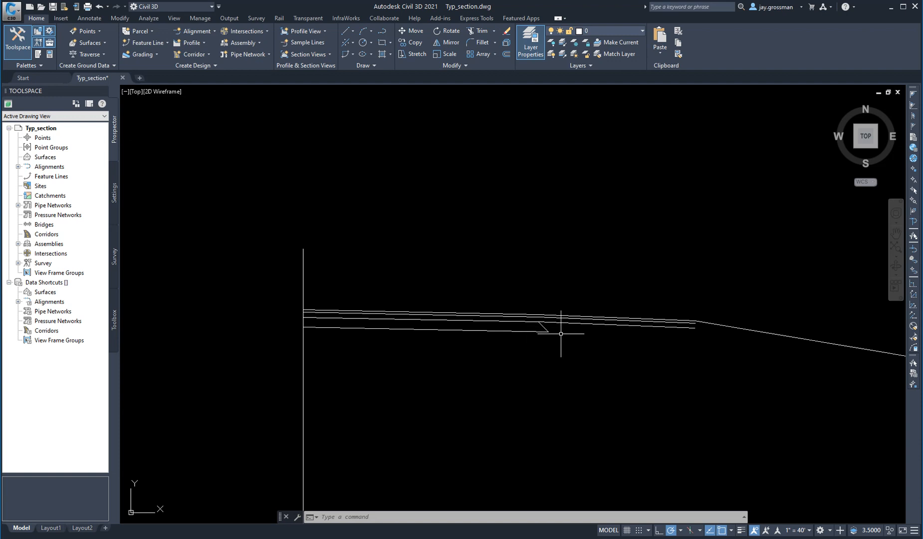
{"action": "middle_click_drag", "start_coordinate": [603, 345], "coordinate": [513, 358]}
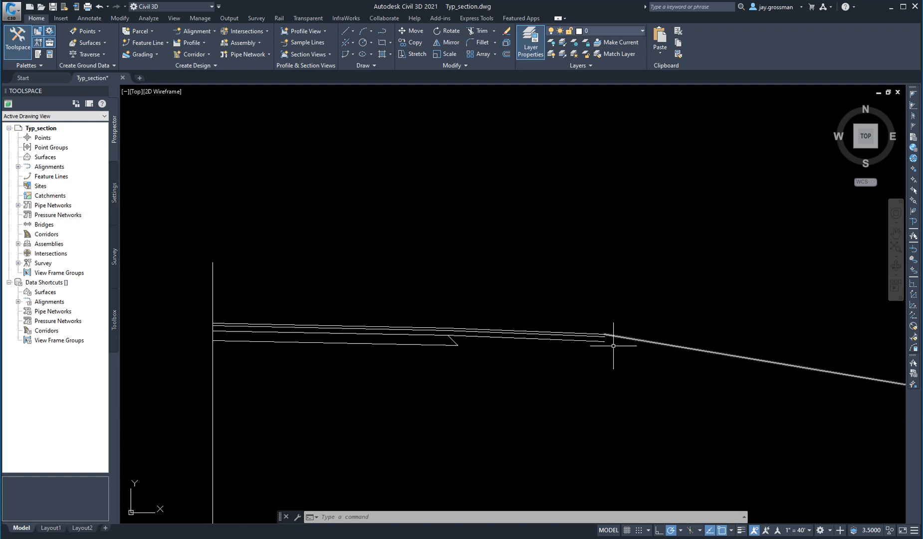
{"action": "scroll", "coordinate": [612, 344], "scroll_direction": "up", "scroll_amount": 2}
{"action": "scroll", "coordinate": [593, 338], "scroll_direction": "up", "scroll_amount": 3}
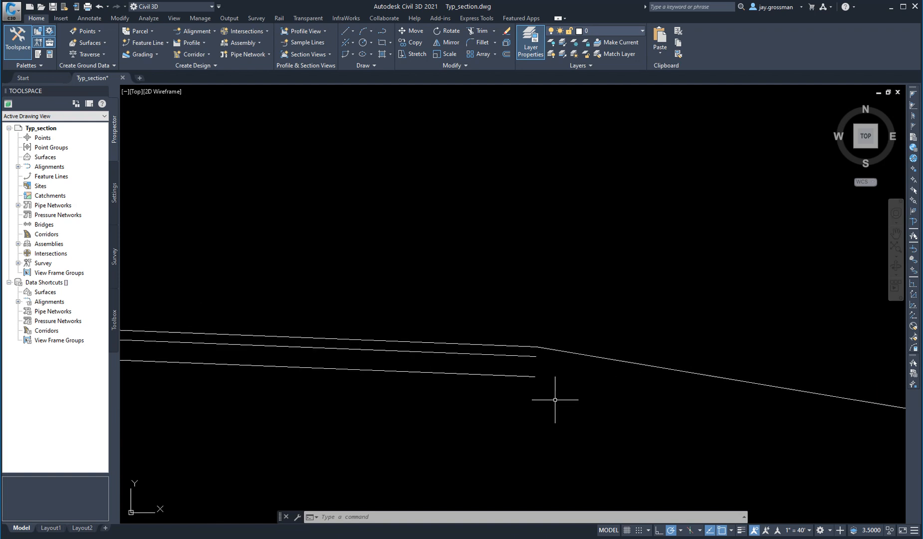
{"action": "left_click", "coordinate": [344, 36]}
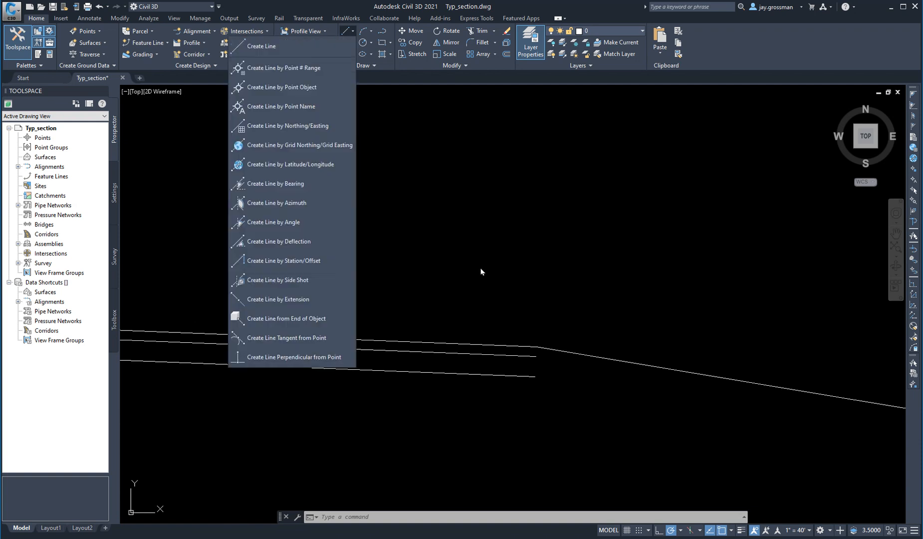
{"action": "left_click", "coordinate": [293, 43]}
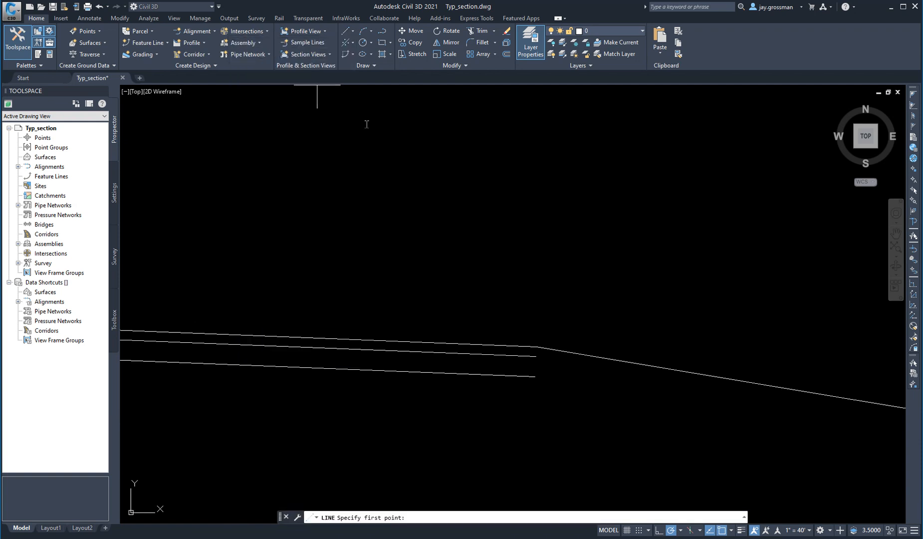
{"action": "left_click", "coordinate": [537, 346]}
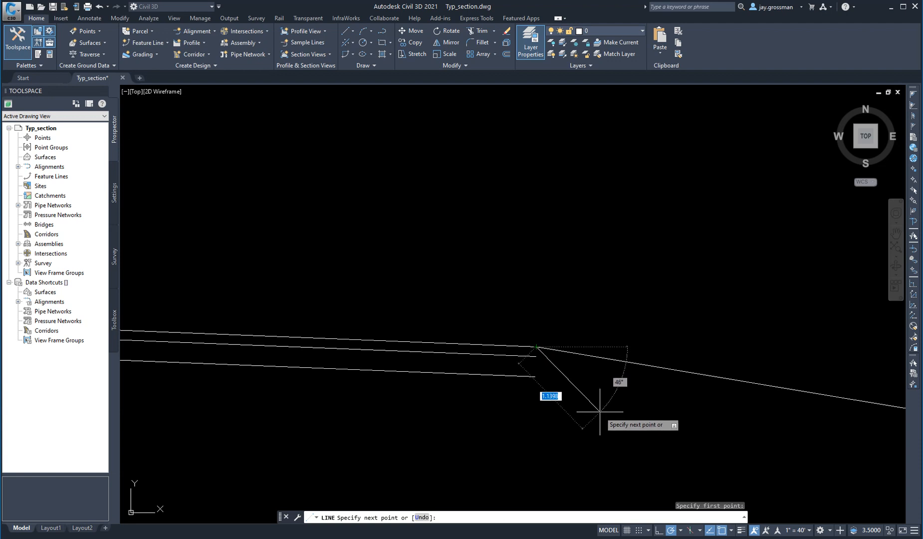
{"action": "left_click", "coordinate": [600, 411]}
{"action": "right_click", "coordinate": [644, 410]}
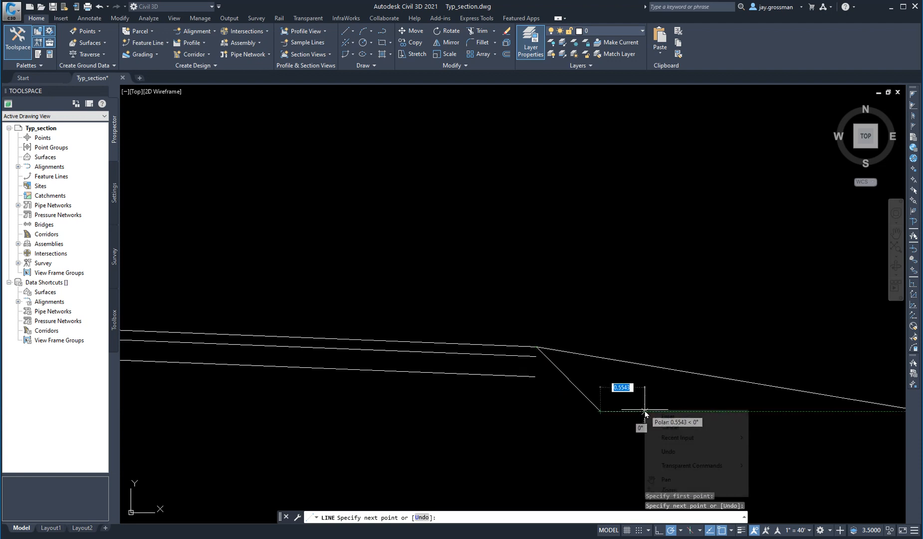
{"action": "left_click", "coordinate": [668, 427]}
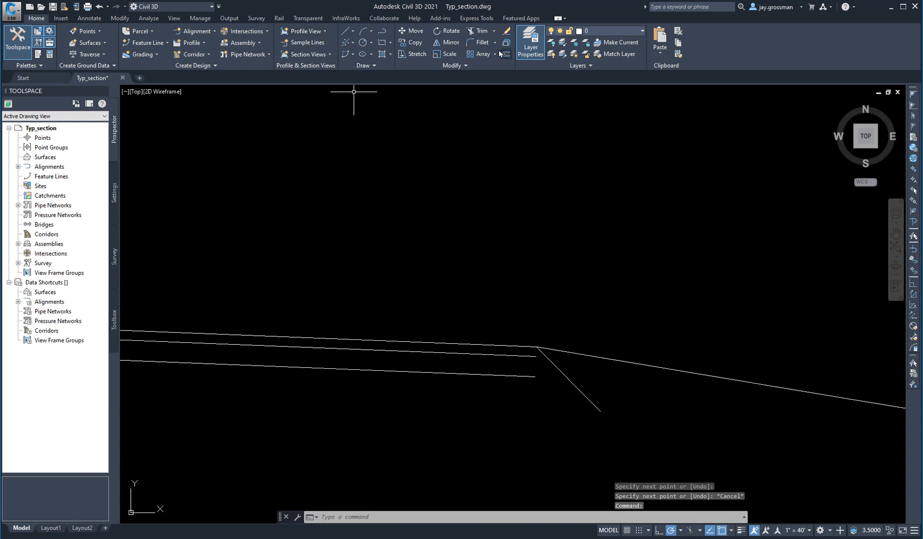
Fillet the lowest shoulder line to the sloped line at the shoulder's outer edge so they meet at a corner.
{"action": "left_click", "coordinate": [480, 42]}
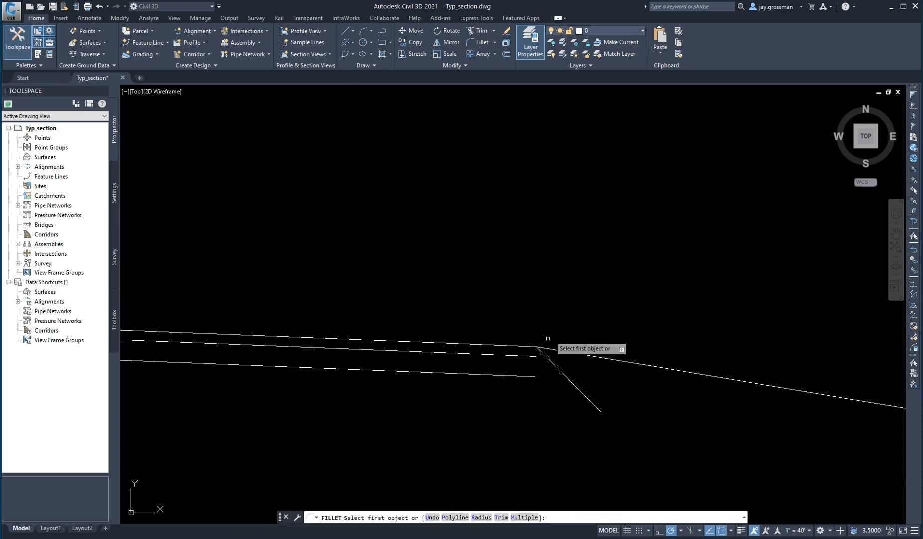
{"action": "left_click", "coordinate": [524, 376]}
{"action": "left_click", "coordinate": [563, 372]}
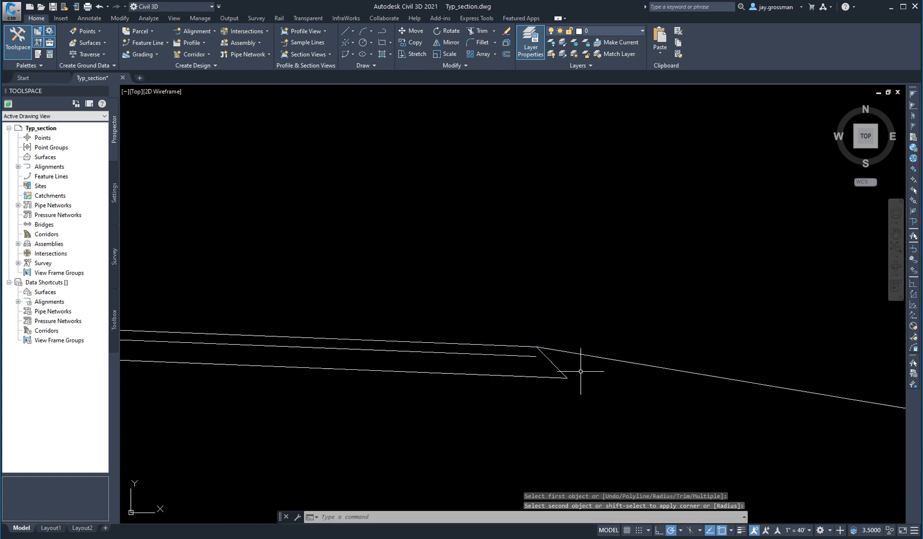
Extend the middle shoulder line to the sloped outer edge line and end the Extend command.
{"action": "left_click", "coordinate": [473, 30]}
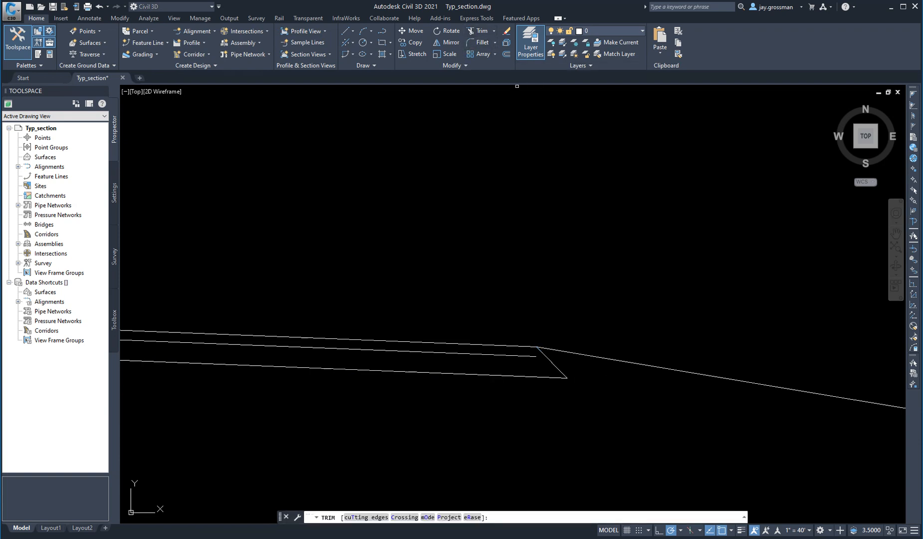
{"action": "left_click", "coordinate": [495, 31]}
{"action": "left_click", "coordinate": [475, 65]}
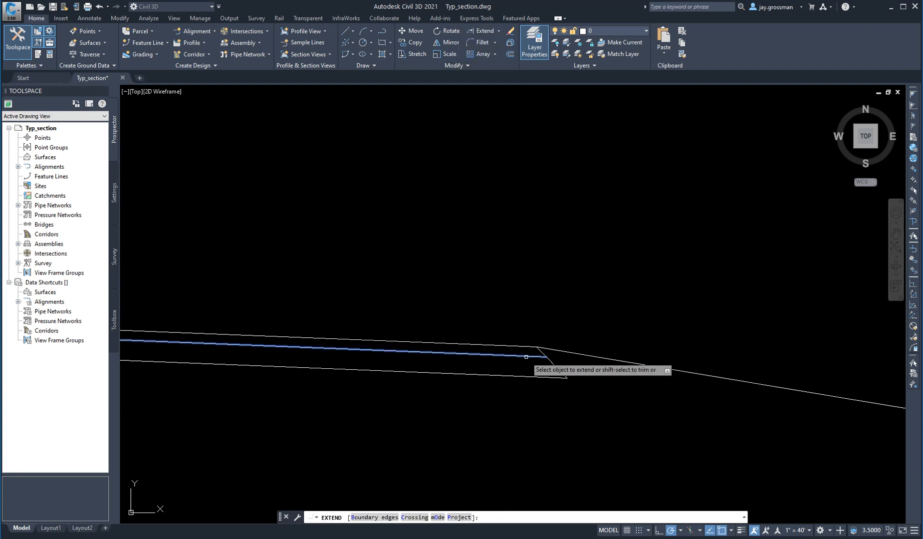
{"action": "left_click", "coordinate": [526, 357]}
{"action": "key", "text": "Escape"}
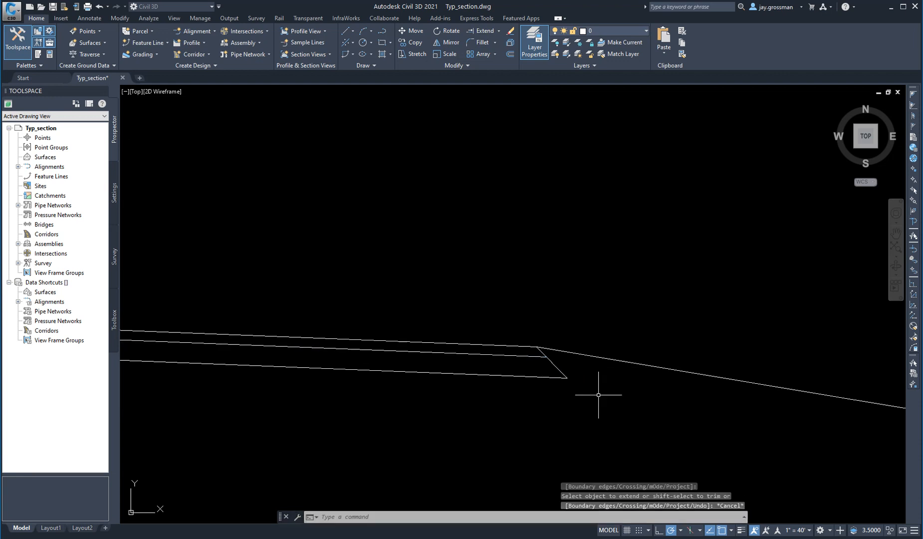
{"action": "key", "text": "Escape"}
Draw a line at the lane-shoulder joint from the top surface down to the outer end of the third lane line.
{"action": "scroll", "coordinate": [519, 394], "scroll_direction": "down", "scroll_amount": 3}
{"action": "middle_click_drag", "start_coordinate": [443, 423], "coordinate": [595, 356]}
{"action": "scroll", "coordinate": [532, 323], "scroll_direction": "up", "scroll_amount": 5}
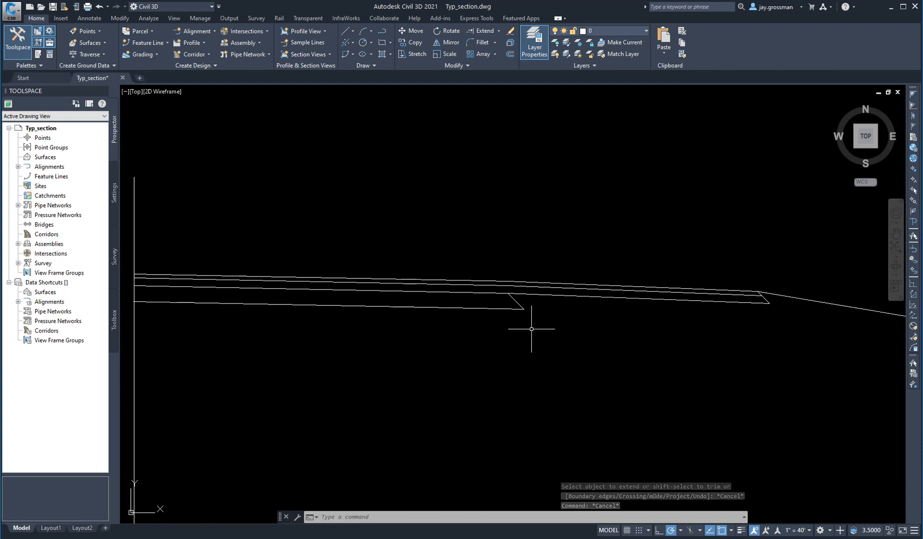
{"action": "middle_click_drag", "start_coordinate": [532, 319], "coordinate": [615, 427]}
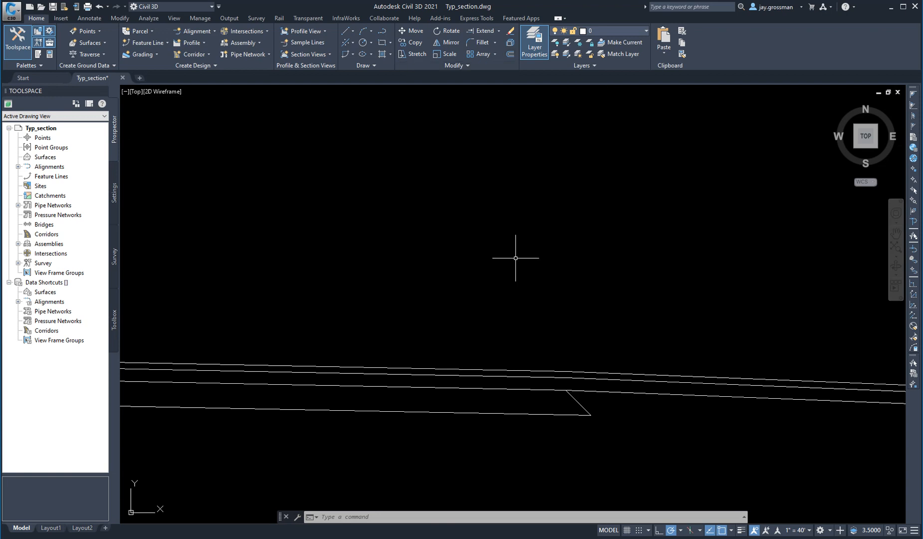
{"action": "left_click", "coordinate": [345, 34]}
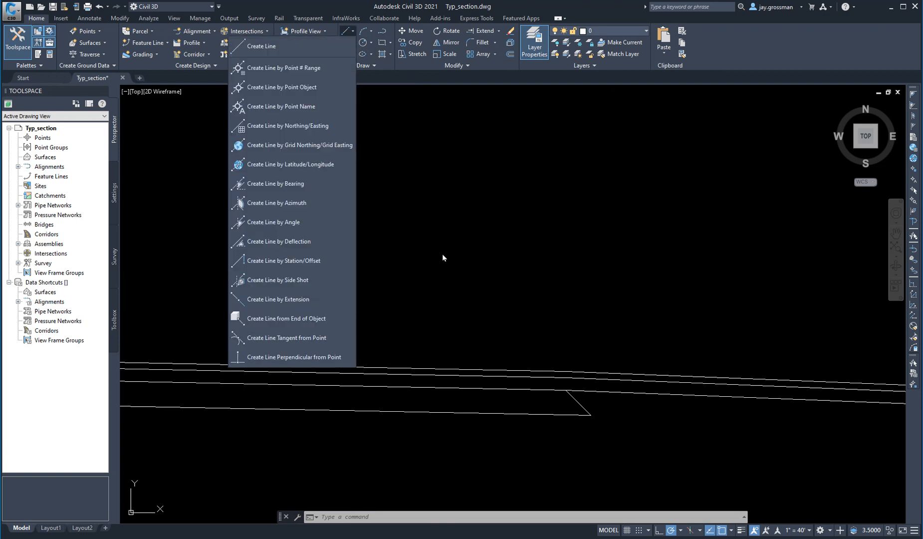
{"action": "left_click", "coordinate": [267, 46]}
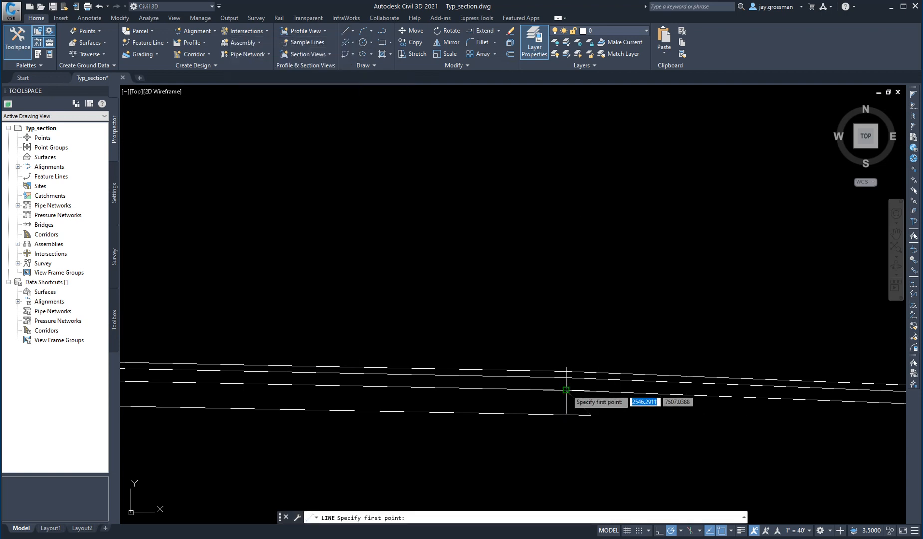
{"action": "left_click", "coordinate": [567, 372]}
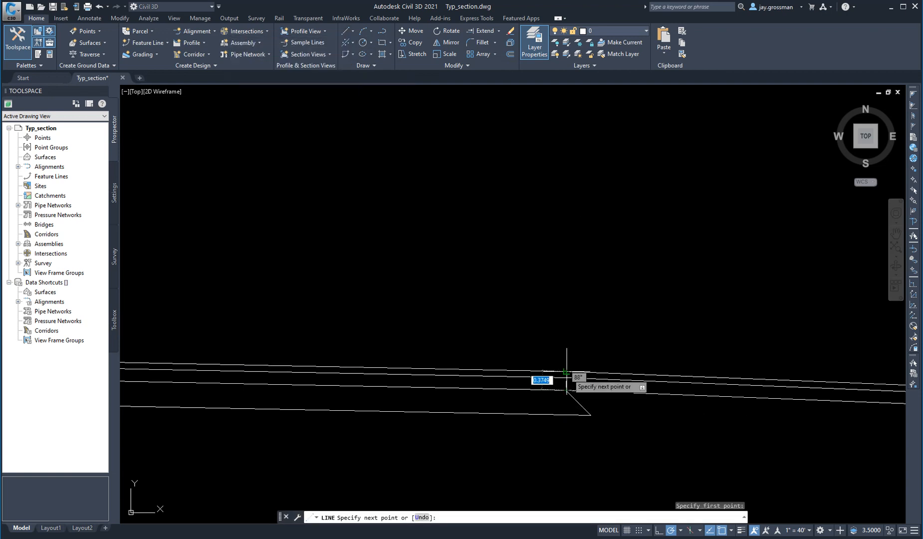
{"action": "right_click", "coordinate": [615, 339]}
{"action": "left_click", "coordinate": [638, 356]}
Examine the lane and shoulder layers and the side slope out to its lower end.
{"action": "scroll", "coordinate": [563, 441], "scroll_direction": "down", "scroll_amount": 2}
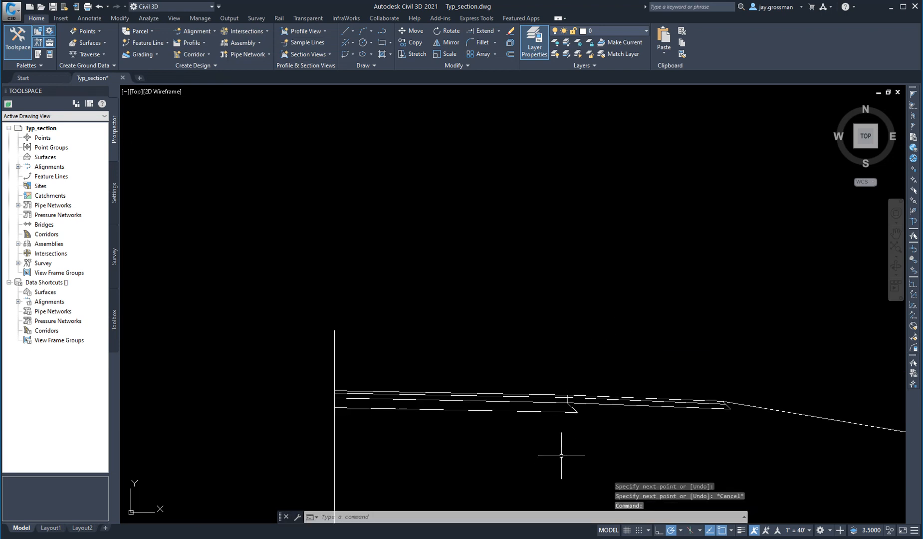
{"action": "scroll", "coordinate": [531, 406], "scroll_direction": "up", "scroll_amount": 3}
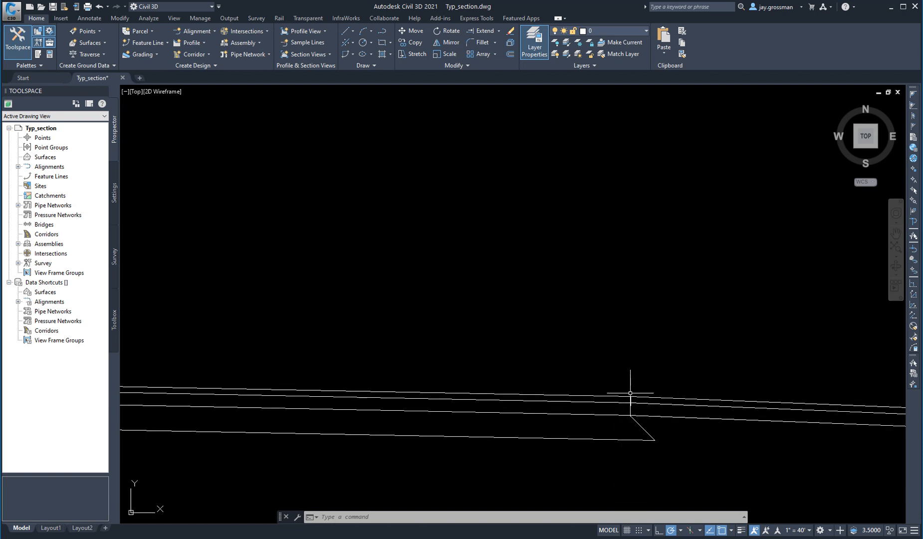
{"action": "scroll", "coordinate": [642, 429], "scroll_direction": "down", "scroll_amount": 2}
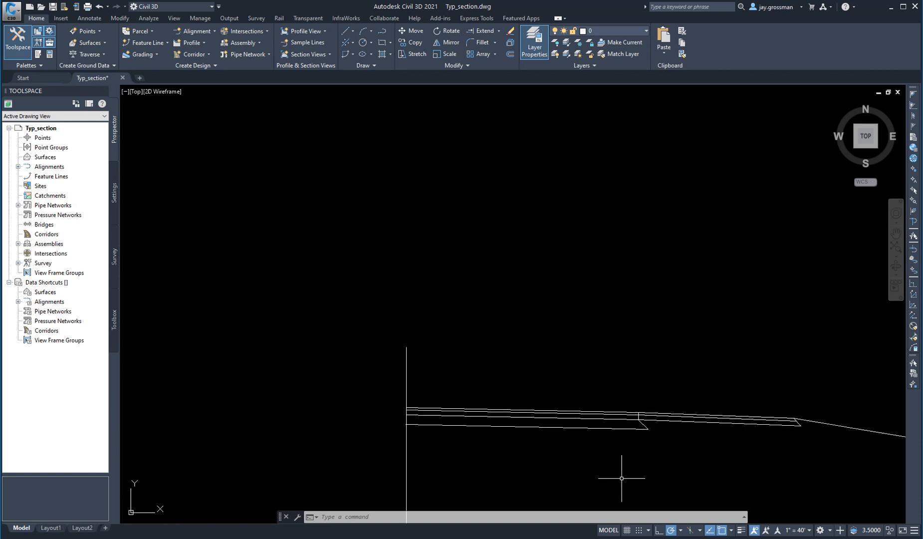
{"action": "scroll", "coordinate": [624, 477], "scroll_direction": "up", "scroll_amount": 2}
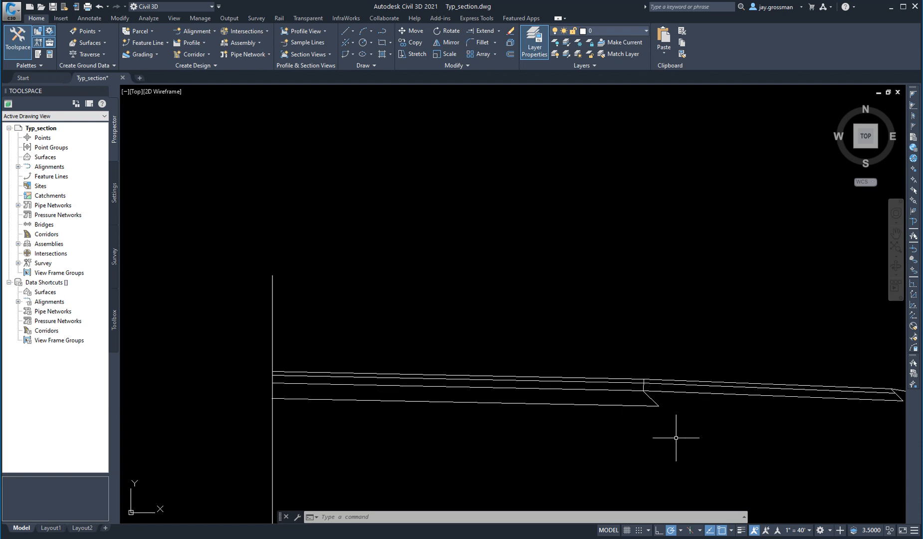
{"action": "scroll", "coordinate": [676, 443], "scroll_direction": "down", "scroll_amount": 2}
{"action": "middle_click_drag", "start_coordinate": [685, 451], "coordinate": [570, 433]}
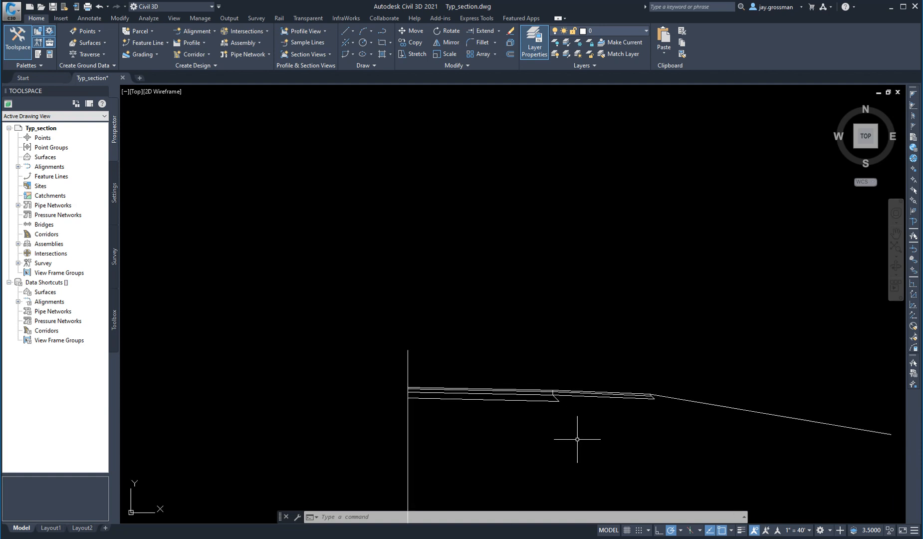
{"action": "middle_click_drag", "start_coordinate": [630, 452], "coordinate": [573, 396]}
{"action": "scroll", "coordinate": [629, 422], "scroll_direction": "down", "scroll_amount": 2}
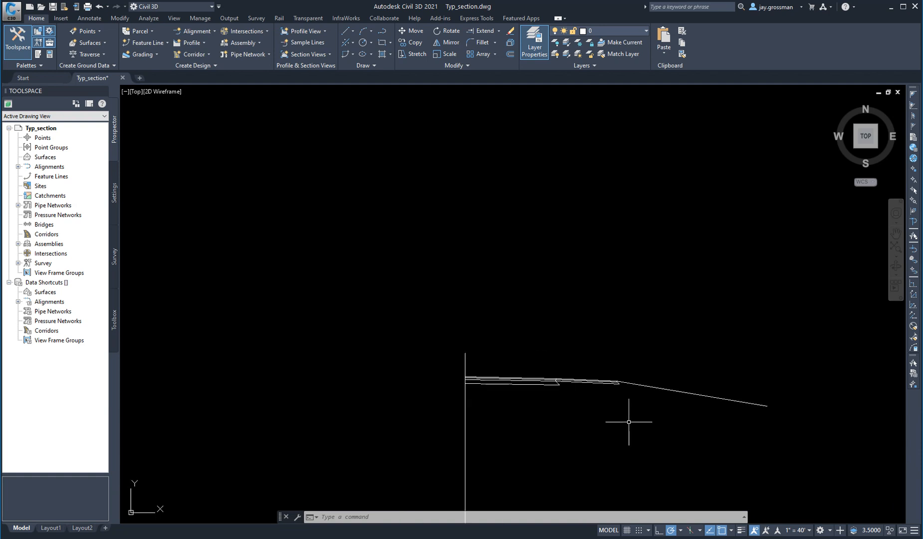
{"action": "middle_click_drag", "start_coordinate": [629, 422], "coordinate": [577, 405]}
{"action": "key", "text": "Escape"}
{"action": "key", "text": "Escape"}
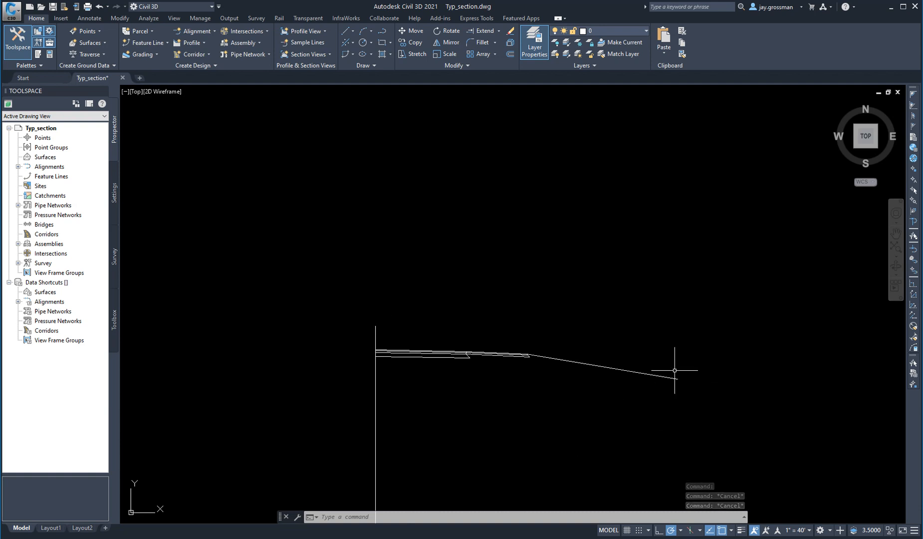
Draw a 4-unit horizontal ditch bottom outward from the side slope's lower end, with a vertical line rising above pavement level from its outer end.
{"action": "left_click", "coordinate": [349, 32]}
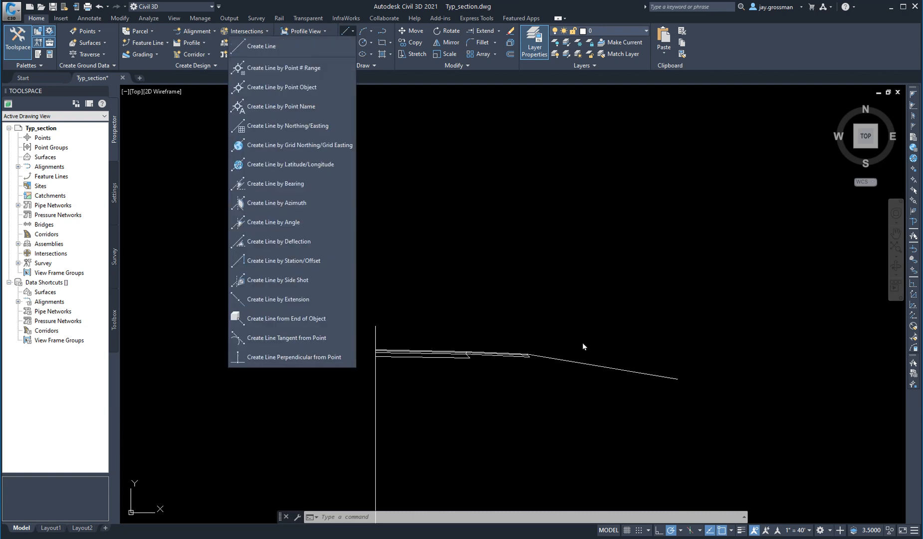
{"action": "left_click", "coordinate": [299, 47]}
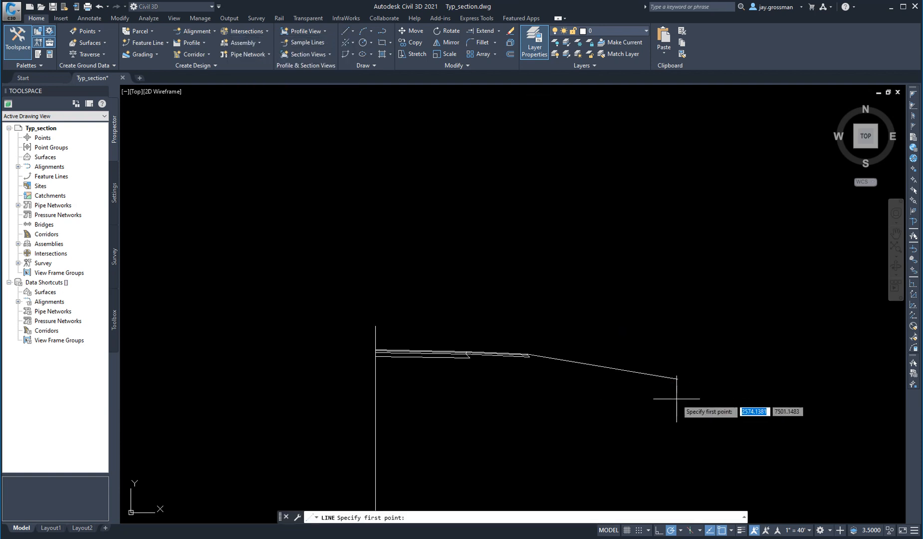
{"action": "left_click", "coordinate": [678, 379]}
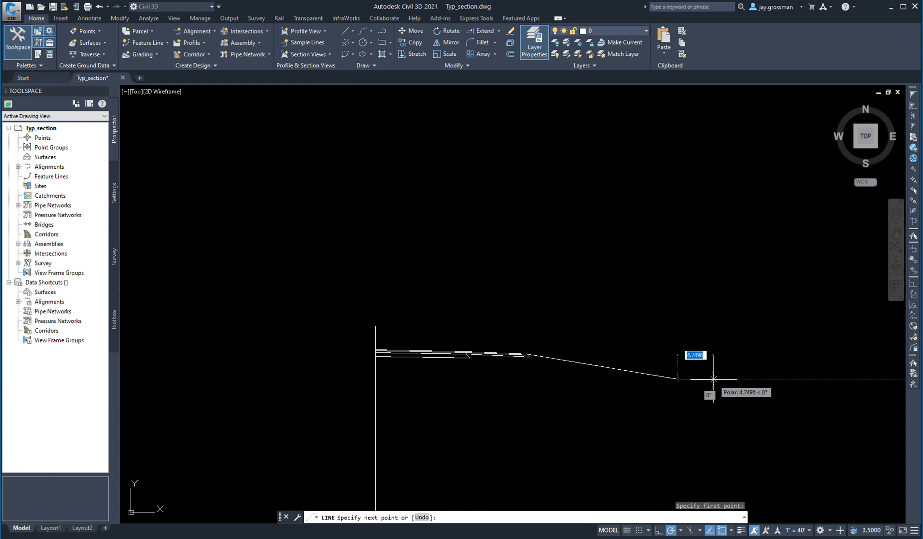
{"action": "type", "text": "4"}
{"action": "key", "text": "Return"}
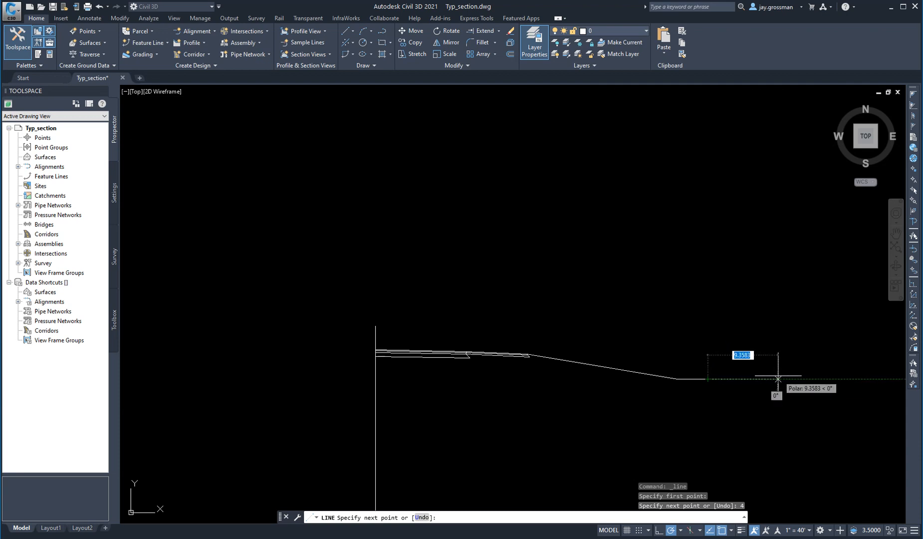
{"action": "left_click", "coordinate": [709, 338]}
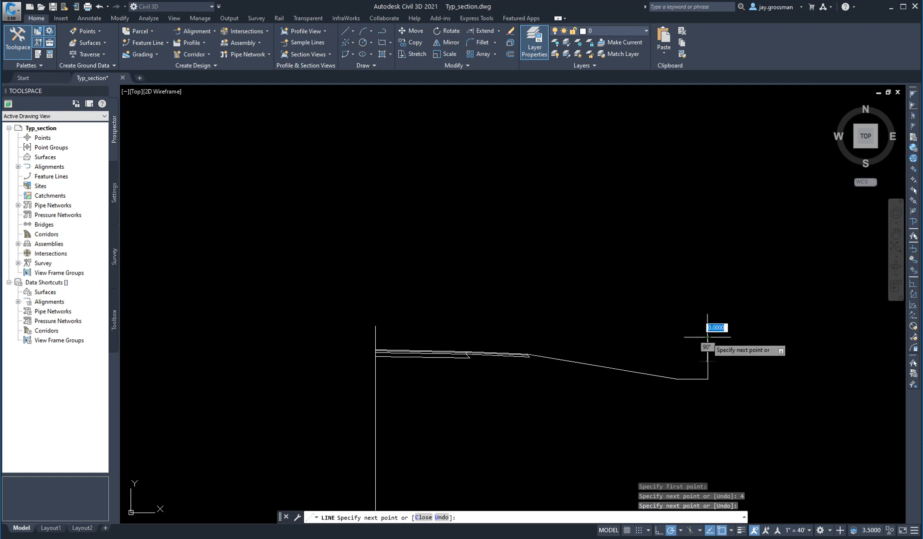
{"action": "right_click", "coordinate": [758, 337]}
{"action": "left_click", "coordinate": [784, 352]}
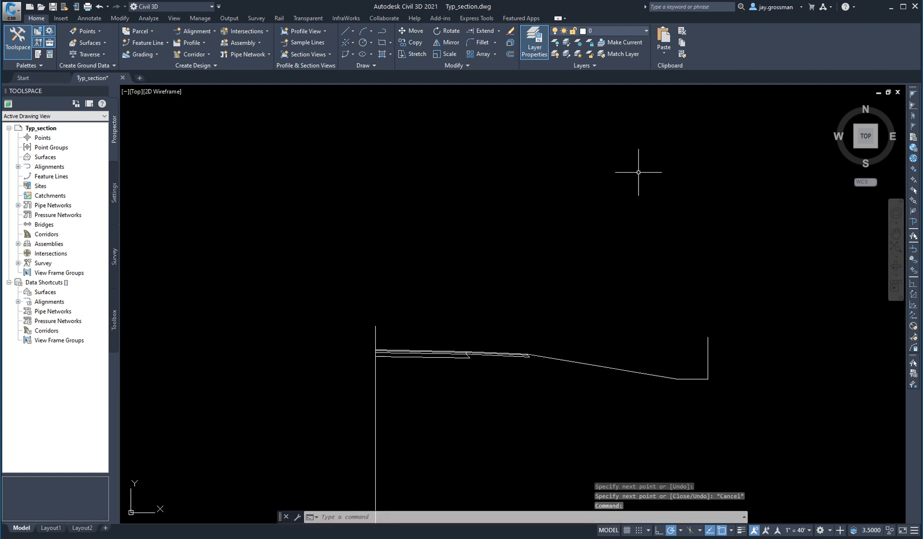
Offset the vertical line at the ditch bottom's outer end 4 units outward.
{"action": "left_click", "coordinate": [510, 55]}
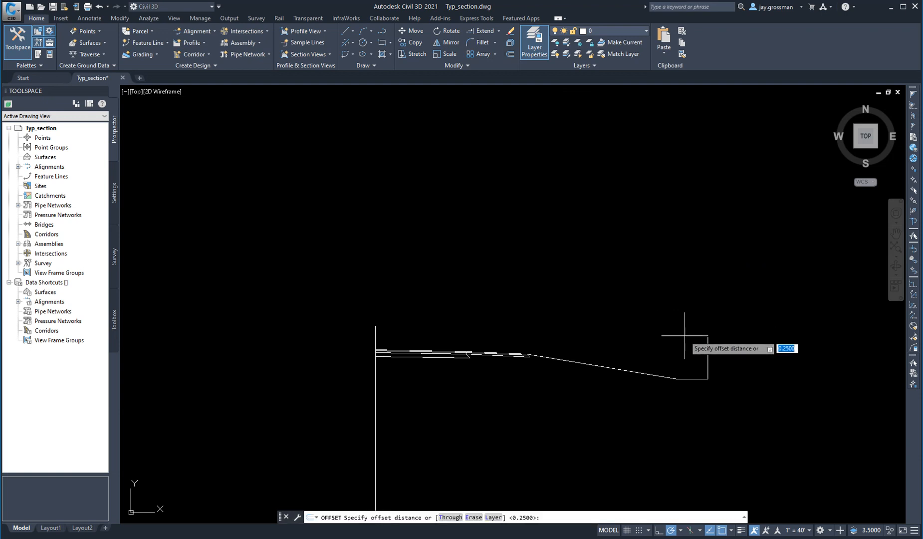
{"action": "type", "text": "4"}
{"action": "key", "text": "Return"}
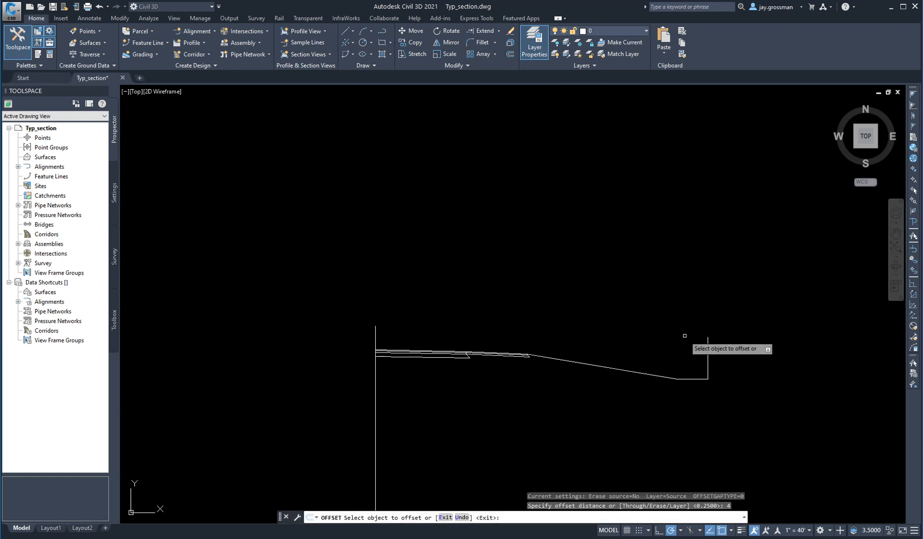
{"action": "left_click", "coordinate": [708, 366]}
{"action": "left_click", "coordinate": [772, 358]}
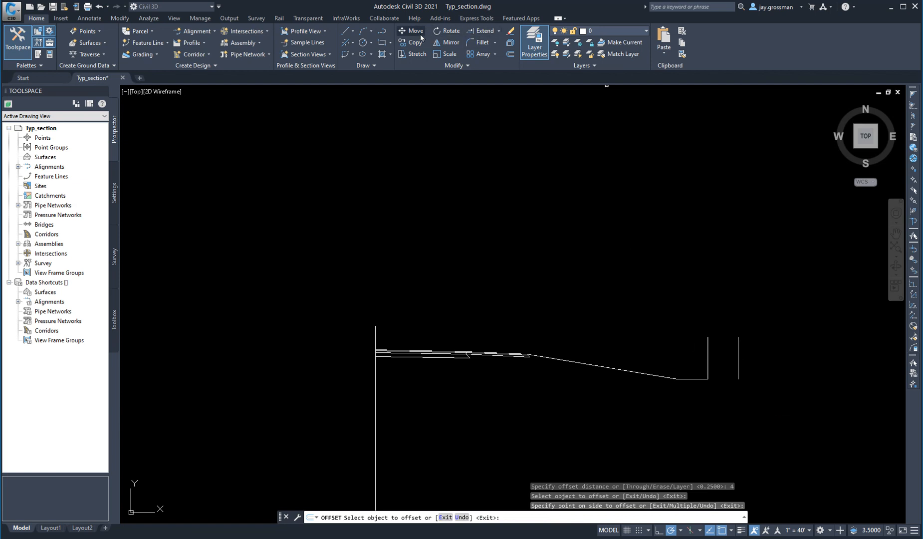
Draw a horizontal line joining the lower ends of the two vertical lines beyond the ditch bottom.
{"action": "left_click", "coordinate": [346, 33]}
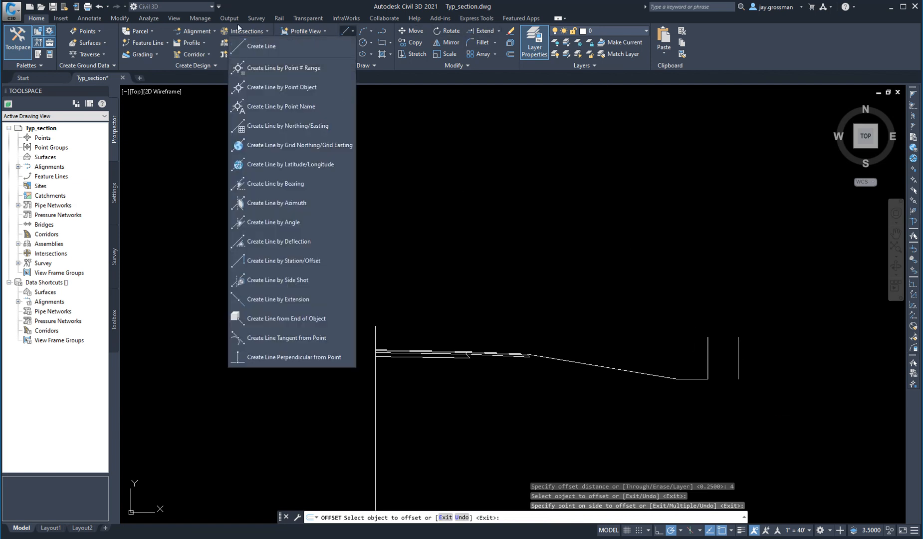
{"action": "left_click", "coordinate": [262, 46]}
{"action": "left_click", "coordinate": [708, 379]}
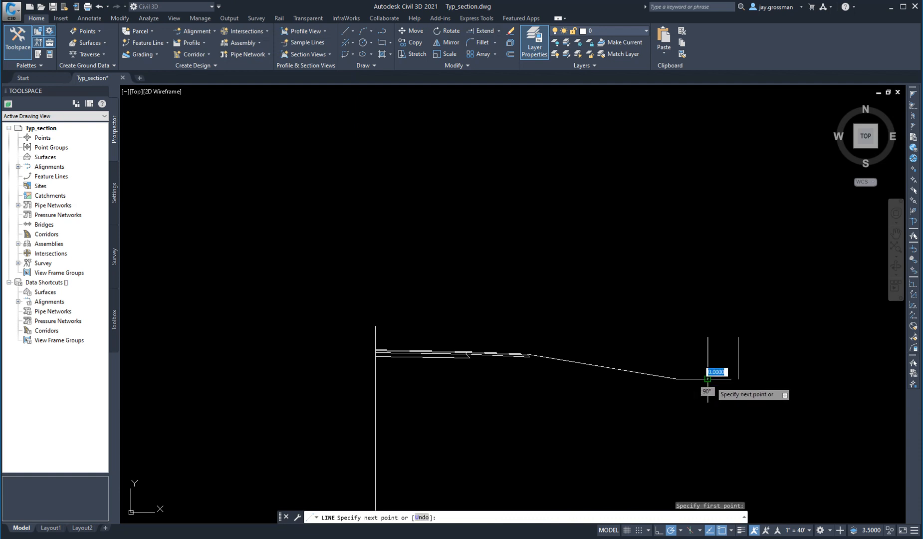
{"action": "left_click", "coordinate": [738, 379]}
{"action": "right_click", "coordinate": [756, 368]}
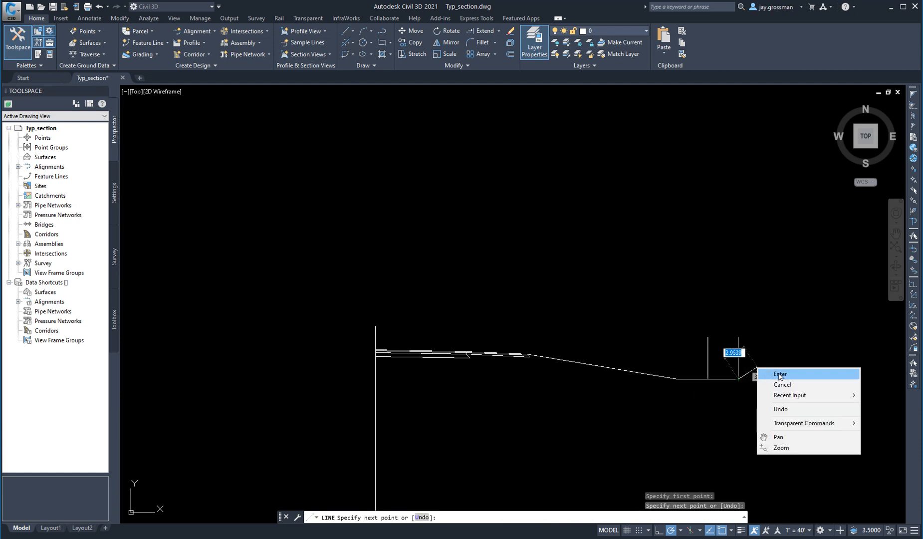
{"action": "left_click", "coordinate": [783, 385]}
Offset the horizontal line between the two verticals 1 unit upward and end the Offset command.
{"action": "left_click", "coordinate": [510, 54]}
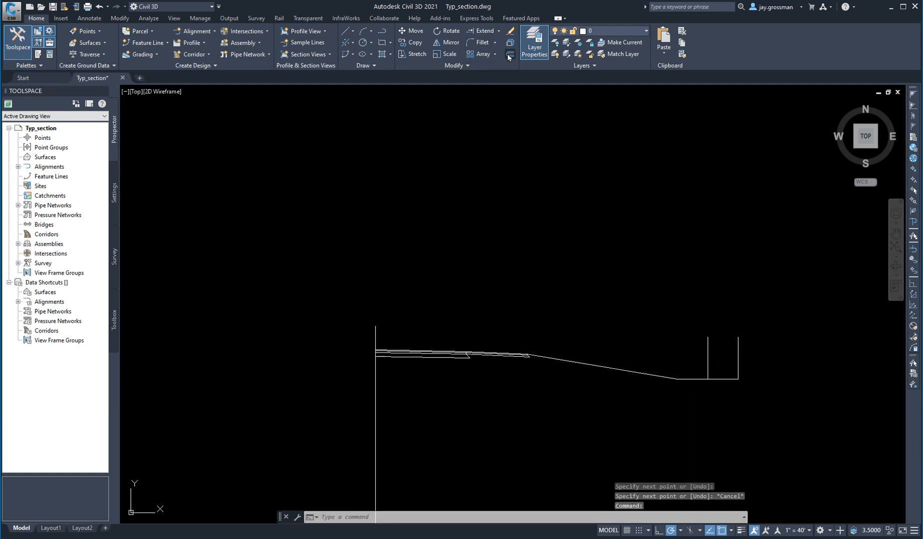
{"action": "type", "text": "1"}
{"action": "key", "text": "Return"}
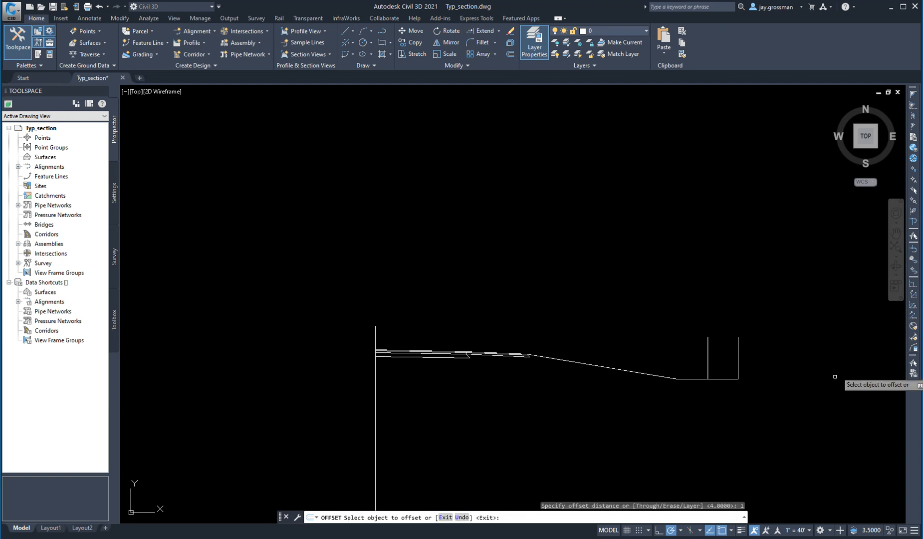
{"action": "left_click", "coordinate": [721, 379]}
{"action": "left_click", "coordinate": [728, 358]}
{"action": "key", "text": "Escape"}
{"action": "key", "text": "Escape"}
{"action": "key", "text": "Escape"}
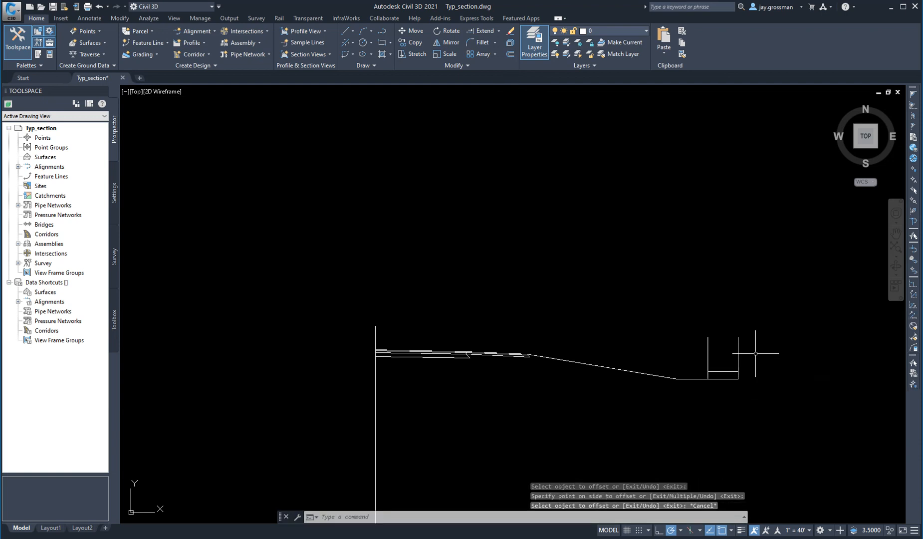
Draw the back slope line from the ditch bottom's outer end to the outer end of the raised horizontal line.
{"action": "left_click", "coordinate": [345, 34]}
{"action": "left_click", "coordinate": [298, 50]}
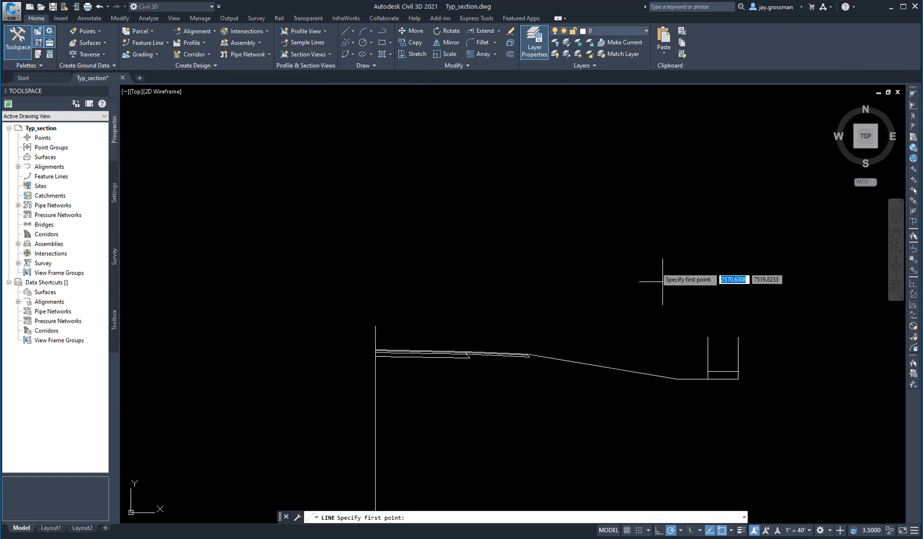
{"action": "left_click", "coordinate": [708, 379]}
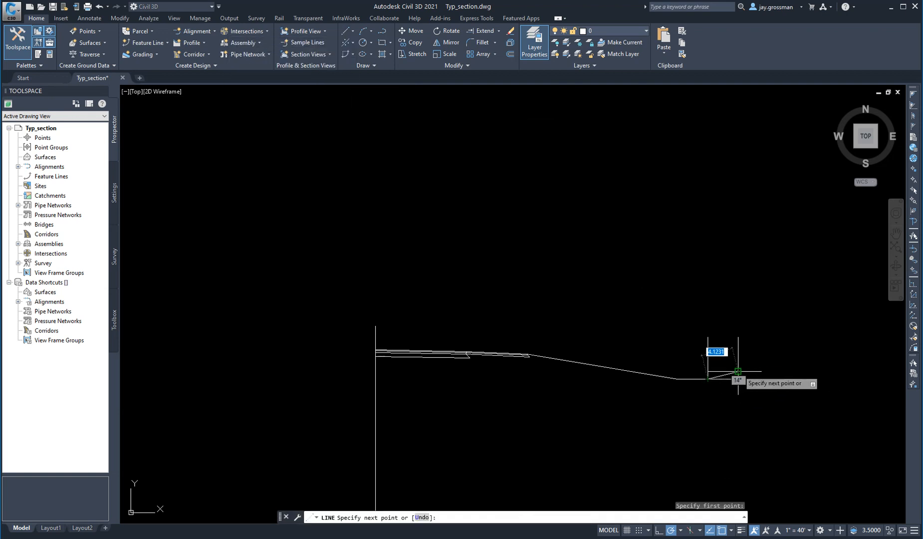
{"action": "left_click", "coordinate": [738, 371]}
{"action": "right_click", "coordinate": [784, 348]}
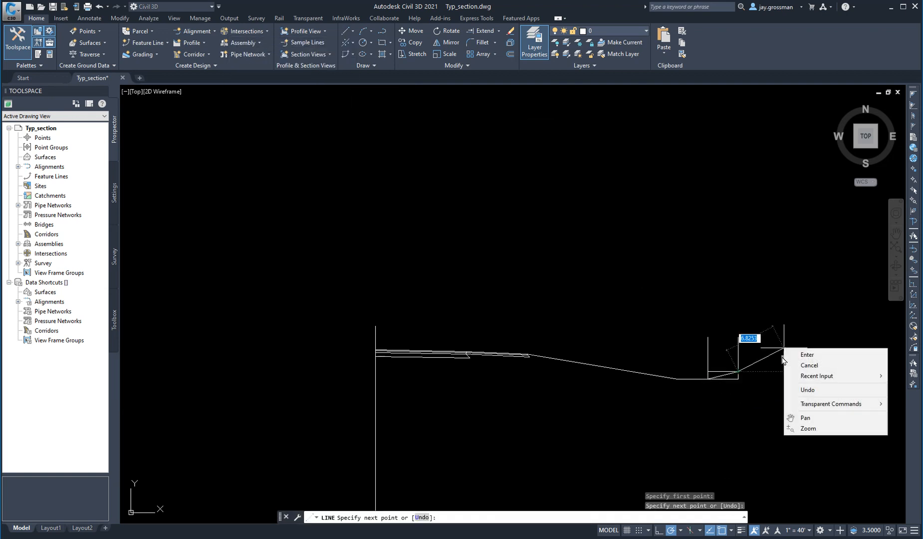
{"action": "left_click", "coordinate": [810, 365]}
Delete the two vertical and two horizontal construction lines around the back slope, keeping the slope line.
{"action": "left_click", "coordinate": [767, 305]}
{"action": "left_click", "coordinate": [789, 320]}
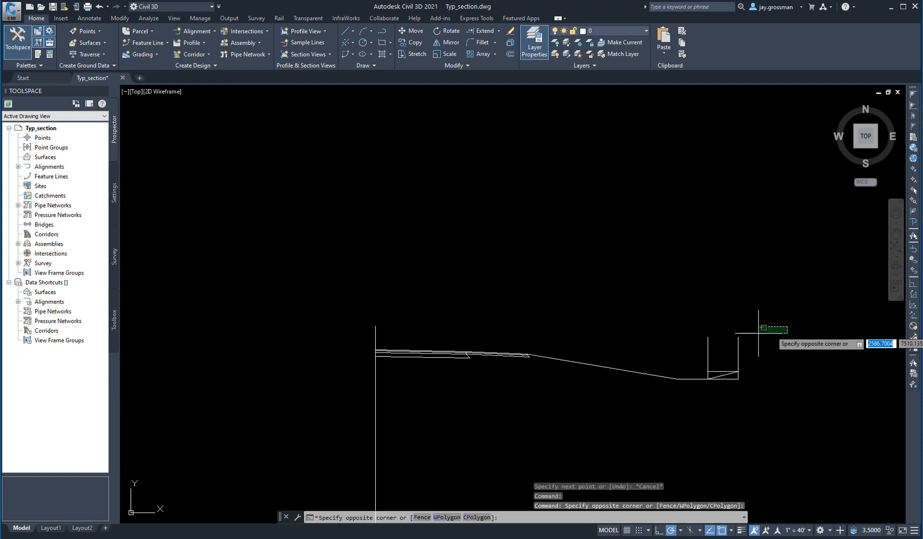
{"action": "left_click", "coordinate": [682, 342]}
{"action": "key", "text": "Delete"}
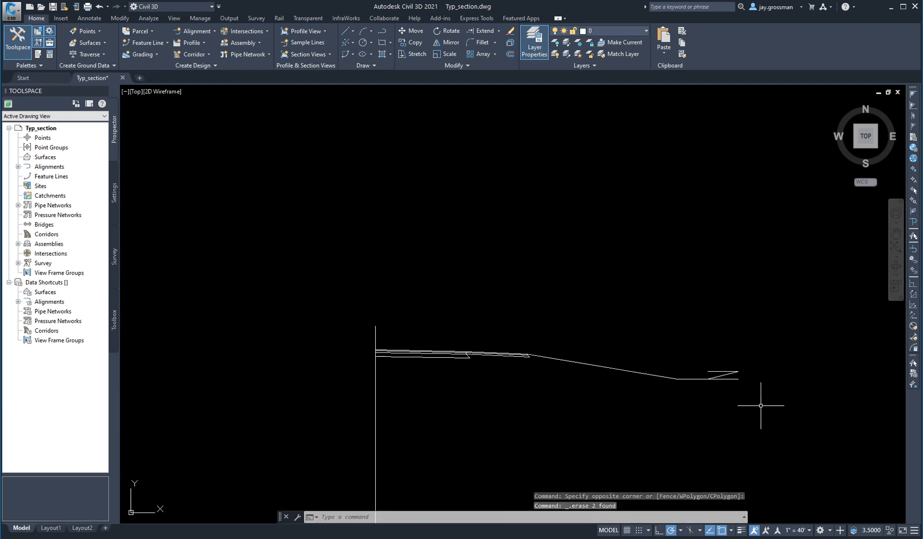
{"action": "left_click", "coordinate": [735, 379]}
{"action": "key", "text": "Delete"}
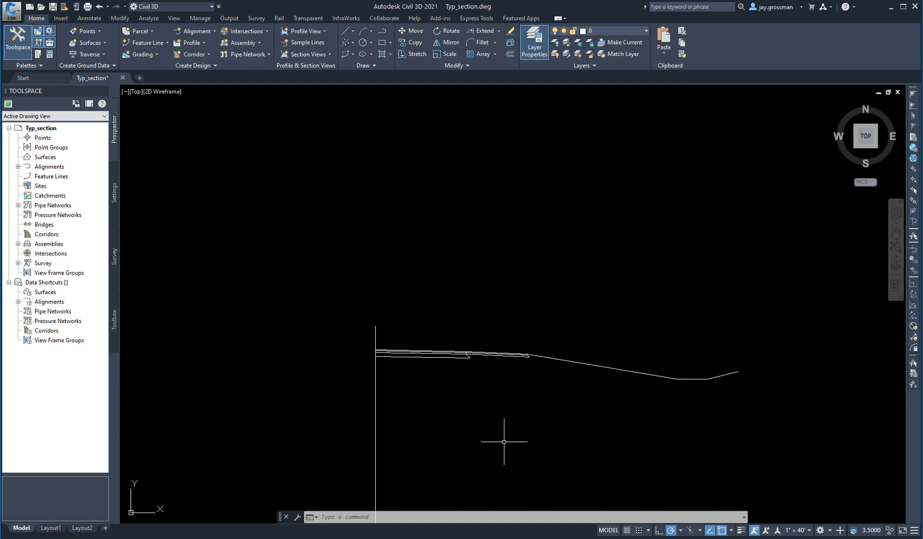
Mirror all the pavement, side slope and ditch lines about the vertical centerline, keeping the source objects.
{"action": "mouse_move", "coordinate": [511, 443]}
{"action": "middle_mouse_down"}
{"action": "mouse_move", "coordinate": [517, 399]}
{"action": "mouse_move", "coordinate": [546, 410]}
{"action": "mouse_move", "coordinate": [478, 409]}
{"action": "middle_mouse_up"}
{"action": "scroll", "coordinate": [562, 404], "scroll_direction": "down", "scroll_amount": 2}
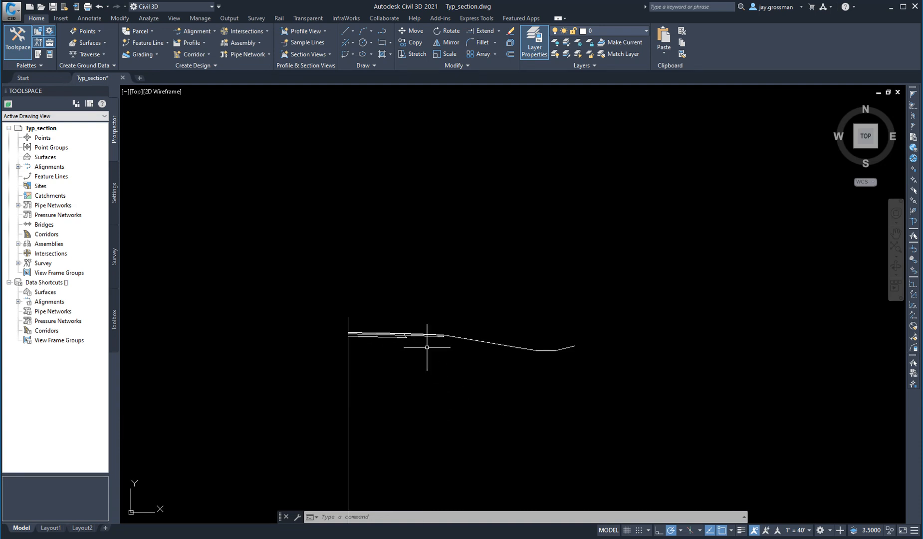
{"action": "scroll", "coordinate": [426, 345], "scroll_direction": "up", "scroll_amount": 2}
{"action": "scroll", "coordinate": [445, 410], "scroll_direction": "up", "scroll_amount": 2}
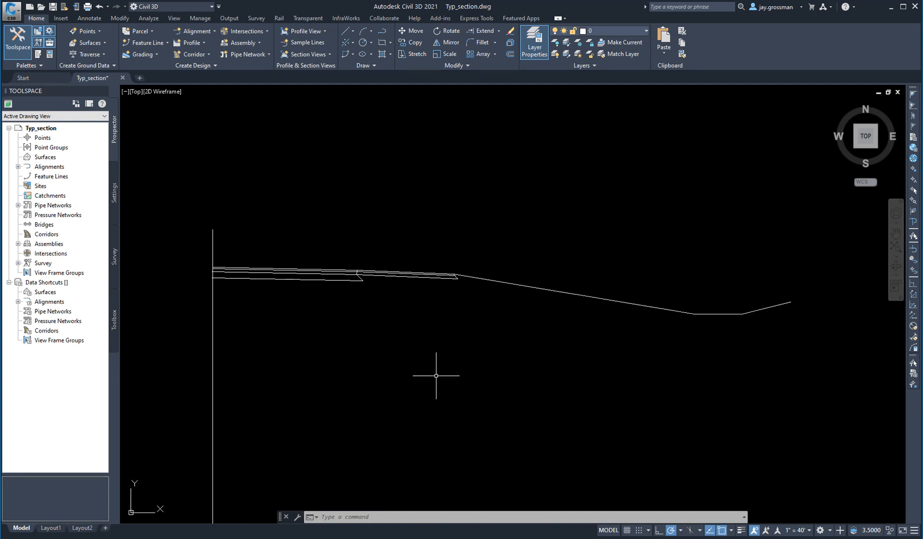
{"action": "scroll", "coordinate": [436, 376], "scroll_direction": "down", "scroll_amount": 2}
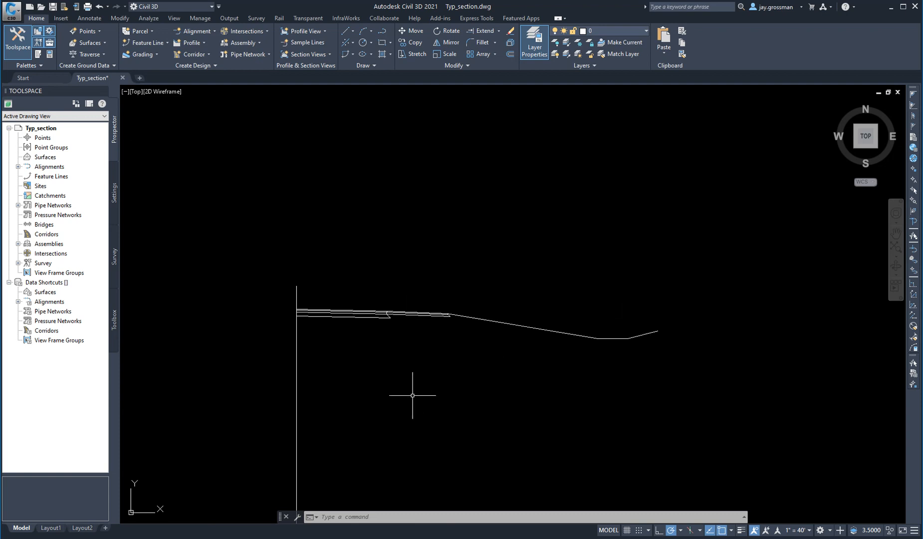
{"action": "mouse_move", "coordinate": [413, 395]}
{"action": "middle_mouse_down"}
{"action": "mouse_move", "coordinate": [423, 376]}
{"action": "mouse_move", "coordinate": [459, 373]}
{"action": "middle_mouse_up"}
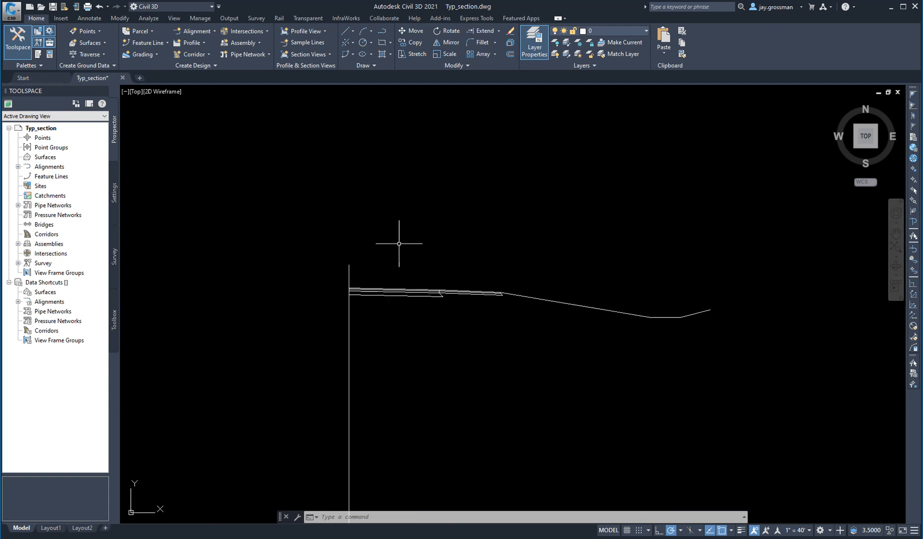
{"action": "left_click", "coordinate": [448, 42]}
{"action": "left_click", "coordinate": [766, 256]}
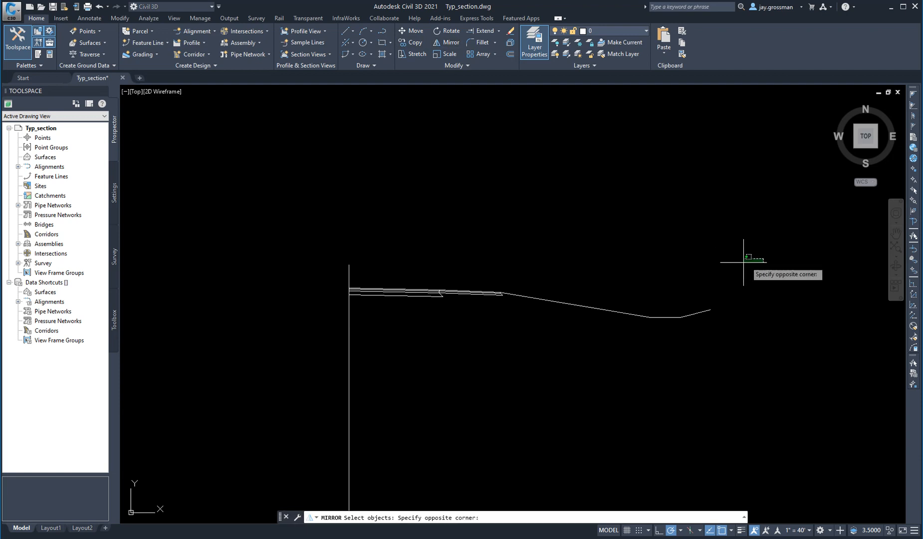
{"action": "left_click", "coordinate": [372, 350]}
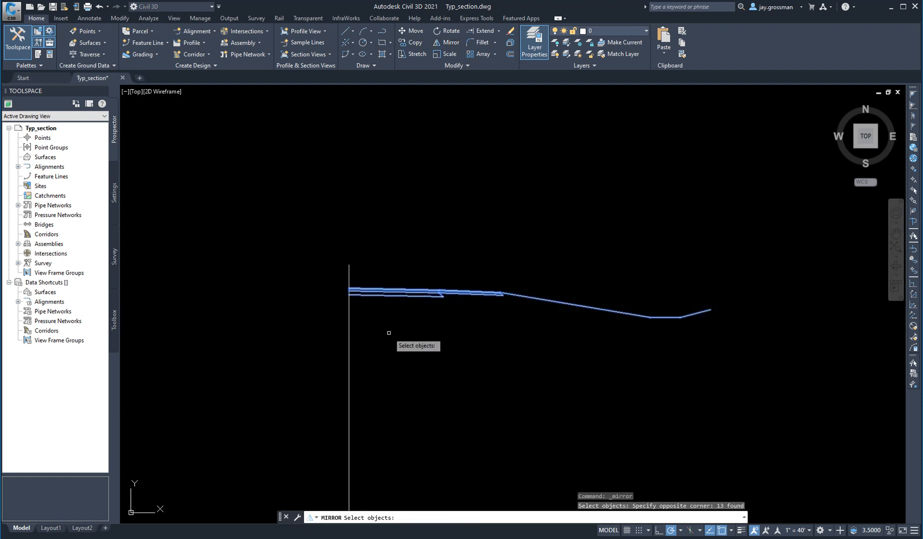
{"action": "key", "text": "Return"}
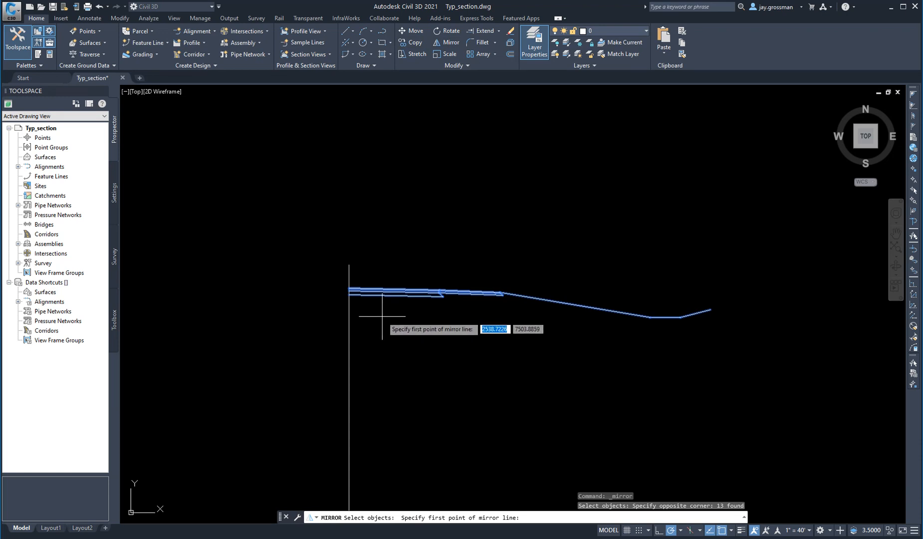
{"action": "left_click", "coordinate": [342, 287]}
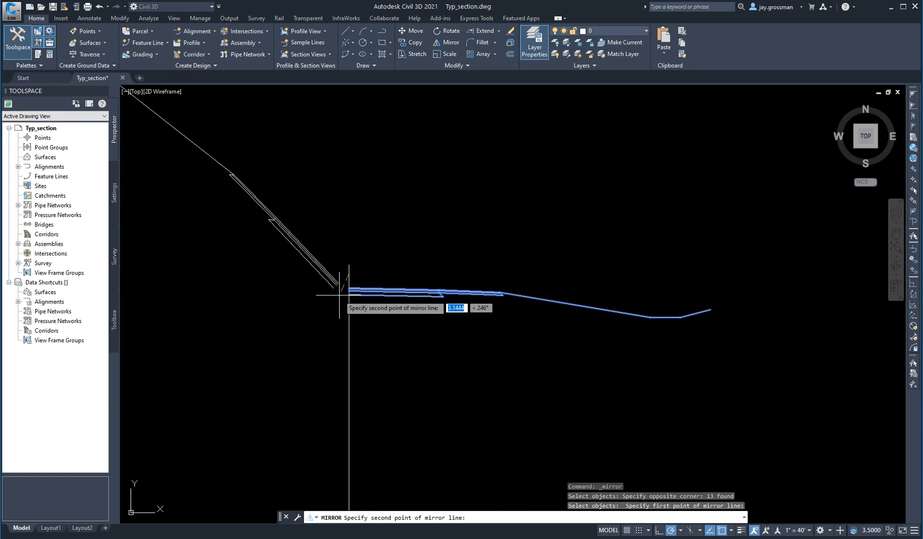
{"action": "left_click", "coordinate": [348, 342]}
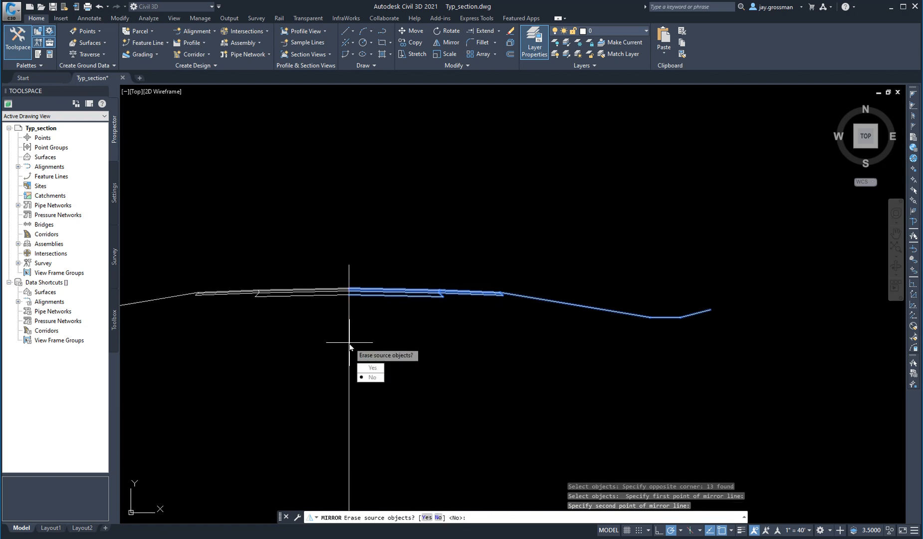
{"action": "left_click", "coordinate": [373, 378]}
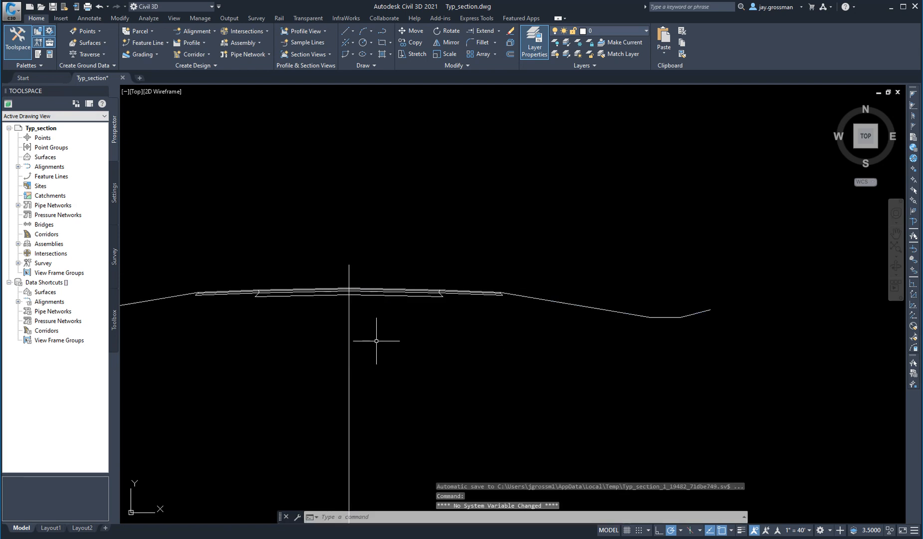
Delete the vertical centerline running through the mirrored section.
{"action": "scroll", "coordinate": [375, 345], "scroll_direction": "down", "scroll_amount": 2}
{"action": "middle_click_drag", "start_coordinate": [351, 368], "coordinate": [417, 335]}
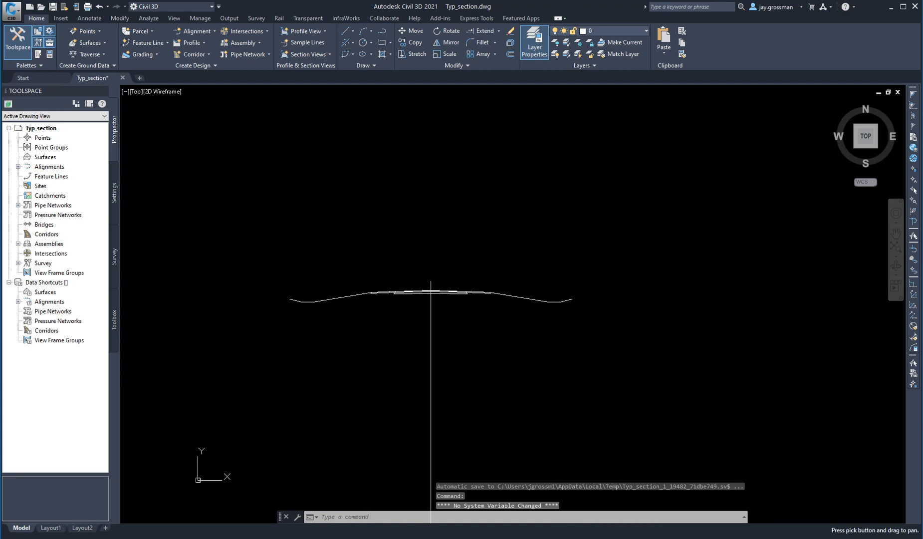
{"action": "left_click", "coordinate": [455, 326]}
{"action": "left_click", "coordinate": [409, 366]}
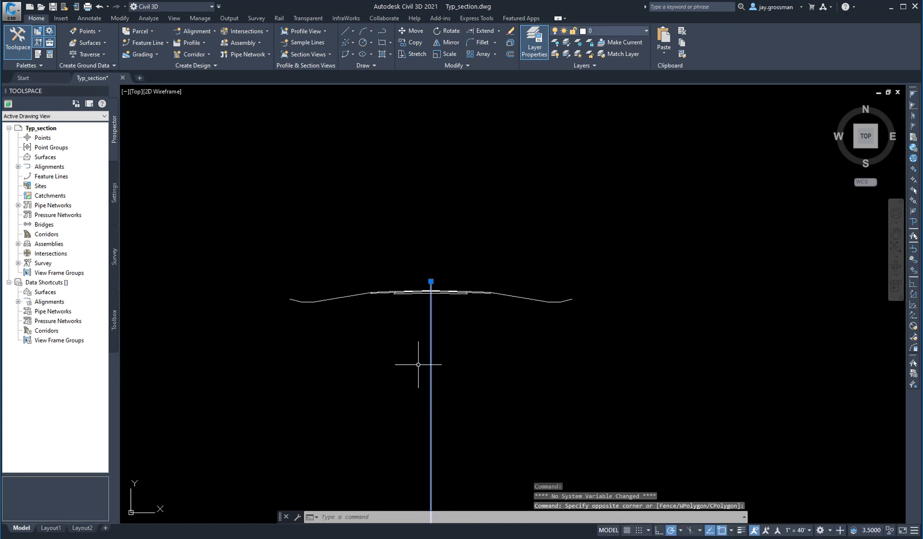
{"action": "key", "text": "Delete"}
{"action": "scroll", "coordinate": [418, 364], "scroll_direction": "up", "scroll_amount": 2}
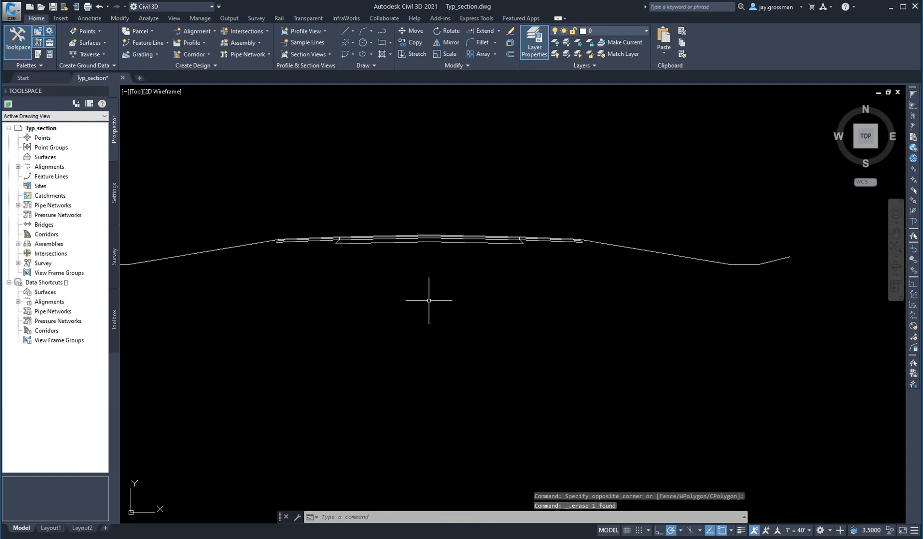
{"action": "mouse_move", "coordinate": [429, 362]}
{"action": "middle_mouse_down"}
{"action": "mouse_move", "coordinate": [494, 337]}
{"action": "mouse_move", "coordinate": [544, 360]}
{"action": "mouse_move", "coordinate": [466, 375]}
{"action": "middle_mouse_up"}
{"action": "scroll", "coordinate": [487, 359], "scroll_direction": "down", "scroll_amount": 1}
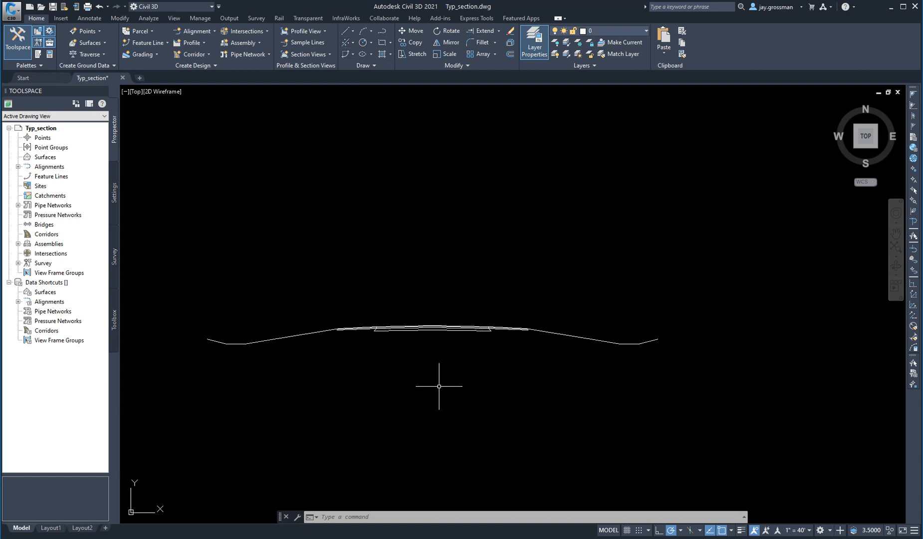
{"action": "mouse_move", "coordinate": [432, 390]}
{"action": "middle_mouse_down"}
{"action": "mouse_move", "coordinate": [449, 362]}
{"action": "mouse_move", "coordinate": [468, 381]}
{"action": "middle_mouse_up"}
{"action": "scroll", "coordinate": [452, 356], "scroll_direction": "up", "scroll_amount": 2}
{"action": "scroll", "coordinate": [438, 364], "scroll_direction": "down", "scroll_amount": 1}
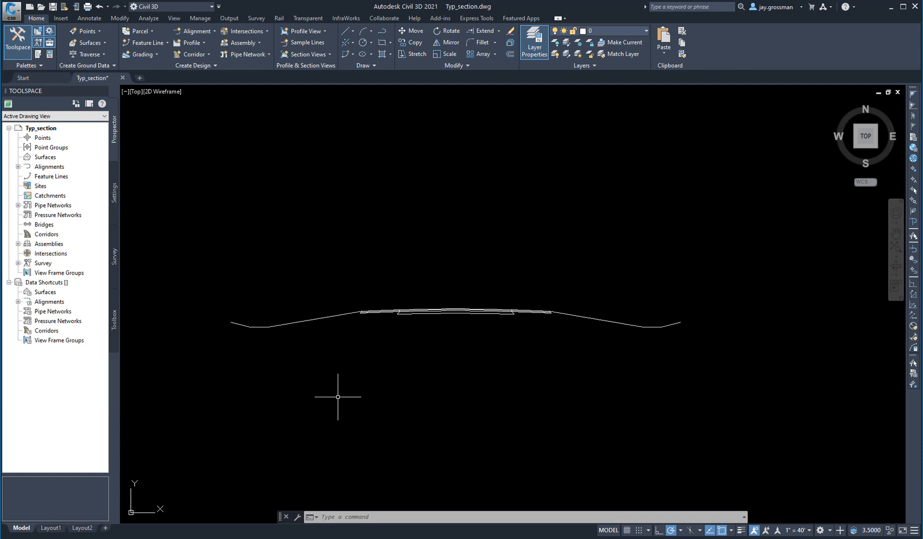
Switch to Layout1 and activate model space inside its viewport.
{"action": "left_click", "coordinate": [49, 528]}
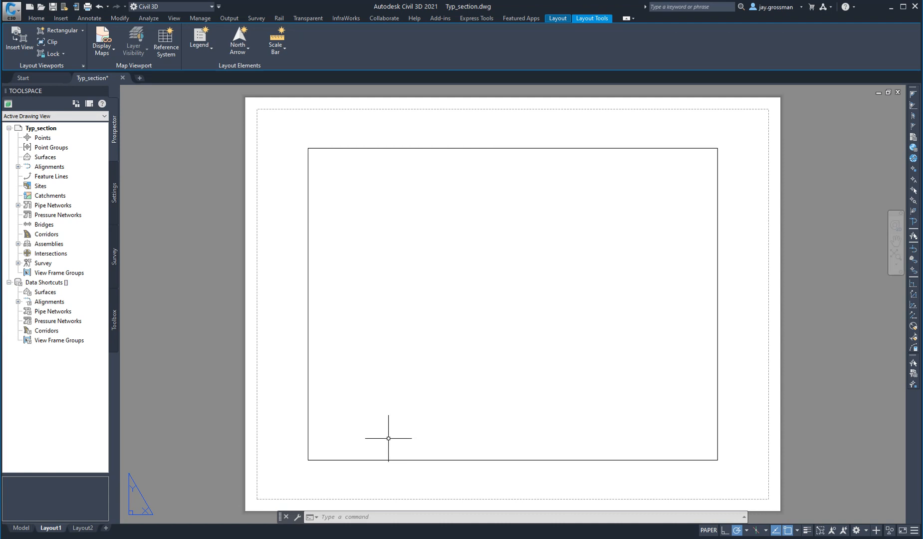
{"action": "left_click", "coordinate": [386, 479]}
{"action": "key", "text": "Escape"}
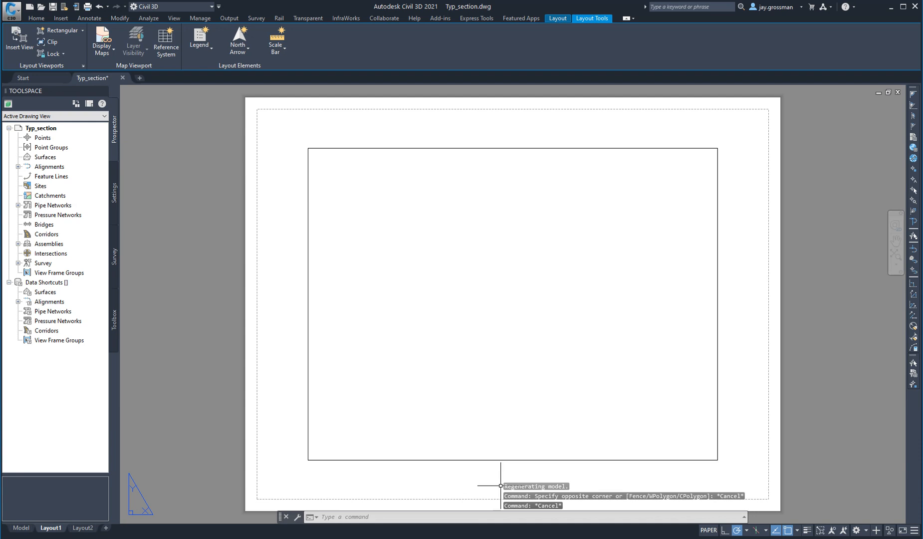
{"action": "double_click", "coordinate": [468, 410]}
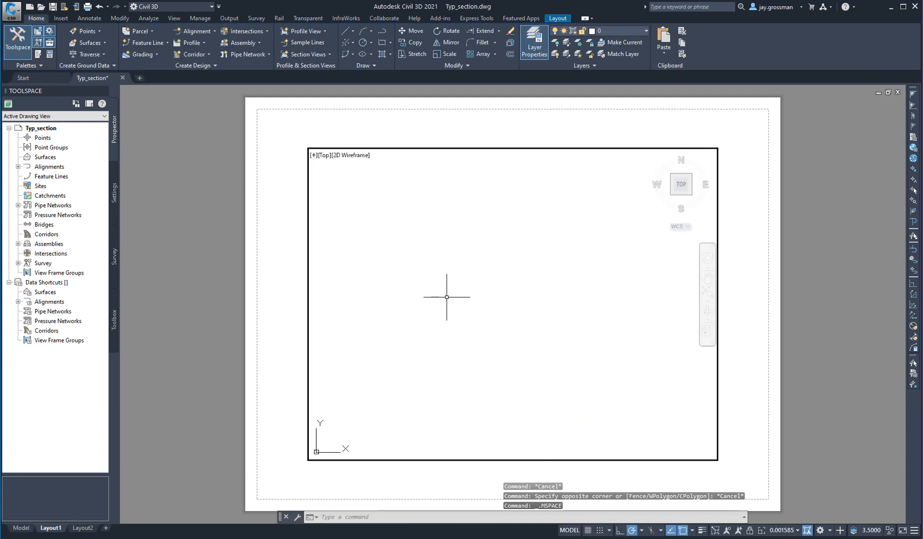
Locate the road section in the viewport, enlarge and centre it across the width, and return to paper space.
{"action": "scroll", "coordinate": [501, 333], "scroll_direction": "down", "scroll_amount": 8}
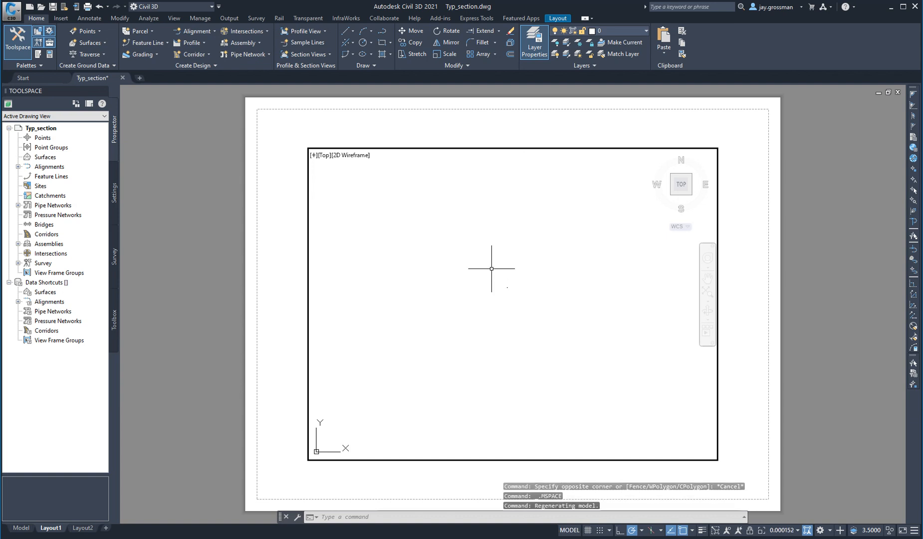
{"action": "scroll", "coordinate": [493, 270], "scroll_direction": "up", "scroll_amount": 2}
{"action": "scroll", "coordinate": [535, 310], "scroll_direction": "up", "scroll_amount": 2}
{"action": "scroll", "coordinate": [526, 303], "scroll_direction": "up", "scroll_amount": 14}
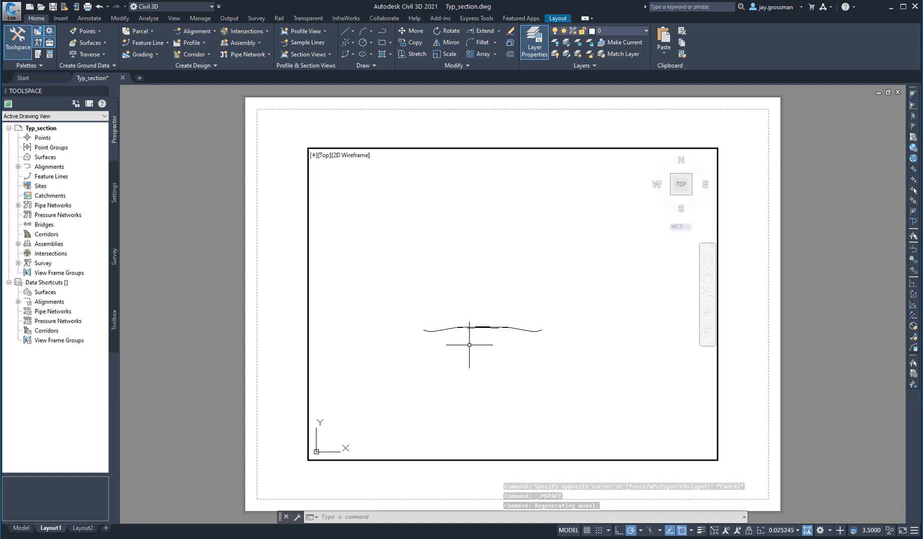
{"action": "scroll", "coordinate": [472, 350], "scroll_direction": "up", "scroll_amount": 2}
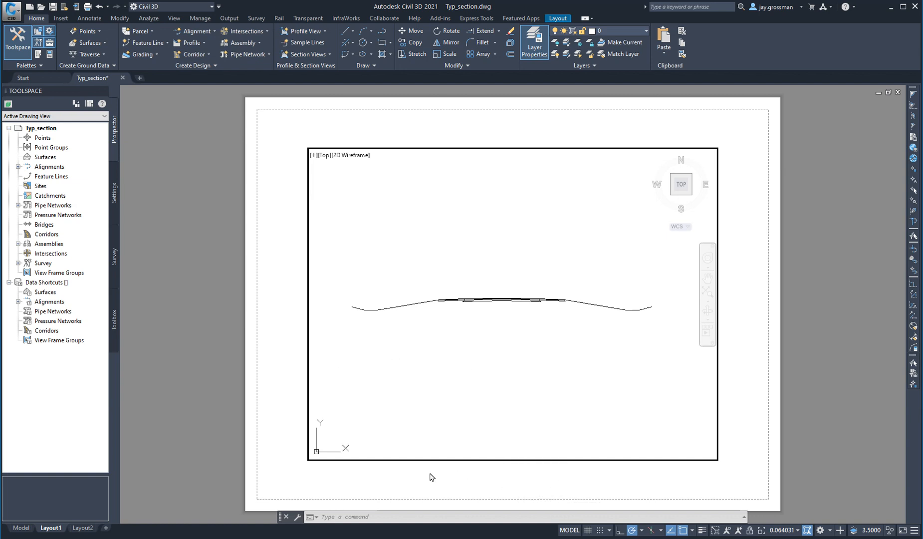
{"action": "scroll", "coordinate": [486, 310], "scroll_direction": "up", "scroll_amount": 2}
{"action": "scroll", "coordinate": [484, 311], "scroll_direction": "down", "scroll_amount": 2}
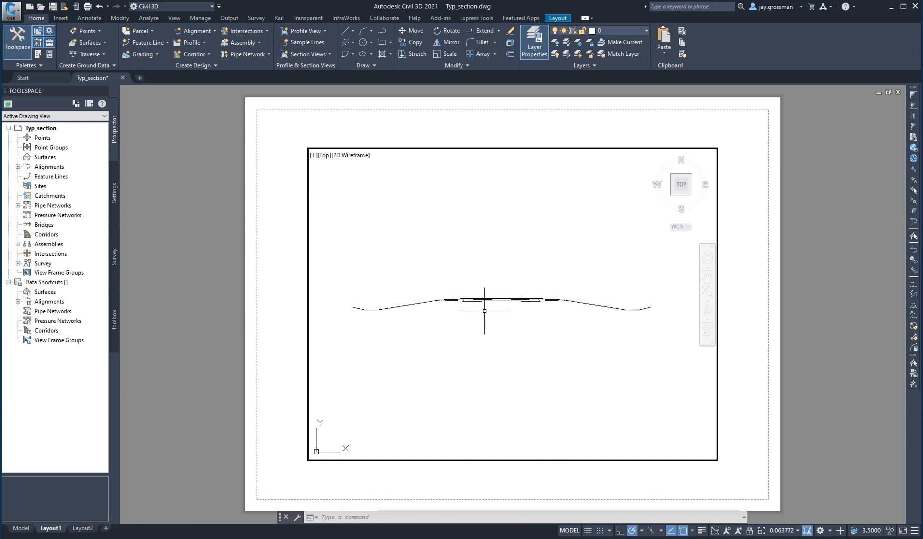
{"action": "mouse_move", "coordinate": [507, 341]}
{"action": "middle_mouse_down"}
{"action": "mouse_move", "coordinate": [505, 385]}
{"action": "mouse_move", "coordinate": [515, 341]}
{"action": "middle_mouse_up"}
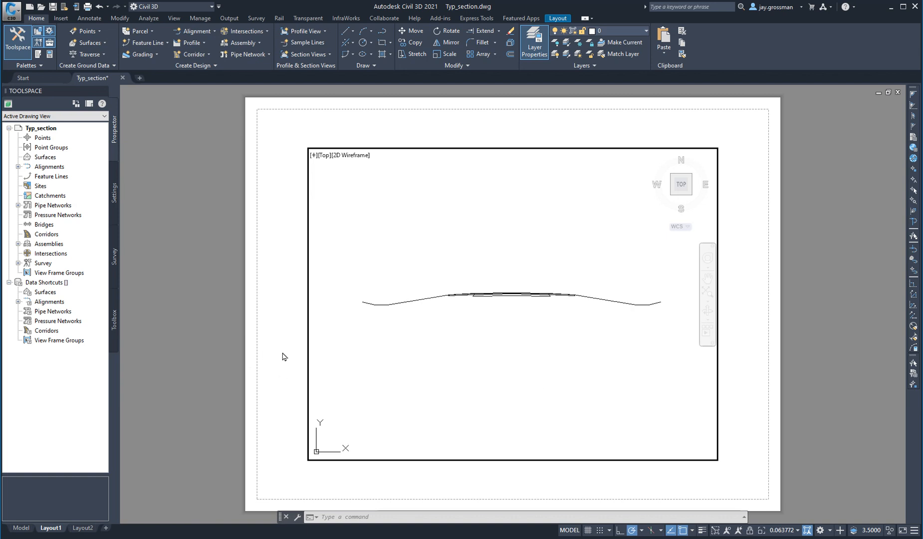
{"action": "double_click", "coordinate": [285, 380]}
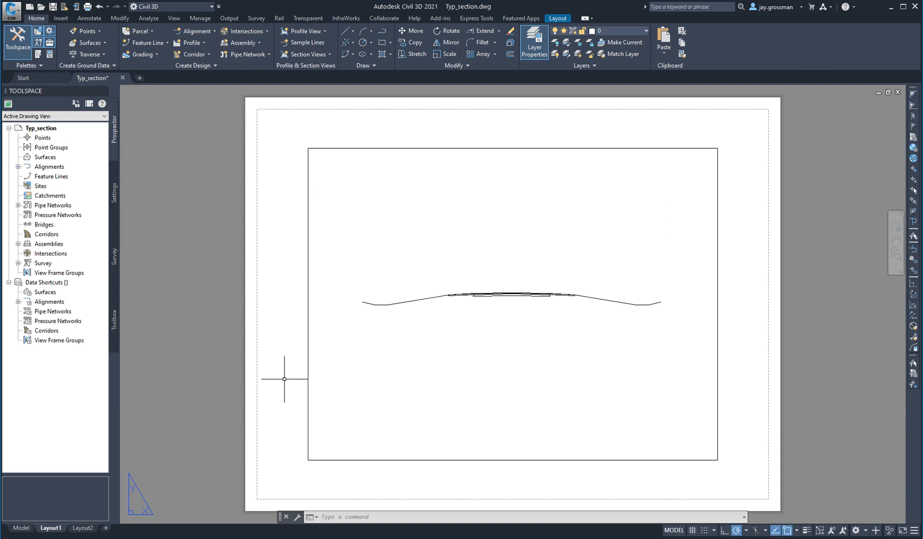
{"action": "scroll", "coordinate": [490, 303], "scroll_direction": "down", "scroll_amount": 2}
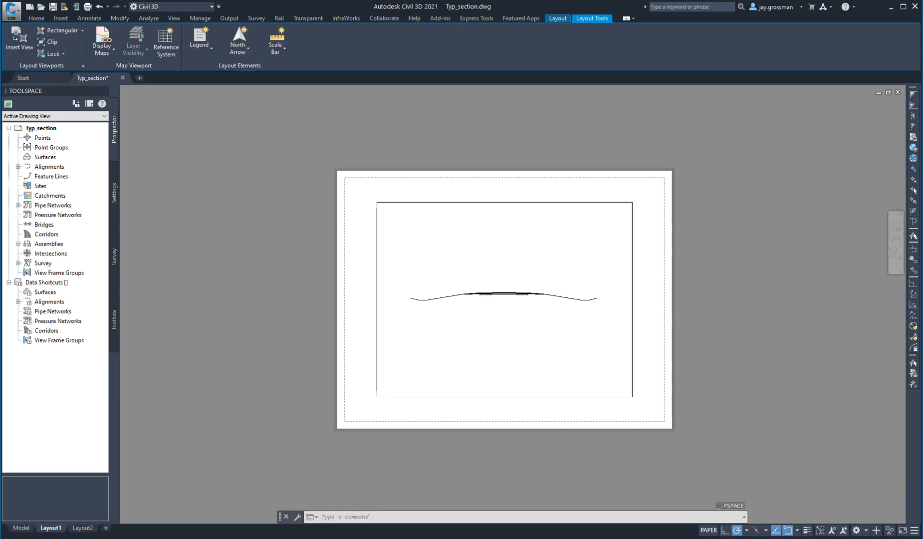
{"action": "scroll", "coordinate": [488, 325], "scroll_direction": "up", "scroll_amount": 2}
{"action": "scroll", "coordinate": [488, 304], "scroll_direction": "down", "scroll_amount": 4}
{"action": "scroll", "coordinate": [488, 305], "scroll_direction": "up", "scroll_amount": 2}
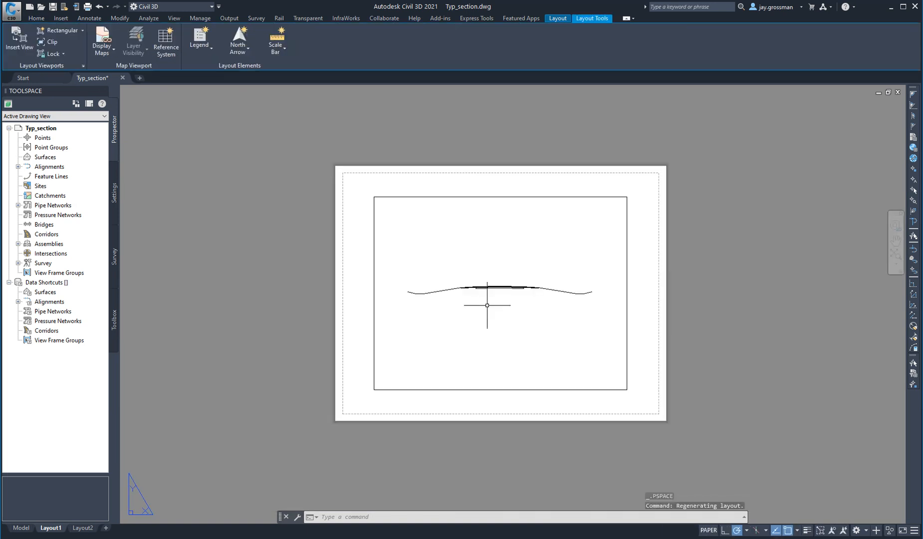
Reactivate the viewport and try scales of 1" = 10' and 1" = 20' on the road section.
{"action": "double_click", "coordinate": [478, 331]}
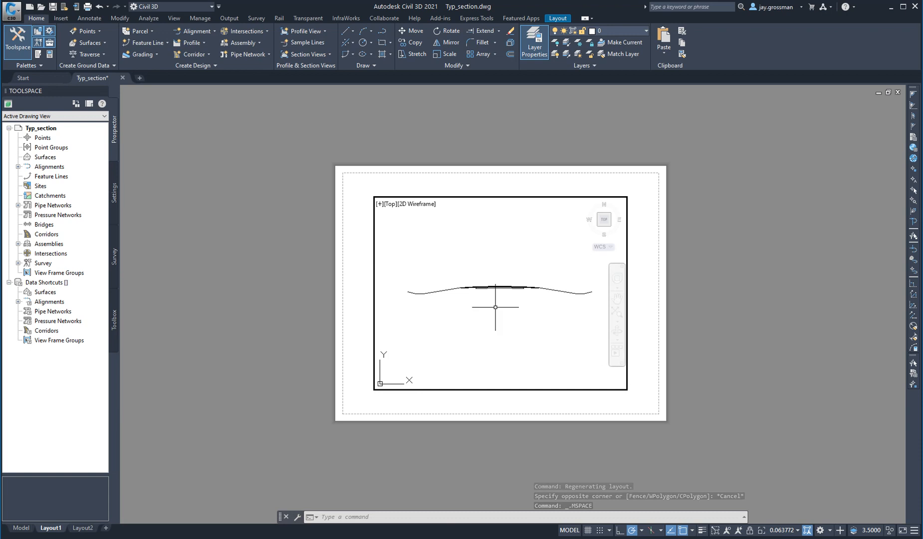
{"action": "scroll", "coordinate": [495, 283], "scroll_direction": "up", "scroll_amount": 4}
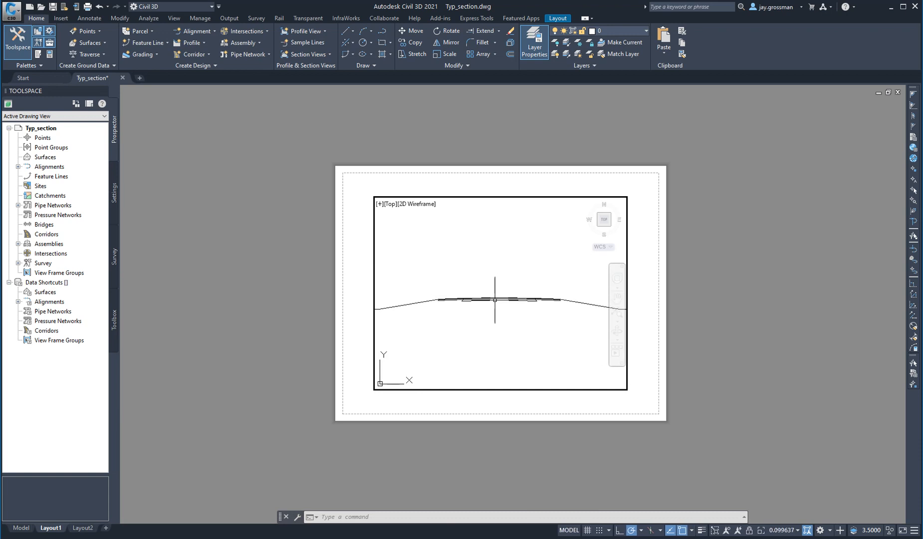
{"action": "scroll", "coordinate": [495, 302], "scroll_direction": "down", "scroll_amount": 4}
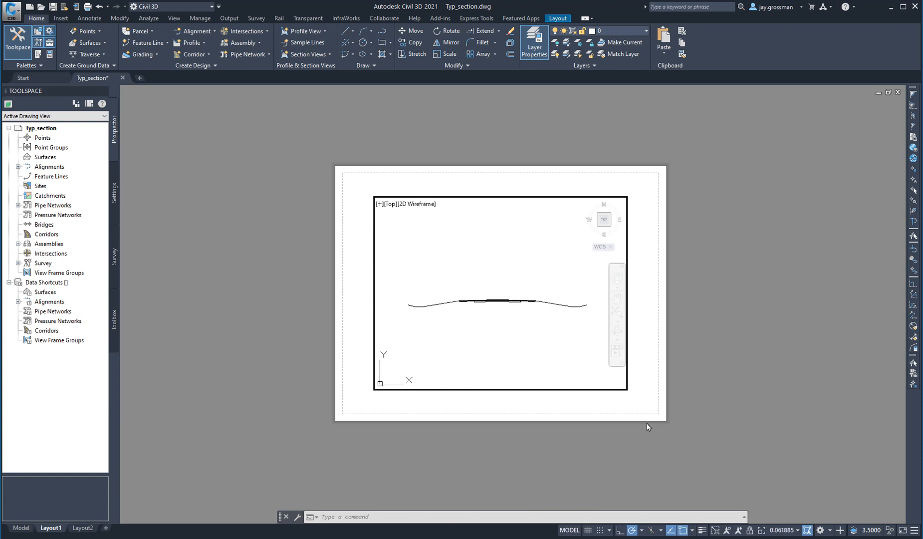
{"action": "left_click", "coordinate": [798, 531]}
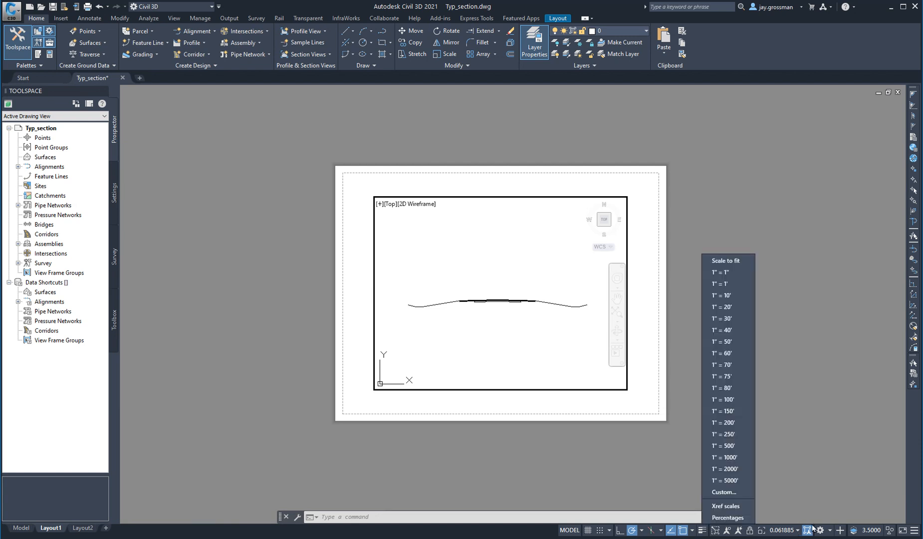
{"action": "left_click", "coordinate": [715, 296]}
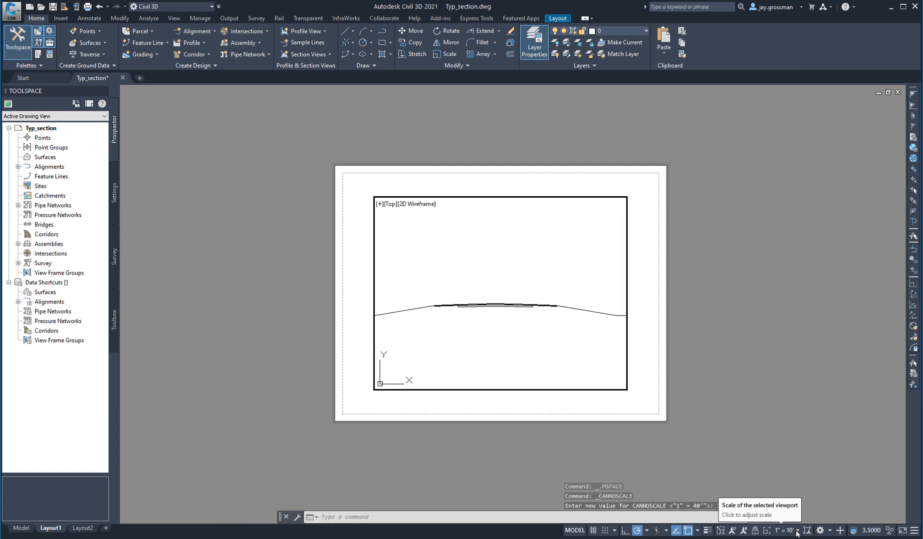
{"action": "left_click", "coordinate": [797, 532]}
{"action": "left_click", "coordinate": [728, 308]}
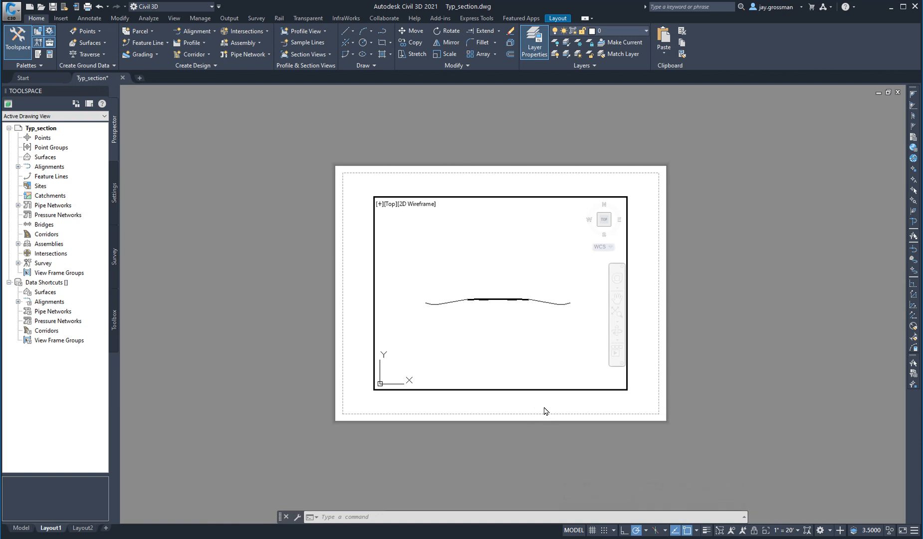
Enlarge the section to nearly fill the viewport's width and return to paper space with nothing selected.
{"action": "left_click", "coordinate": [503, 327]}
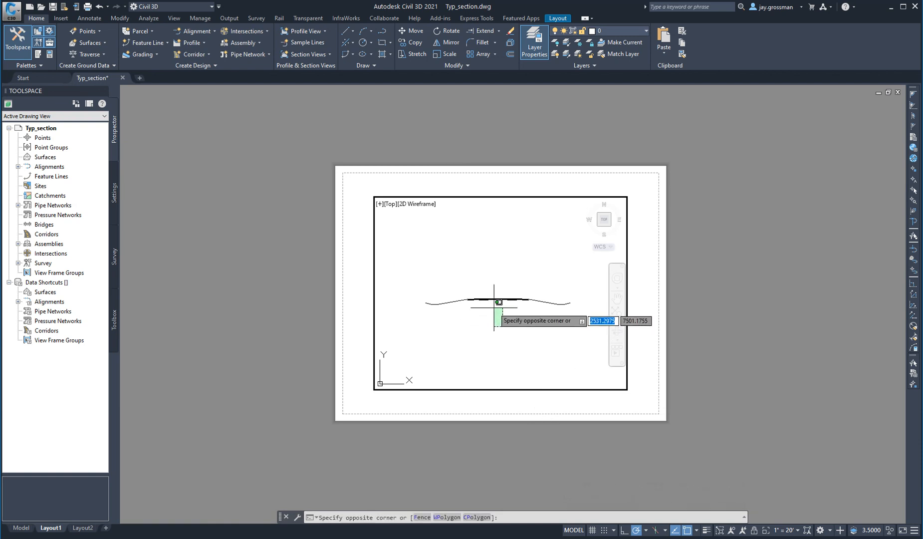
{"action": "scroll", "coordinate": [494, 307], "scroll_direction": "up", "scroll_amount": 2}
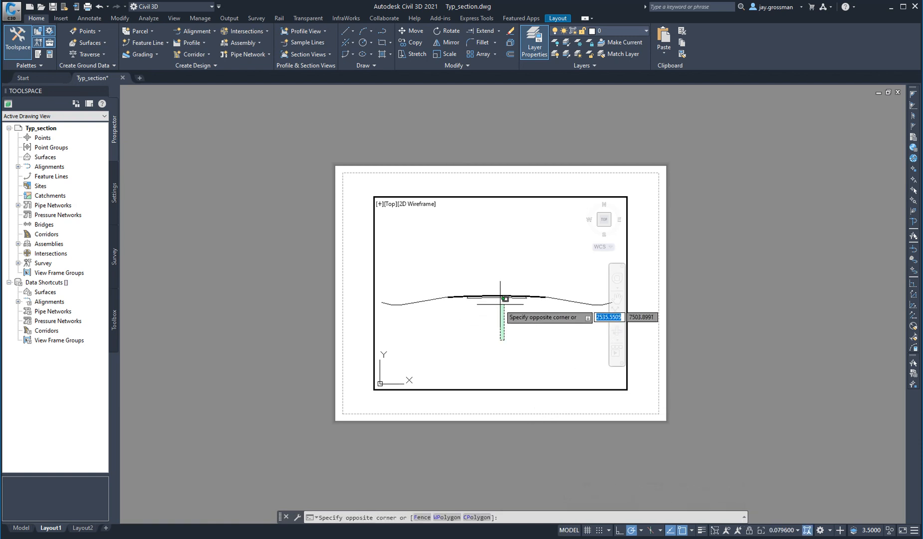
{"action": "double_click", "coordinate": [515, 404]}
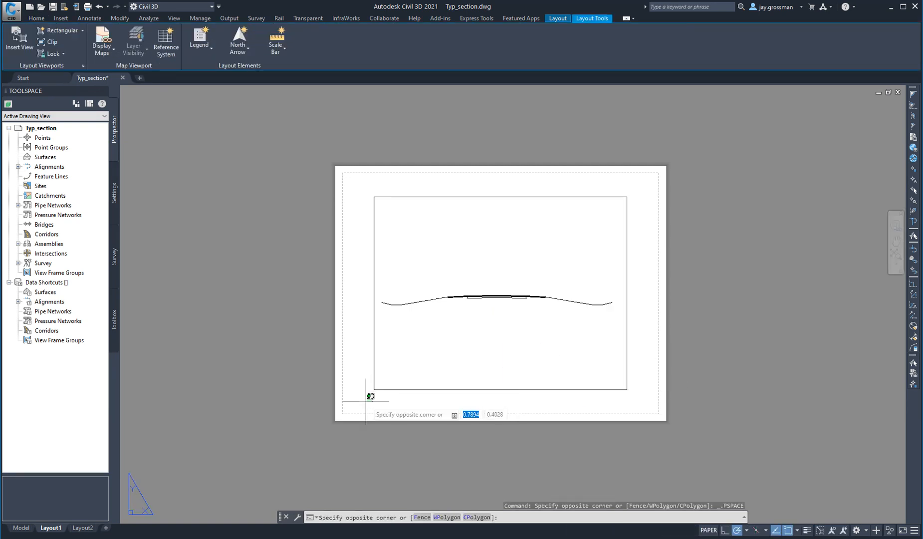
{"action": "key", "text": "Escape"}
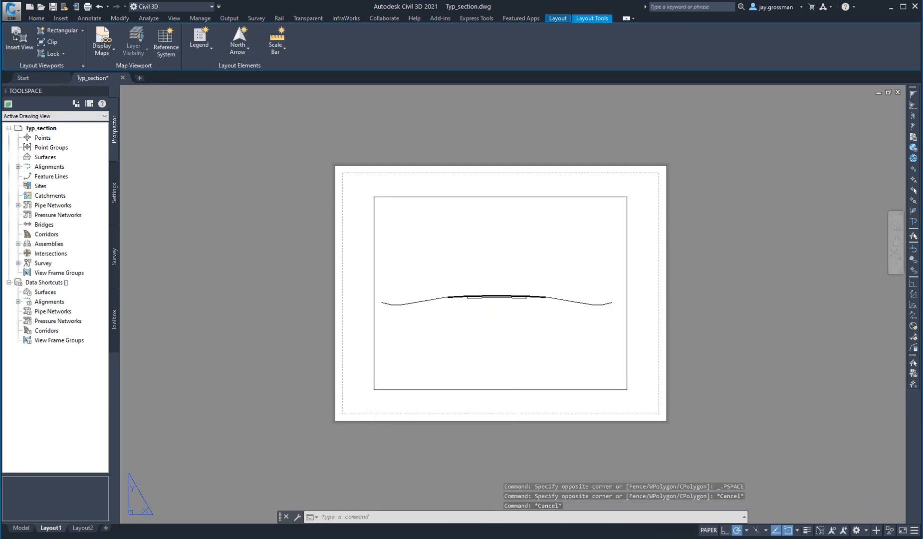
Modify the Layout1 page setup to use the DWG To PDF.pc3 plotter and ARCH D (24.00 x 36.00 Inches) paper.
{"action": "right_click", "coordinate": [51, 529]}
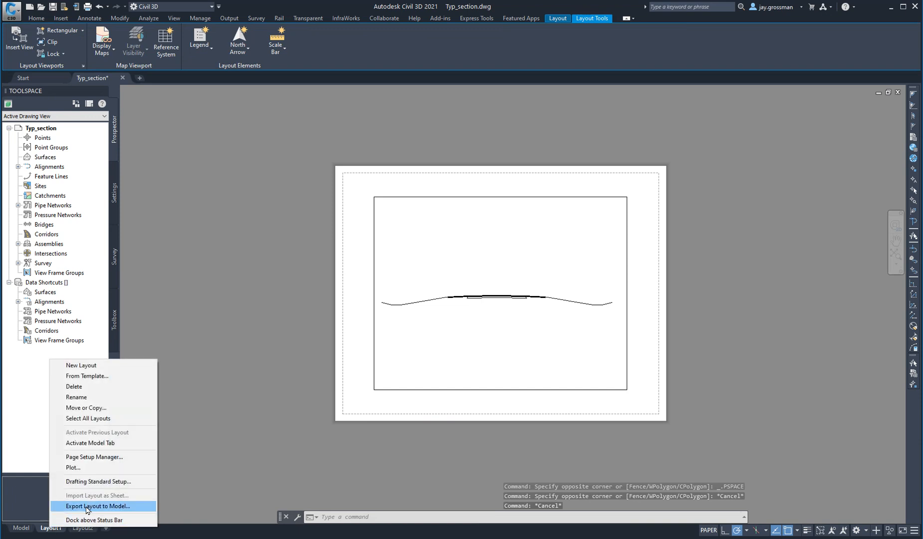
{"action": "left_click", "coordinate": [102, 459]}
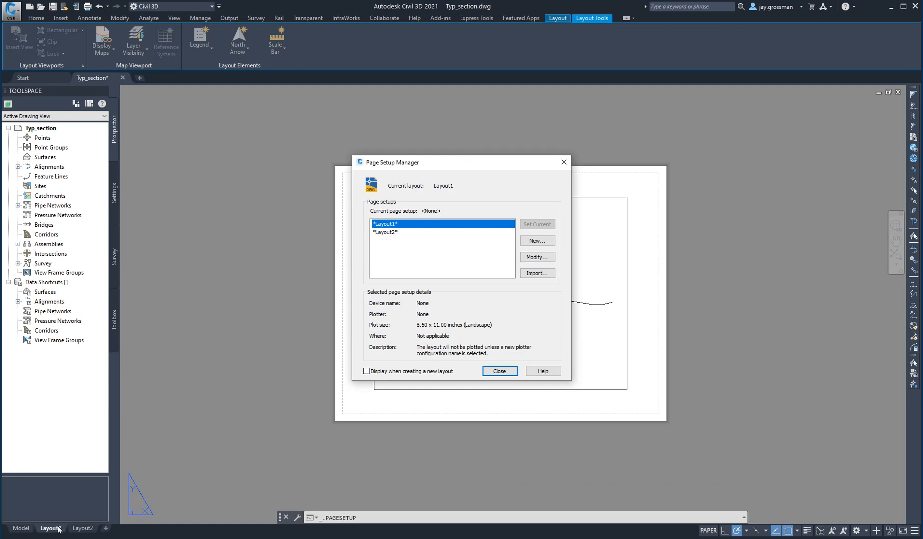
{"action": "left_click", "coordinate": [537, 258]}
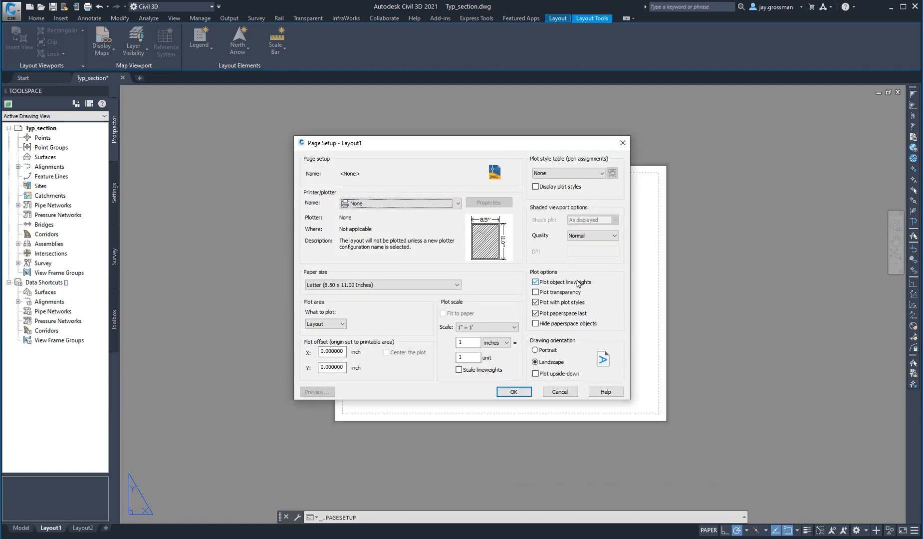
{"action": "left_click", "coordinate": [458, 203]}
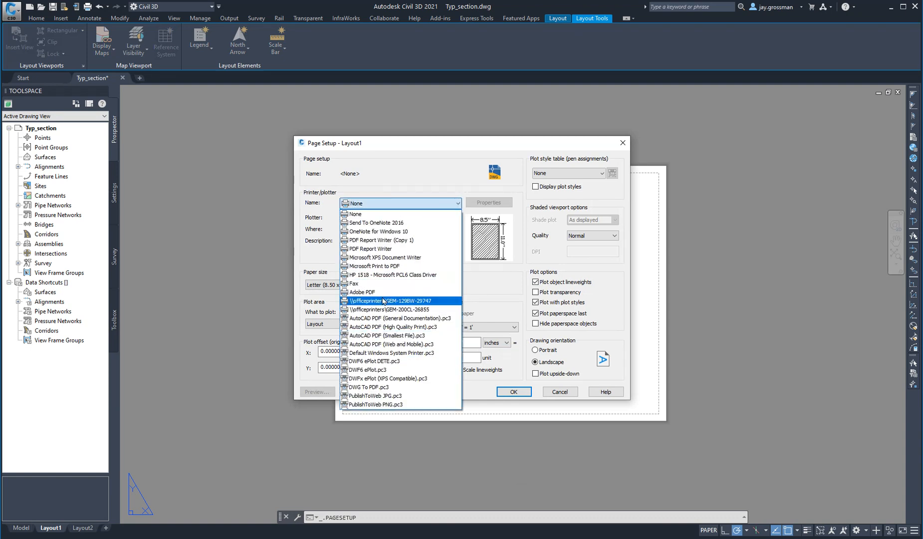
{"action": "left_click", "coordinate": [383, 388]}
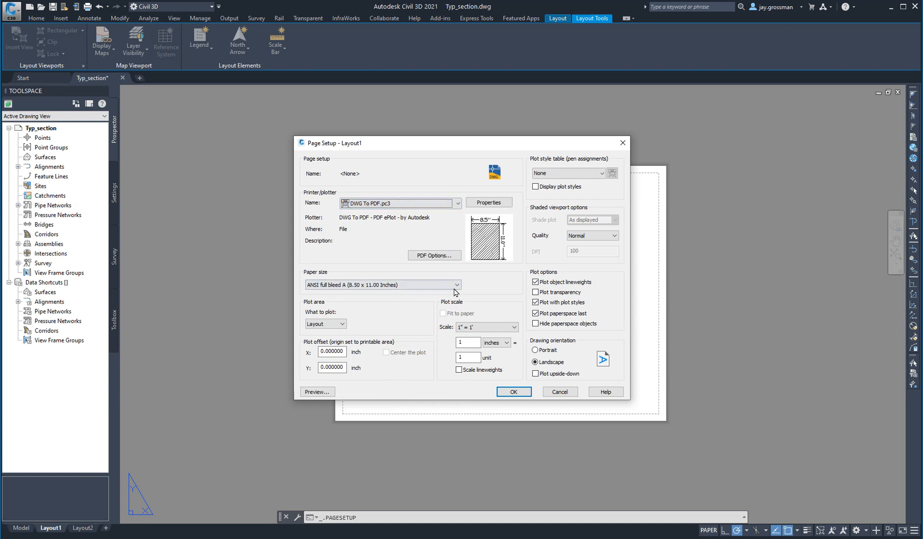
{"action": "left_click", "coordinate": [456, 285]}
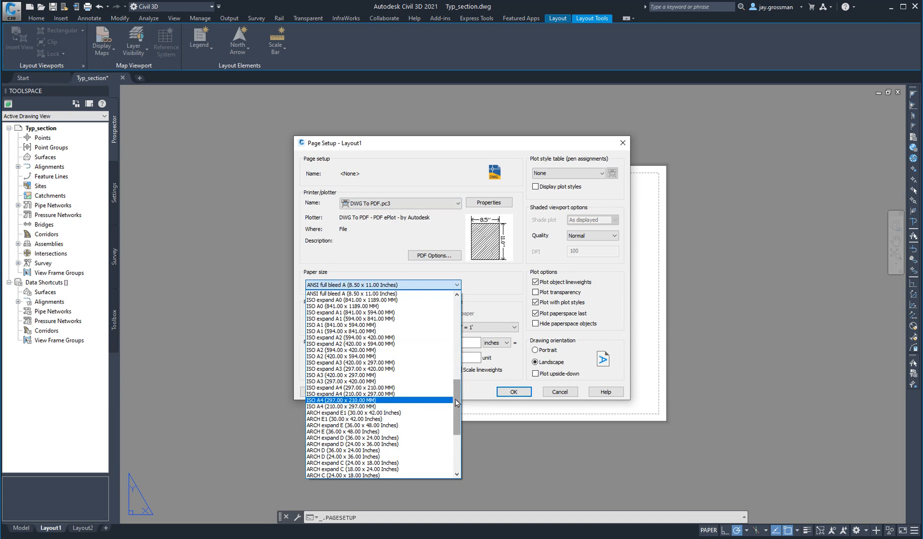
{"action": "mouse_move", "coordinate": [456, 400]}
{"action": "left_mouse_down"}
{"action": "mouse_move", "coordinate": [457, 381]}
{"action": "mouse_move", "coordinate": [454, 411]}
{"action": "left_mouse_up"}
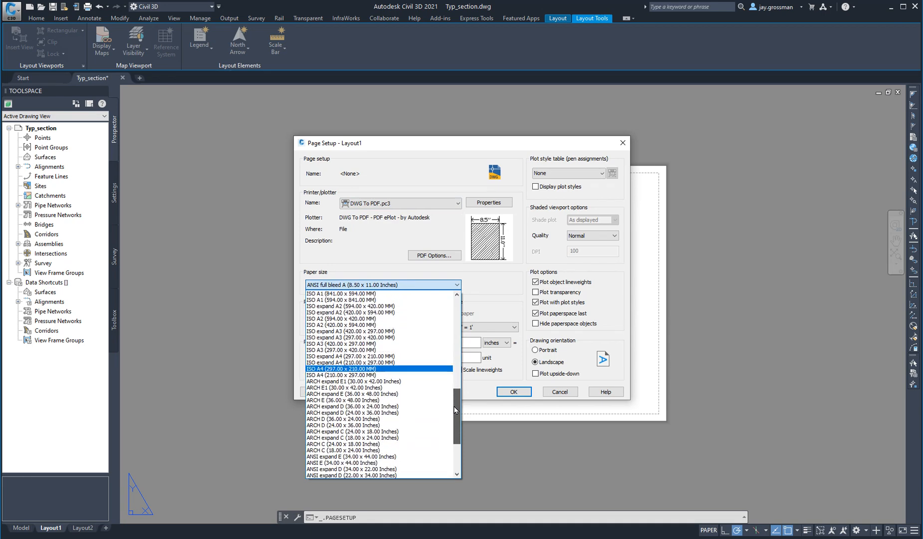
{"action": "left_click", "coordinate": [358, 425]}
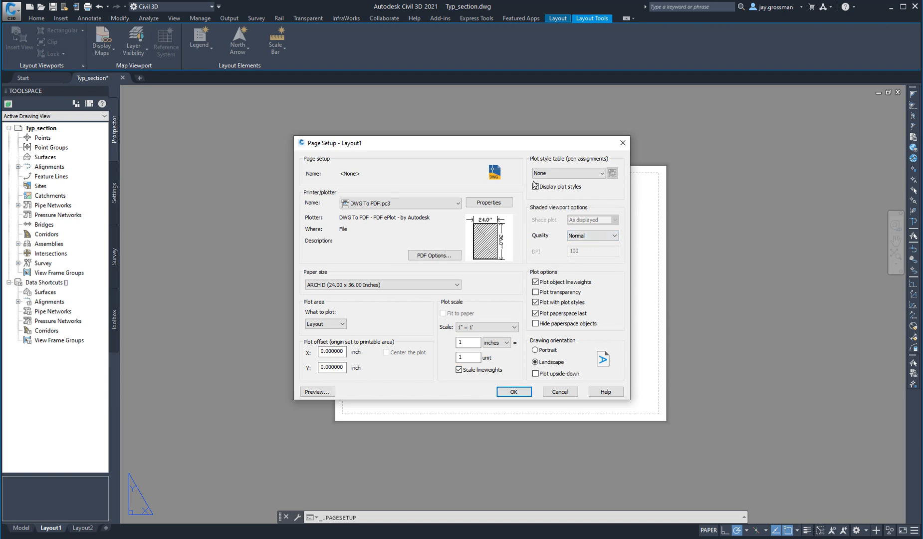
Assign the monochrome.ctb plot style table with scaled lineweights enabled, and apply the Layout1 page setup.
{"action": "left_click", "coordinate": [601, 173]}
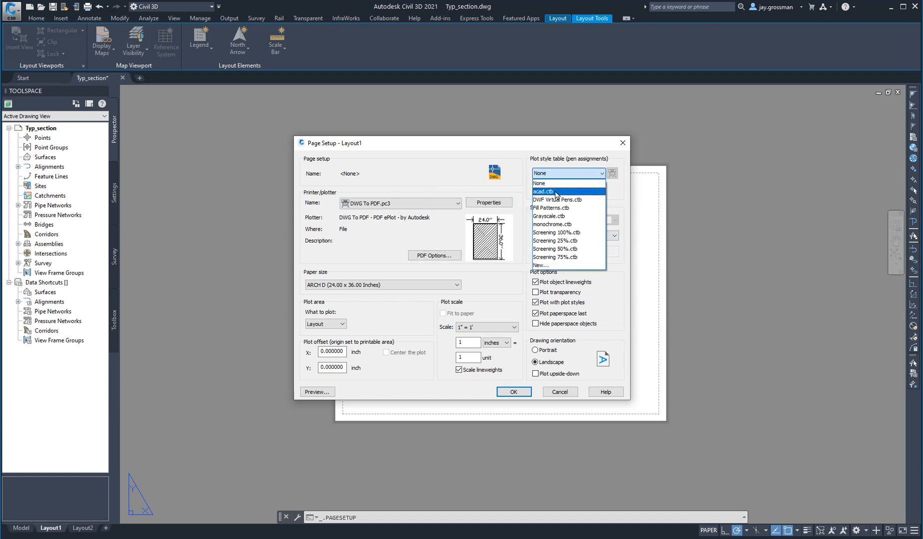
{"action": "left_click", "coordinate": [557, 224]}
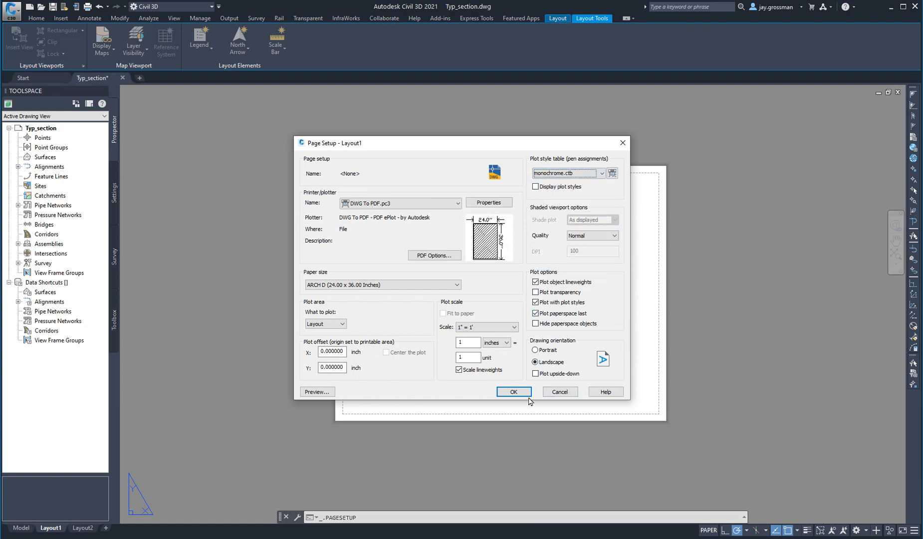
{"action": "left_click", "coordinate": [514, 392]}
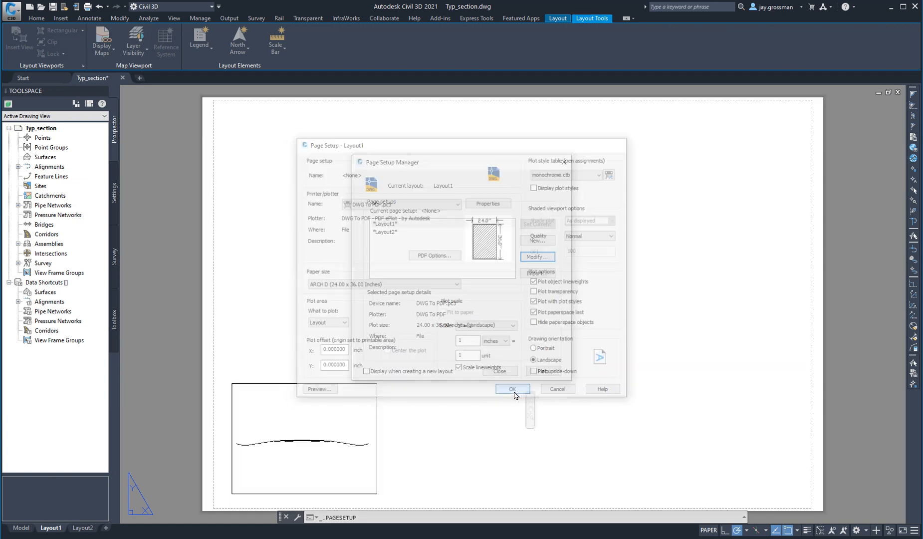
{"action": "left_click", "coordinate": [504, 373]}
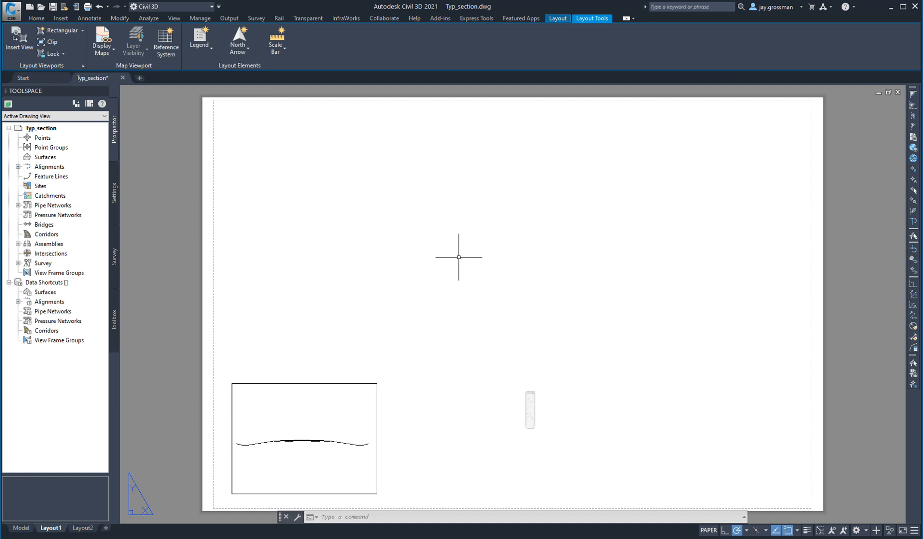
Stretch the viewport's upper-right corner so the viewport nearly fills the sheet, and clear the selection.
{"action": "left_click", "coordinate": [330, 384]}
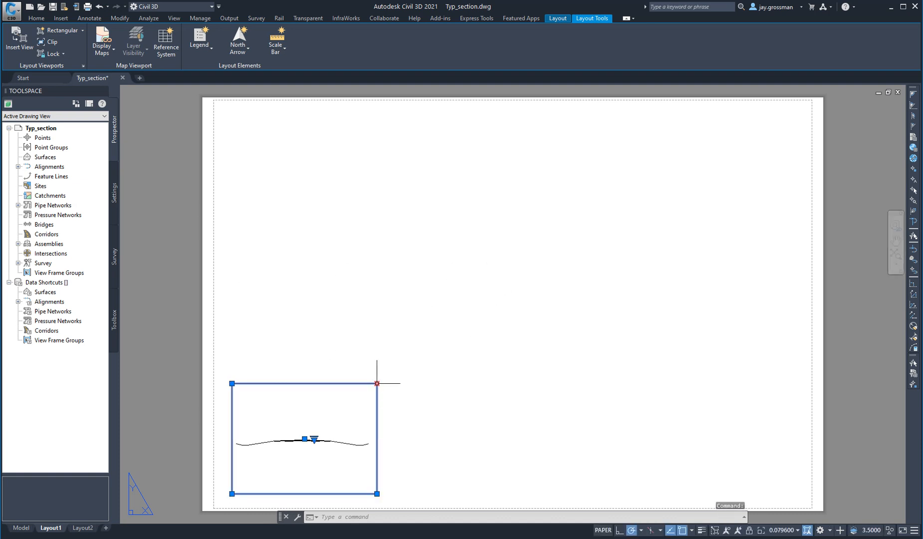
{"action": "left_click", "coordinate": [377, 384]}
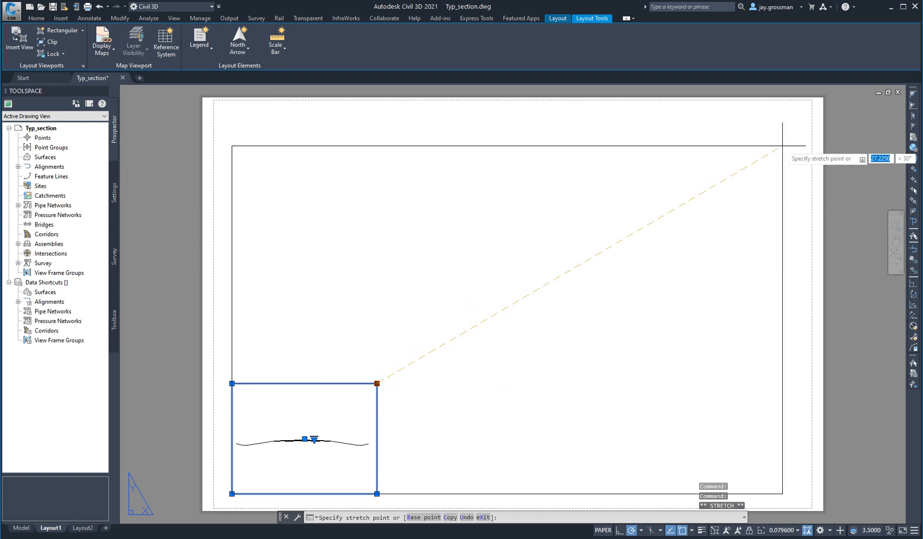
{"action": "left_click", "coordinate": [799, 110]}
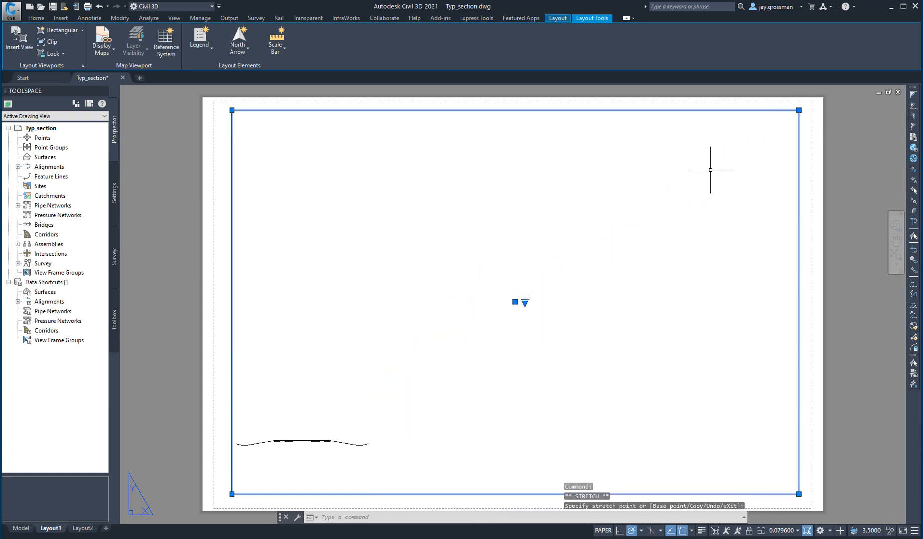
{"action": "left_click", "coordinate": [224, 388]}
{"action": "key", "text": "Escape"}
{"action": "key", "text": "Escape"}
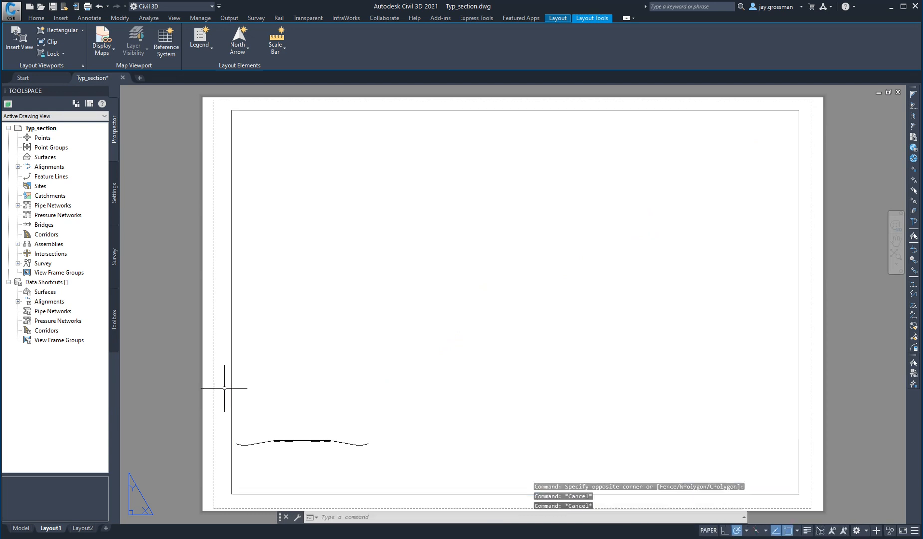
Activate the enlarged viewport, move the road section to its upper middle and enlarge it there.
{"action": "double_click", "coordinate": [278, 429]}
{"action": "middle_click_drag", "start_coordinate": [278, 429], "coordinate": [482, 189]}
{"action": "scroll", "coordinate": [511, 271], "scroll_direction": "up", "scroll_amount": 3}
{"action": "scroll", "coordinate": [505, 274], "scroll_direction": "down", "scroll_amount": 3}
{"action": "scroll", "coordinate": [491, 227], "scroll_direction": "up", "scroll_amount": 2}
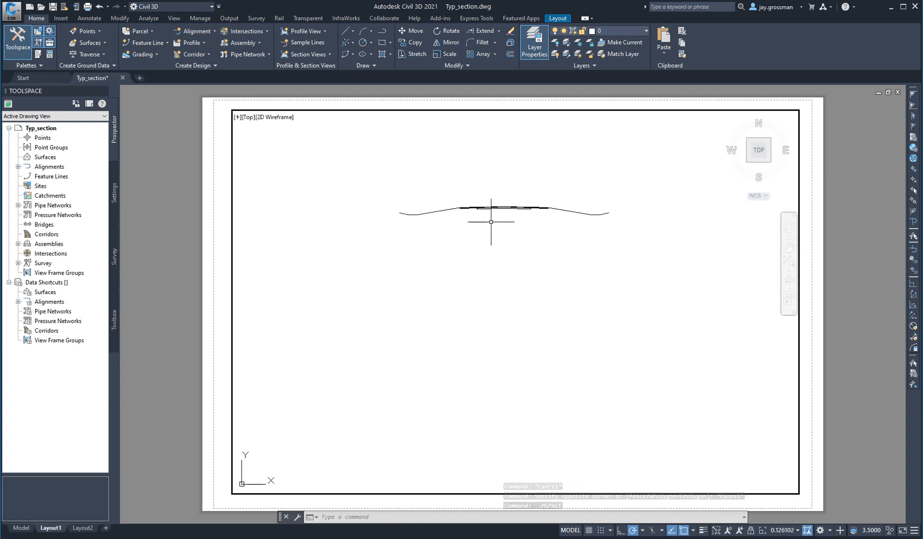
Enlarge the road section inside the active viewport and set the viewport scale to 1" = 10'.
{"action": "middle_click_drag", "start_coordinate": [501, 226], "coordinate": [522, 228]}
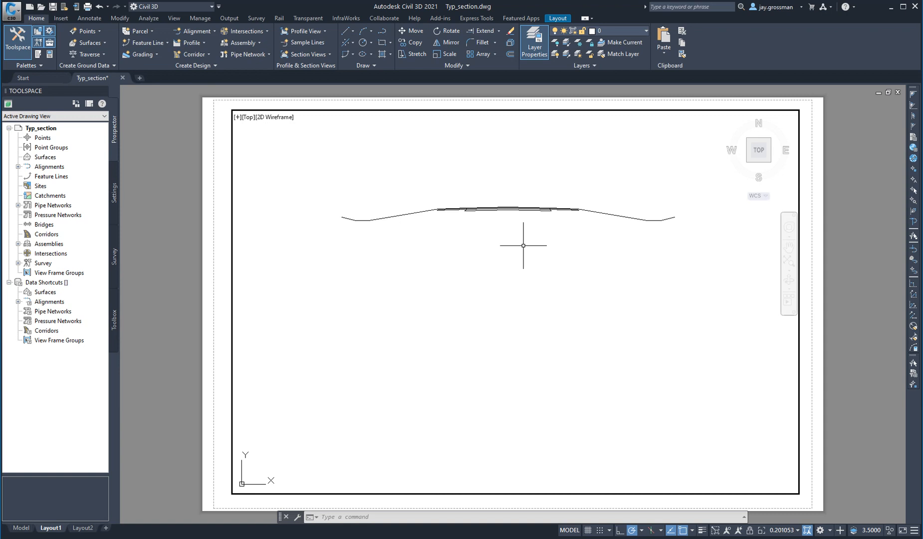
{"action": "left_click", "coordinate": [797, 530]}
{"action": "left_click", "coordinate": [726, 294]}
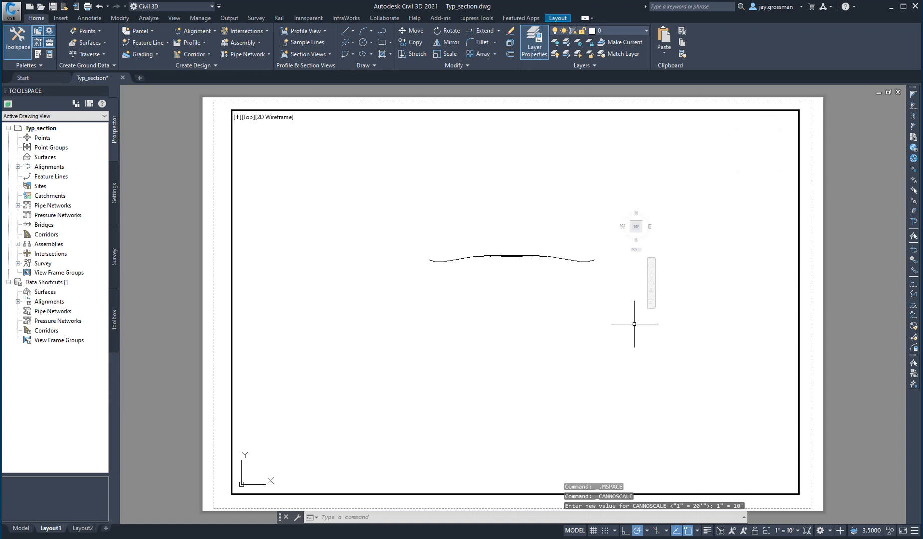
Try a viewport scale of 1" = 1', and switch back to 1" = 10'.
{"action": "left_click", "coordinate": [786, 530]}
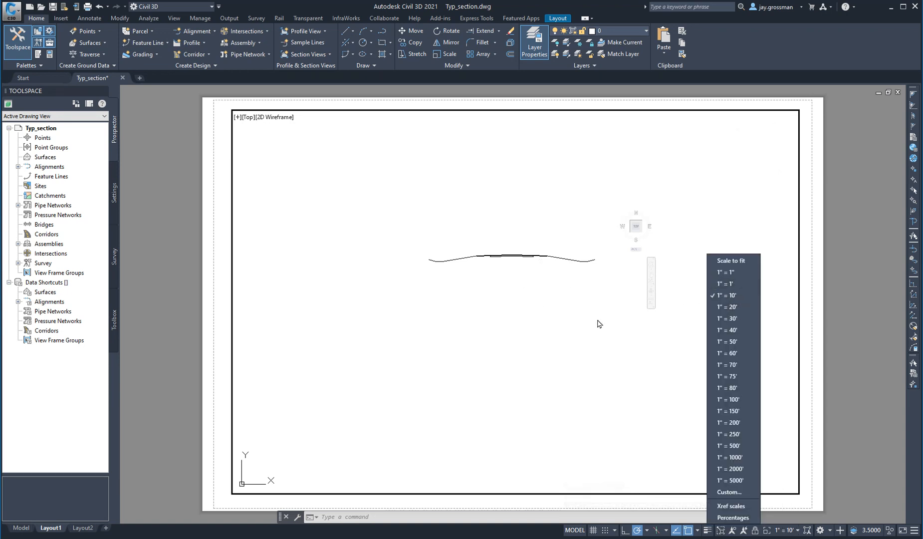
{"action": "left_click", "coordinate": [718, 286]}
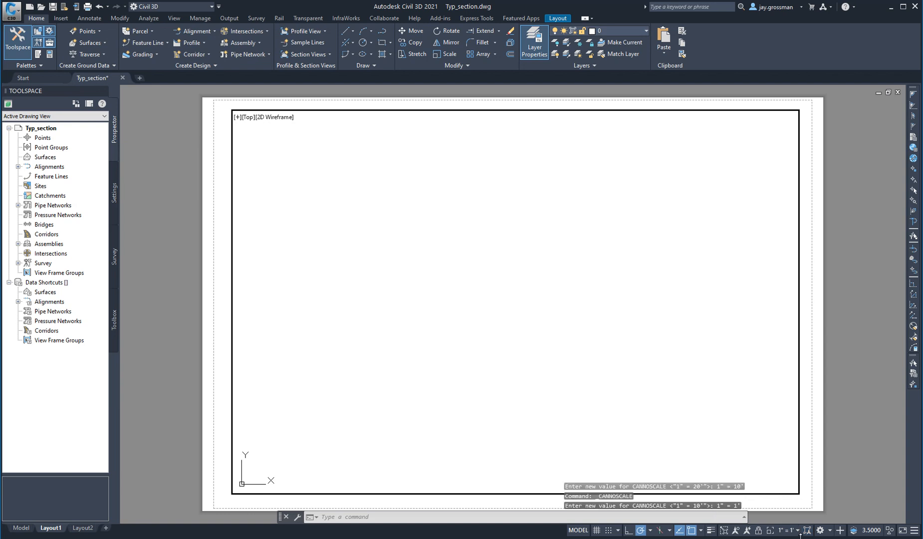
{"action": "left_click", "coordinate": [797, 530]}
{"action": "left_click", "coordinate": [726, 299]}
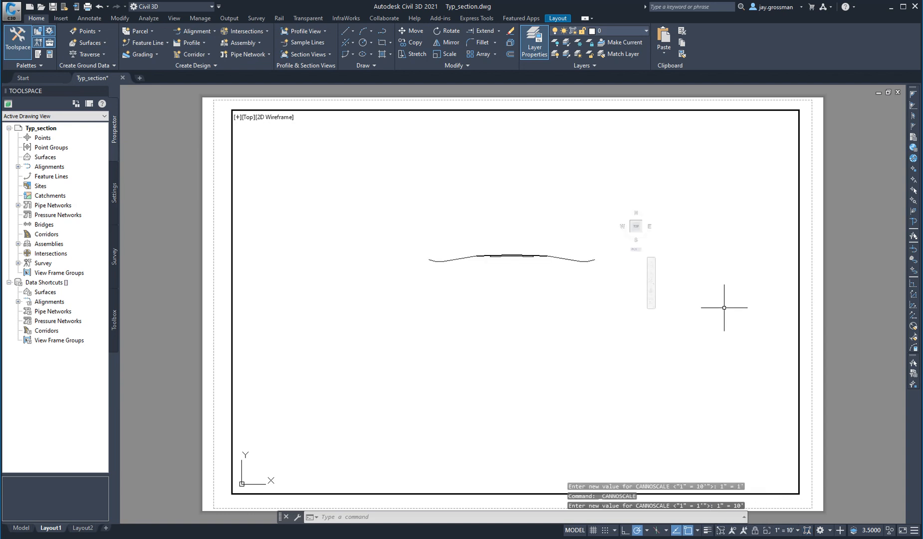
Reposition the road section in the upper middle of the viewport and return to paper space.
{"action": "mouse_move", "coordinate": [536, 264]}
{"action": "middle_mouse_down"}
{"action": "mouse_move", "coordinate": [524, 207]}
{"action": "mouse_move", "coordinate": [528, 214]}
{"action": "middle_mouse_up"}
{"action": "key", "text": "Escape"}
{"action": "key", "text": "Escape"}
{"action": "key", "text": "Escape"}
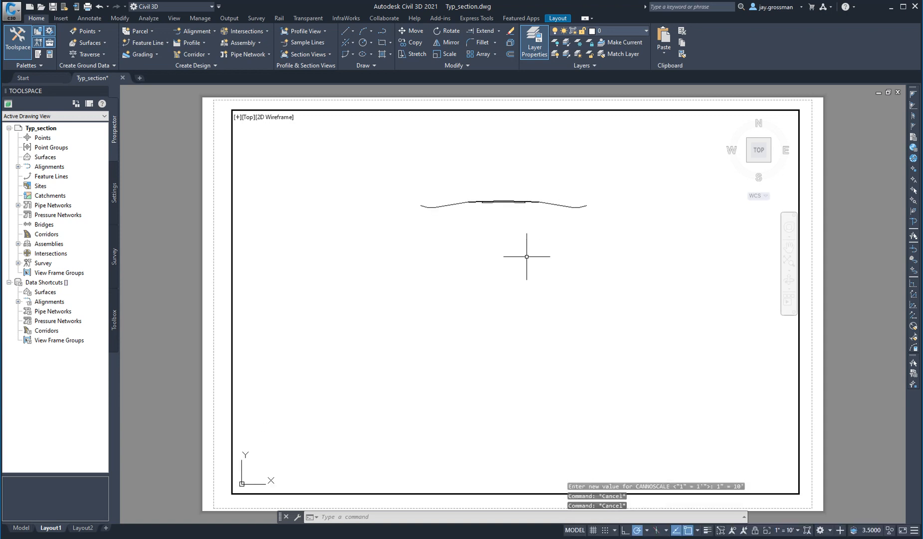
{"action": "double_click", "coordinate": [223, 202]}
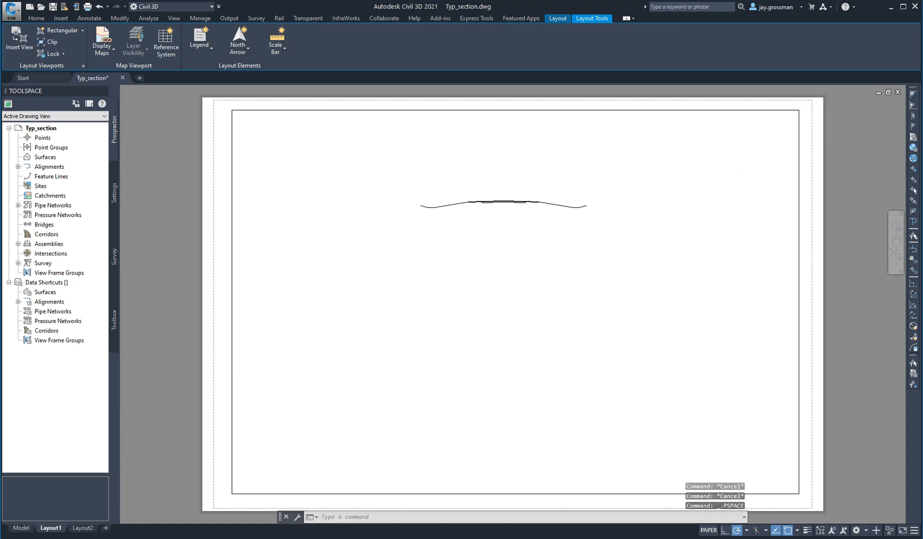
Examine the scaled road section on the sheet close up and from afar, switching briefly into model space and back to paper space.
{"action": "scroll", "coordinate": [509, 207], "scroll_direction": "up", "scroll_amount": 4}
{"action": "middle_click_drag", "start_coordinate": [555, 219], "coordinate": [556, 296]}
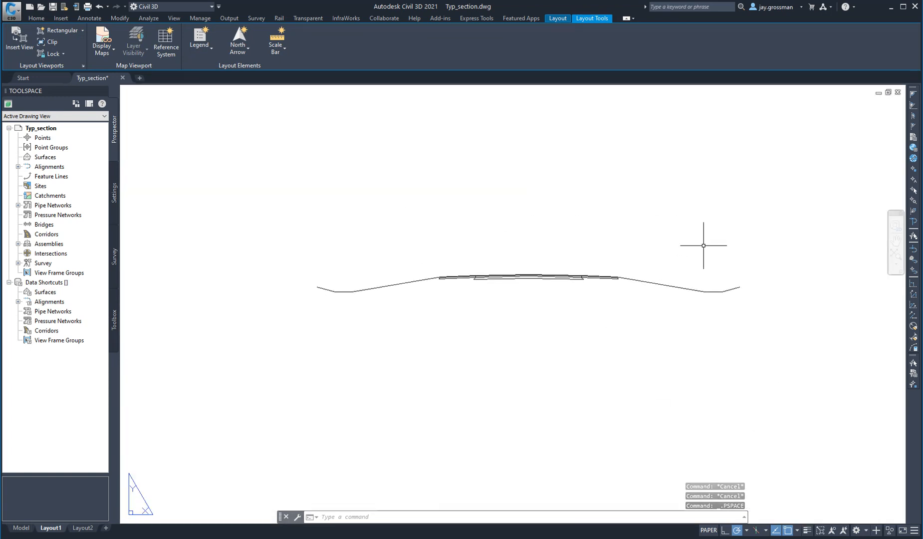
{"action": "scroll", "coordinate": [622, 246], "scroll_direction": "down", "scroll_amount": 2}
{"action": "middle_click_drag", "start_coordinate": [645, 241], "coordinate": [639, 242]}
{"action": "scroll", "coordinate": [536, 263], "scroll_direction": "up", "scroll_amount": 4}
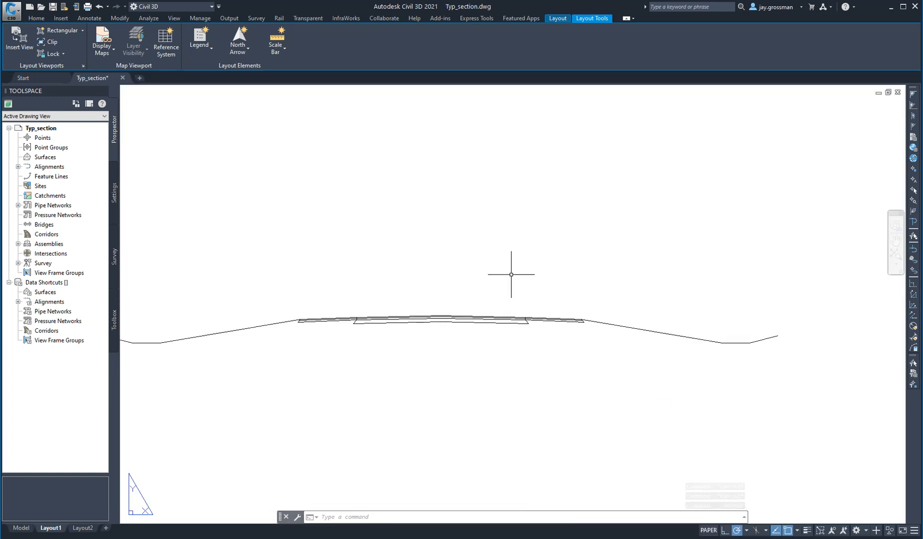
{"action": "scroll", "coordinate": [566, 263], "scroll_direction": "down", "scroll_amount": 2}
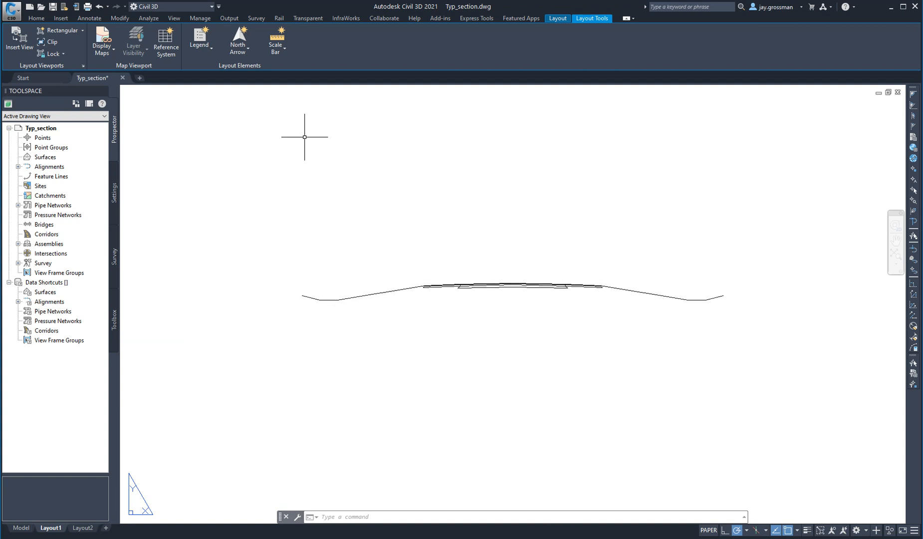
{"action": "left_click", "coordinate": [708, 530]}
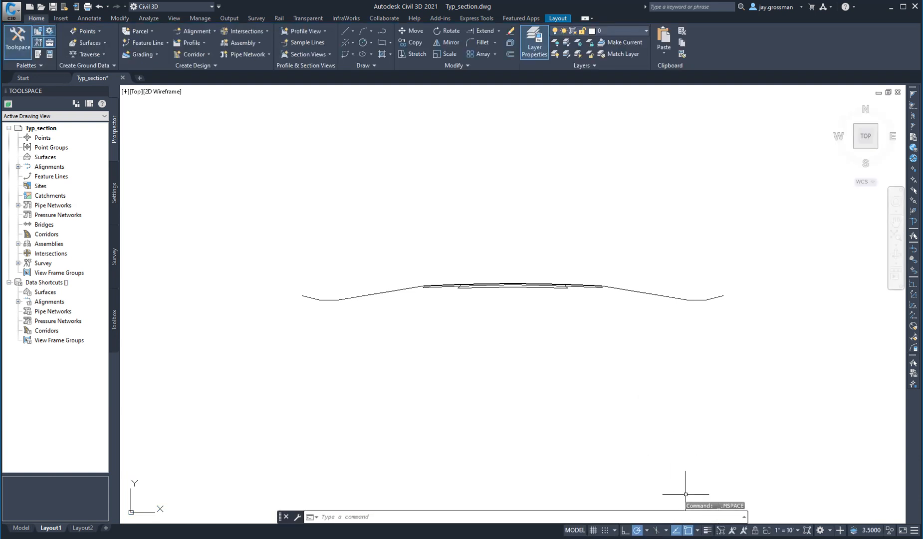
{"action": "left_click", "coordinate": [576, 531]}
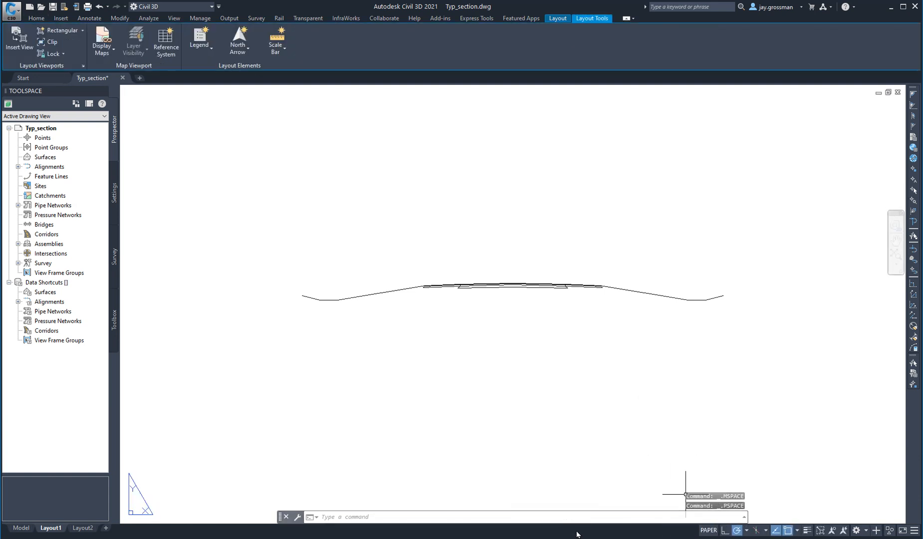
{"action": "scroll", "coordinate": [478, 243], "scroll_direction": "down", "scroll_amount": 2}
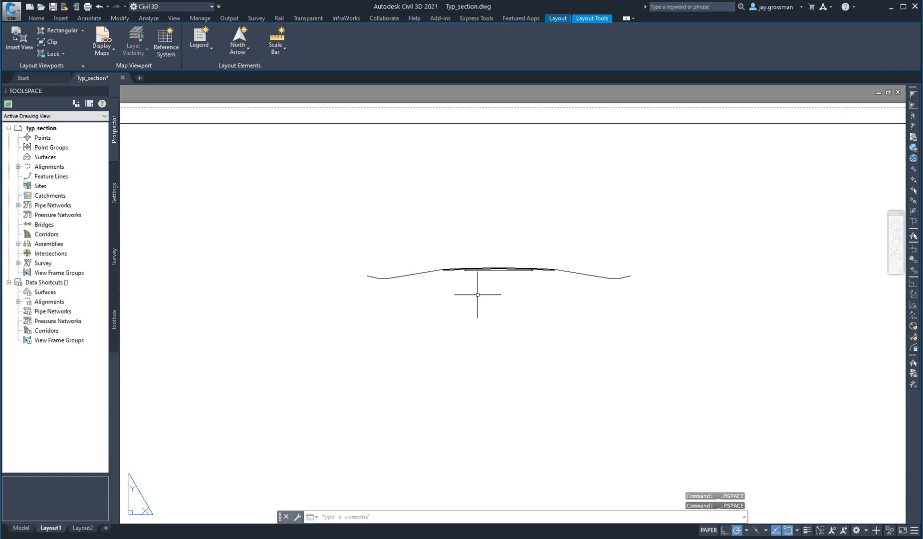
{"action": "scroll", "coordinate": [478, 299], "scroll_direction": "down", "scroll_amount": 3}
{"action": "scroll", "coordinate": [476, 290], "scroll_direction": "up", "scroll_amount": 3}
{"action": "scroll", "coordinate": [476, 289], "scroll_direction": "down", "scroll_amount": 5}
{"action": "scroll", "coordinate": [476, 285], "scroll_direction": "up", "scroll_amount": 3}
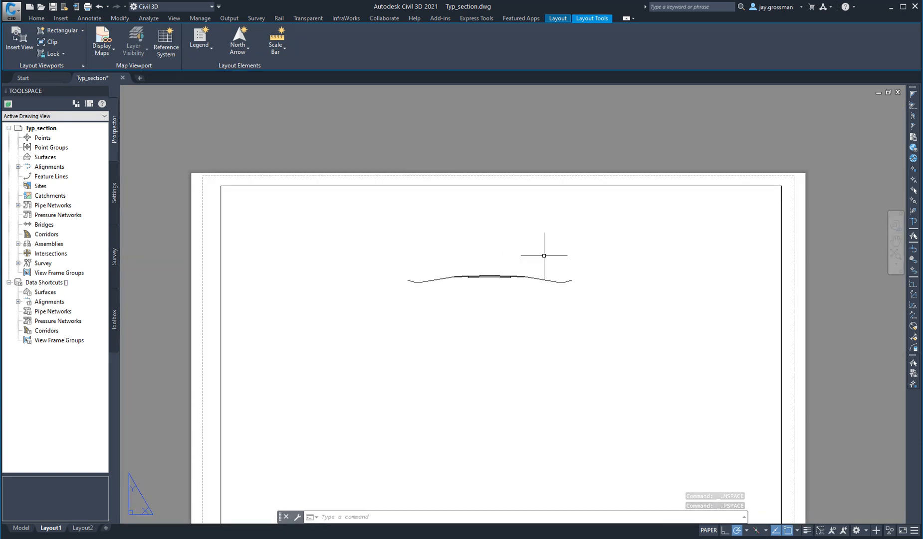
Try a linear dimension from the road crown to the right lane edge, placing its line above the section.
{"action": "left_click", "coordinate": [37, 19]}
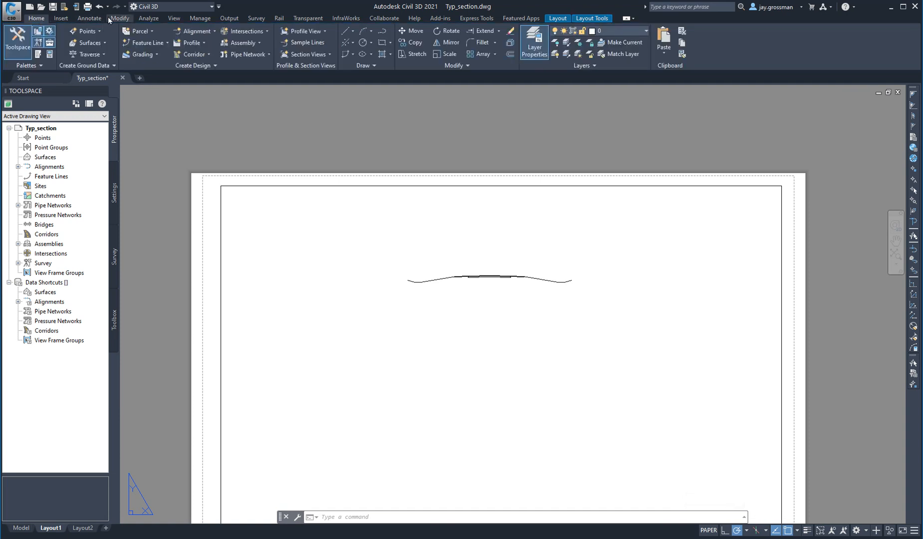
{"action": "left_click", "coordinate": [88, 20]}
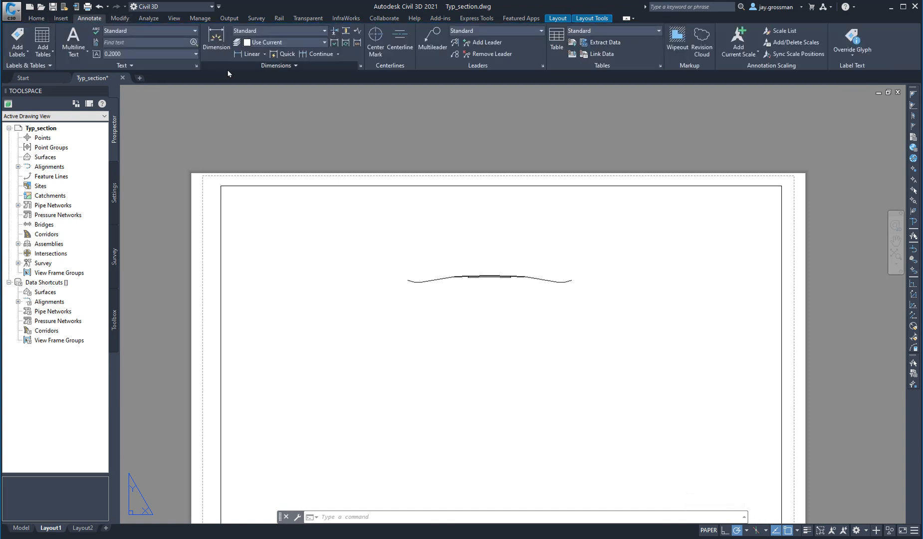
{"action": "left_click", "coordinate": [251, 55]}
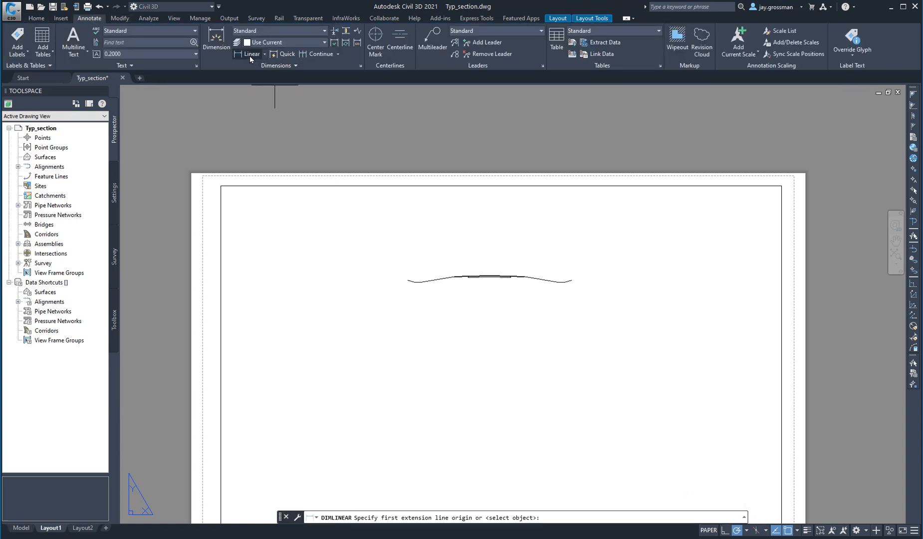
{"action": "scroll", "coordinate": [494, 275], "scroll_direction": "up", "scroll_amount": 8}
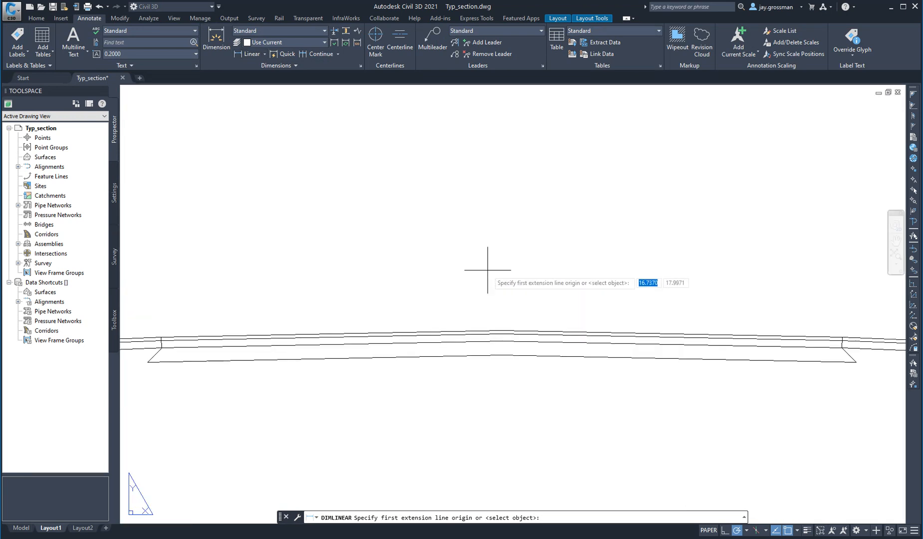
{"action": "left_click", "coordinate": [502, 331]}
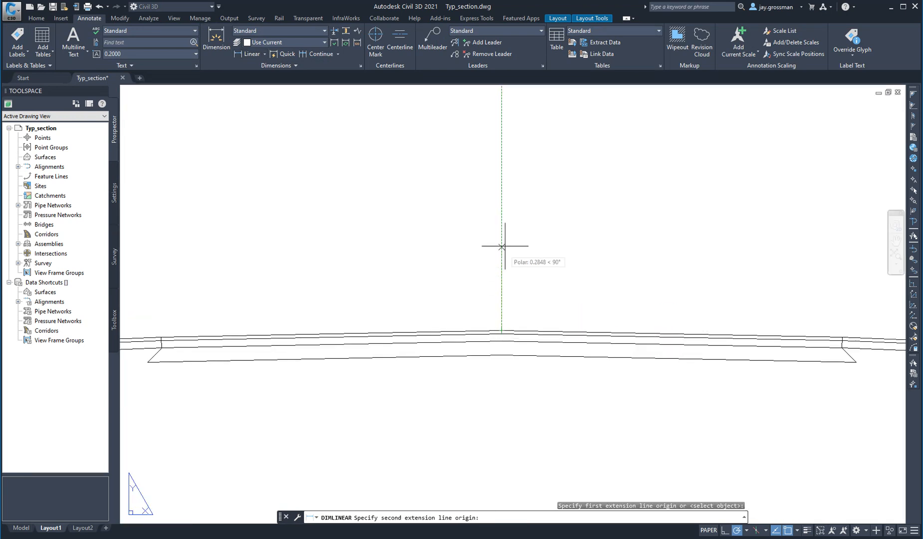
{"action": "left_click", "coordinate": [843, 337]}
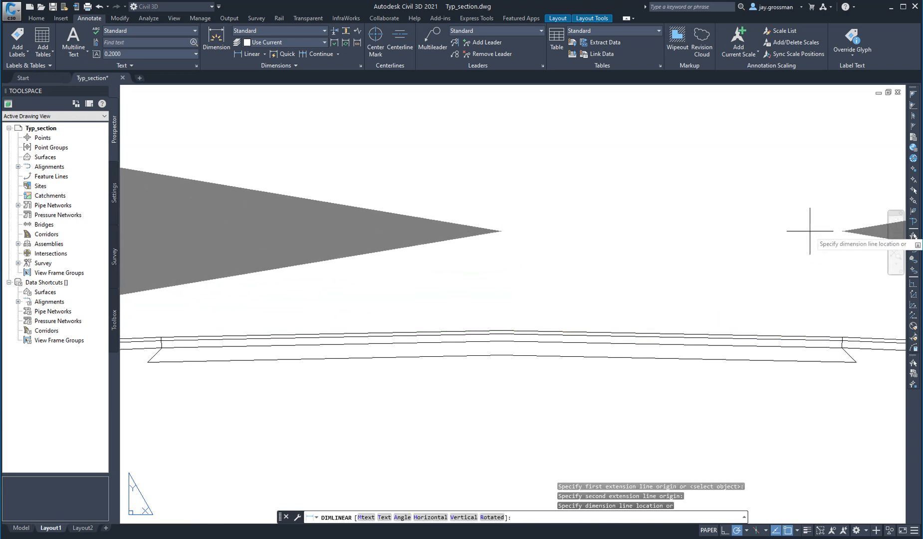
{"action": "scroll", "coordinate": [809, 225], "scroll_direction": "down", "scroll_amount": 6}
{"action": "middle_click_drag", "start_coordinate": [810, 220], "coordinate": [685, 264]}
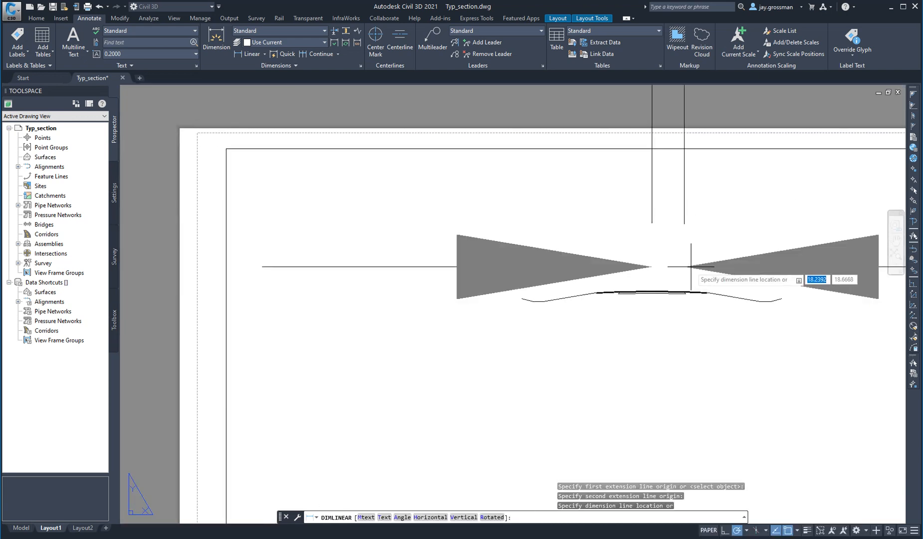
{"action": "left_click", "coordinate": [684, 264]}
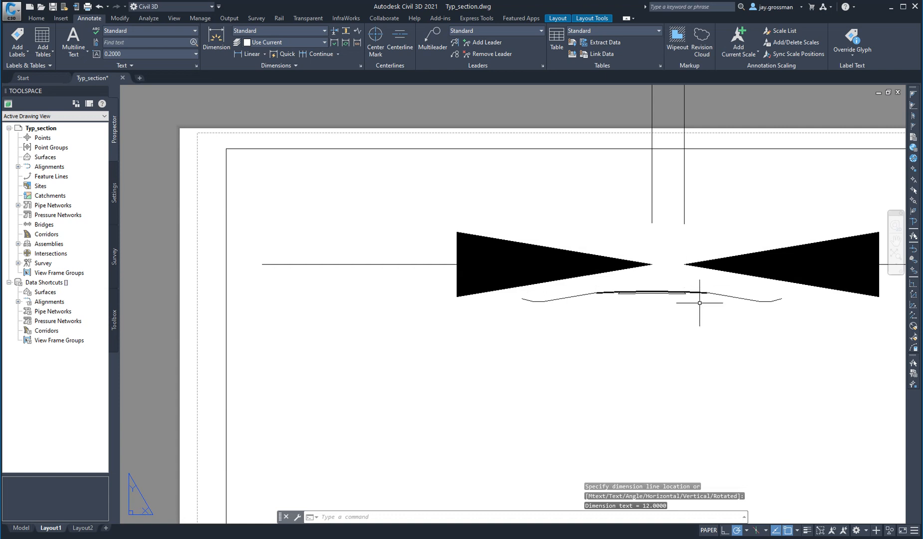
Undo the linear dimension just placed above the road section.
{"action": "key", "text": "Escape"}
{"action": "key", "text": "Escape"}
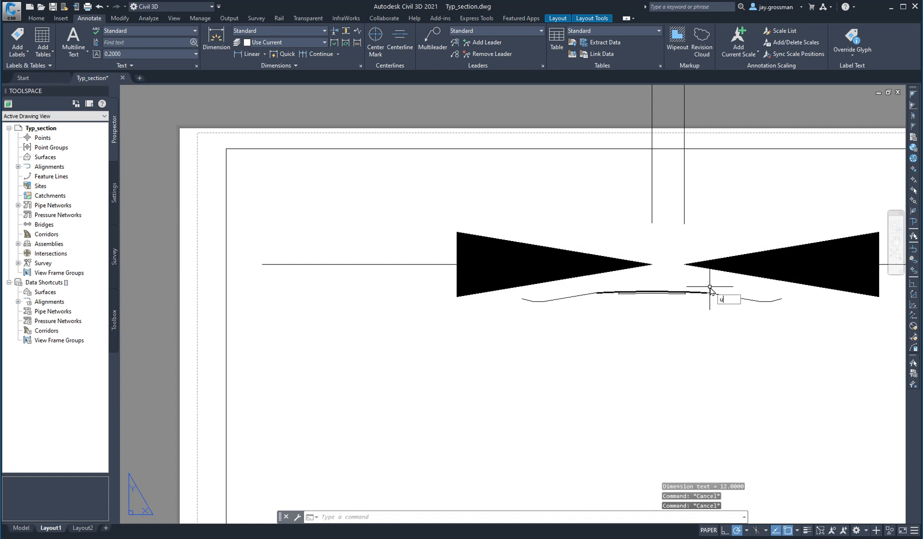
{"action": "type", "text": "u"}
{"action": "key", "text": "Return"}
{"action": "scroll", "coordinate": [641, 316], "scroll_direction": "down", "scroll_amount": 2}
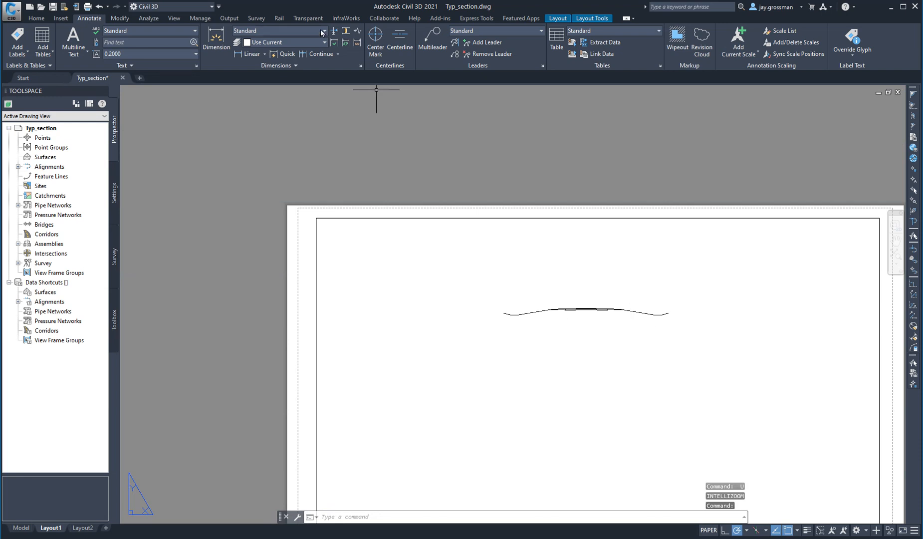
Make the Standard dimension style current in the Dimension Style Manager, discarding its style overrides.
{"action": "left_click", "coordinate": [360, 67]}
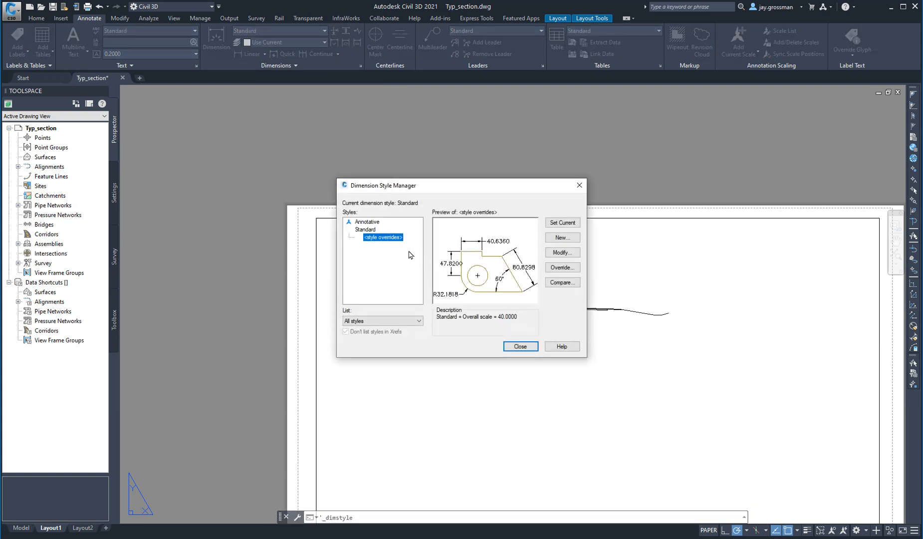
{"action": "left_click", "coordinate": [365, 230]}
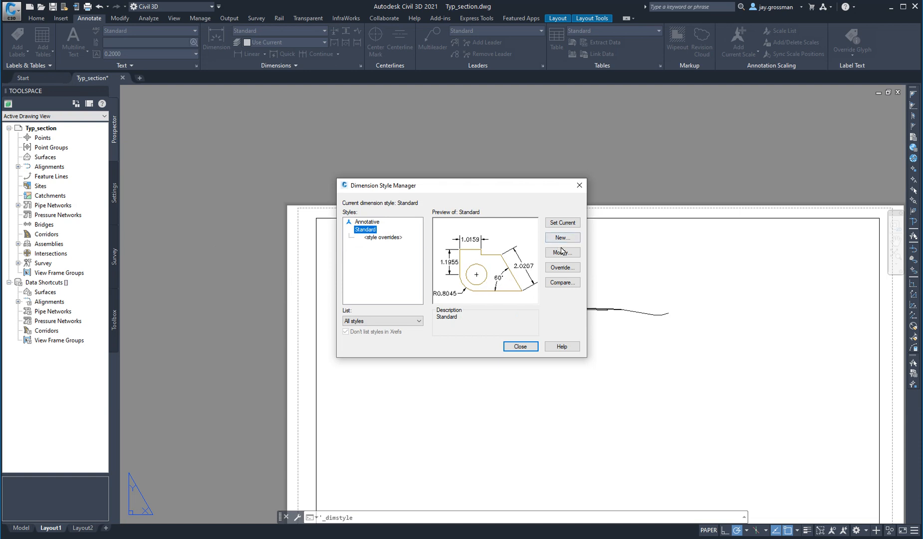
{"action": "left_click", "coordinate": [561, 226]}
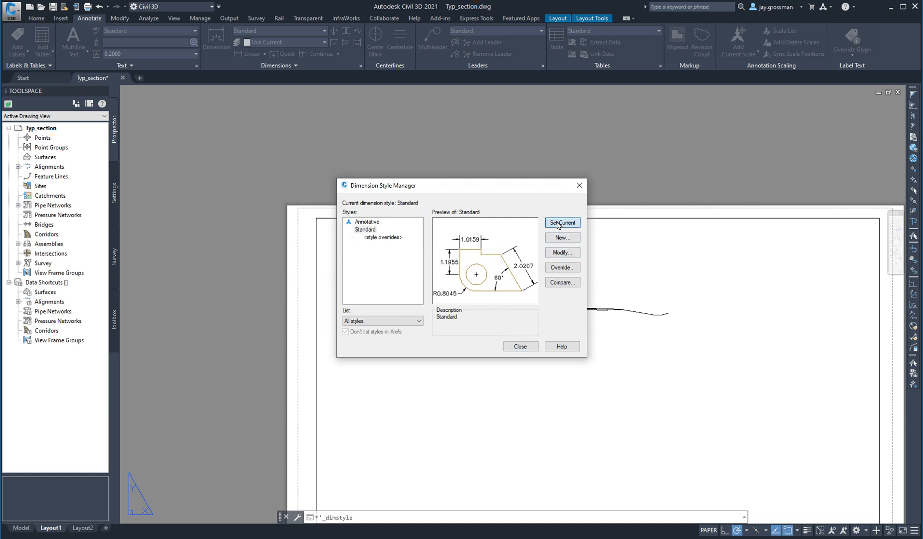
{"action": "left_click", "coordinate": [436, 278]}
{"action": "left_click", "coordinate": [521, 347]}
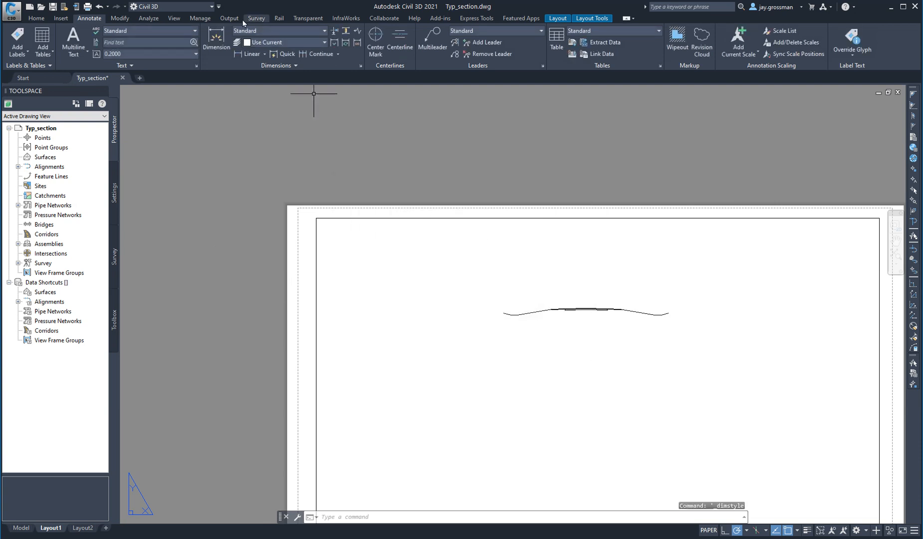
Add a linear dimension from the road crown to the right lane edge, with its line above the section.
{"action": "left_click", "coordinate": [245, 55]}
{"action": "scroll", "coordinate": [593, 312], "scroll_direction": "up", "scroll_amount": 4}
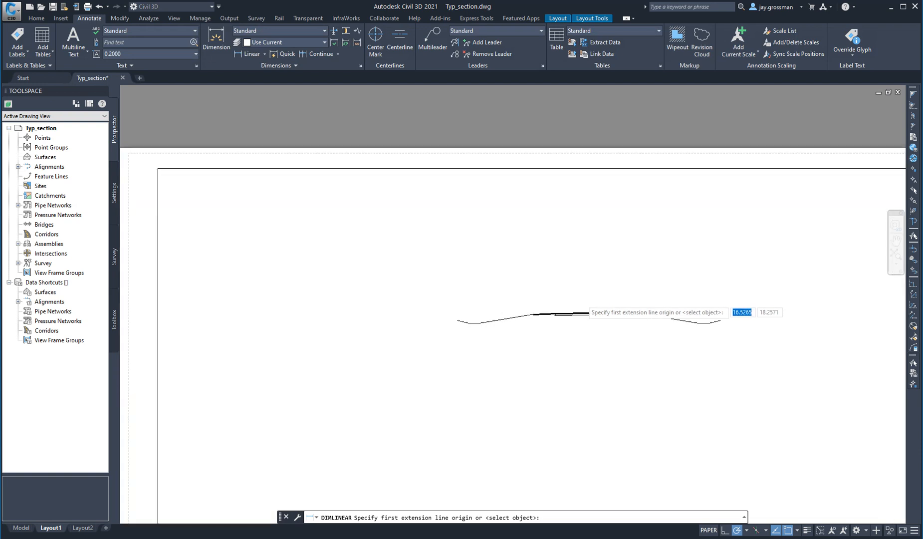
{"action": "left_click", "coordinate": [601, 331]}
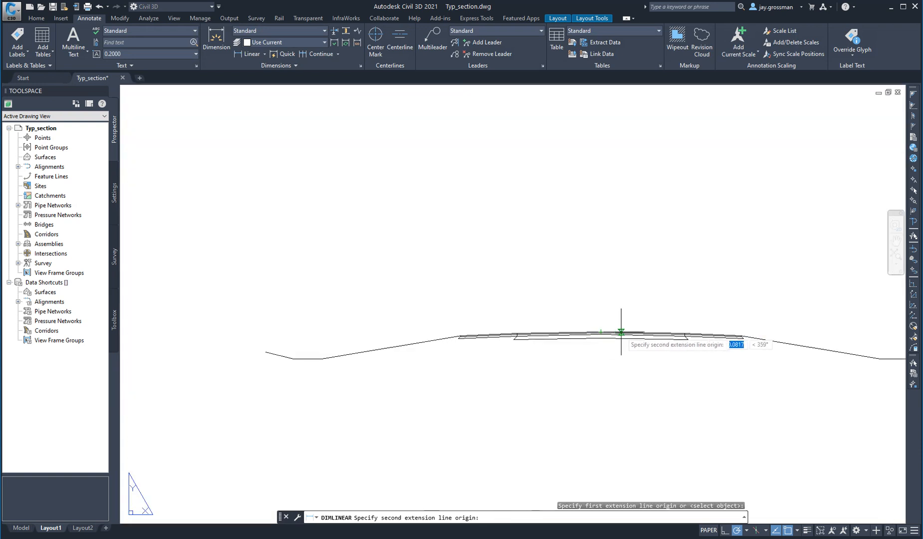
{"action": "left_click", "coordinate": [685, 333]}
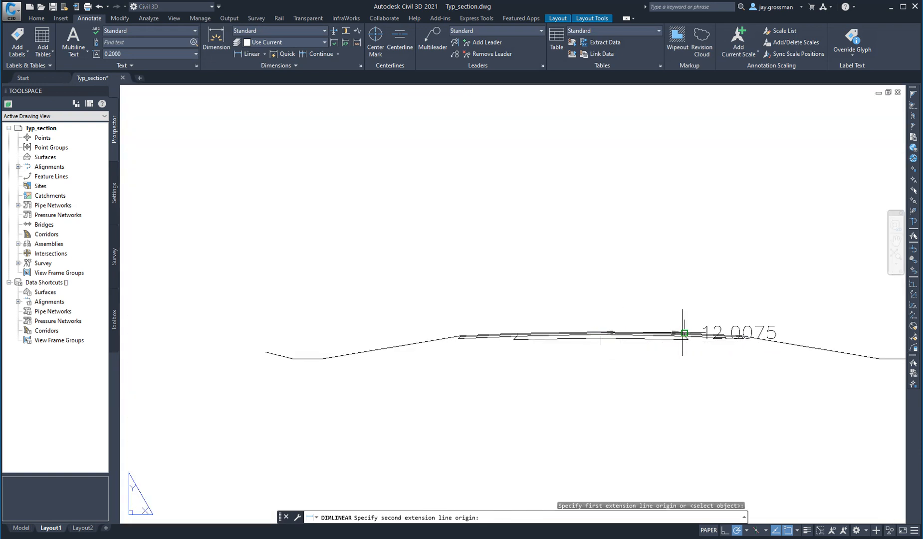
{"action": "left_click", "coordinate": [680, 280]}
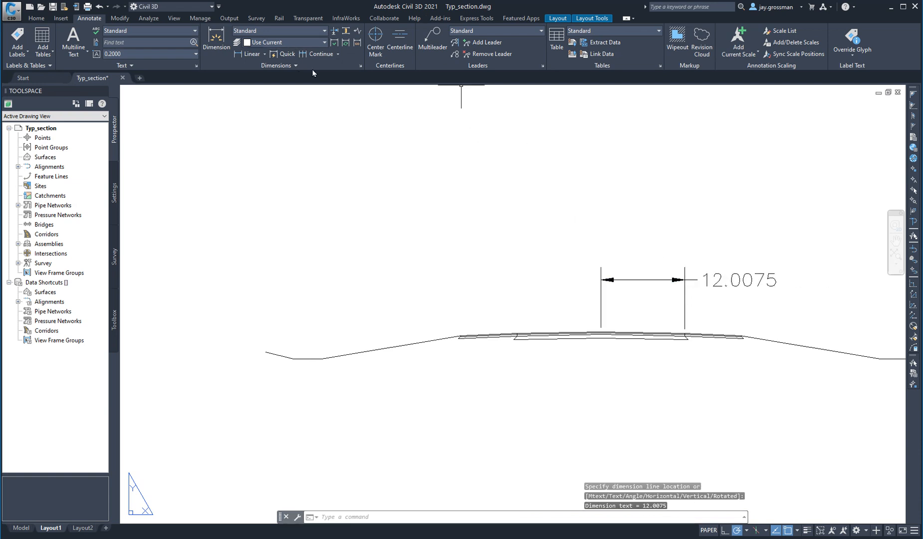
Modify the Standard dimension style so linear dimensions use a primary unit precision of 0.0.
{"action": "left_click", "coordinate": [361, 65]}
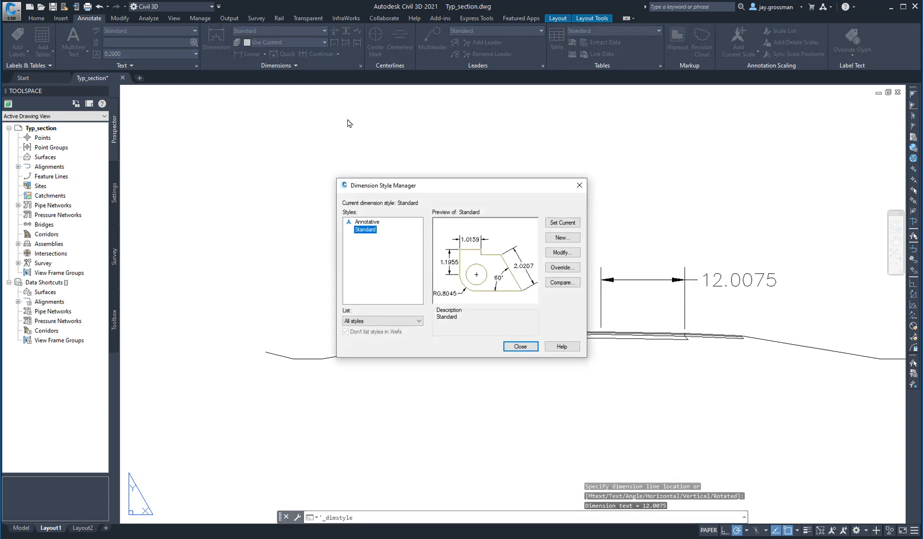
{"action": "left_click", "coordinate": [559, 252]}
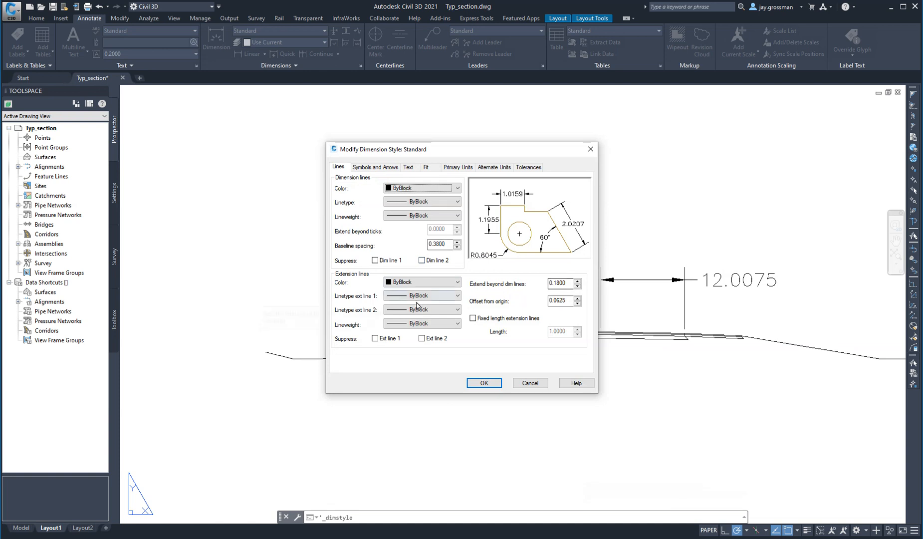
{"action": "left_click", "coordinate": [459, 167]}
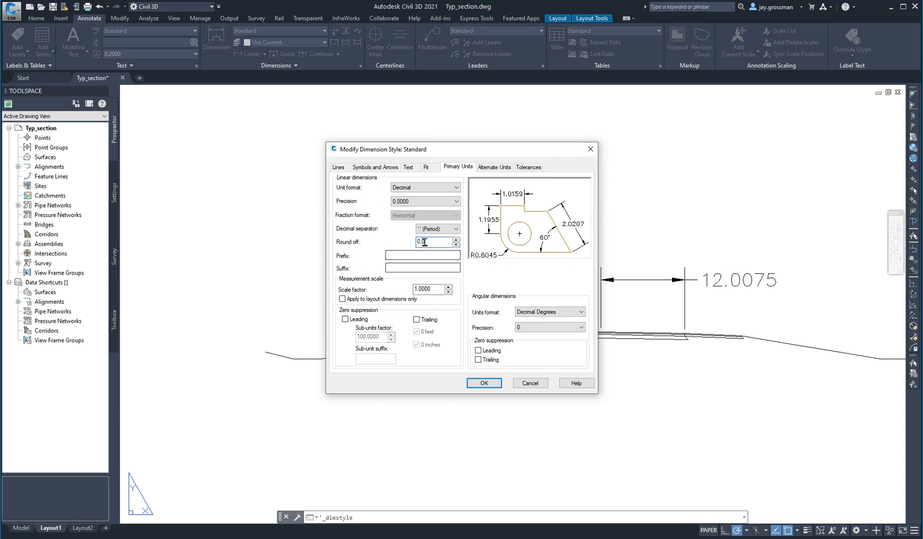
{"action": "left_click", "coordinate": [455, 202]}
{"action": "left_click", "coordinate": [409, 220]}
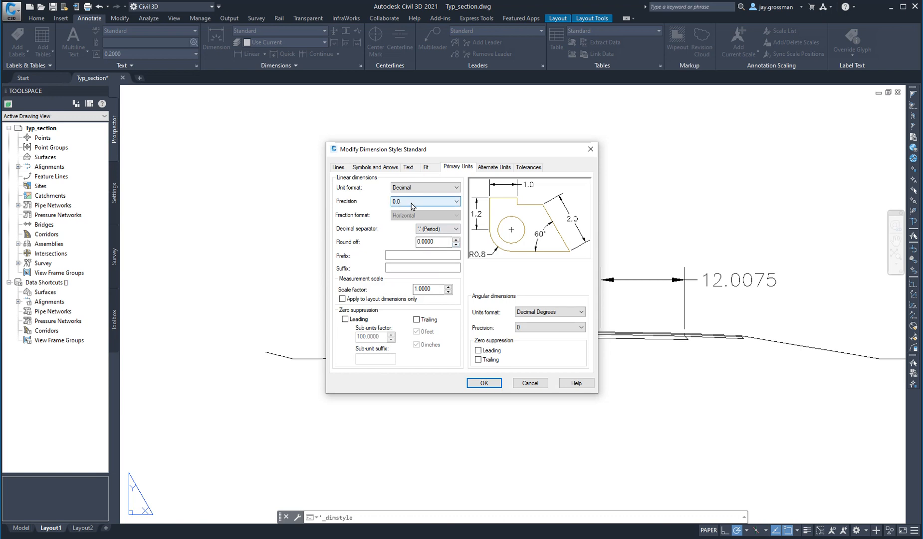
{"action": "left_click", "coordinate": [458, 244]}
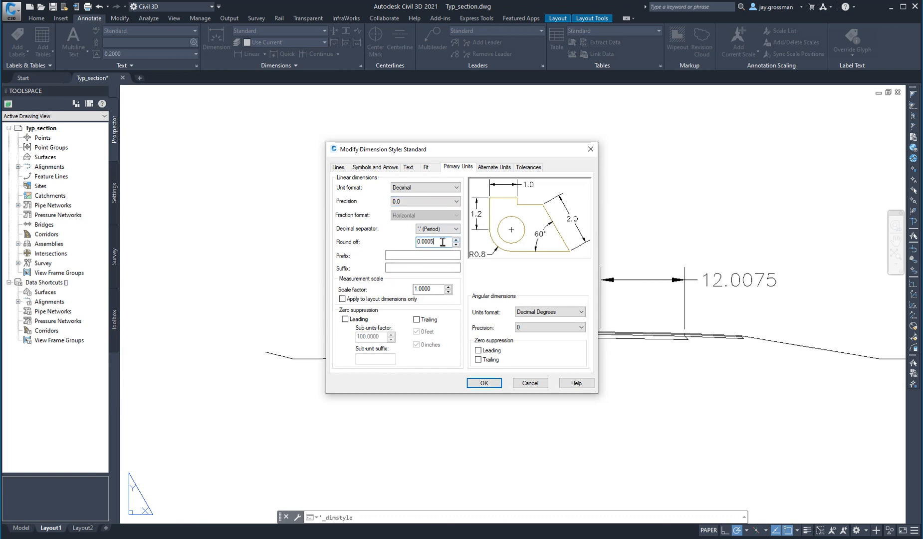
{"action": "key", "text": "BackSpace"}
{"action": "key", "text": "BackSpace"}
{"action": "left_click", "coordinate": [400, 204]}
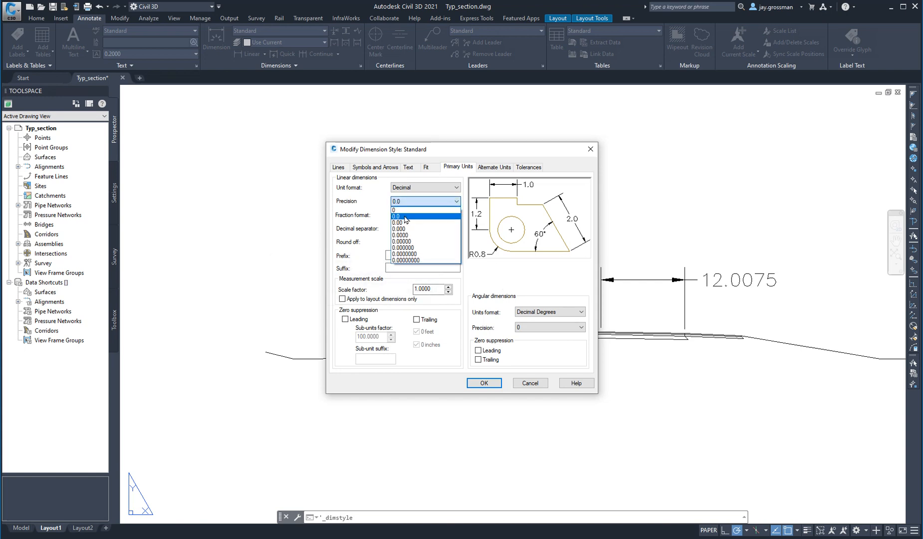
{"action": "left_click", "coordinate": [414, 201]}
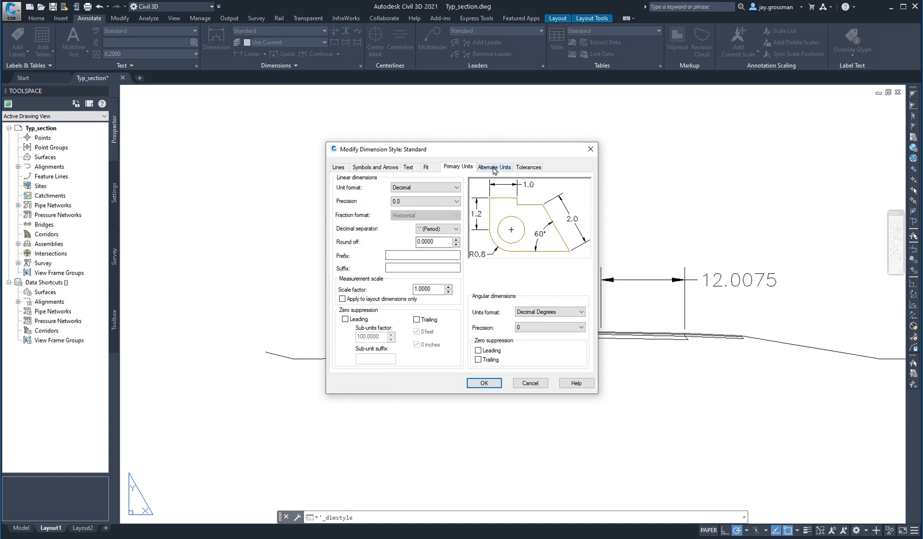
Review the Standard style's text, arrow and line settings, keeping the Standard text style, and apply the style modifications.
{"action": "left_click", "coordinate": [432, 168]}
{"action": "left_click", "coordinate": [411, 168]}
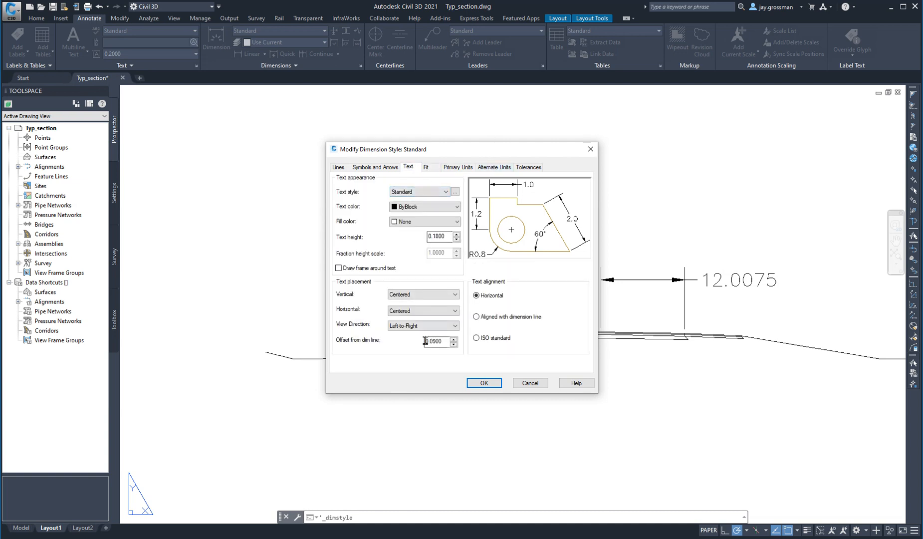
{"action": "left_click", "coordinate": [448, 191]}
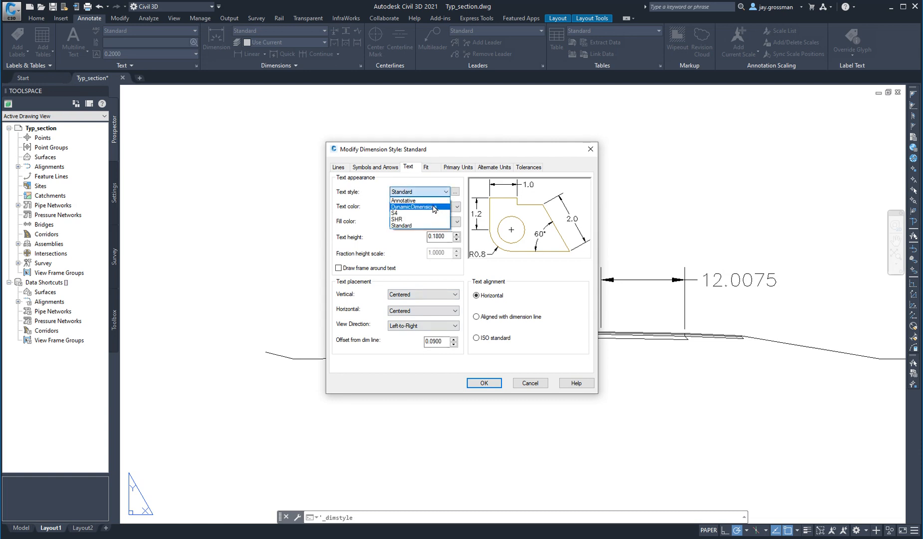
{"action": "left_click", "coordinate": [419, 225]}
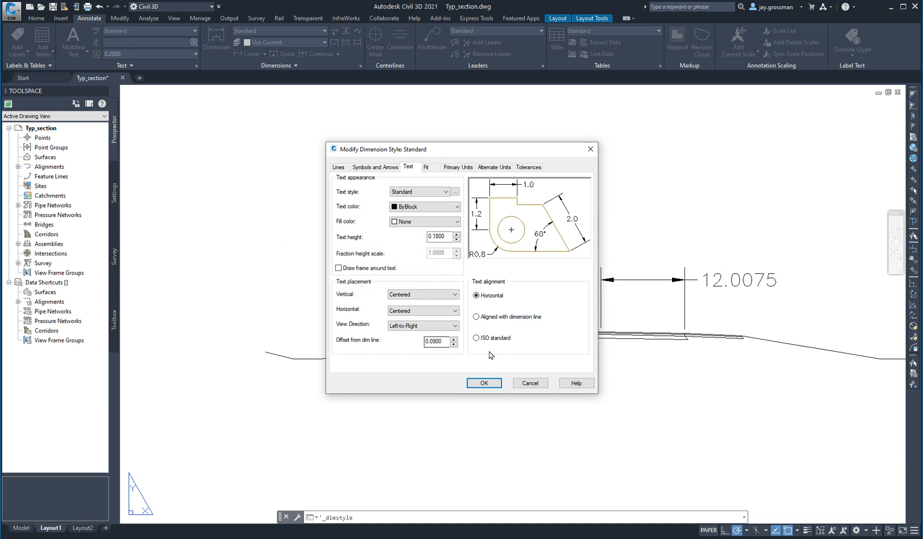
{"action": "left_click", "coordinate": [366, 167]}
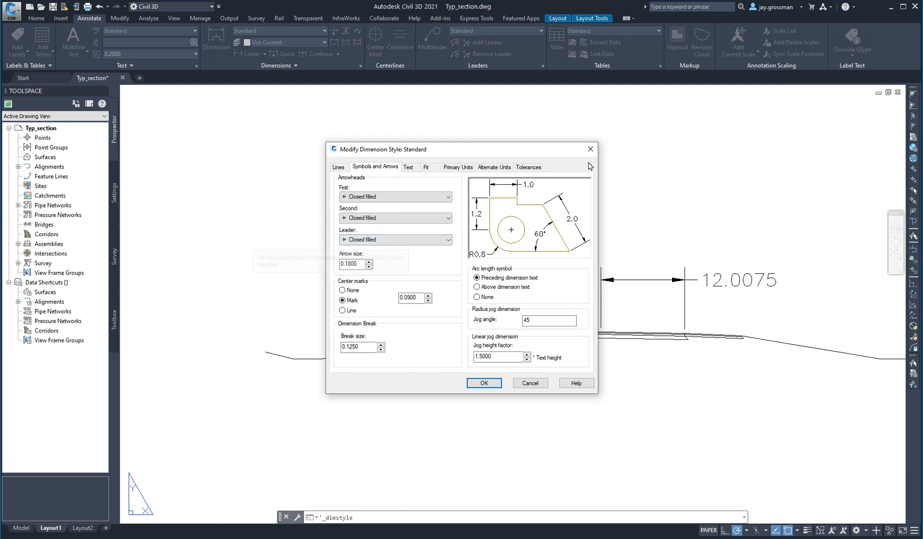
{"action": "left_click", "coordinate": [453, 168]}
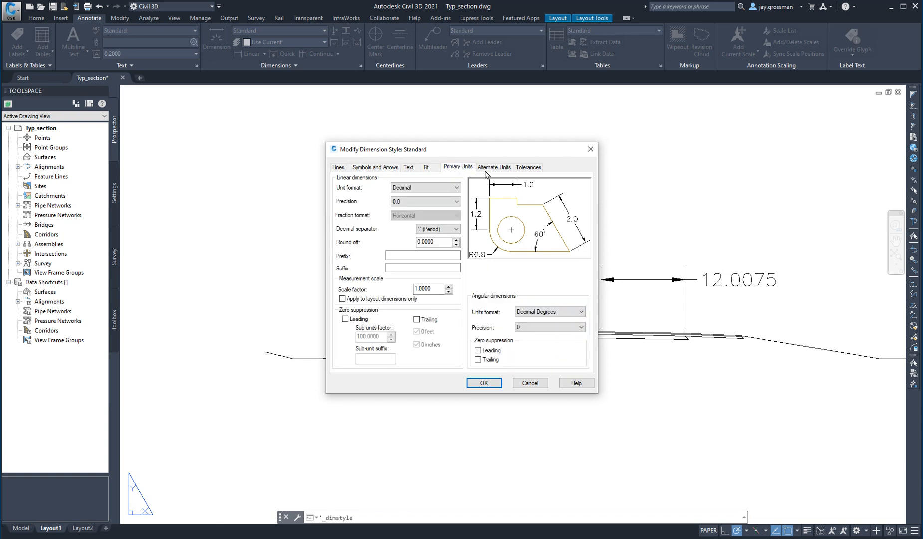
{"action": "left_click", "coordinate": [344, 170]}
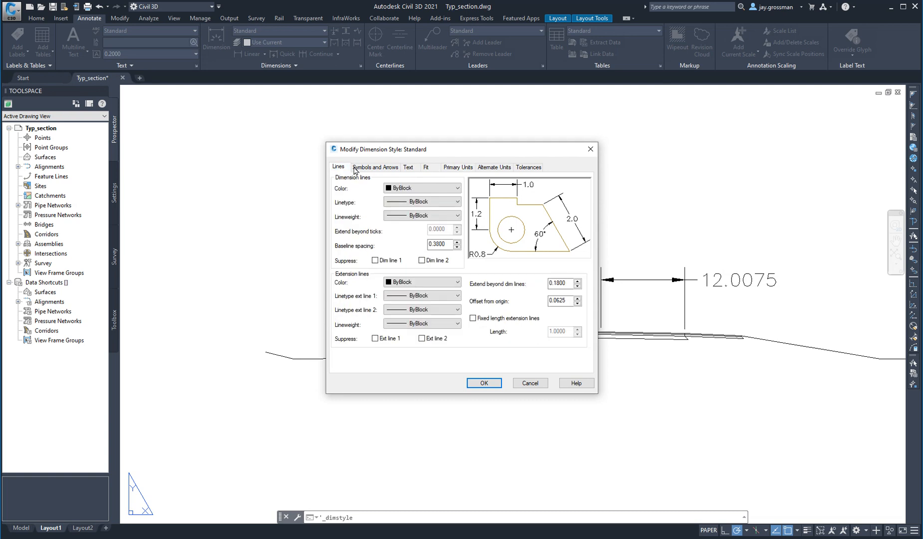
{"action": "left_click", "coordinate": [484, 383]}
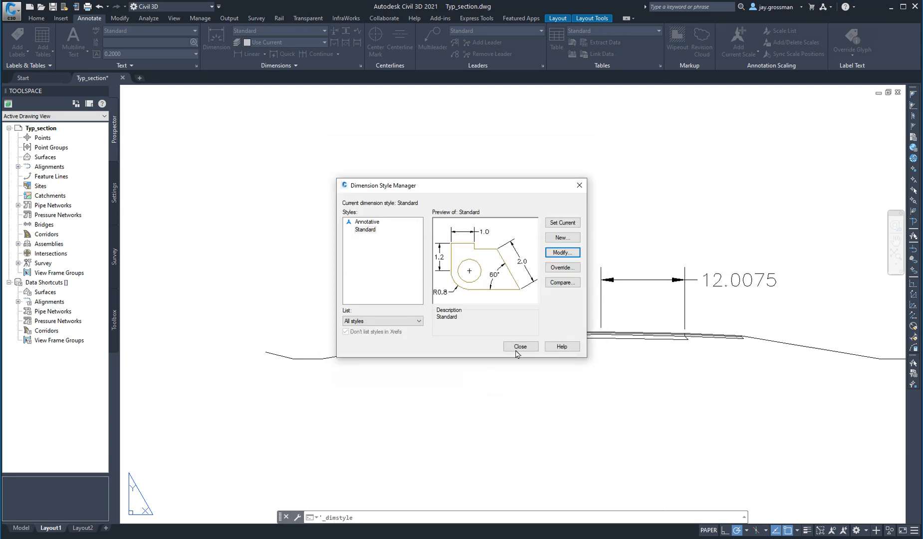
{"action": "left_click", "coordinate": [521, 346]}
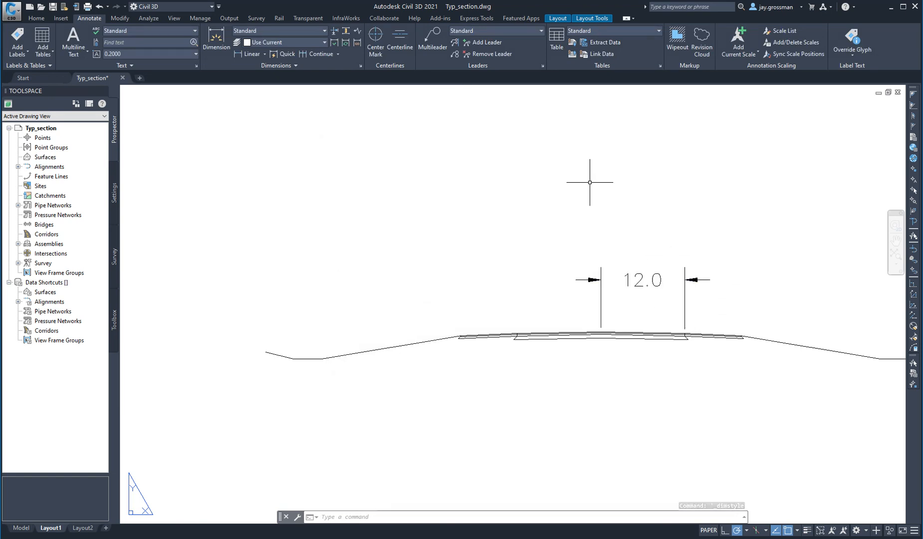
Add a linear dimension from the right lane edge to the right shoulder edge, in line with the existing lane dimension.
{"action": "left_click", "coordinate": [245, 53]}
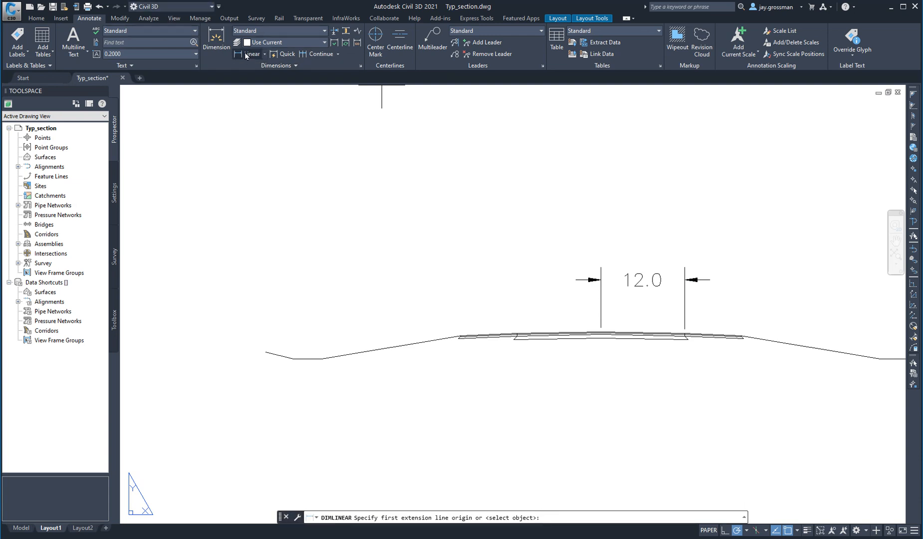
{"action": "left_click", "coordinate": [684, 333]}
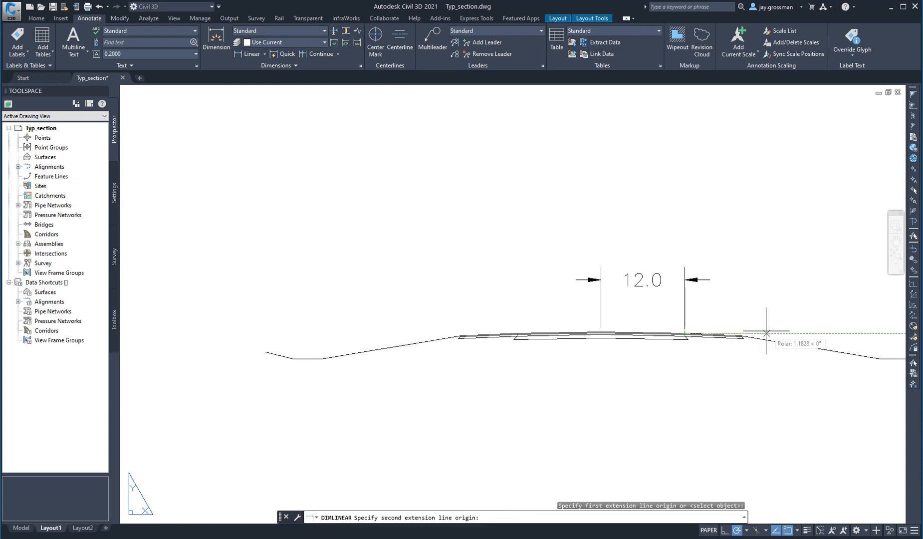
{"action": "left_click", "coordinate": [741, 335]}
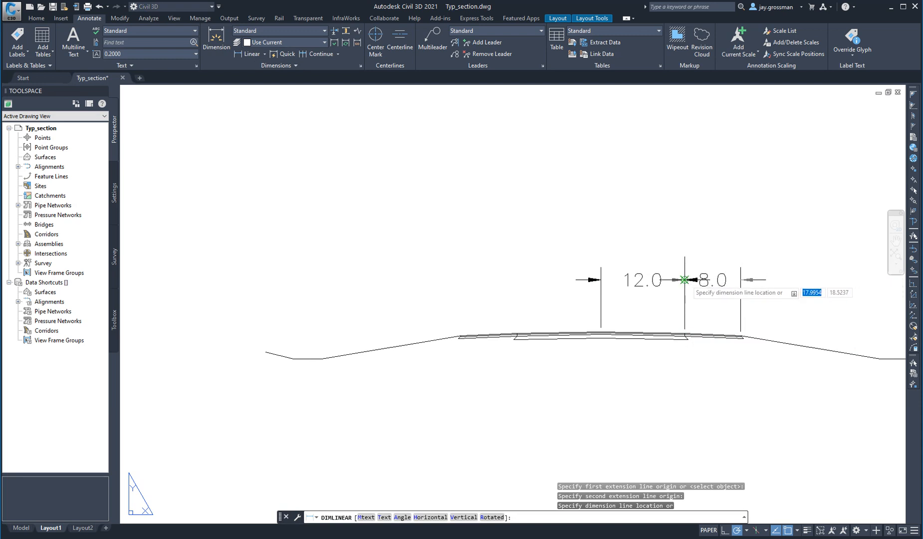
{"action": "left_click", "coordinate": [744, 279]}
Raise the right shoulder dimension's line slightly above the line of the adjoining lane dimension.
{"action": "left_click", "coordinate": [714, 279]}
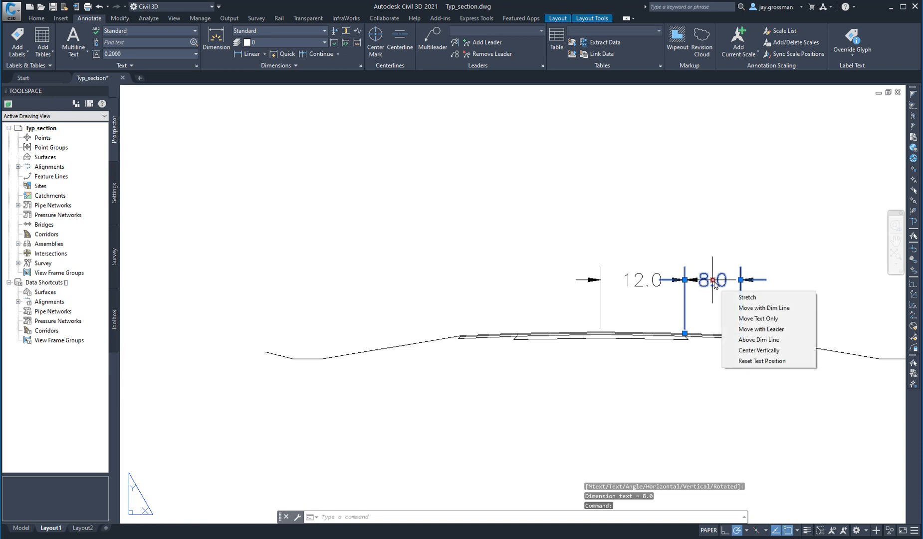
{"action": "left_click", "coordinate": [712, 279]}
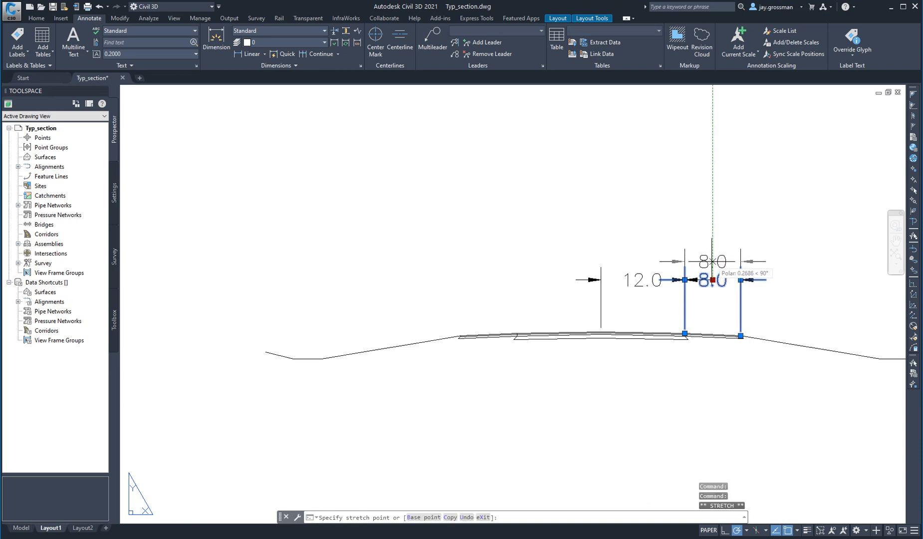
{"action": "left_click", "coordinate": [712, 266]}
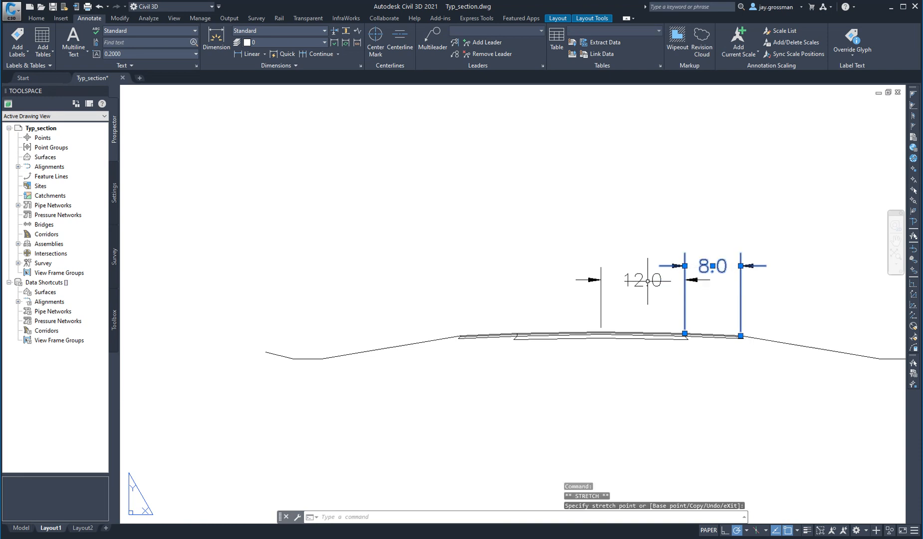
{"action": "left_click", "coordinate": [669, 388]}
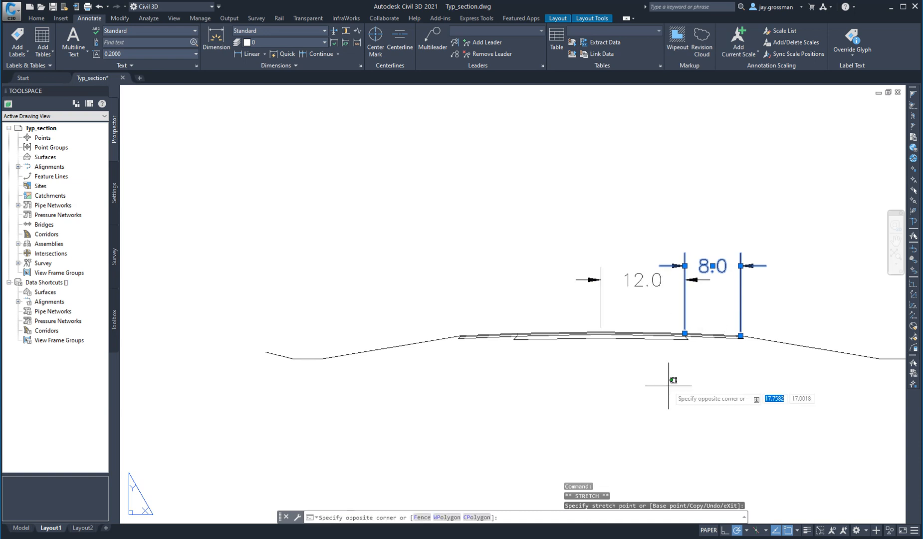
{"action": "key", "text": "Escape"}
{"action": "key", "text": "Escape"}
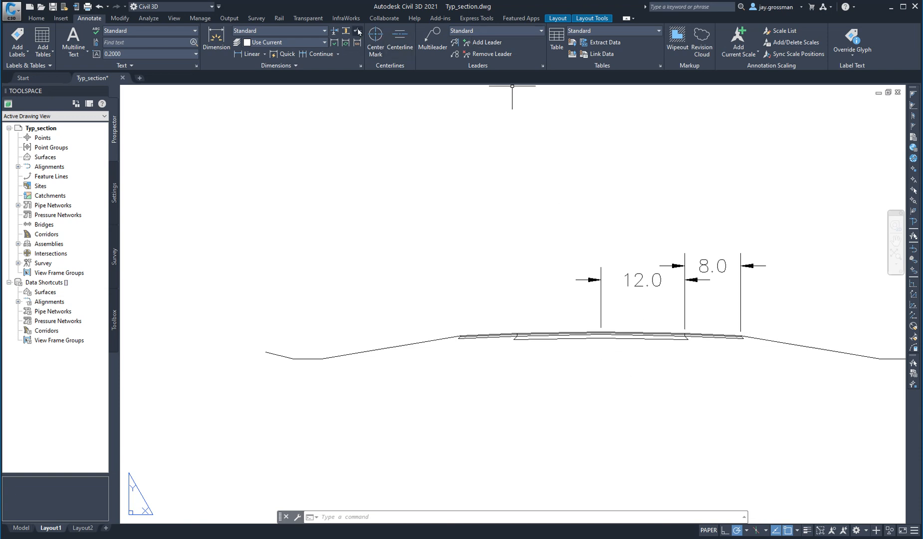
Add a linear dimension from the road crown to the left lane edge, with its line just above the section.
{"action": "left_click", "coordinate": [248, 54]}
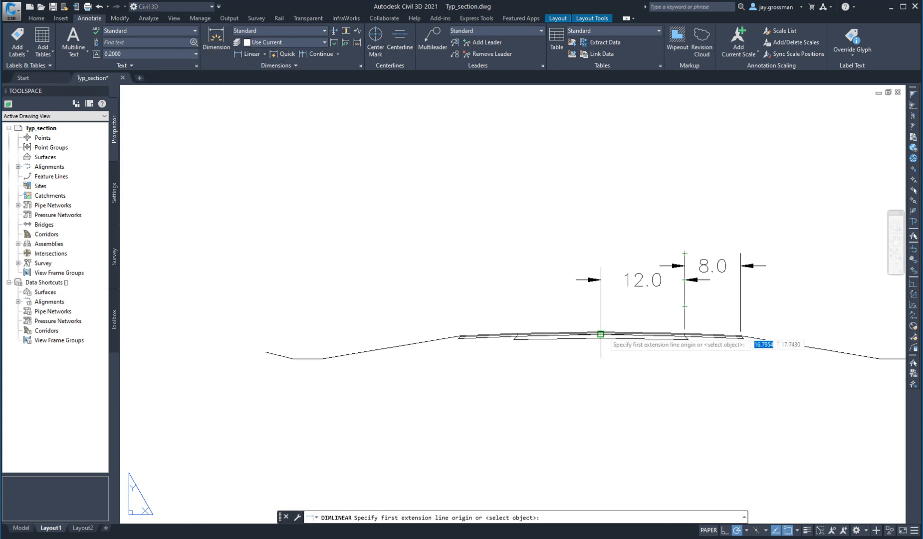
{"action": "left_click", "coordinate": [601, 333]}
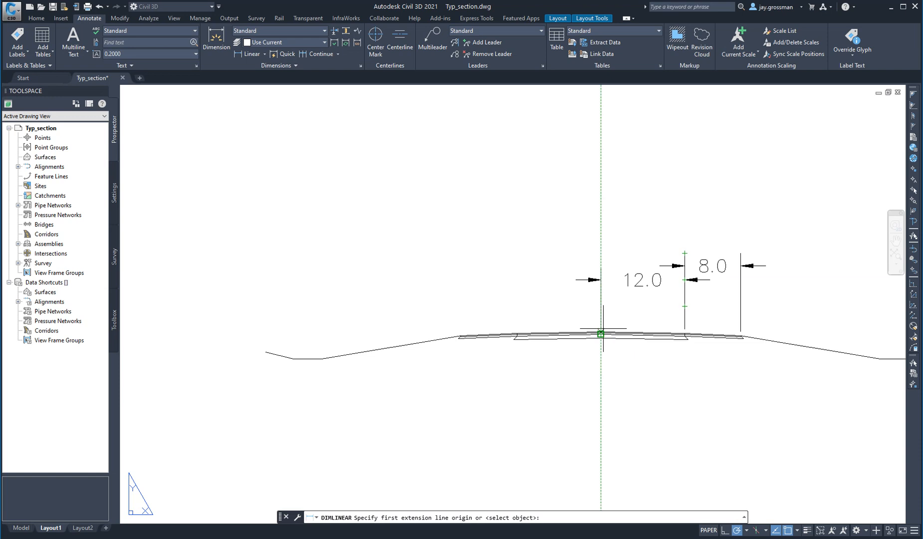
{"action": "left_click", "coordinate": [517, 332]}
{"action": "left_click", "coordinate": [519, 301]}
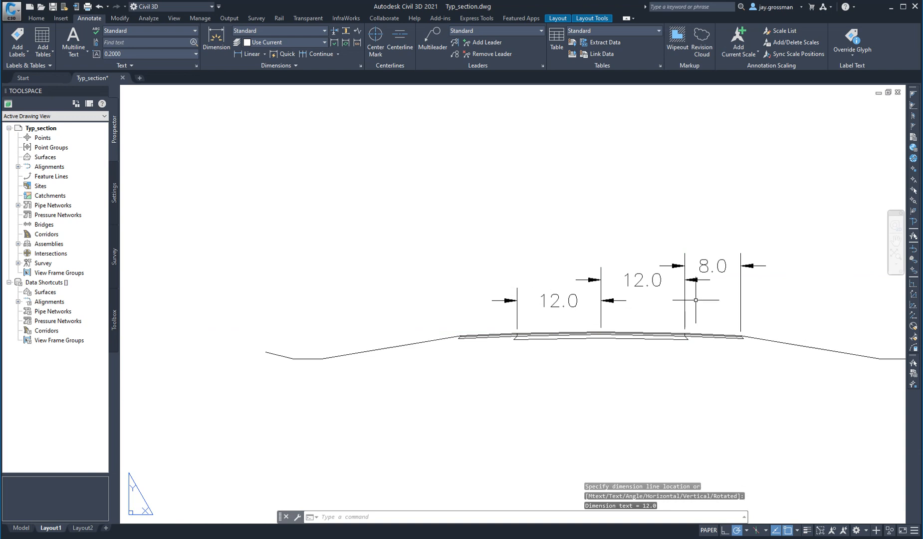
Set the Standard dimension style's text height to 0.10 and apply it to the dimensions.
{"action": "scroll", "coordinate": [554, 297], "scroll_direction": "up", "scroll_amount": 2}
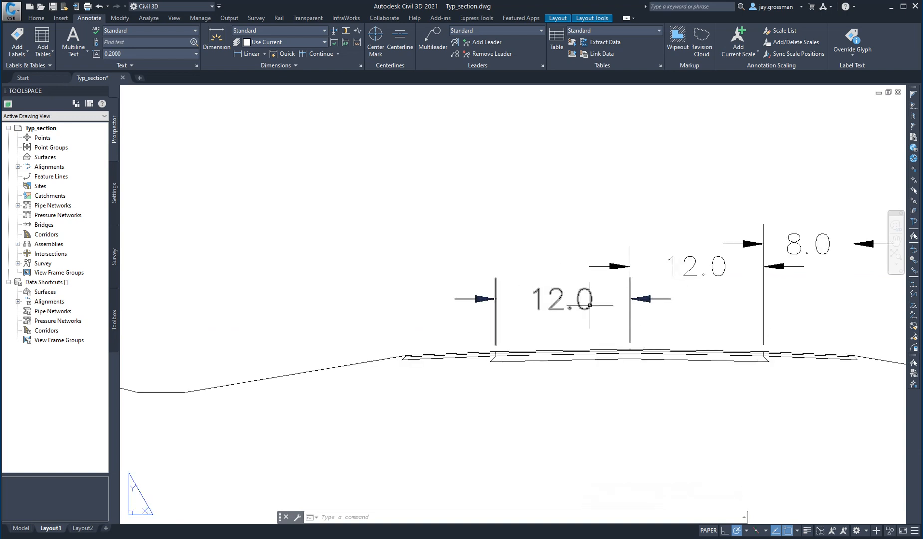
{"action": "left_click", "coordinate": [361, 65]}
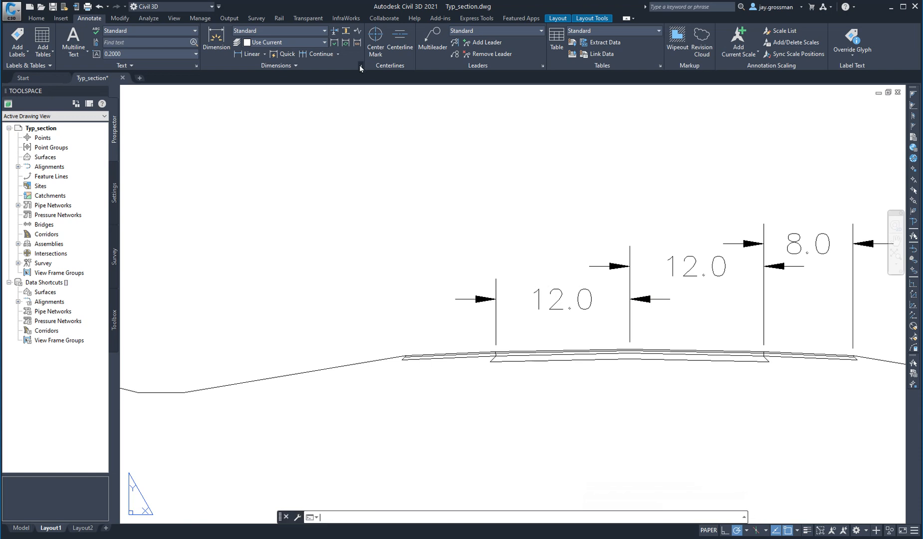
{"action": "left_click", "coordinate": [576, 249]}
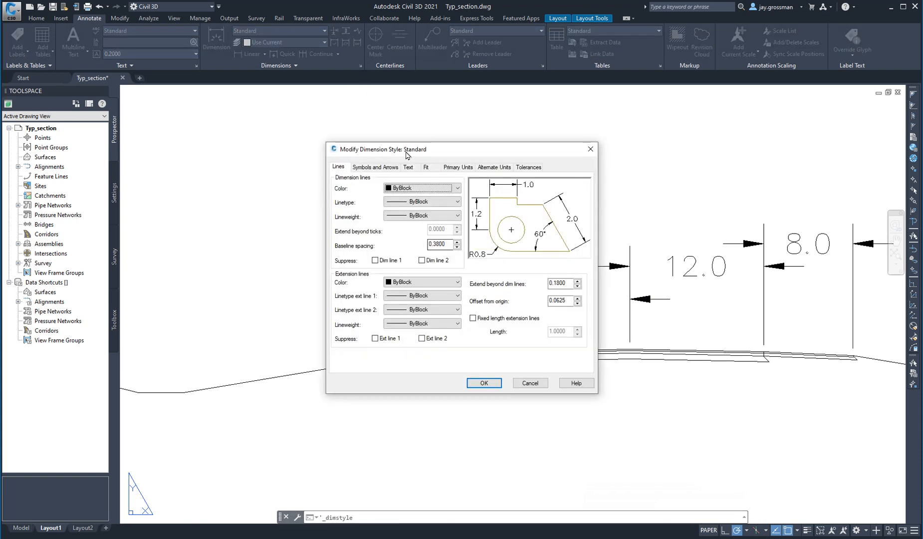
{"action": "left_click", "coordinate": [408, 168]}
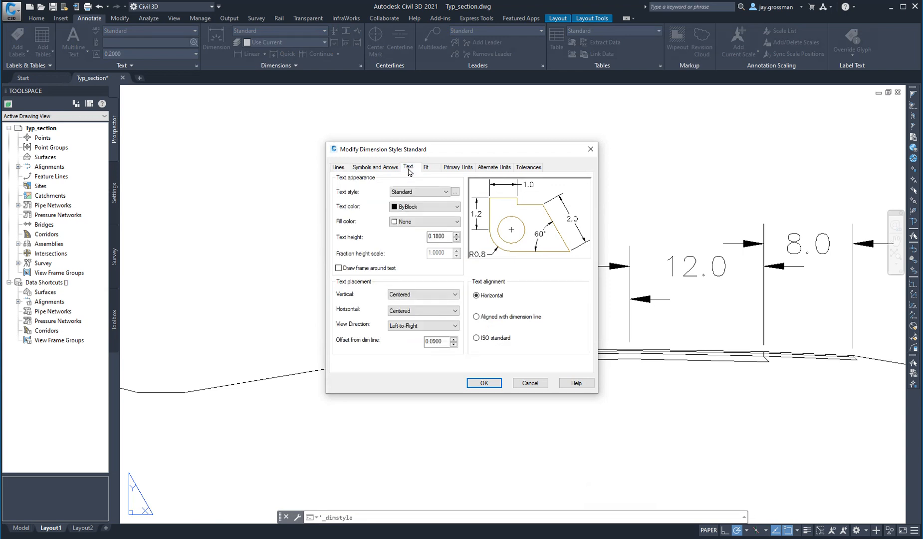
{"action": "left_click", "coordinate": [457, 239]}
{"action": "type", "text": ".10"}
{"action": "left_click", "coordinate": [484, 383]}
{"action": "left_click", "coordinate": [521, 350]}
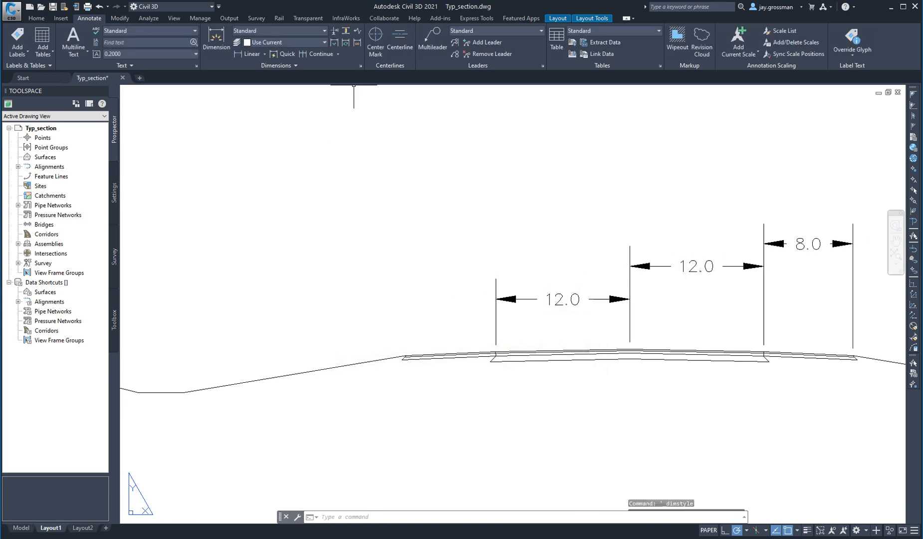
Lower the right shoulder dimension so its line aligns with the right lane dimension.
{"action": "left_click", "coordinate": [804, 242]}
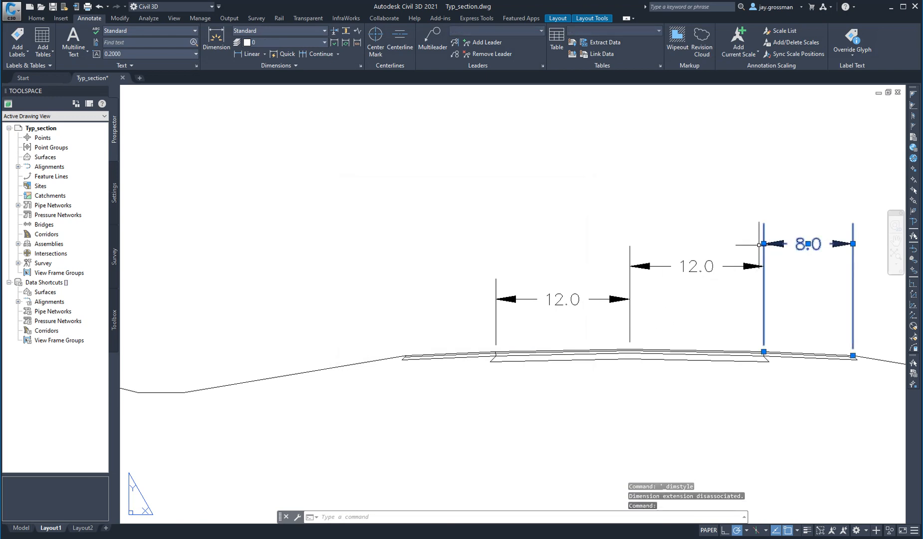
{"action": "left_click", "coordinate": [763, 243]}
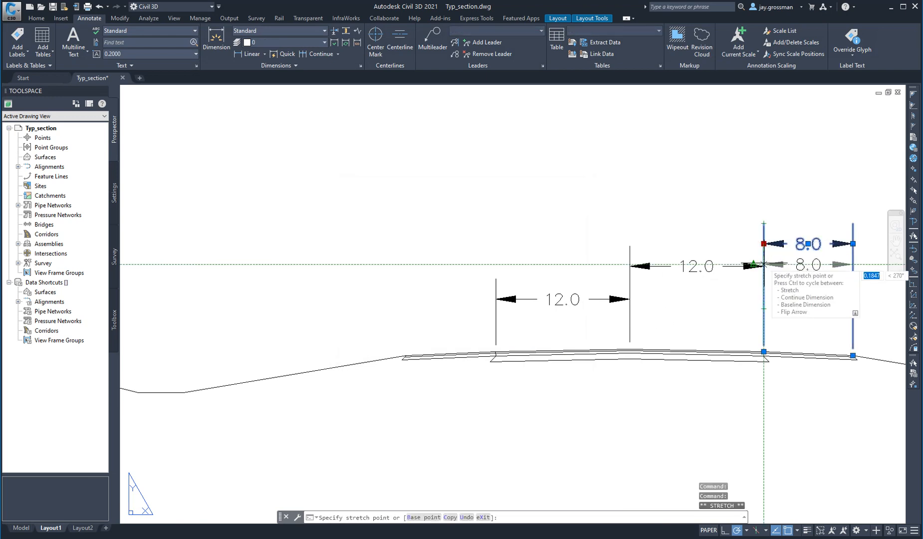
{"action": "left_click", "coordinate": [763, 265]}
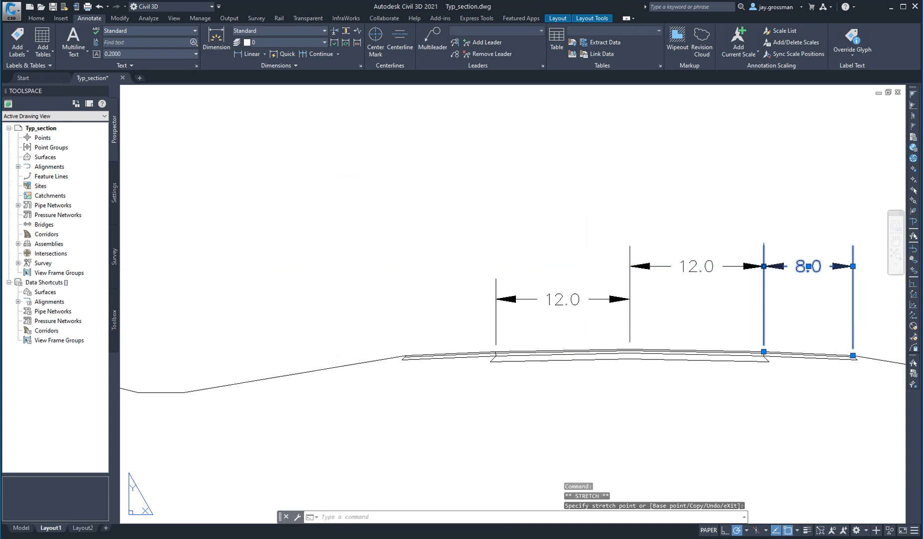
Raise the left lane dimension so its line aligns with the right lane dimension.
{"action": "left_click", "coordinate": [624, 299]}
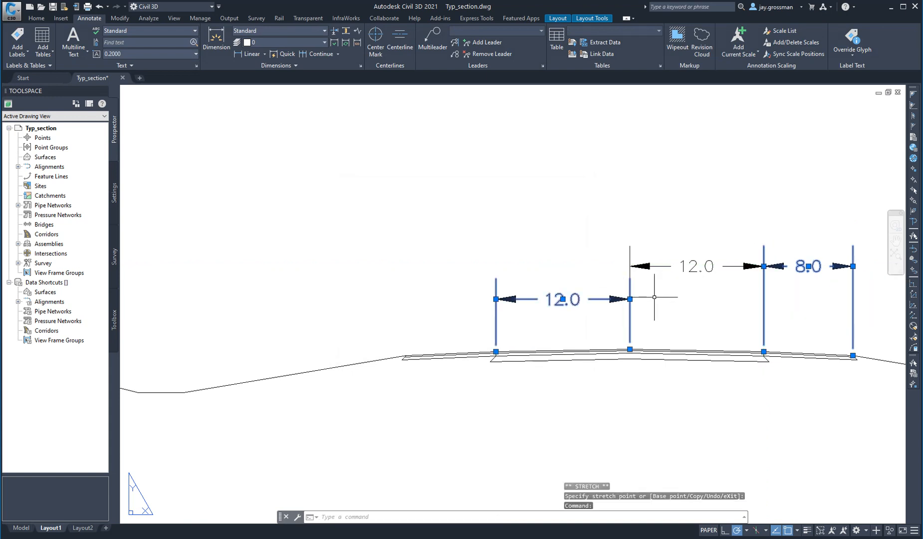
{"action": "left_click", "coordinate": [629, 299]}
{"action": "left_click", "coordinate": [630, 266]}
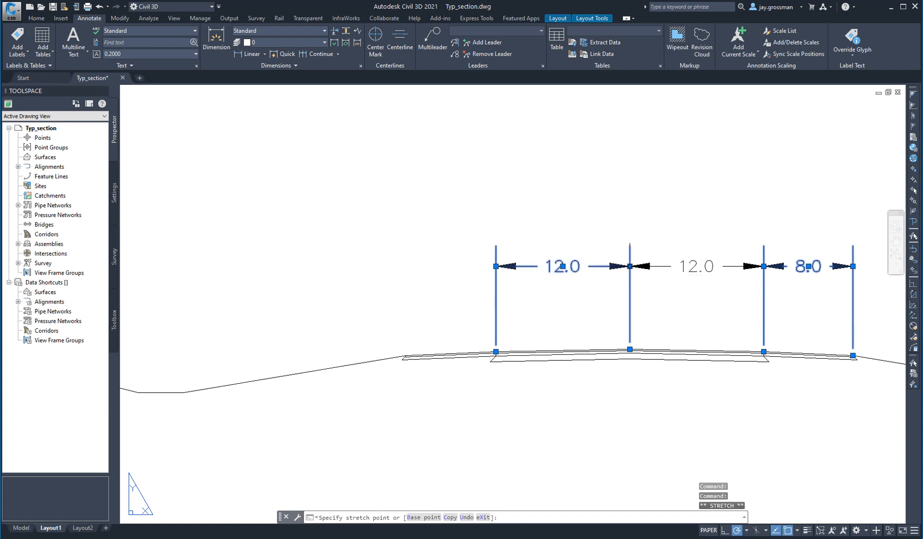
{"action": "key", "text": "Escape"}
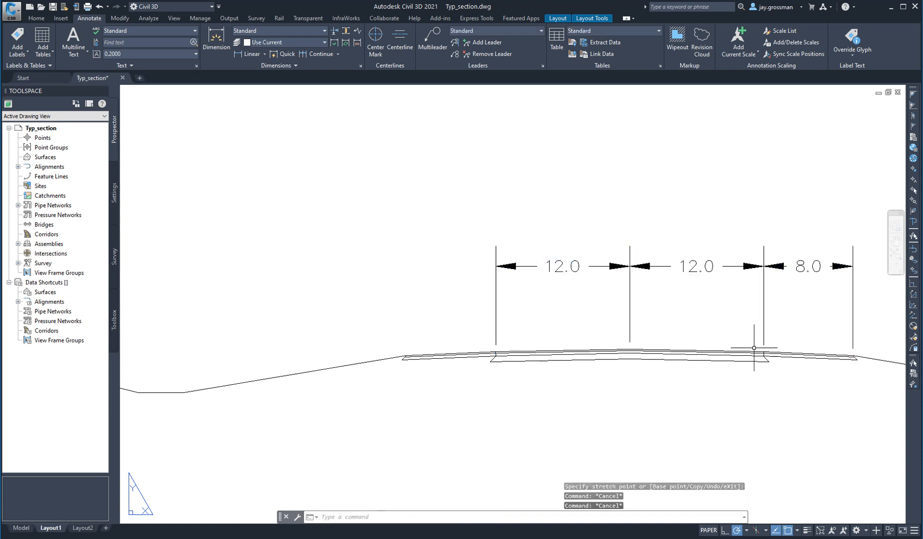
Add a linear dimension across the left shoulder, with its line aligned with the left lane dimension.
{"action": "scroll", "coordinate": [753, 363], "scroll_direction": "down", "scroll_amount": 2}
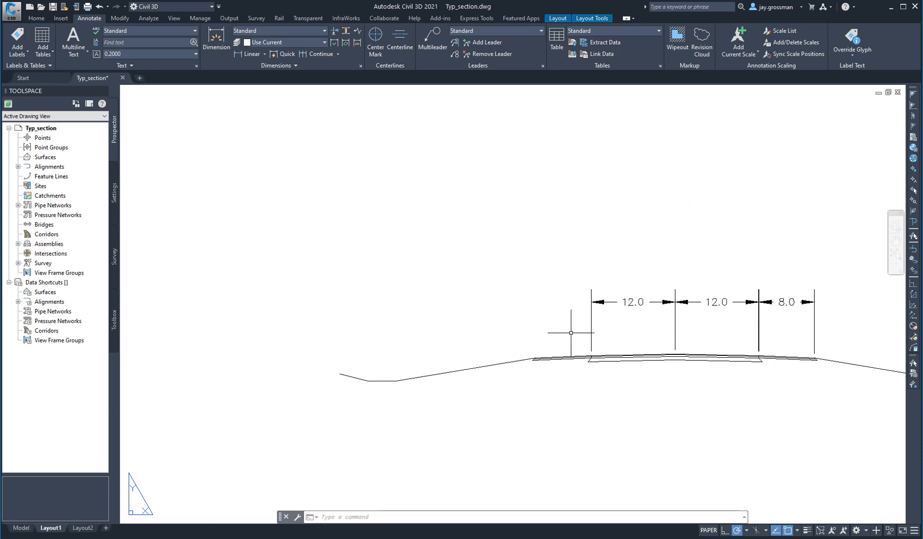
{"action": "left_click", "coordinate": [247, 53]}
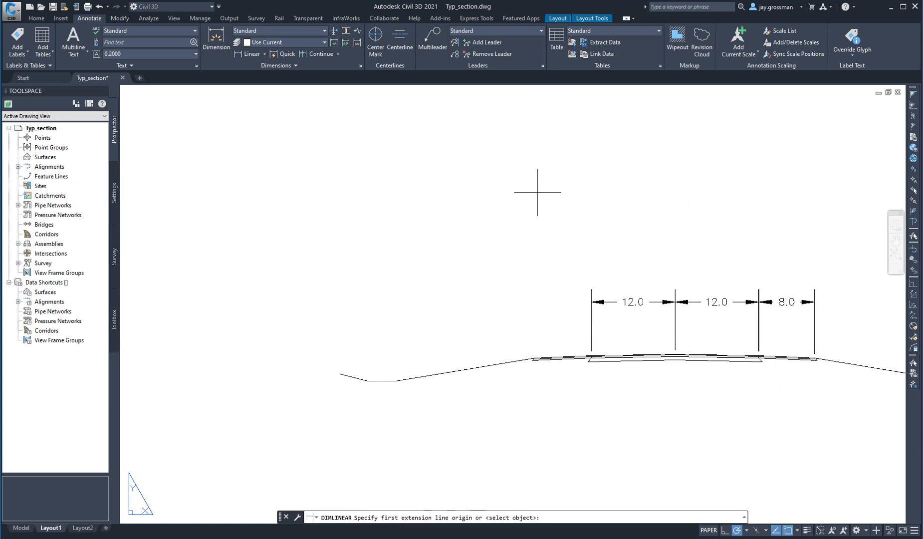
{"action": "left_click", "coordinate": [533, 356]}
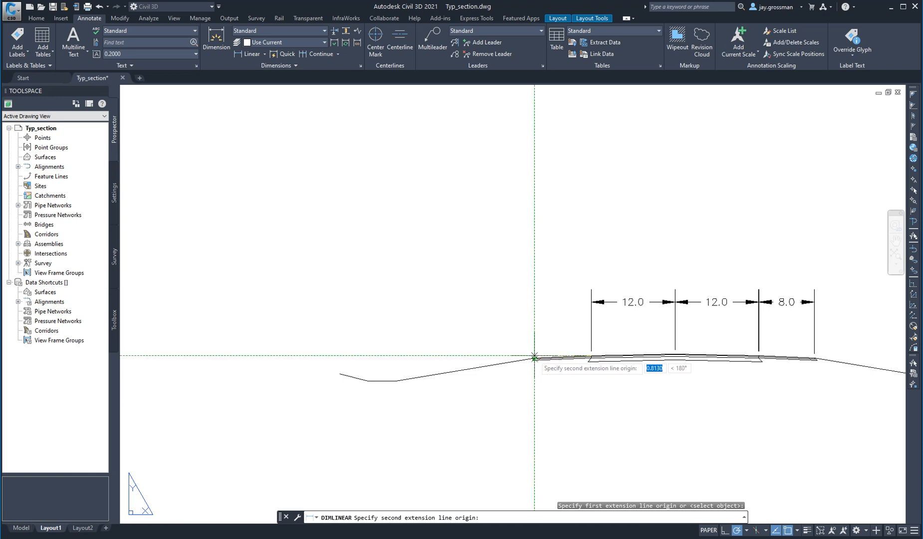
{"action": "scroll", "coordinate": [535, 357], "scroll_direction": "up", "scroll_amount": 2}
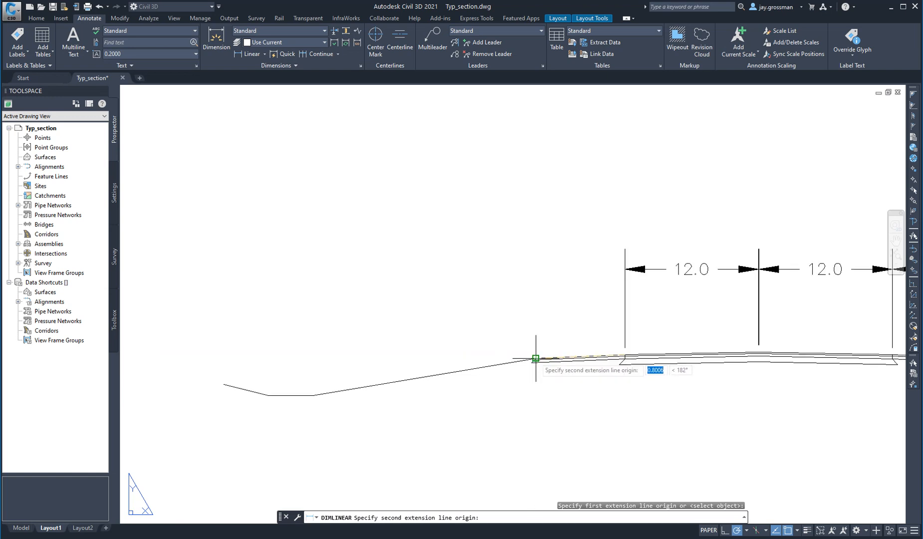
{"action": "left_click", "coordinate": [536, 359]}
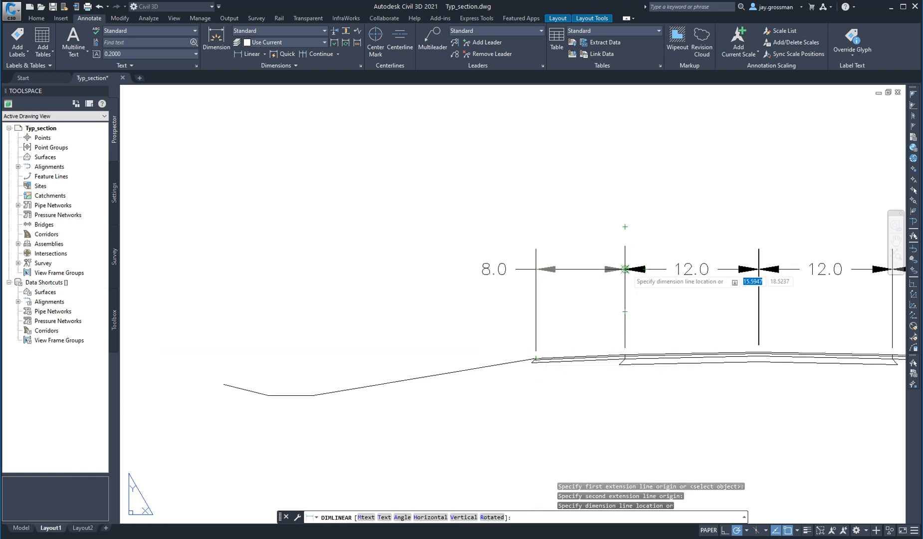
{"action": "left_click", "coordinate": [625, 269]}
{"action": "key", "text": "Escape"}
{"action": "key", "text": "Escape"}
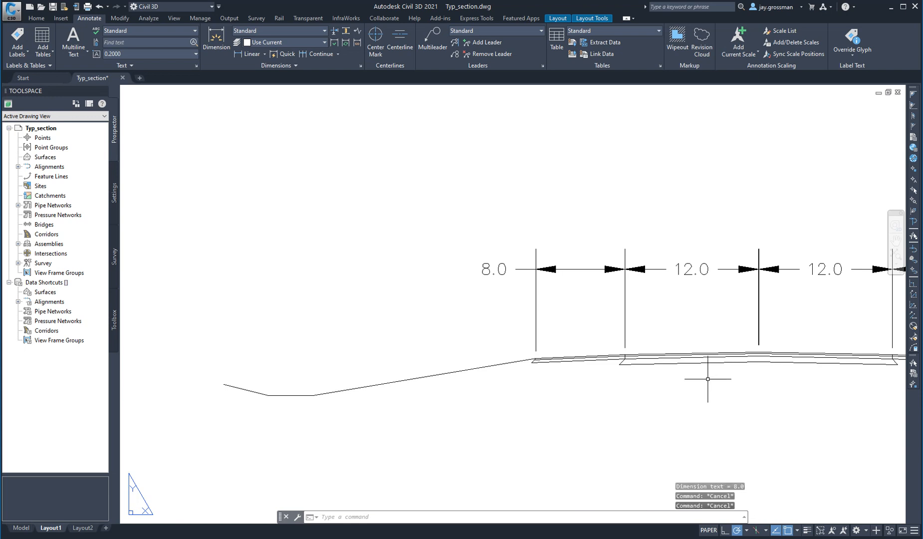
Move the left shoulder dimension's text to the middle between its extension lines.
{"action": "left_click", "coordinate": [499, 270]}
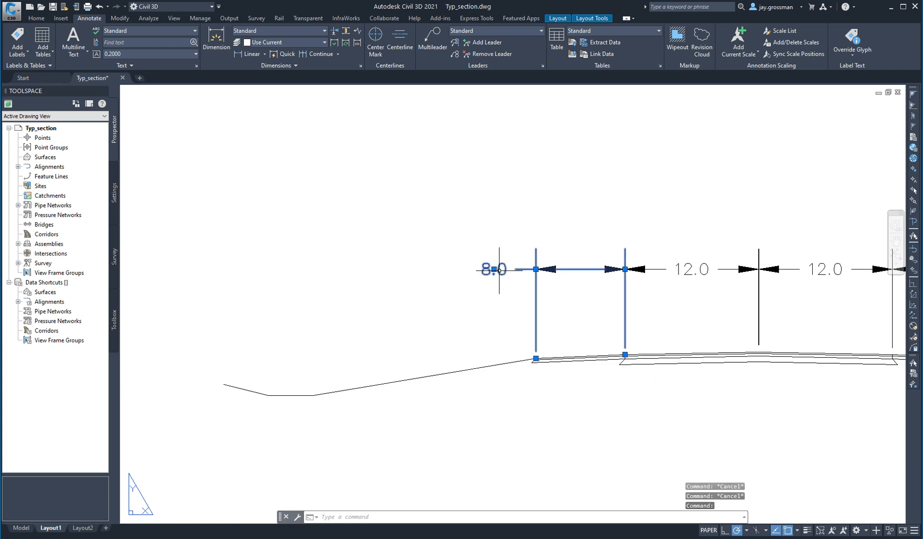
{"action": "mouse_move", "coordinate": [494, 270]}
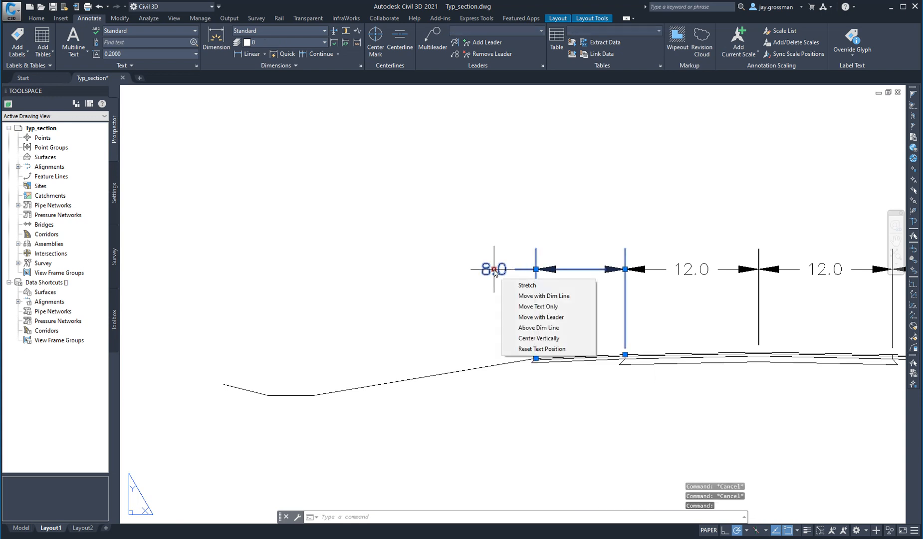
{"action": "left_click", "coordinate": [494, 270]}
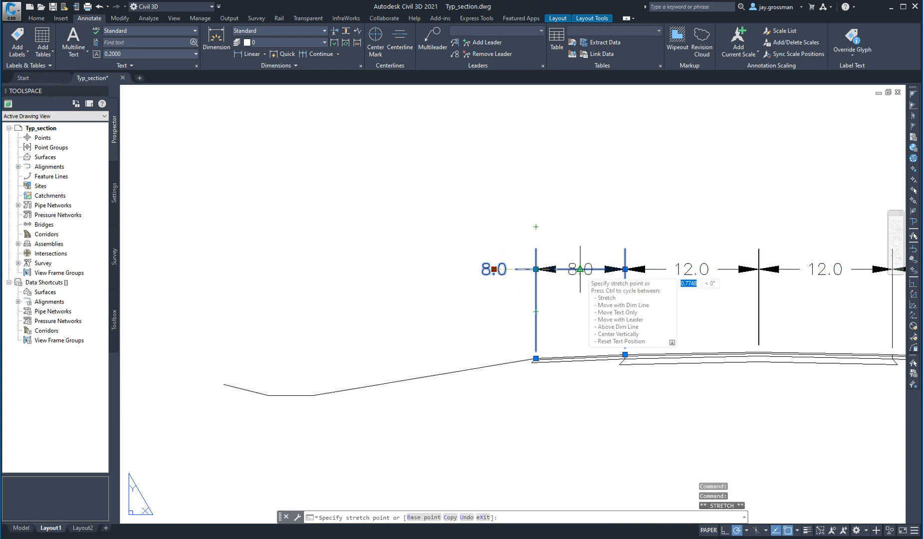
{"action": "key", "text": "Escape"}
{"action": "key", "text": "Escape"}
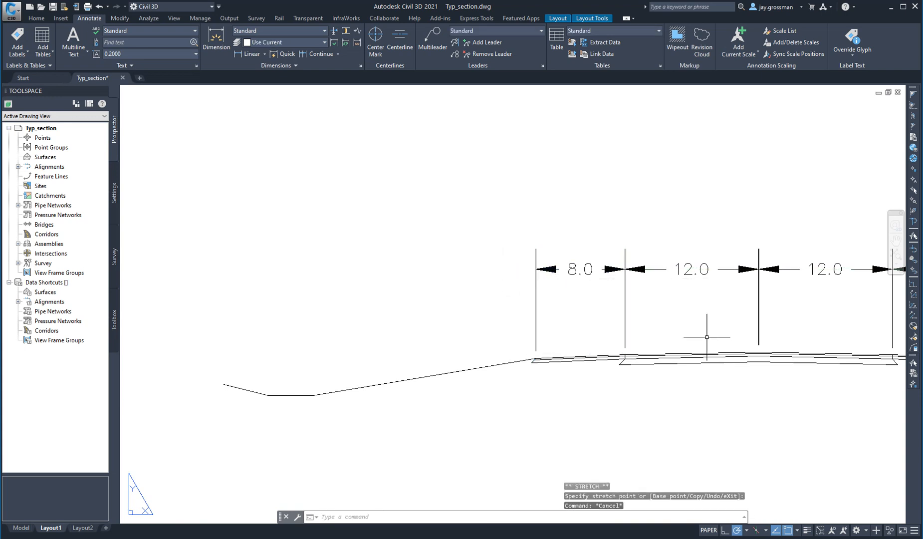
Add a multileader reading "Profile Grade" pointing at the road crown, with its text above the left lane dimension.
{"action": "scroll", "coordinate": [796, 396], "scroll_direction": "down", "scroll_amount": 3}
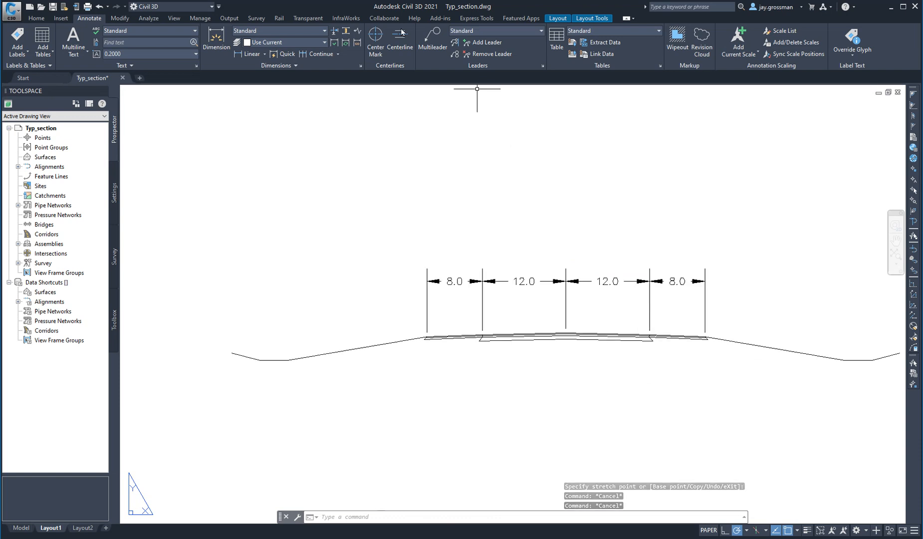
{"action": "left_click", "coordinate": [432, 42]}
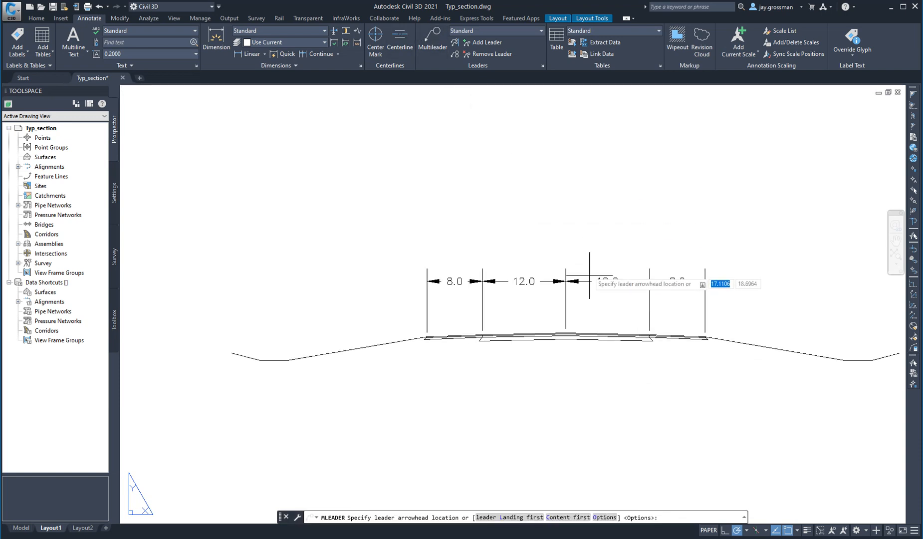
{"action": "left_click", "coordinate": [437, 50]}
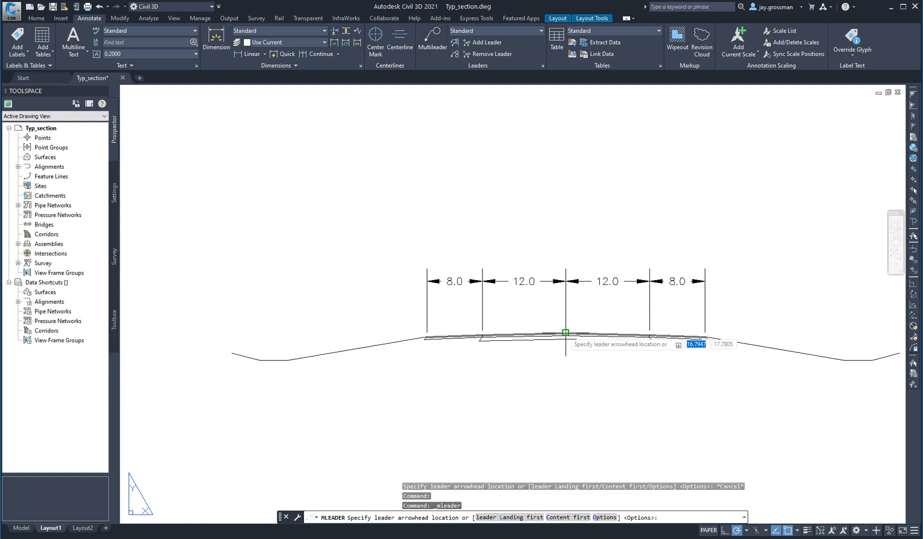
{"action": "left_click", "coordinate": [566, 332]}
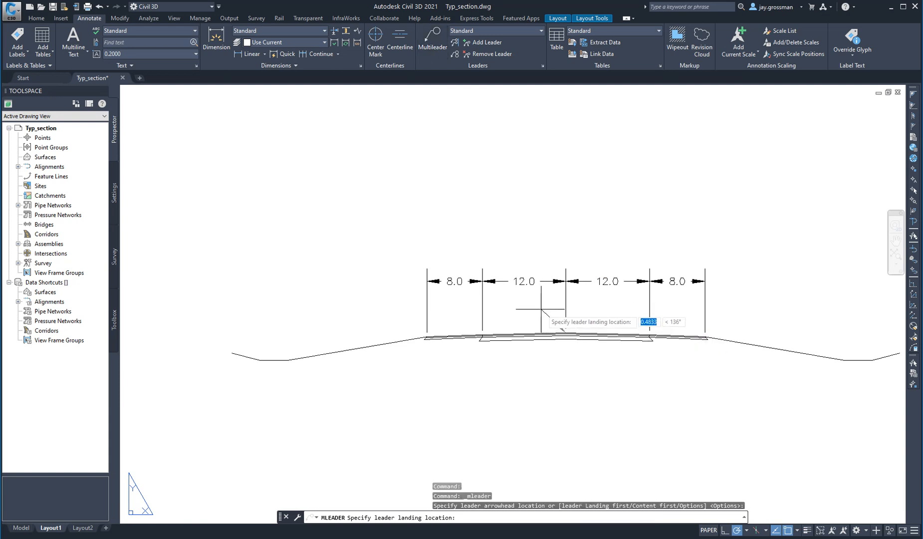
{"action": "left_click", "coordinate": [526, 236]}
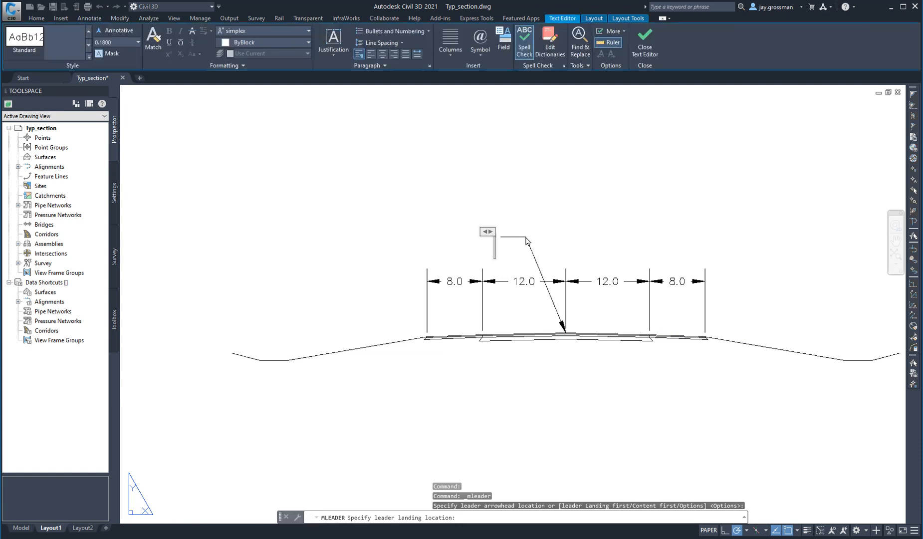
{"action": "type", "text": "Profile"}
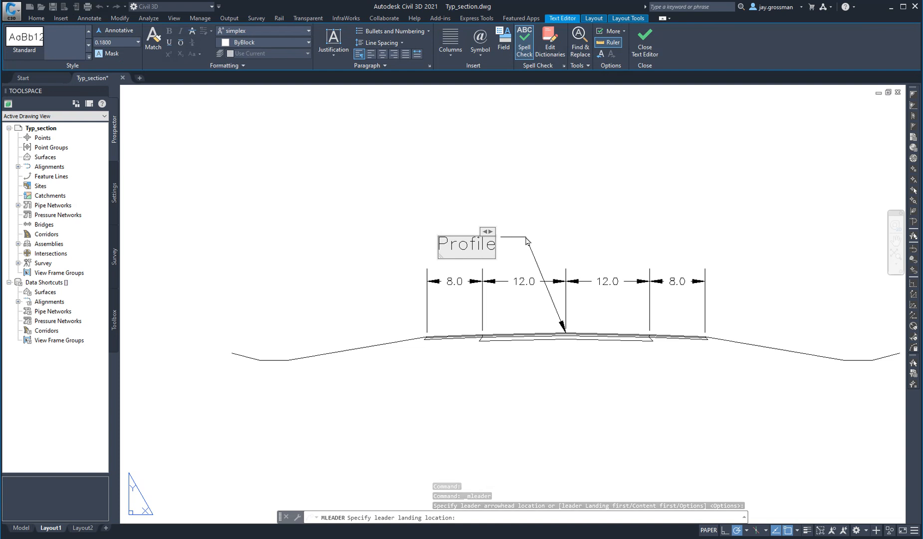
{"action": "type", "text": "Grafe"}
{"action": "key", "text": "BackSpace"}
{"action": "key", "text": "BackSpace"}
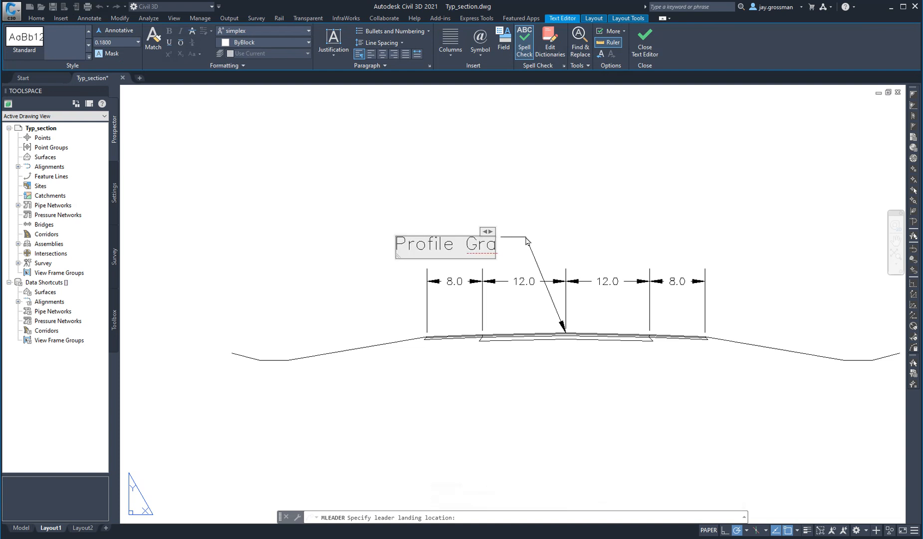
{"action": "type", "text": "de"}
{"action": "left_click", "coordinate": [538, 241]}
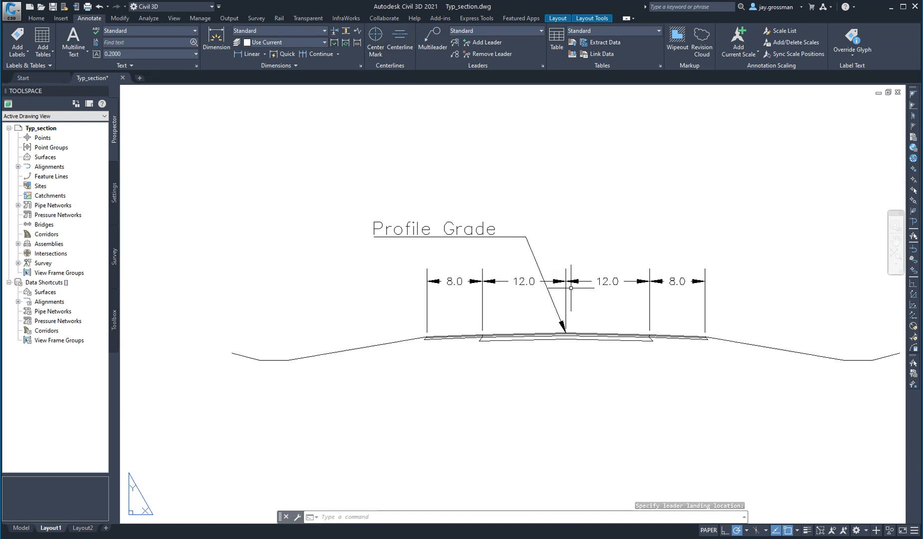
Add a multileader reading "Alignment PRJ" pointing at the centre extension line, with its text above the right-hand dimensions.
{"action": "left_click", "coordinate": [433, 40]}
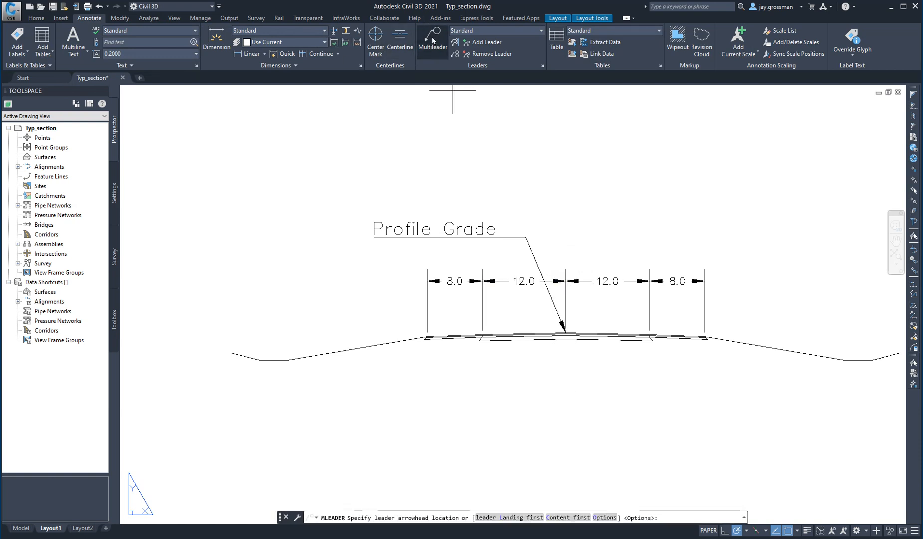
{"action": "left_click", "coordinate": [566, 275]}
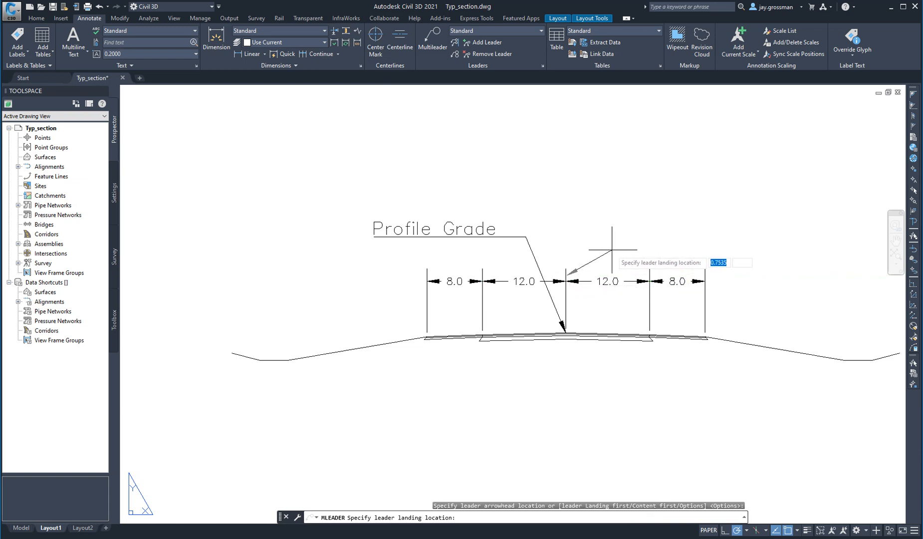
{"action": "left_click", "coordinate": [612, 240]}
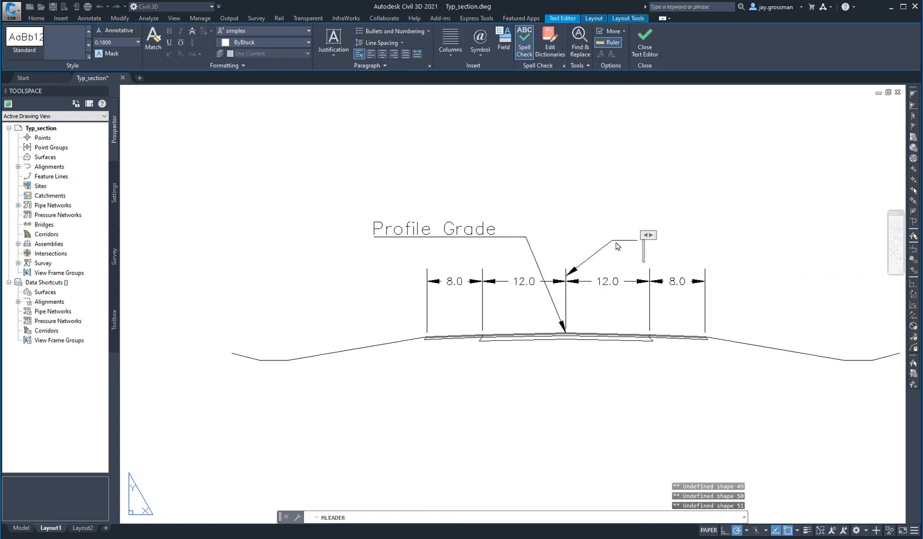
{"action": "type", "text": "Alignmen"}
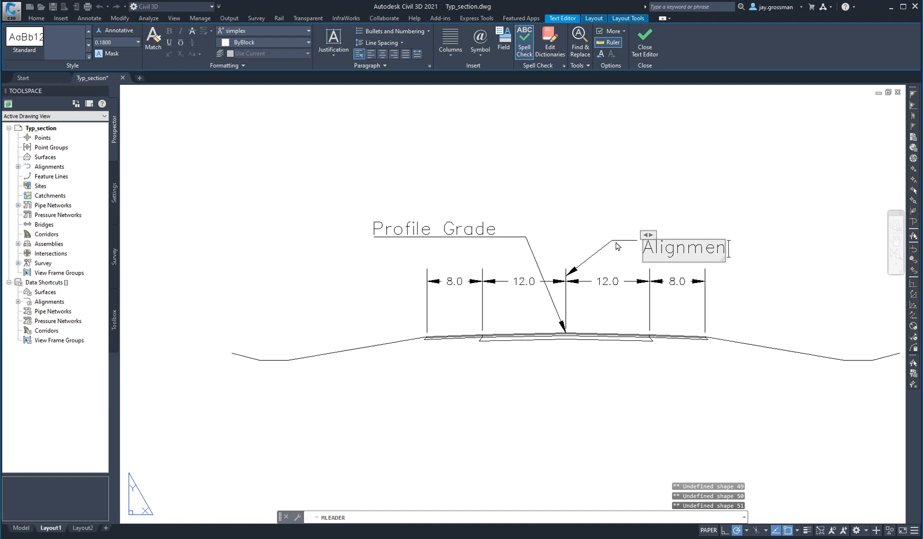
{"action": "type", "text": "t PRJ"}
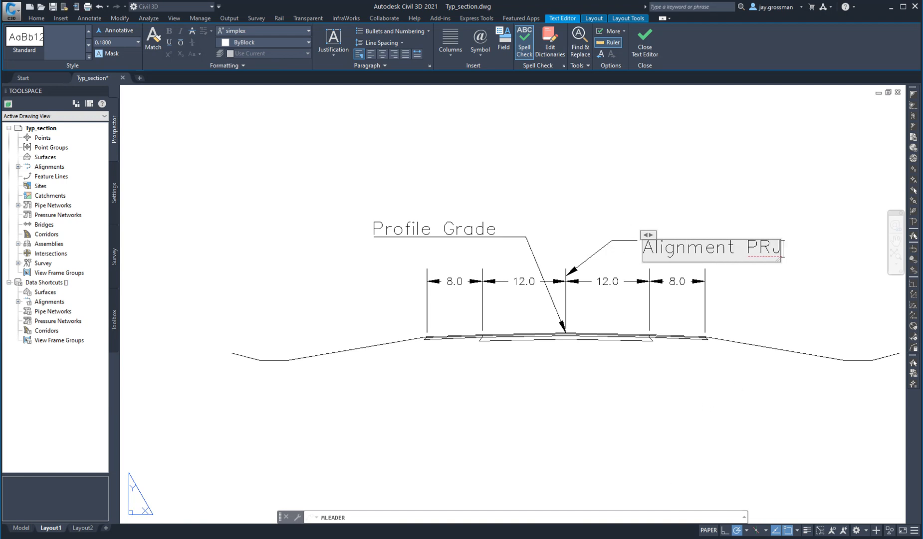
{"action": "left_click", "coordinate": [633, 215]}
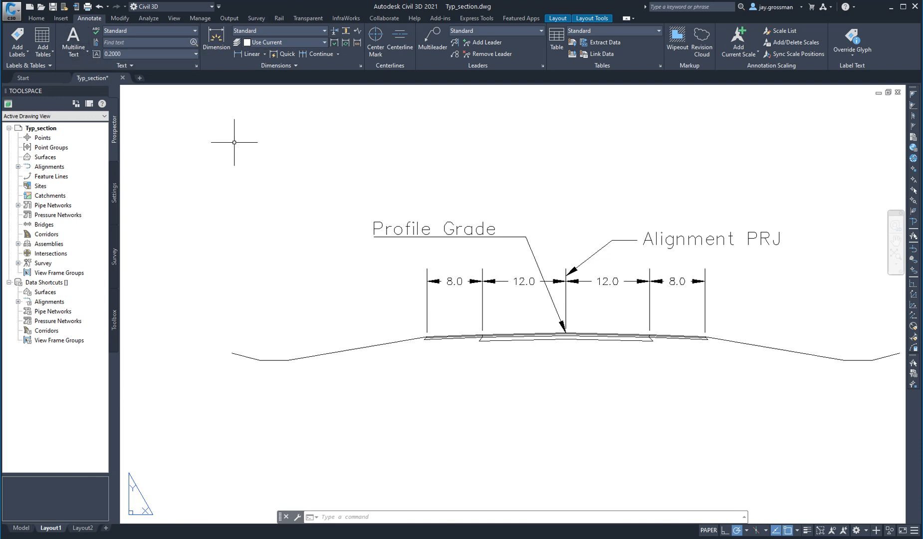
Place multiline text reading "Typical Section" and "Line PRJ" on two lines beneath the roadway section.
{"action": "left_click", "coordinate": [74, 36]}
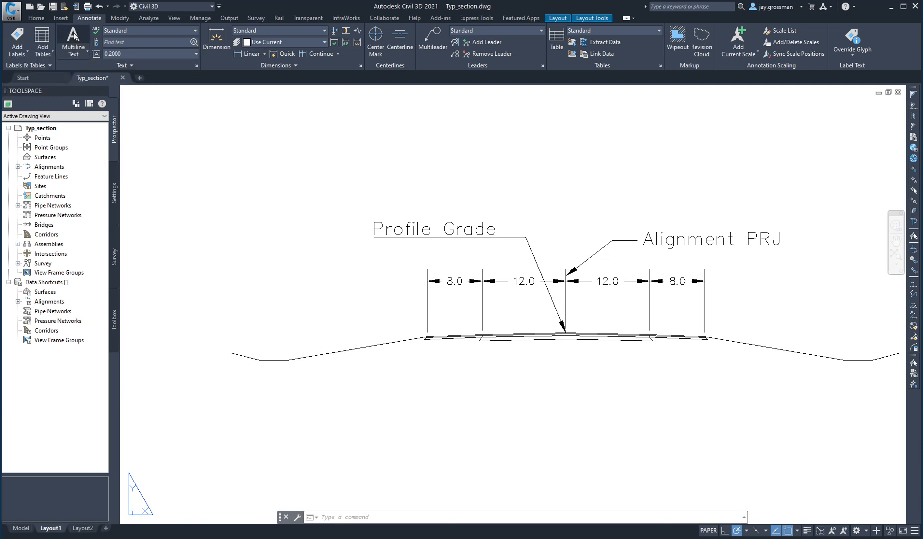
{"action": "left_click", "coordinate": [479, 354]}
{"action": "left_click", "coordinate": [649, 383]}
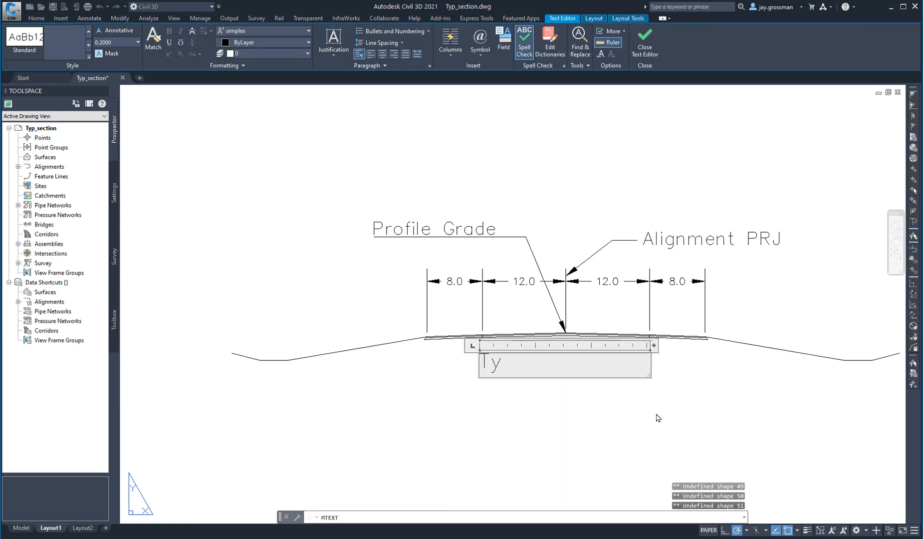
{"action": "type", "text": "Typical Section"}
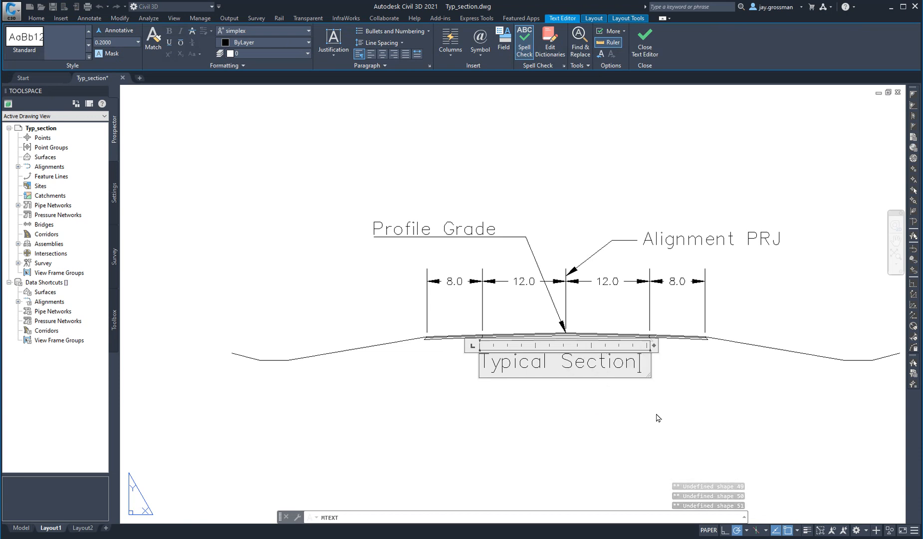
{"action": "key", "text": "Return"}
{"action": "type", "text": "L: i"}
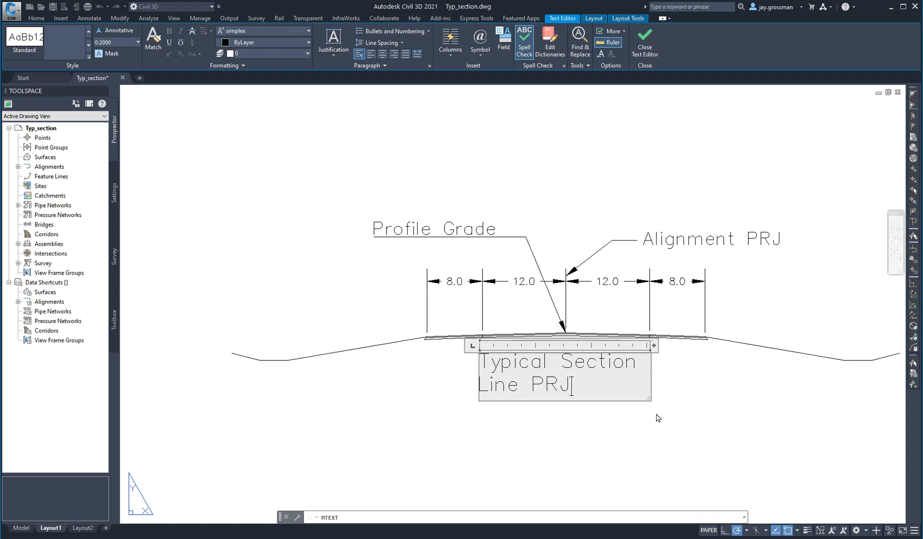
{"action": "left_click", "coordinate": [675, 435]}
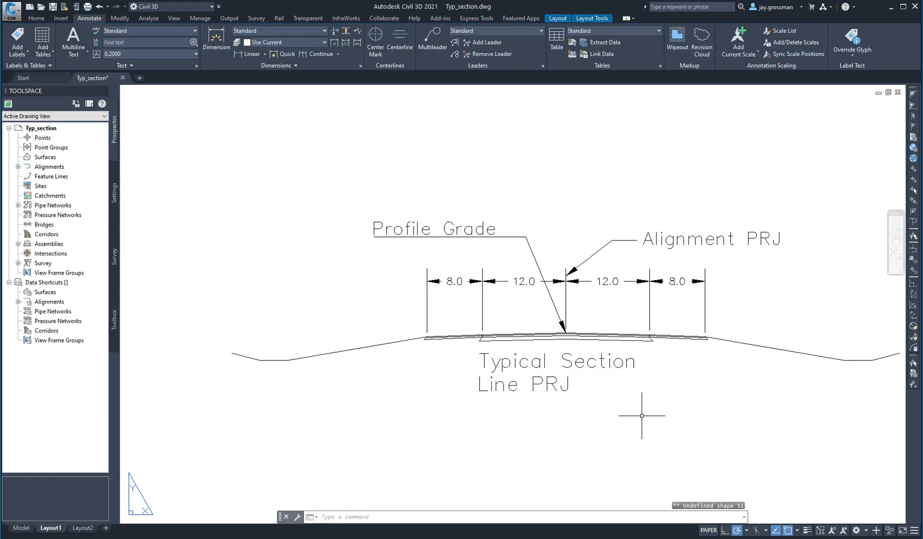
Center the two-line "Typical Section / Line PRJ" title's text and set its font to Century Gothic.
{"action": "left_click", "coordinate": [567, 385]}
{"action": "double_click", "coordinate": [567, 384]}
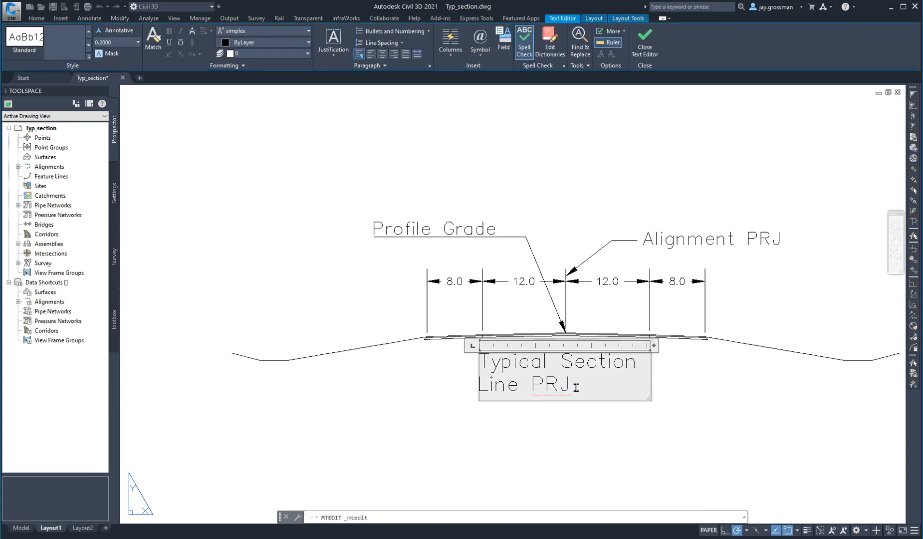
{"action": "left_click", "coordinate": [383, 54]}
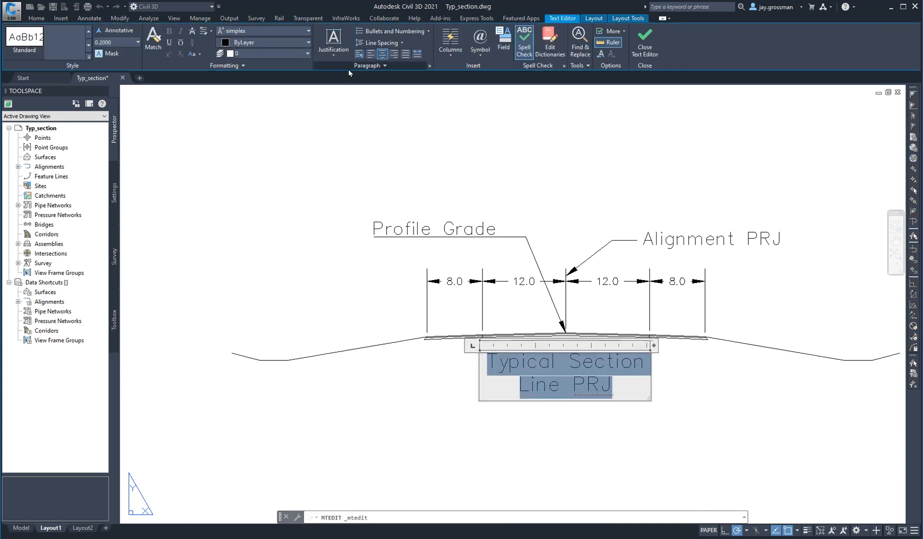
{"action": "left_click", "coordinate": [253, 31]}
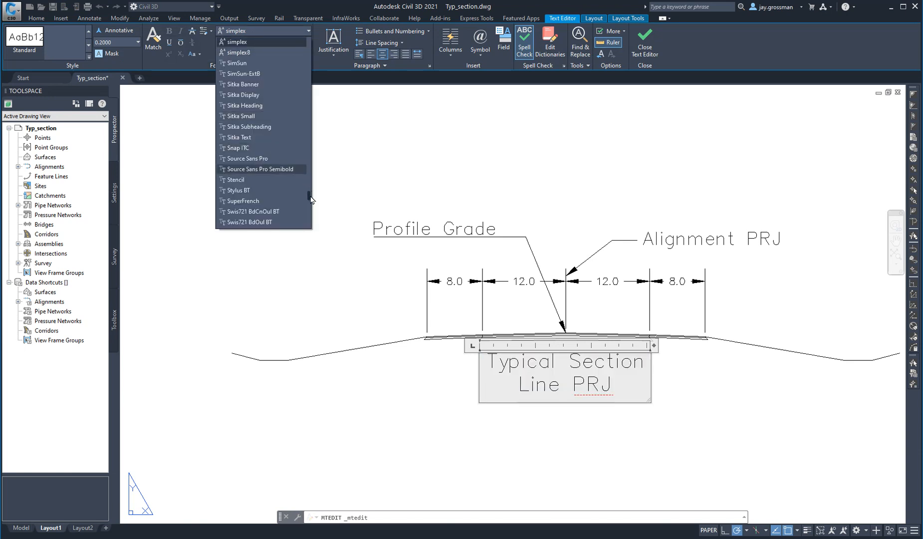
{"action": "left_click_drag", "start_coordinate": [310, 199], "coordinate": [310, 74]}
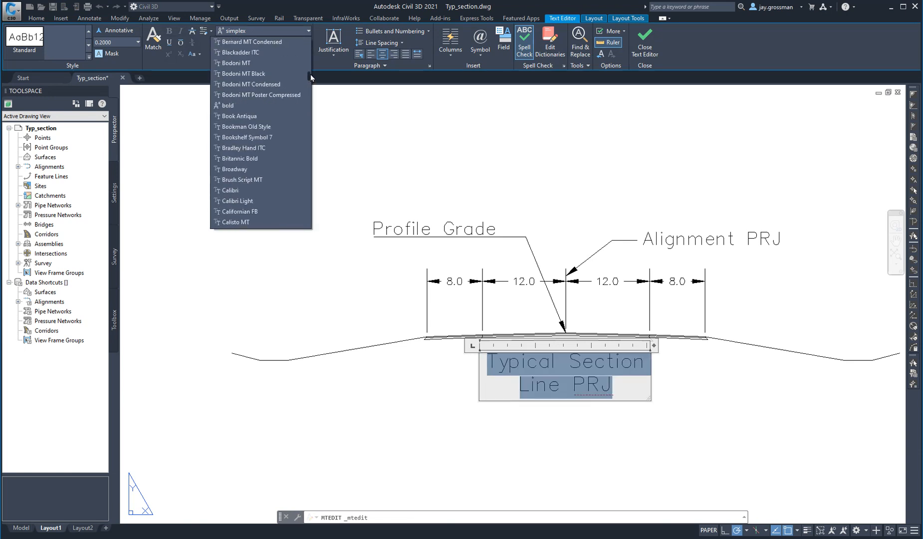
{"action": "scroll", "coordinate": [257, 140], "scroll_direction": "down", "scroll_amount": 5}
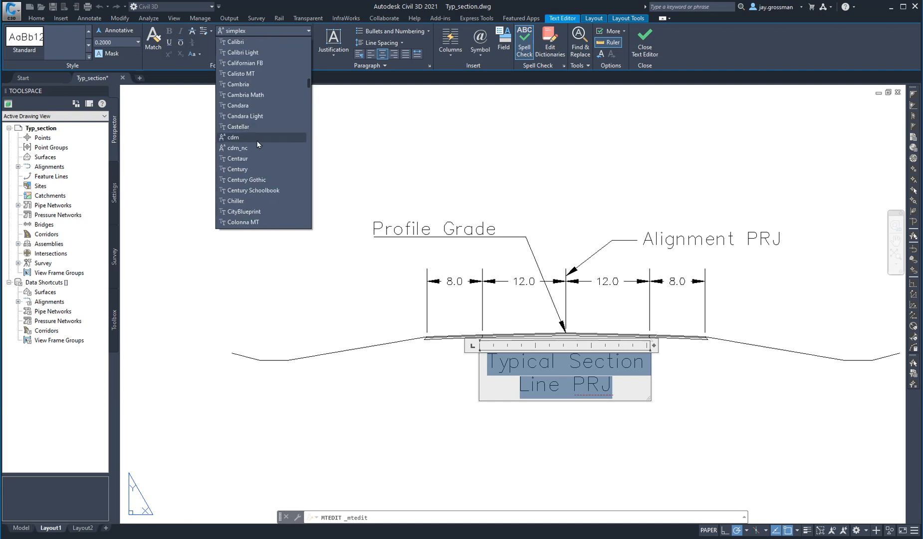
{"action": "left_click", "coordinate": [246, 179]}
{"action": "left_click", "coordinate": [452, 353]}
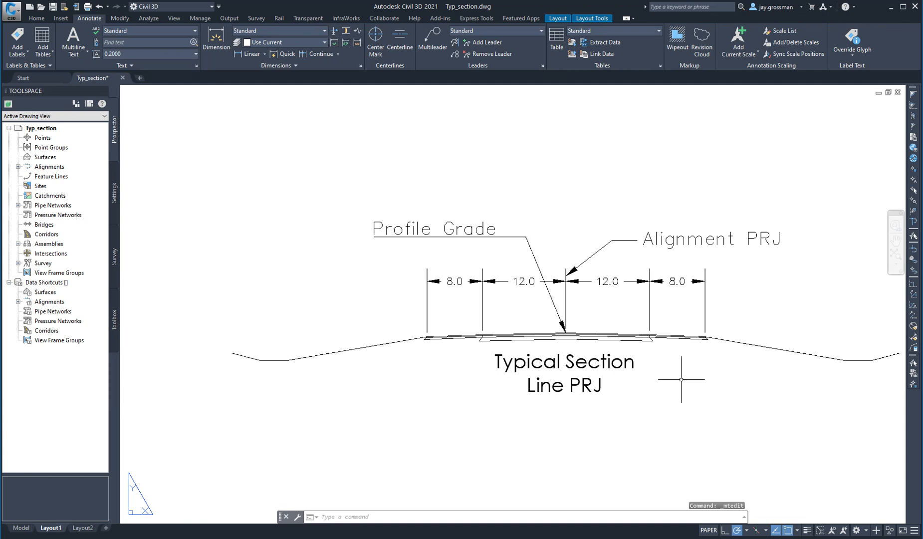
Move the "Typical Section / Line PRJ" title slightly lower beneath the roadway section.
{"action": "left_click", "coordinate": [582, 363]}
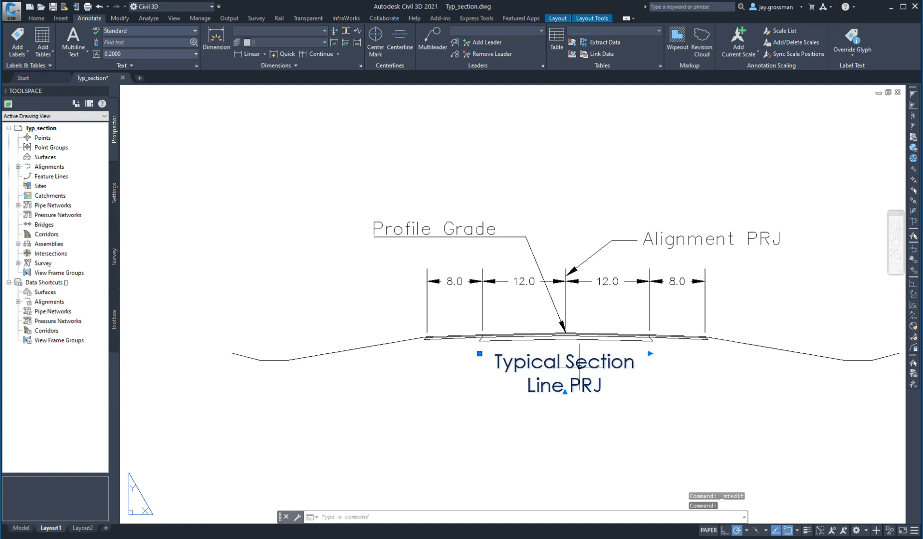
{"action": "left_click_drag", "start_coordinate": [580, 372], "coordinate": [584, 390]}
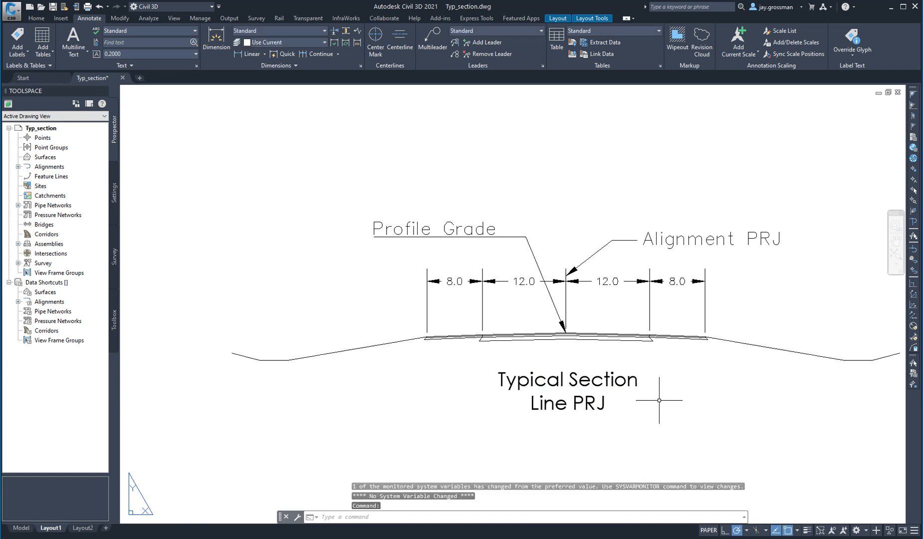
{"action": "left_click", "coordinate": [688, 399]}
{"action": "key", "text": "Escape"}
{"action": "key", "text": "Escape"}
{"action": "key", "text": "Escape"}
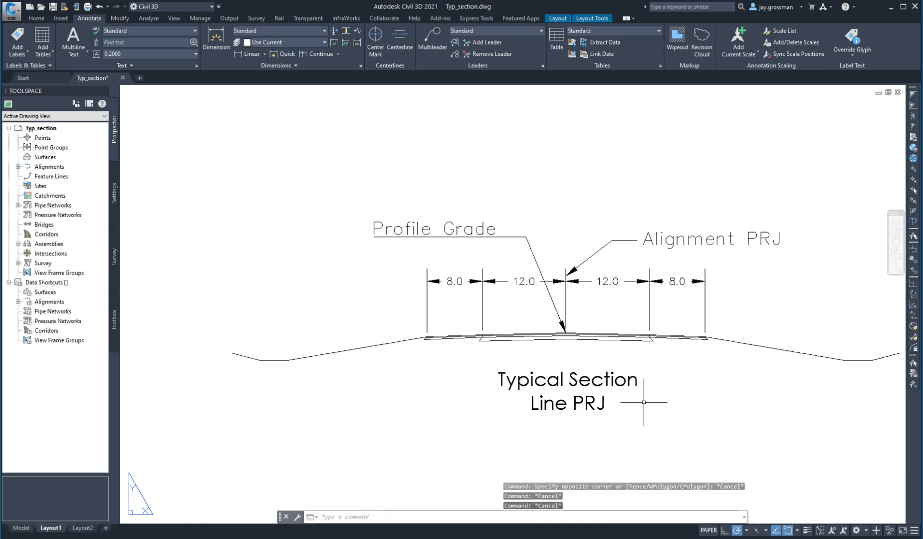
Add multiline text reading "4:1" over the side slope just beyond the right shoulder.
{"action": "scroll", "coordinate": [643, 402], "scroll_direction": "down", "scroll_amount": 2}
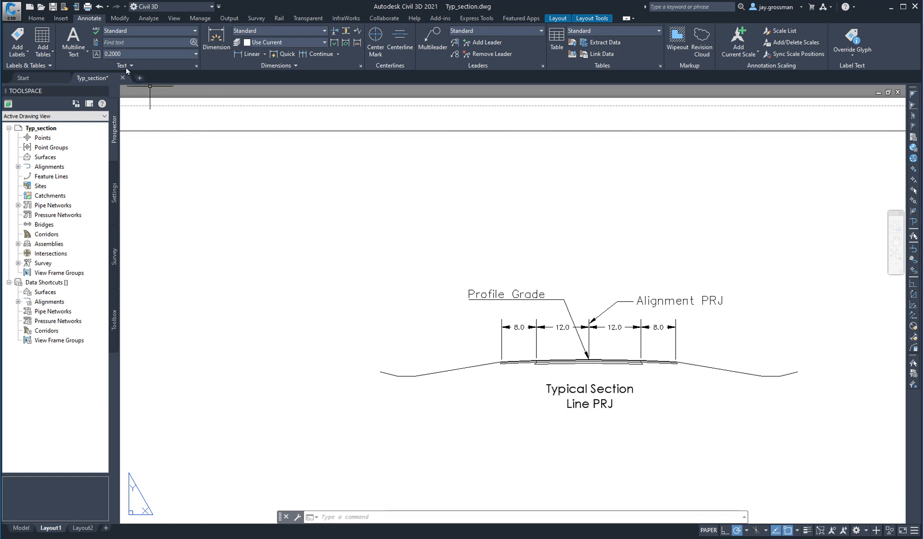
{"action": "left_click", "coordinate": [73, 43]}
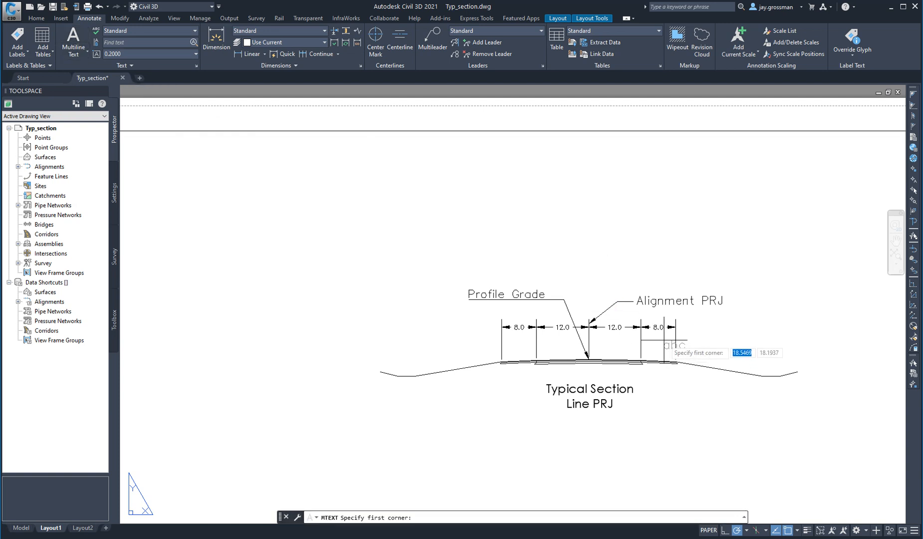
{"action": "scroll", "coordinate": [718, 369], "scroll_direction": "up", "scroll_amount": 5}
{"action": "left_click", "coordinate": [677, 338]}
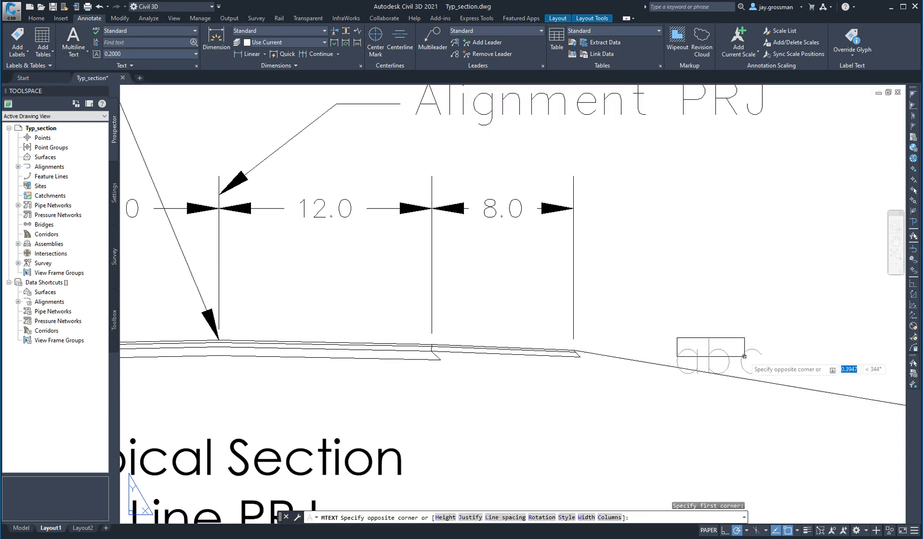
{"action": "left_click", "coordinate": [769, 366]}
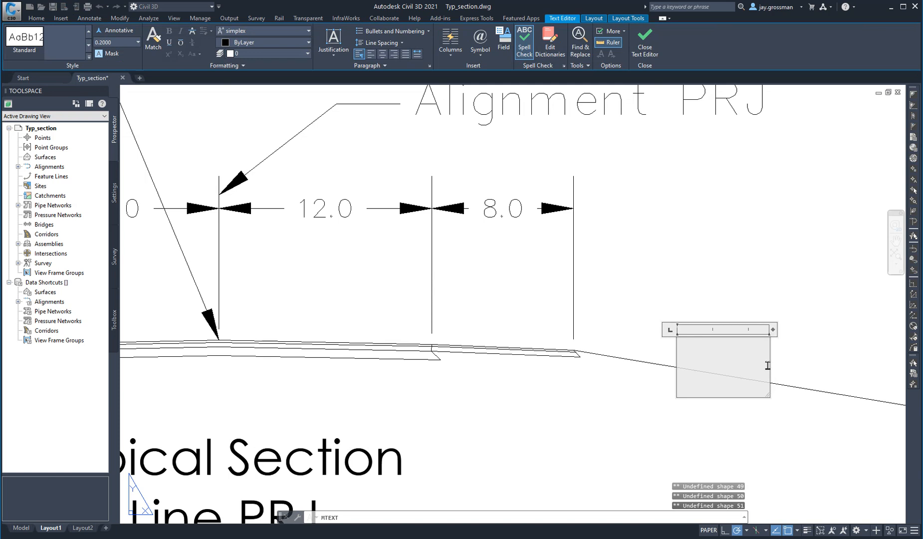
{"action": "left_click", "coordinate": [795, 361]}
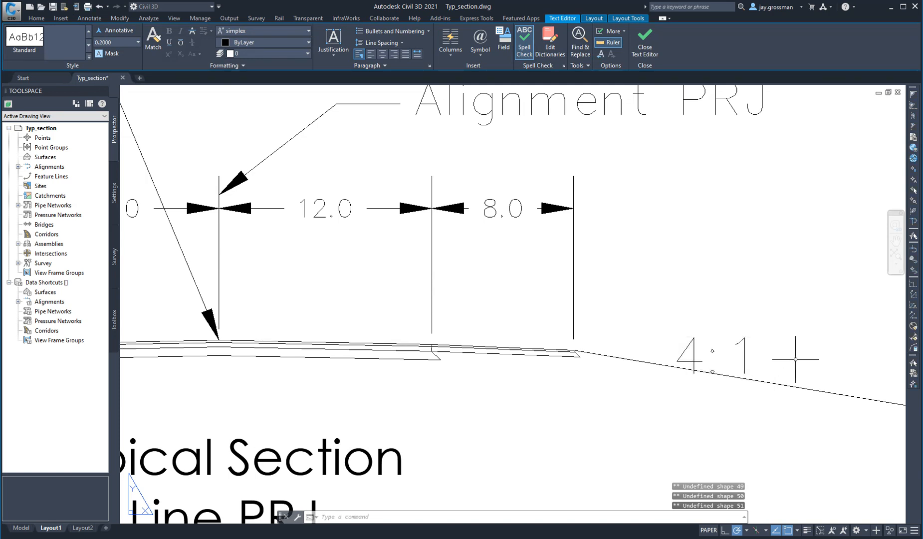
{"action": "left_click", "coordinate": [745, 354]}
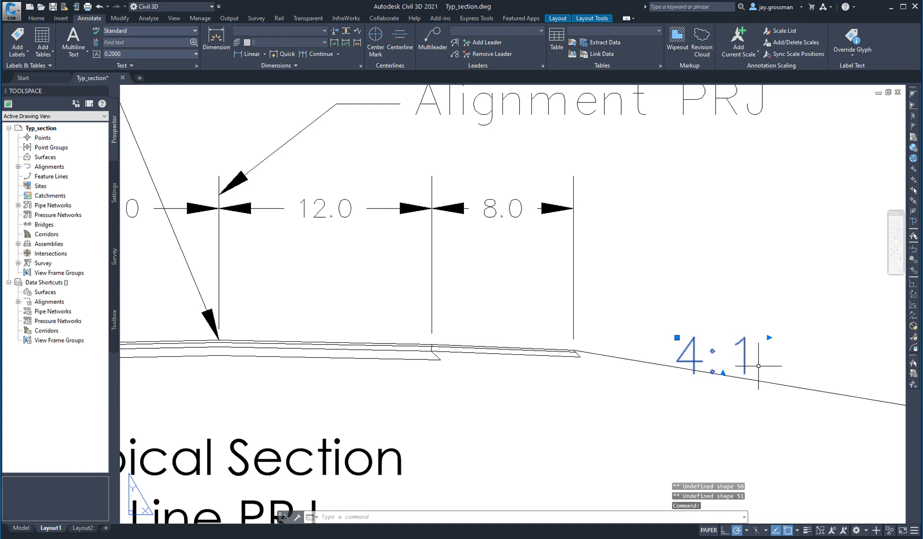
{"action": "left_click", "coordinate": [769, 337]}
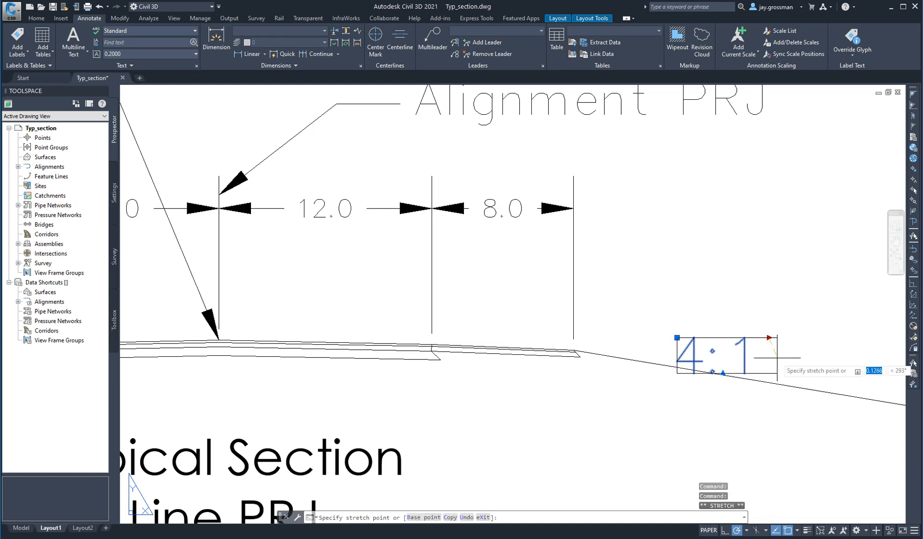
{"action": "key", "text": "Escape"}
{"action": "key", "text": "Escape"}
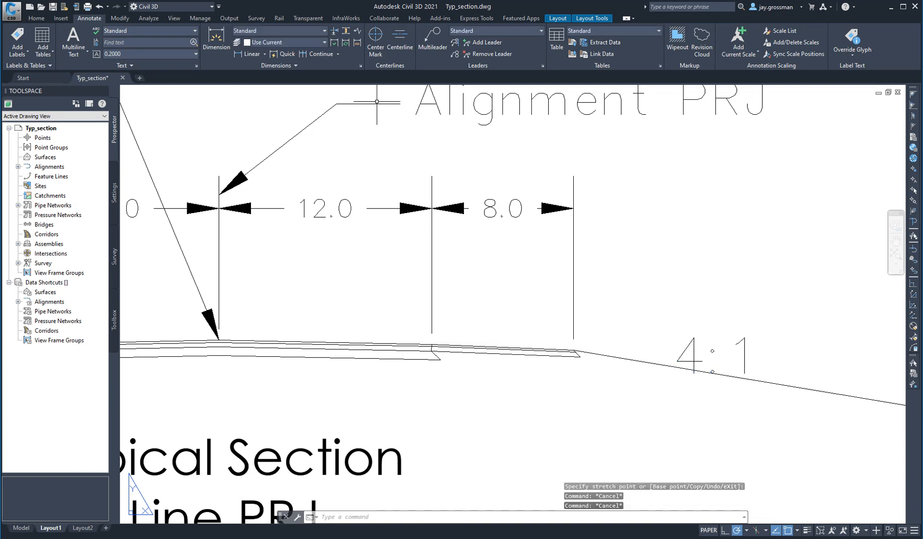
Rotate the "4:1" text clockwise about its middle so it runs parallel to the right side slope.
{"action": "left_click", "coordinate": [120, 19]}
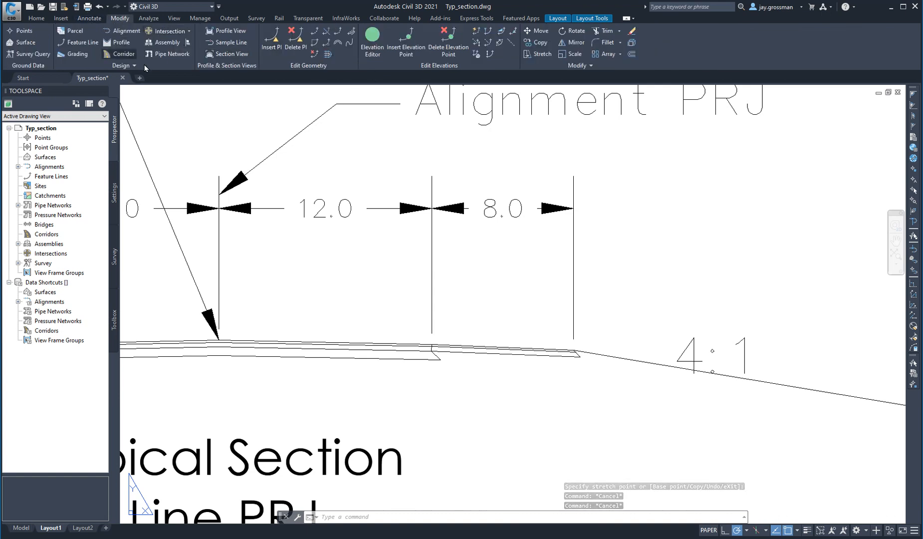
{"action": "left_click", "coordinate": [37, 18]}
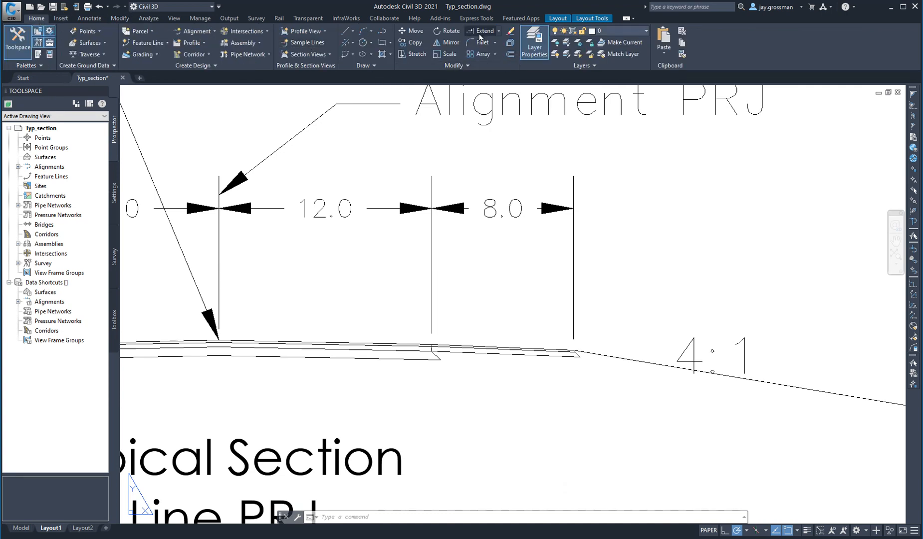
{"action": "left_click", "coordinate": [462, 64]}
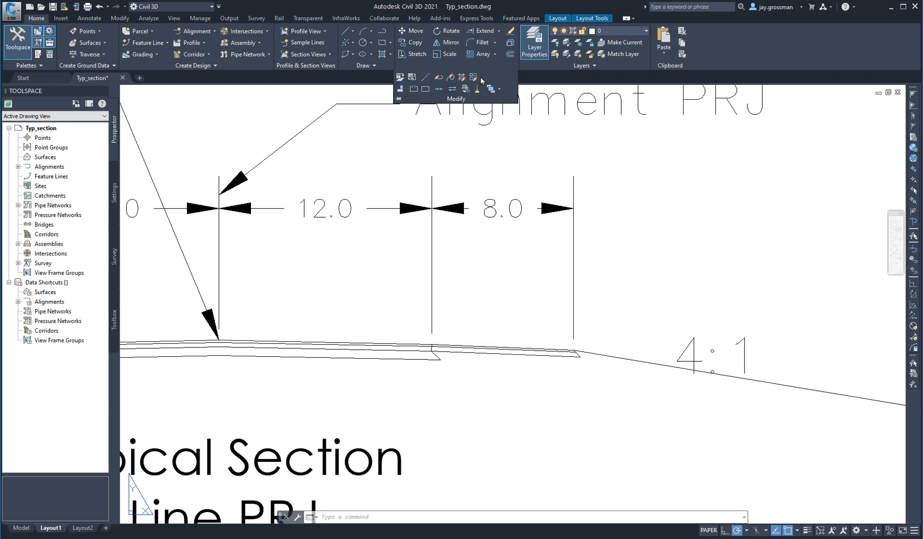
{"action": "left_click", "coordinate": [445, 31]}
{"action": "left_click", "coordinate": [693, 344]}
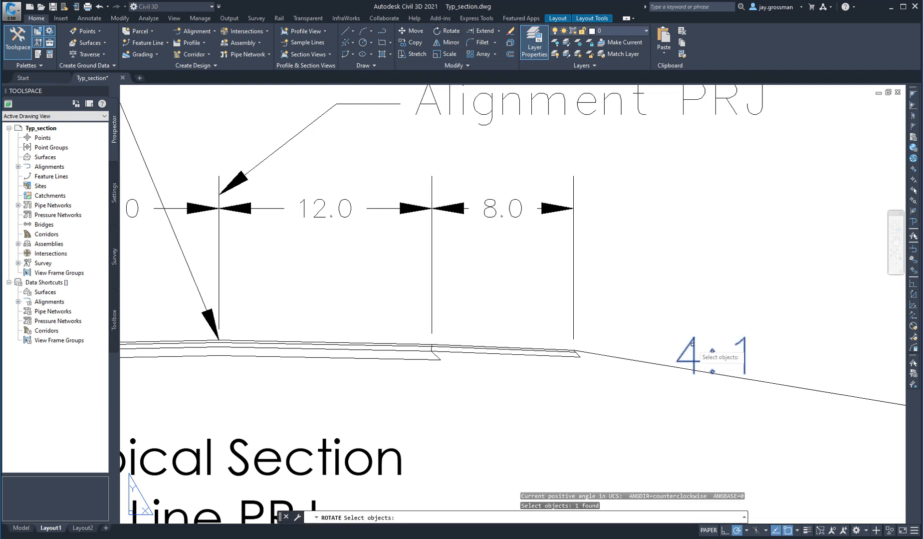
{"action": "key", "text": "Return"}
{"action": "left_click", "coordinate": [706, 356]}
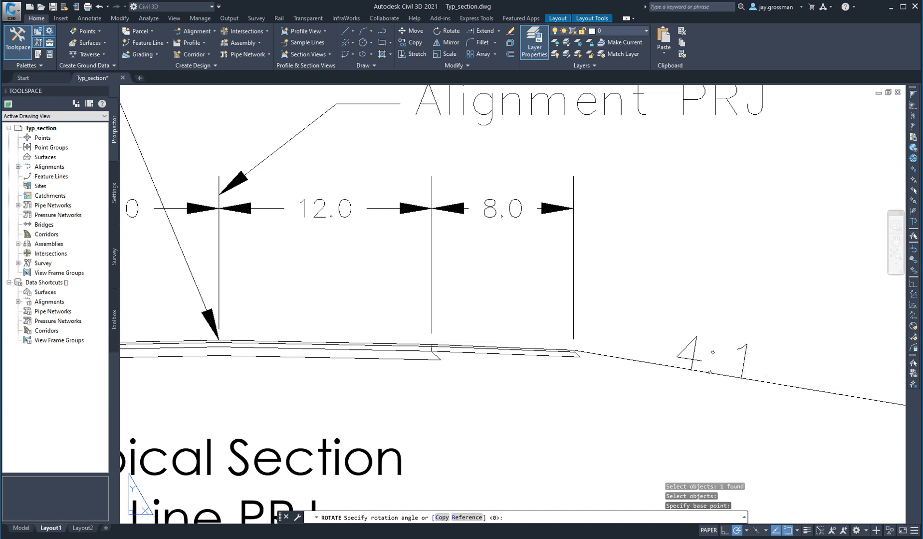
{"action": "key", "text": "Escape"}
{"action": "key", "text": "Escape"}
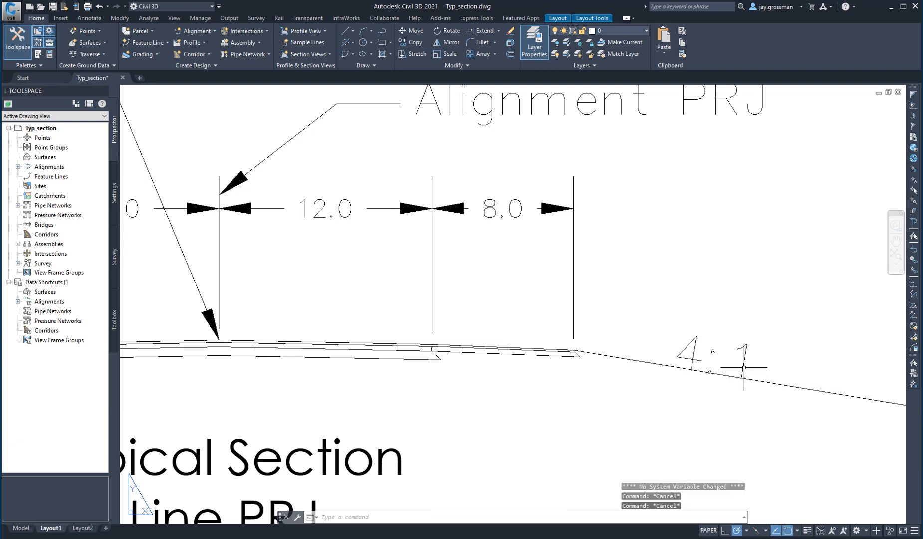
Move the rotated "4:1" text slightly up and to the right, clear of the side slope line.
{"action": "left_click", "coordinate": [744, 363]}
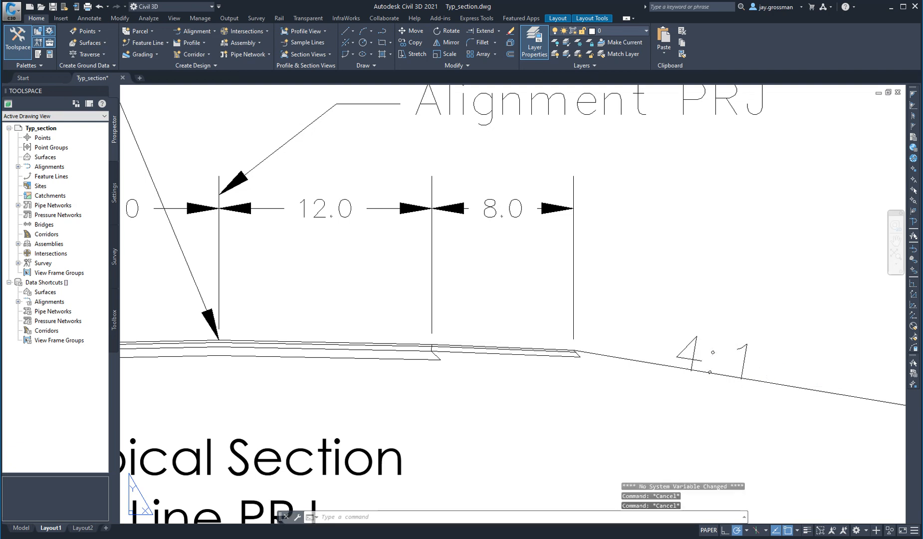
{"action": "double_click", "coordinate": [744, 366]}
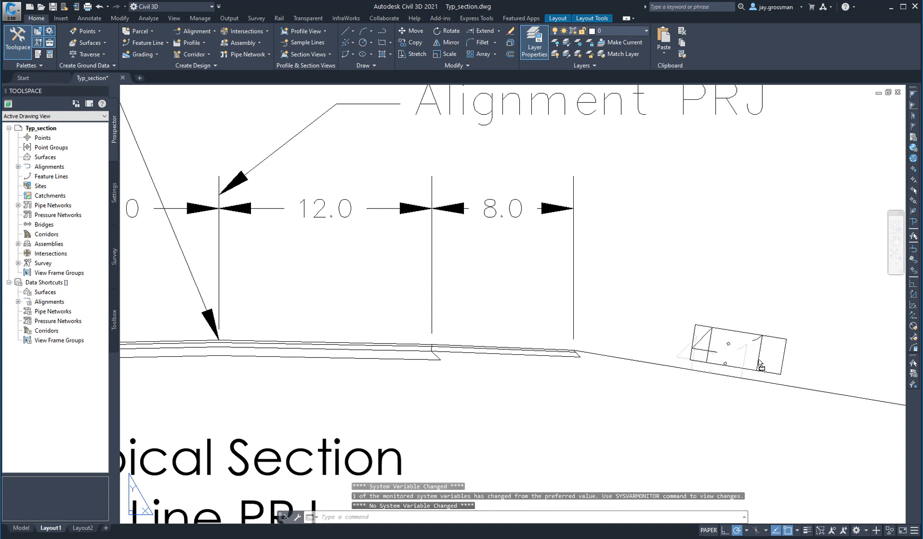
{"action": "left_click", "coordinate": [729, 407]}
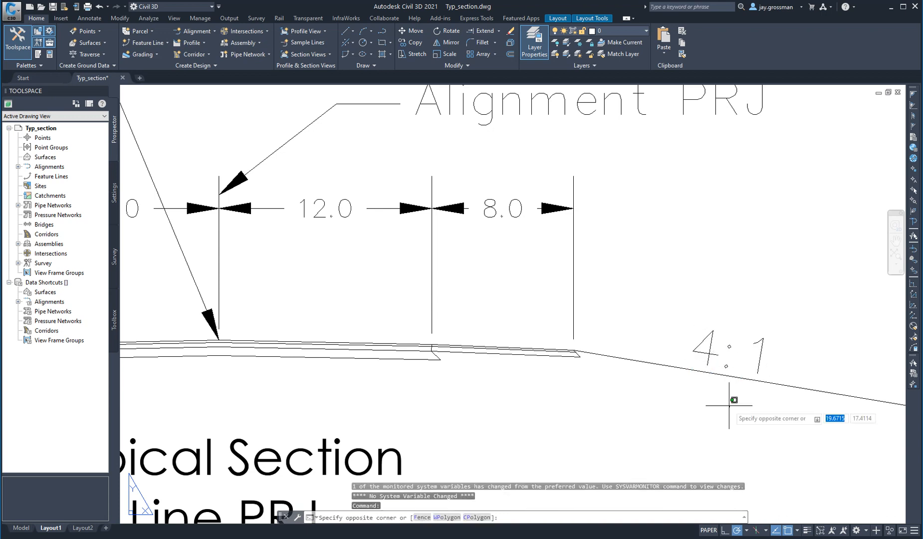
{"action": "key", "text": "Escape"}
{"action": "key", "text": "Escape"}
{"action": "scroll", "coordinate": [717, 404], "scroll_direction": "down", "scroll_amount": 5}
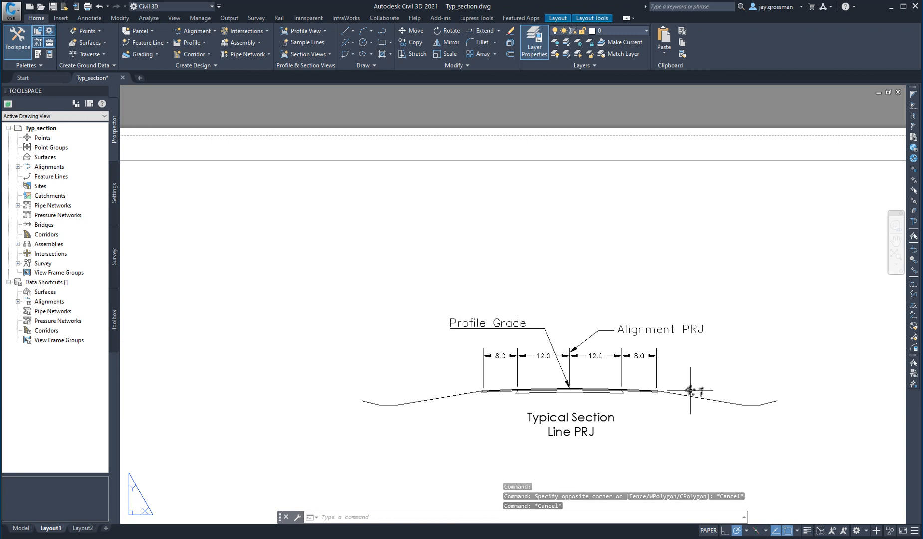
Set the text height of the "4:1" slope label to 0.10.
{"action": "double_click", "coordinate": [692, 391]}
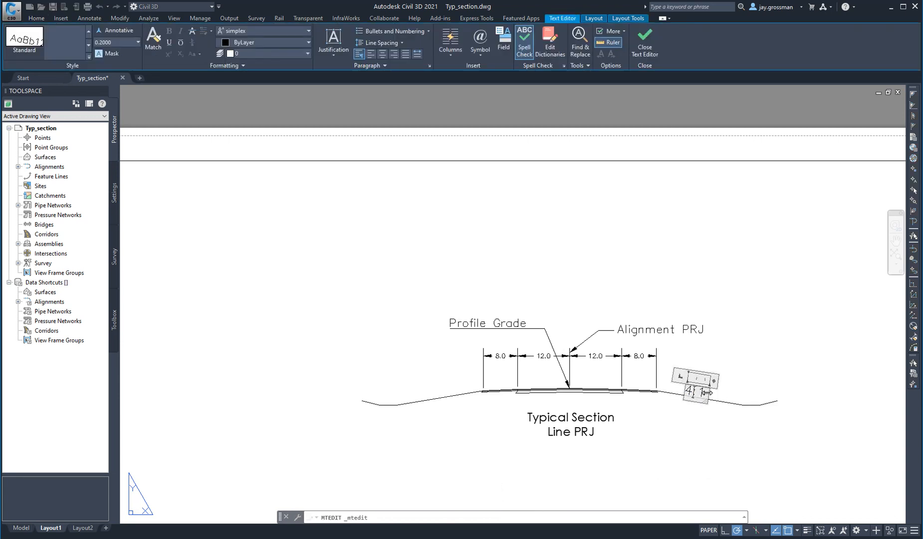
{"action": "left_click", "coordinate": [711, 397]}
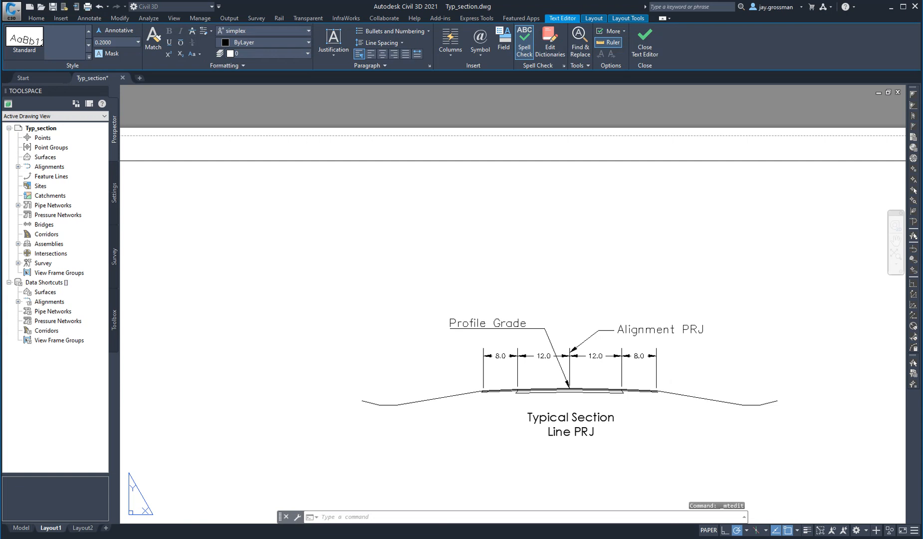
{"action": "scroll", "coordinate": [709, 394], "scroll_direction": "up", "scroll_amount": 5}
{"action": "left_click", "coordinate": [709, 396]}
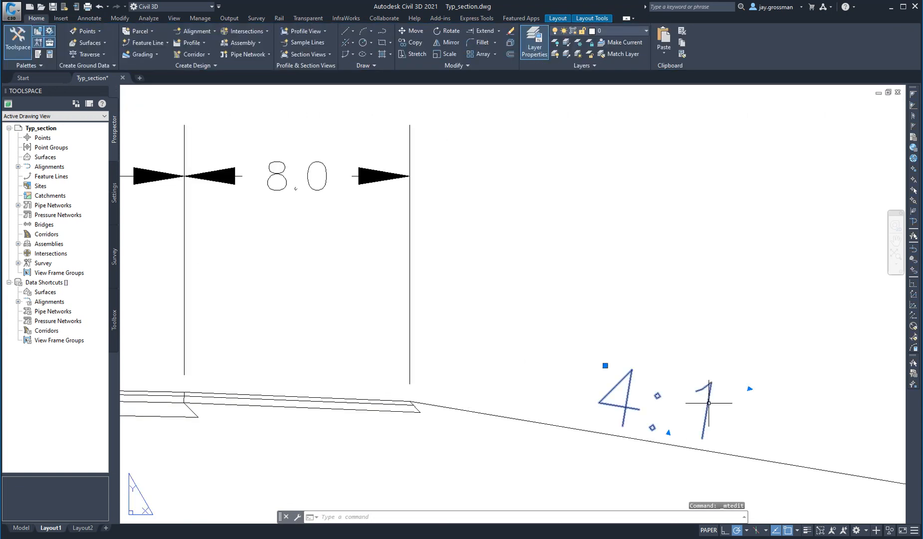
{"action": "double_click", "coordinate": [609, 415]}
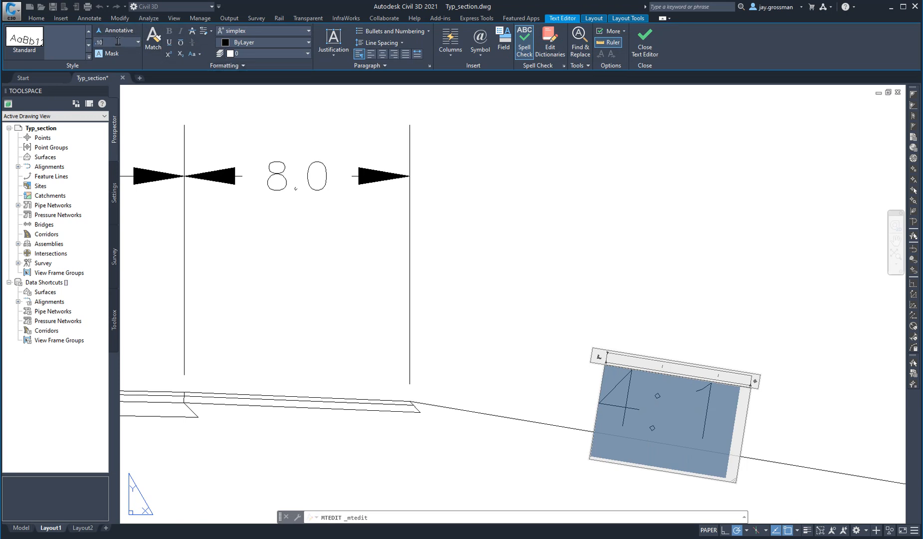
{"action": "left_click", "coordinate": [118, 42]}
{"action": "type", "text": ".10"}
{"action": "key", "text": "Return"}
{"action": "left_click", "coordinate": [608, 271]}
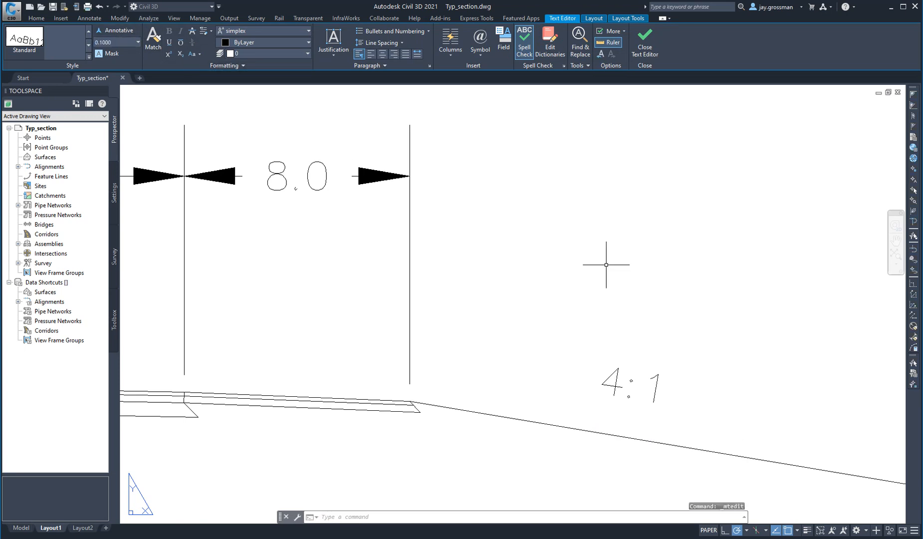
Move the "4:1" slope label down and right to sit just above the side slope line.
{"action": "scroll", "coordinate": [623, 434], "scroll_direction": "down", "scroll_amount": 4}
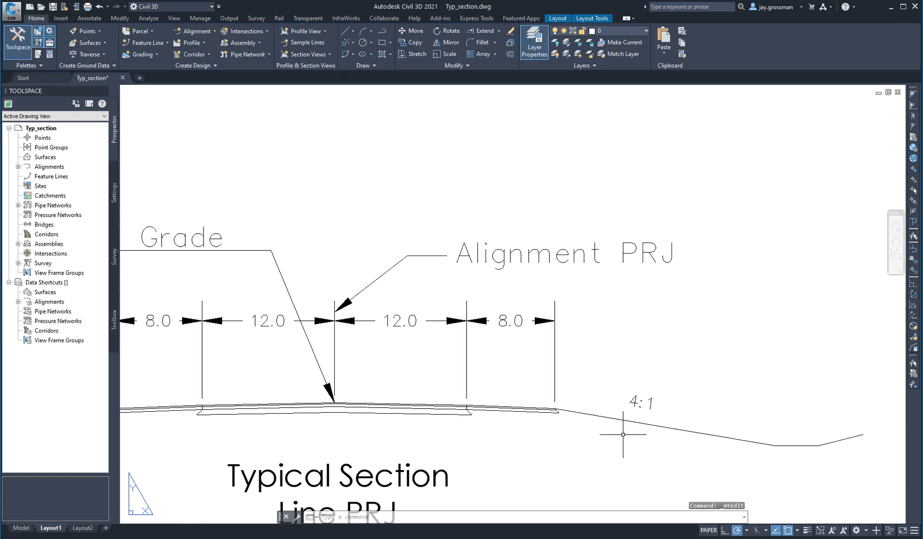
{"action": "left_click", "coordinate": [636, 400]}
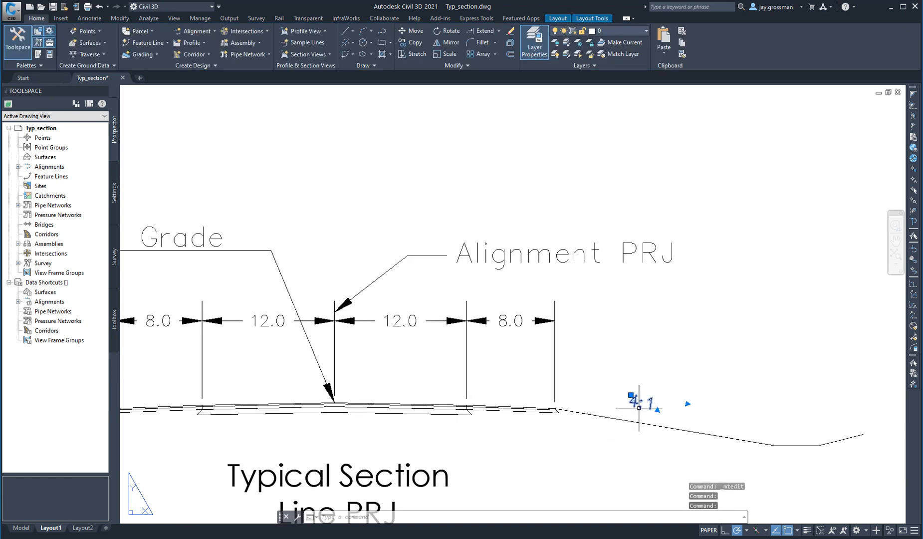
{"action": "left_click", "coordinate": [631, 395]}
{"action": "left_click", "coordinate": [642, 409]}
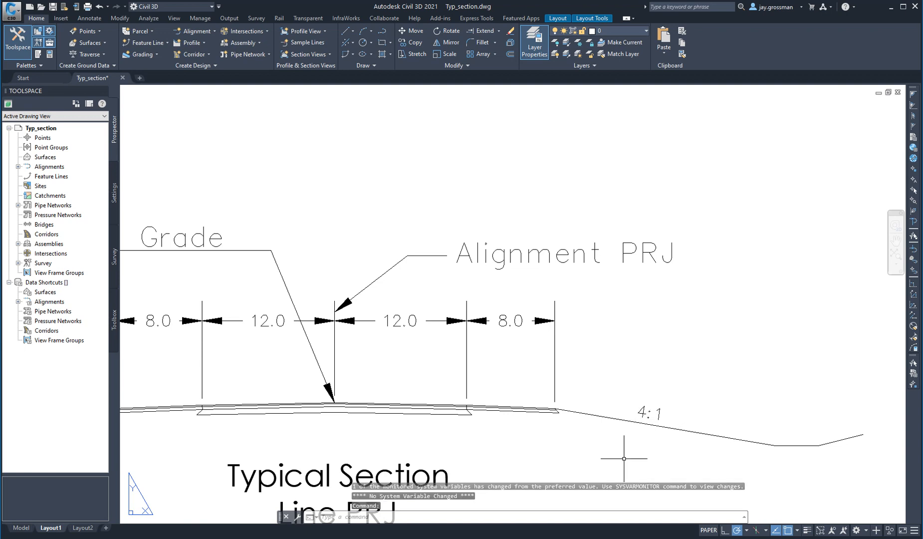
{"action": "key", "text": "Escape"}
{"action": "key", "text": "Escape"}
{"action": "scroll", "coordinate": [640, 433], "scroll_direction": "down", "scroll_amount": 6}
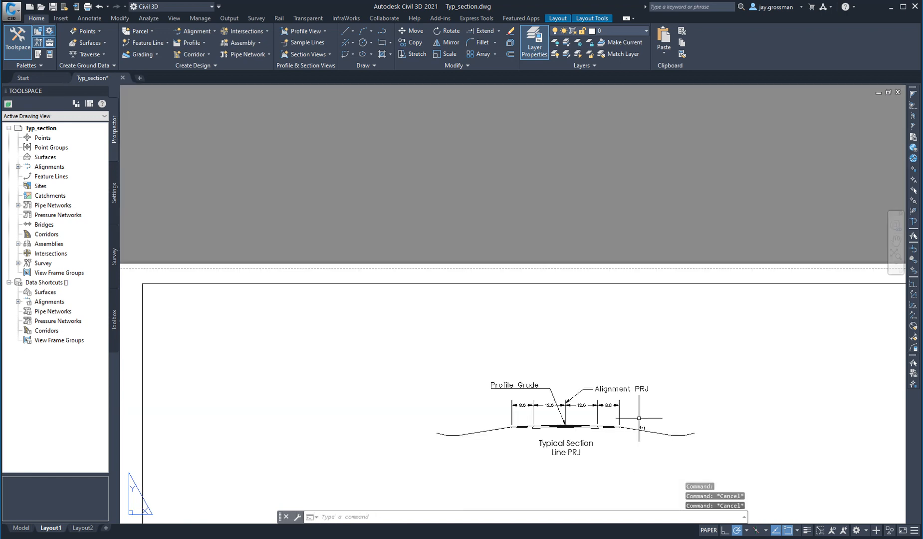
{"action": "scroll", "coordinate": [697, 416], "scroll_direction": "up", "scroll_amount": 3}
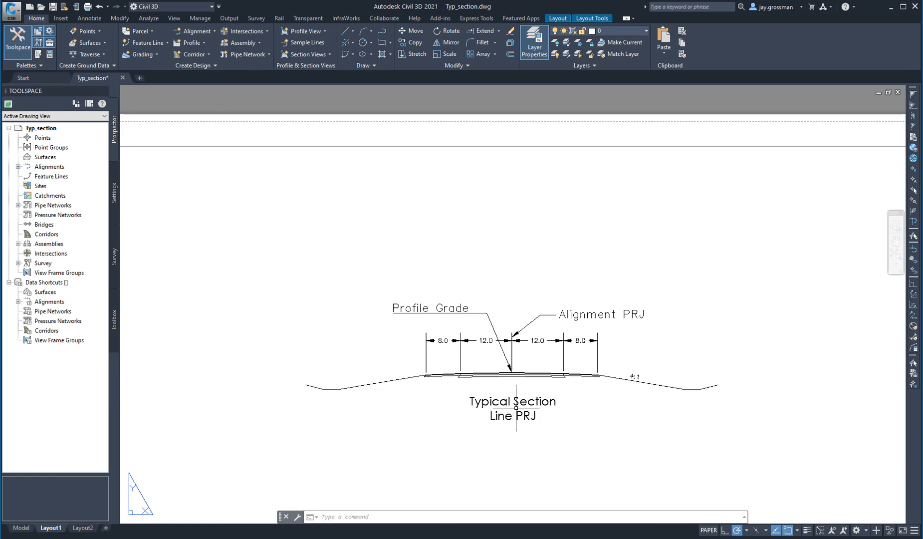
{"action": "scroll", "coordinate": [534, 384], "scroll_direction": "up", "scroll_amount": 5}
{"action": "scroll", "coordinate": [537, 389], "scroll_direction": "down", "scroll_amount": 3}
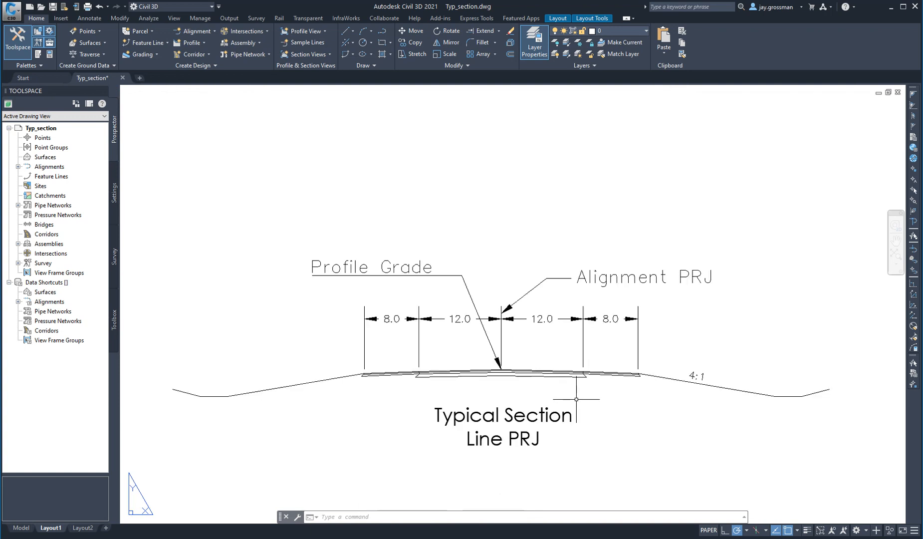
Start a multiline text note below the right side slope, beginning with "165 lbs/SY".
{"action": "mouse_move", "coordinate": [591, 418]}
{"action": "middle_mouse_down"}
{"action": "mouse_move", "coordinate": [599, 369]}
{"action": "mouse_move", "coordinate": [623, 378]}
{"action": "mouse_move", "coordinate": [545, 385]}
{"action": "middle_mouse_up"}
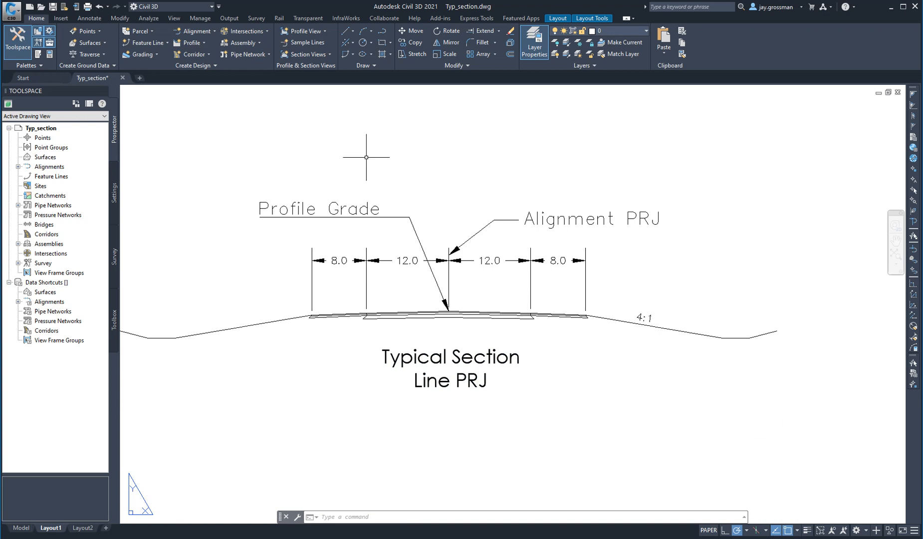
{"action": "left_click", "coordinate": [83, 18]}
{"action": "left_click", "coordinate": [65, 33]}
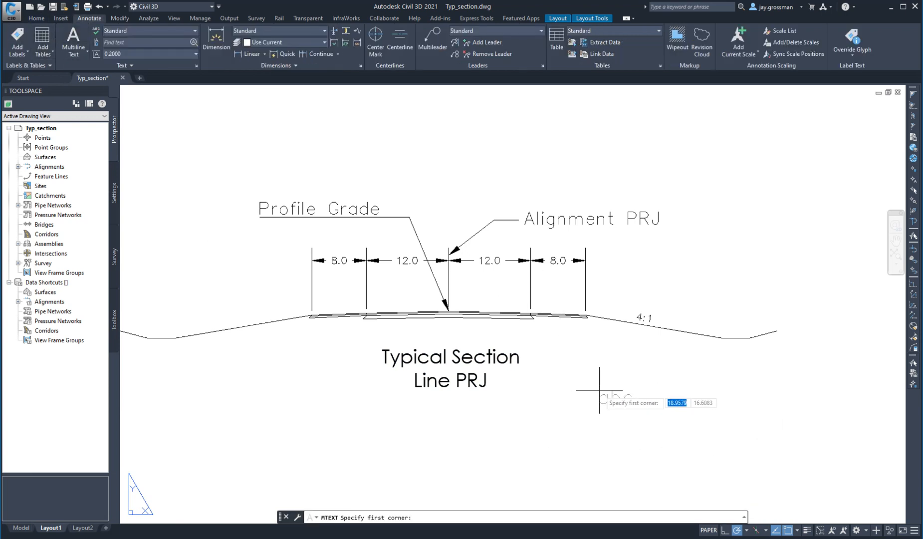
{"action": "left_click", "coordinate": [648, 395]}
{"action": "left_click", "coordinate": [810, 441]}
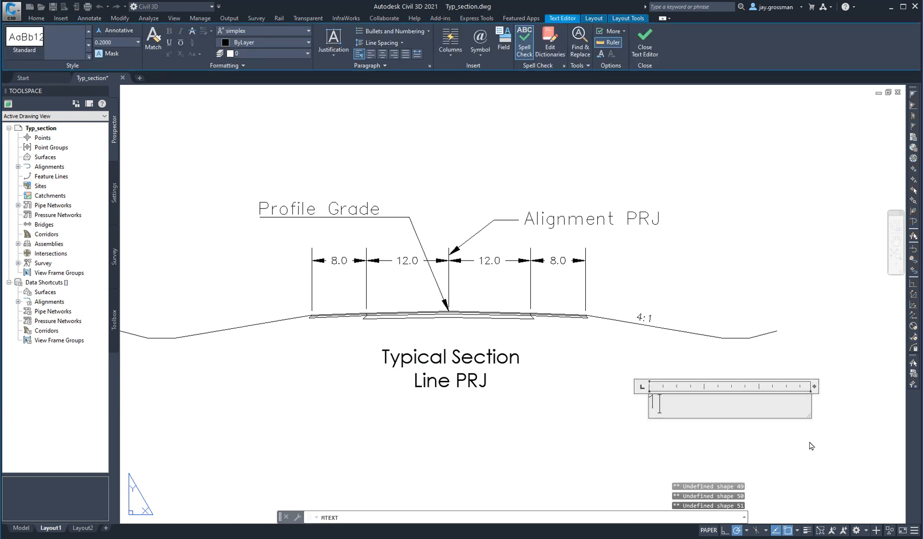
{"action": "type", "text": "1"}
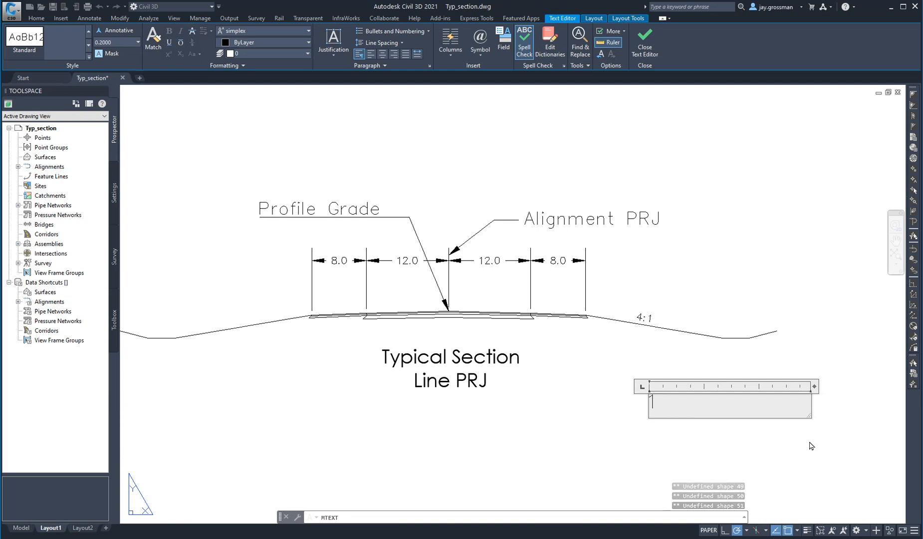
{"action": "type", "text": "65 lbs"}
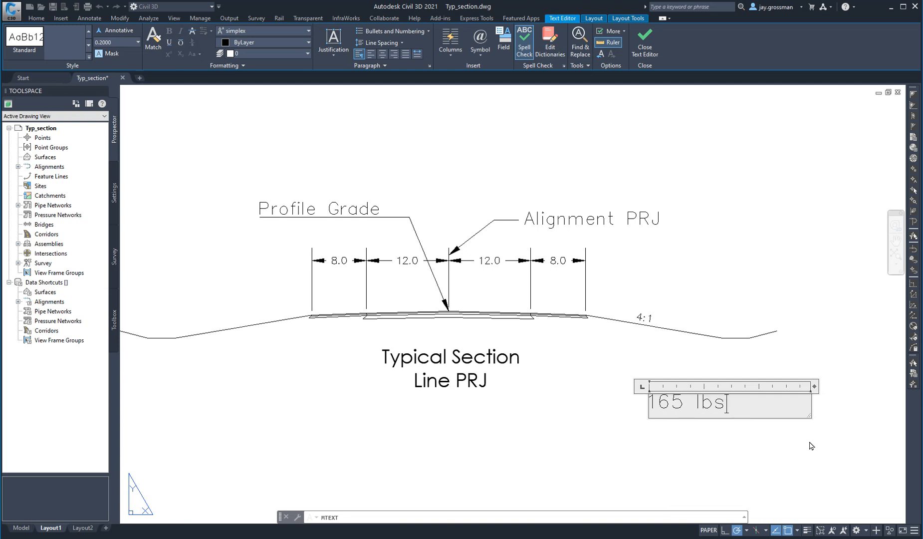
{"action": "type", "text": "/SY"}
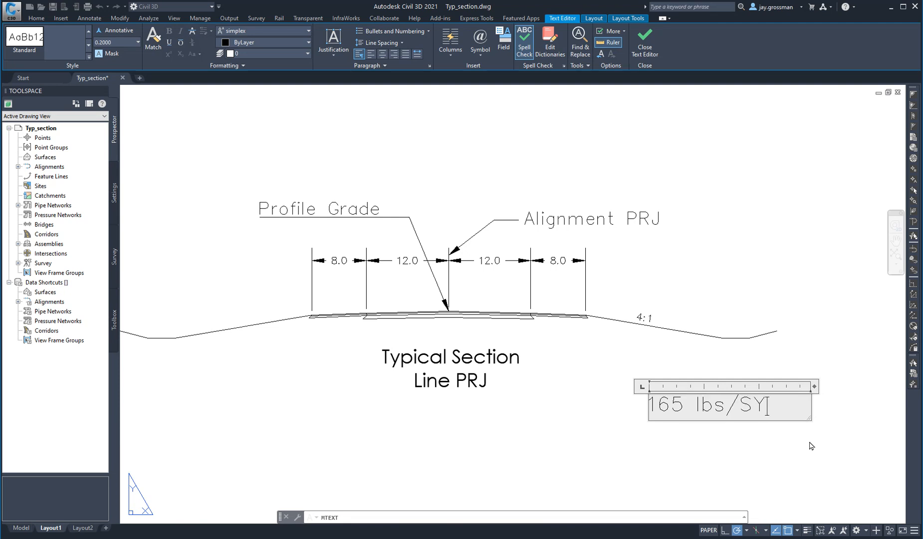
Continue the pavement note with "HMA Surface" and finish editing the text.
{"action": "type", "text": "HMSA"}
{"action": "key", "text": "BackSpace"}
{"action": "key", "text": "BackSpace"}
{"action": "type", "text": "A"}
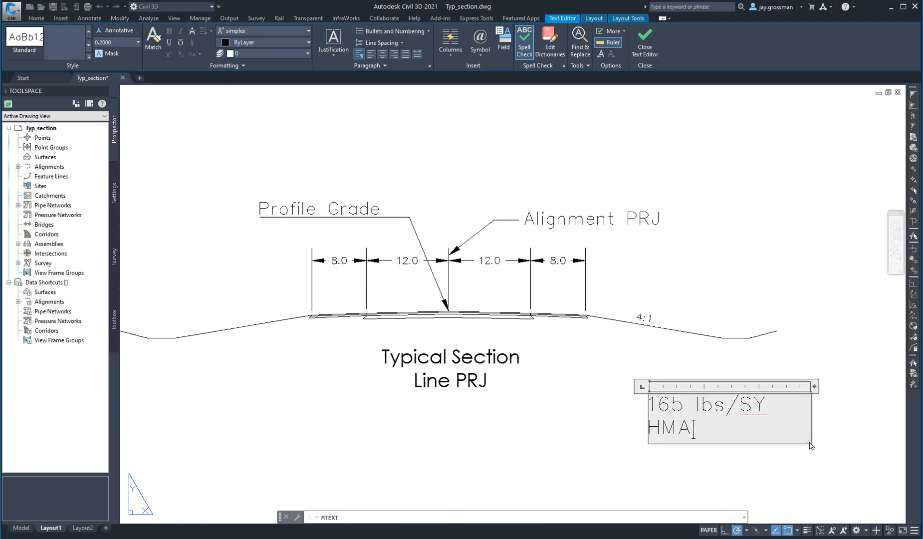
{"action": "type", "text": " Syrfa"}
{"action": "key", "text": "BackSpace"}
{"action": "key", "text": "BackSpace"}
{"action": "key", "text": "BackSpace"}
{"action": "key", "text": "BackSpace"}
{"action": "key", "text": "BackSpace"}
{"action": "type", "text": "urface"}
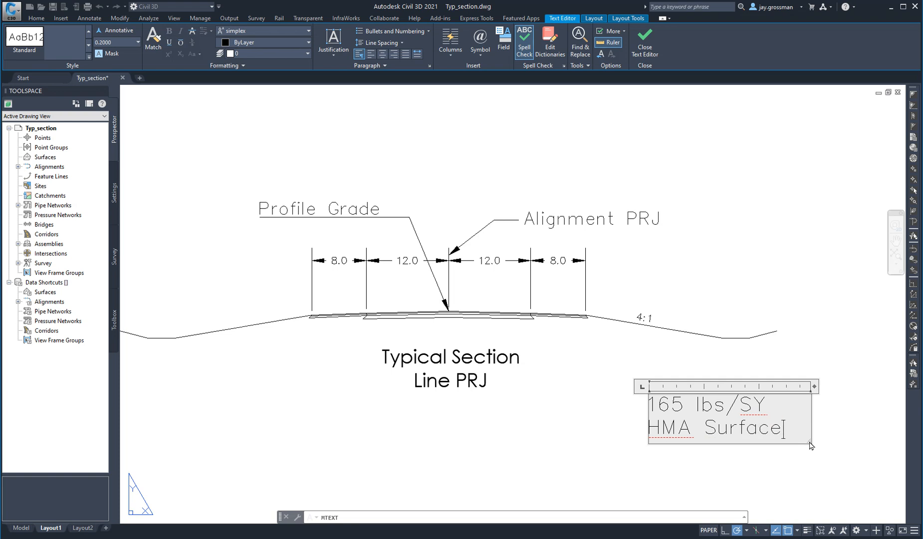
{"action": "left_click", "coordinate": [855, 436]}
Widen the pavement note's text frame to the right until "165 lbs/SY HMA Surface" fits on a single line.
{"action": "left_click", "coordinate": [763, 406]}
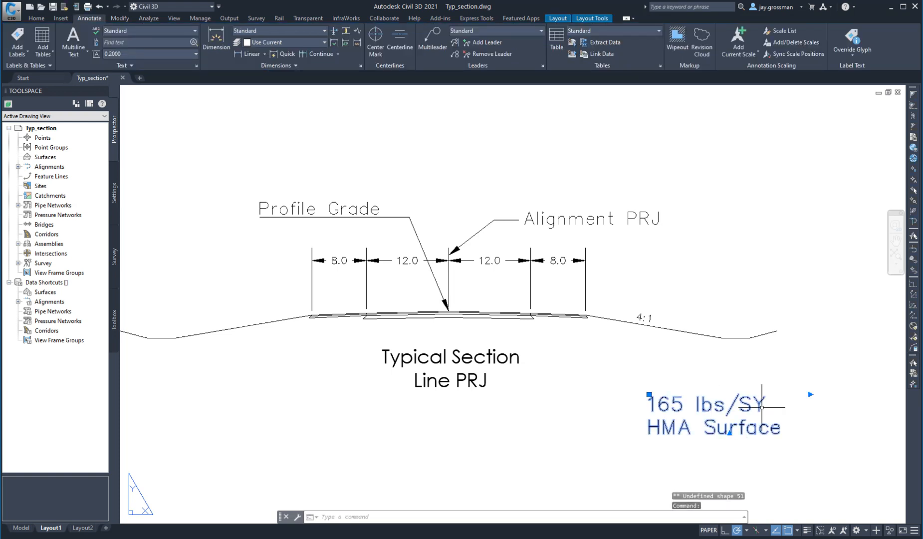
{"action": "left_click", "coordinate": [811, 394]}
{"action": "left_click", "coordinate": [891, 394]}
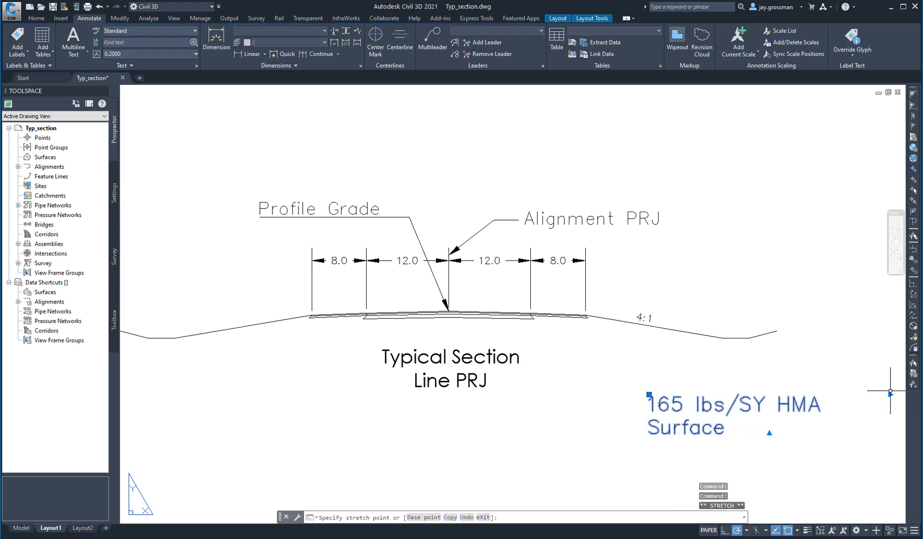
{"action": "middle_click_drag", "start_coordinate": [773, 444], "coordinate": [554, 405]}
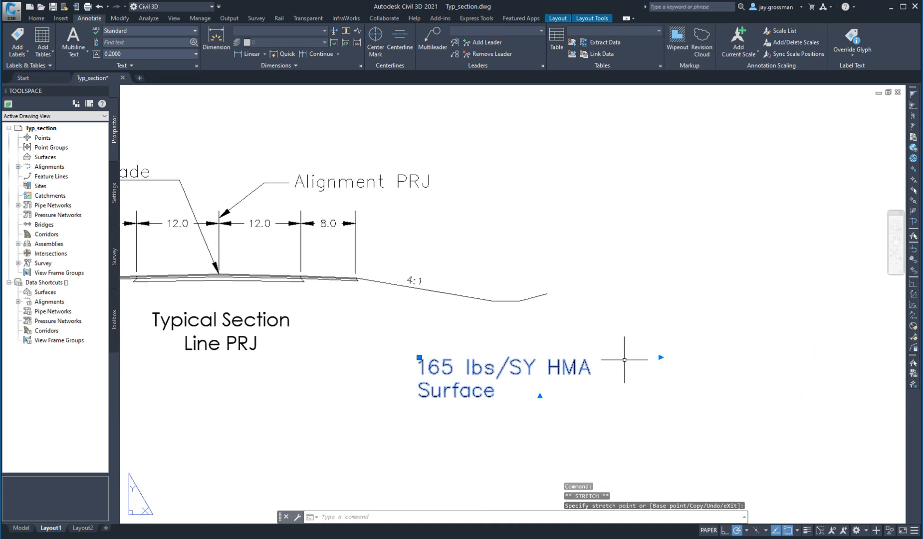
{"action": "left_click", "coordinate": [761, 357]}
{"action": "left_click", "coordinate": [760, 358]}
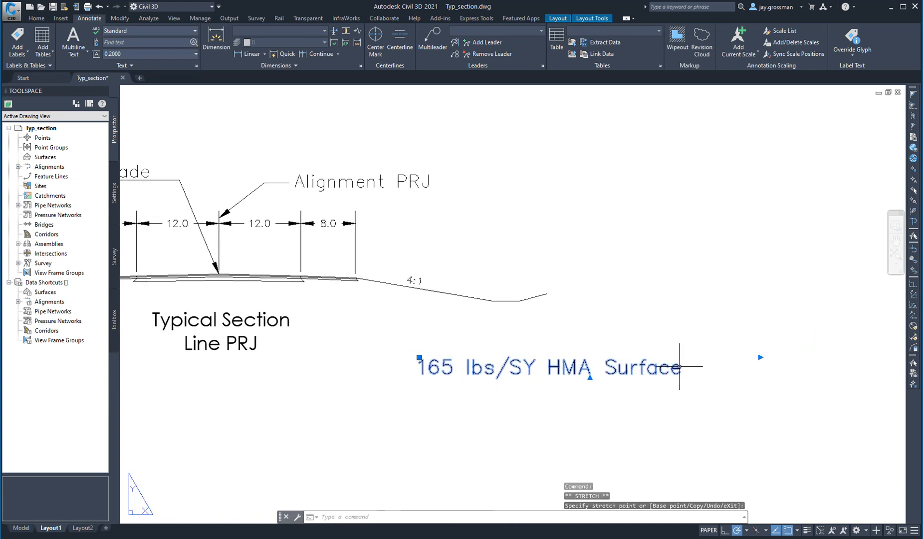
{"action": "key", "text": "Escape"}
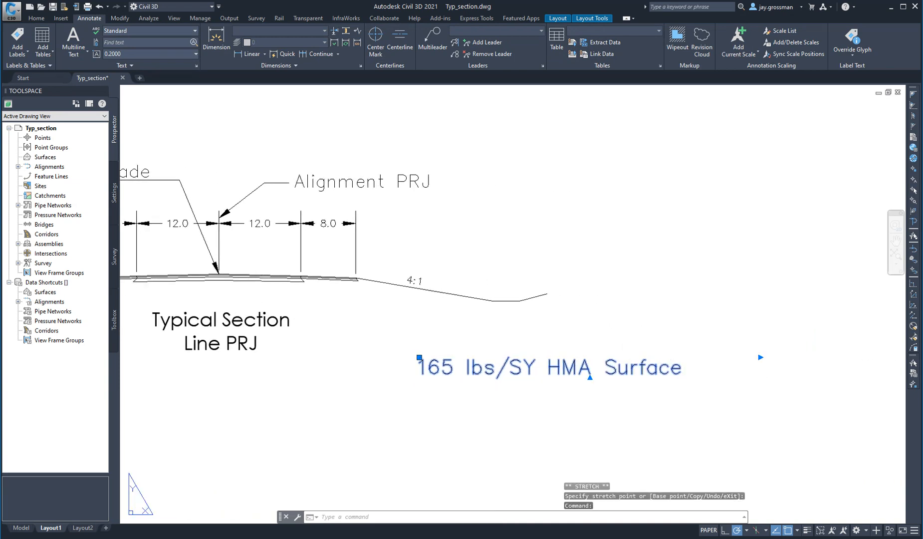
Set the text height of the whole "165 lbs/SY HMA Surface" note to 0.10.
{"action": "double_click", "coordinate": [689, 374]}
{"action": "left_click_drag", "start_coordinate": [690, 374], "coordinate": [405, 374]}
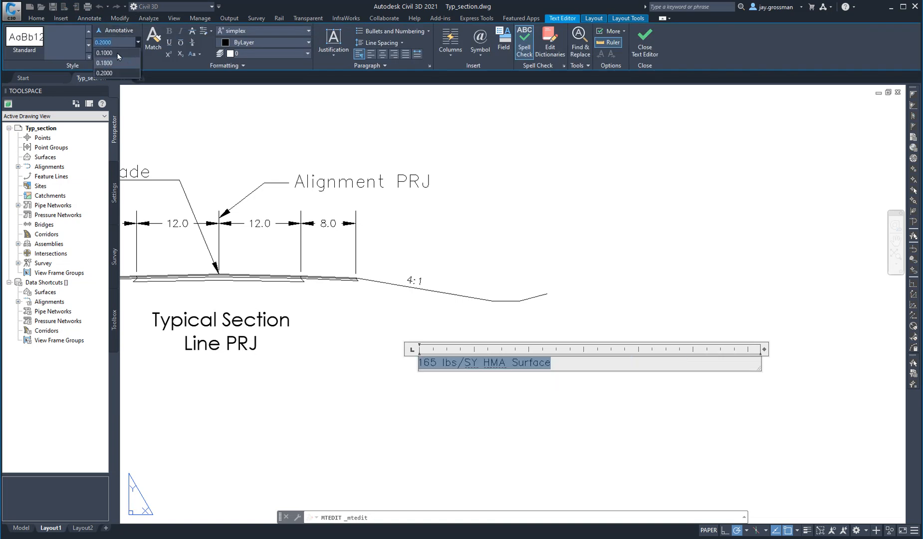
{"action": "left_click", "coordinate": [116, 53]}
{"action": "left_click", "coordinate": [521, 399]}
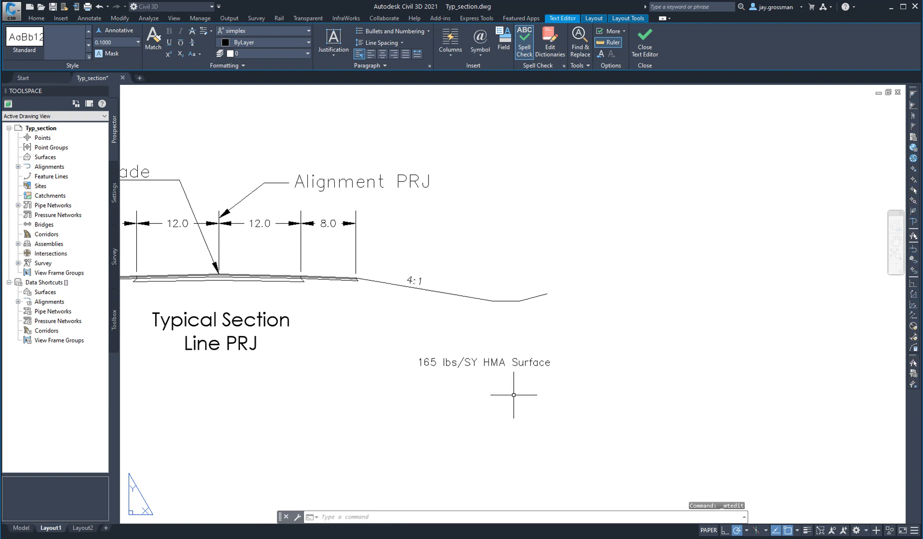
Append ", on" to the HMA Surface line and add the lines "330 lbs/SY HMA Intermediate, on" and "660 lbs/SY HMA Base".
{"action": "left_click", "coordinate": [498, 364]}
{"action": "double_click", "coordinate": [560, 366]}
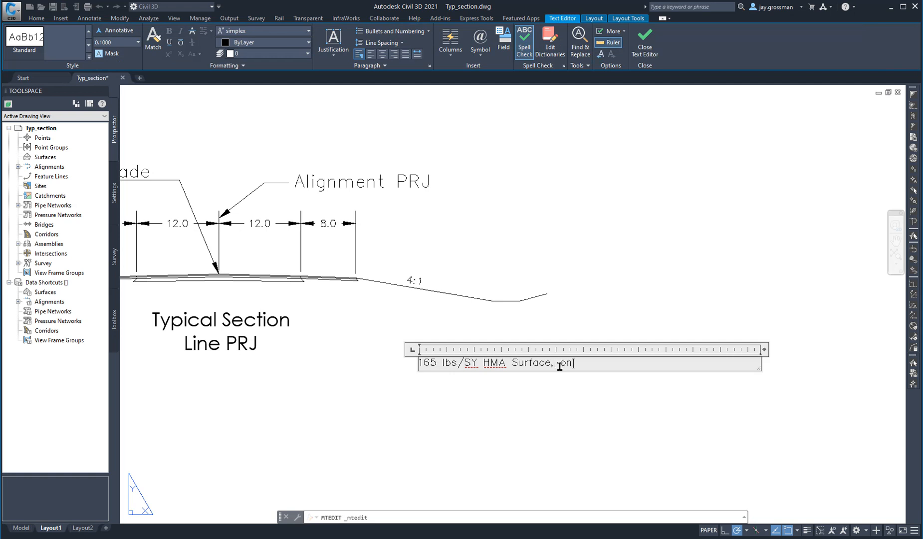
{"action": "type", "text": ", on"}
{"action": "key", "text": "Return"}
{"action": "type", "text": "3"}
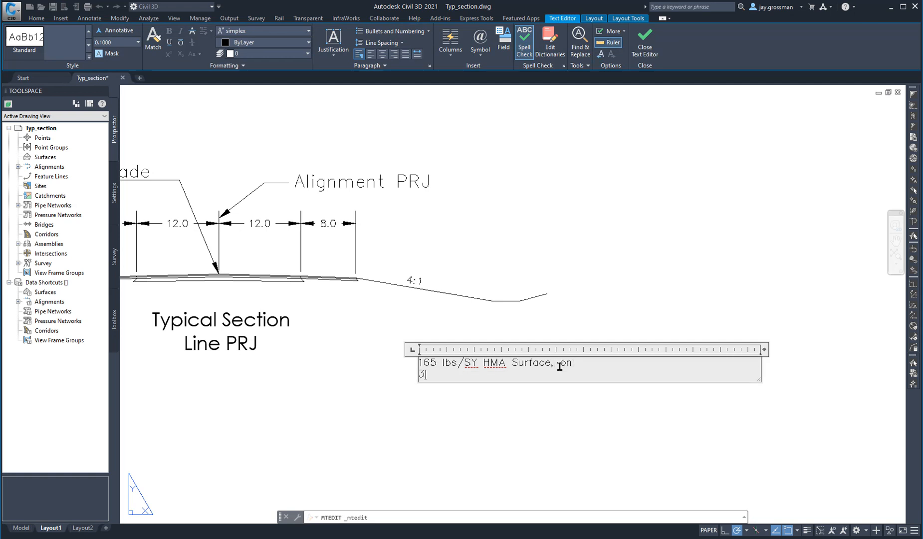
{"action": "type", "text": "30 lbs/SY HMA Intermedu"}
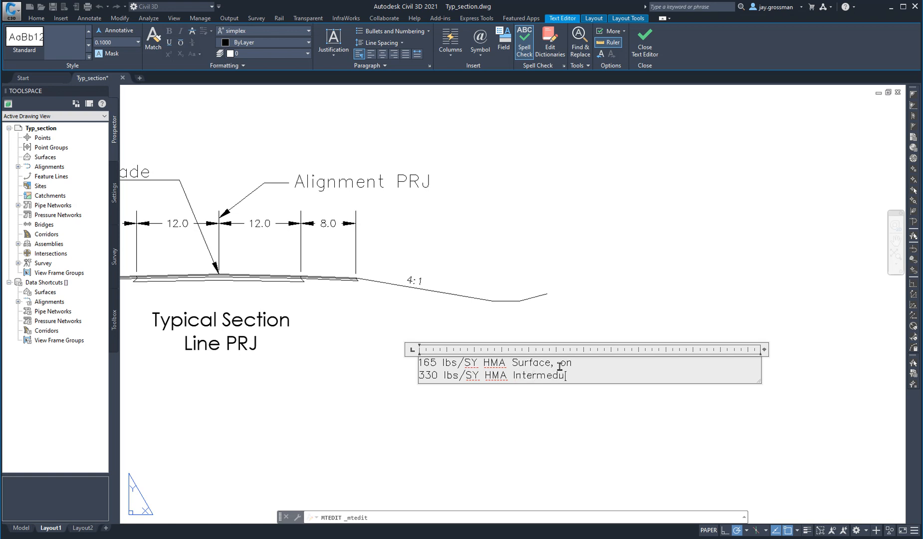
{"action": "key", "text": "BackSpace"}
{"action": "key", "text": "Return"}
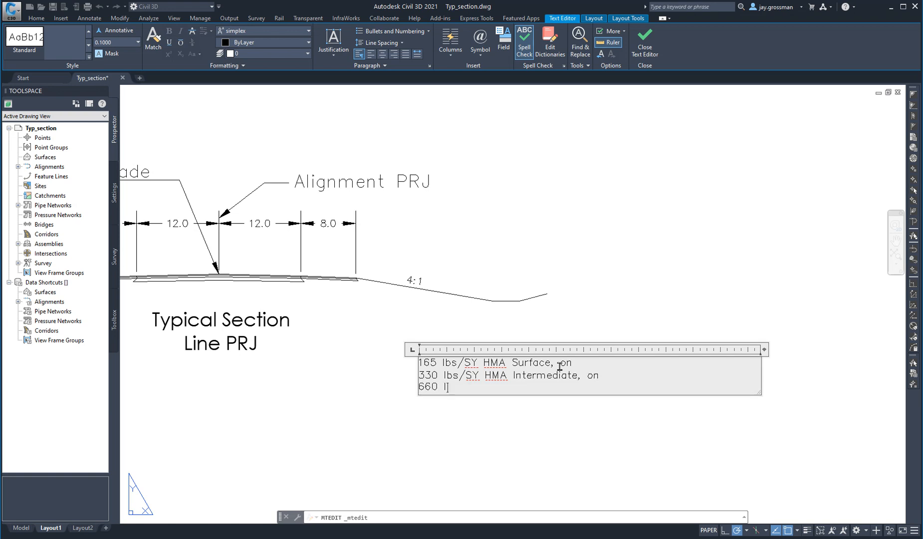
{"action": "type", "text": "660 lbs/SY HMA Base"}
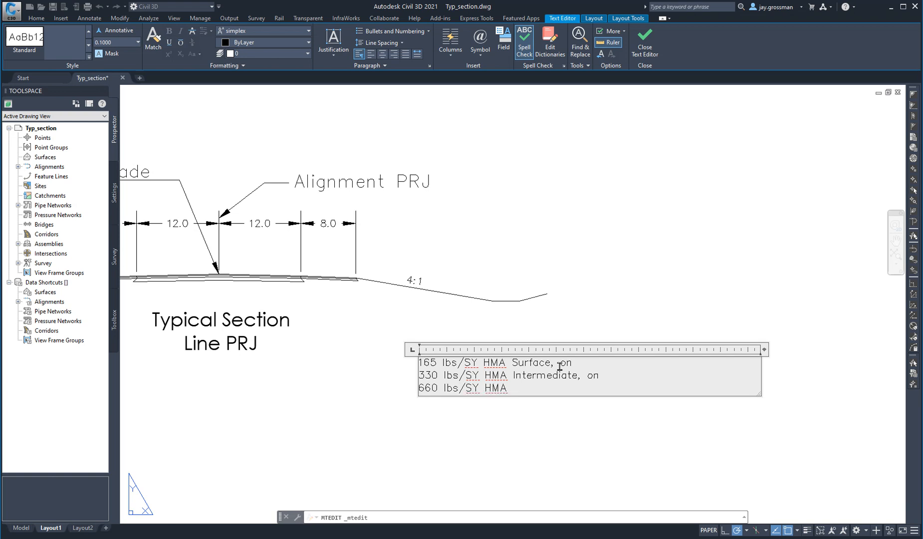
{"action": "left_click", "coordinate": [556, 424]}
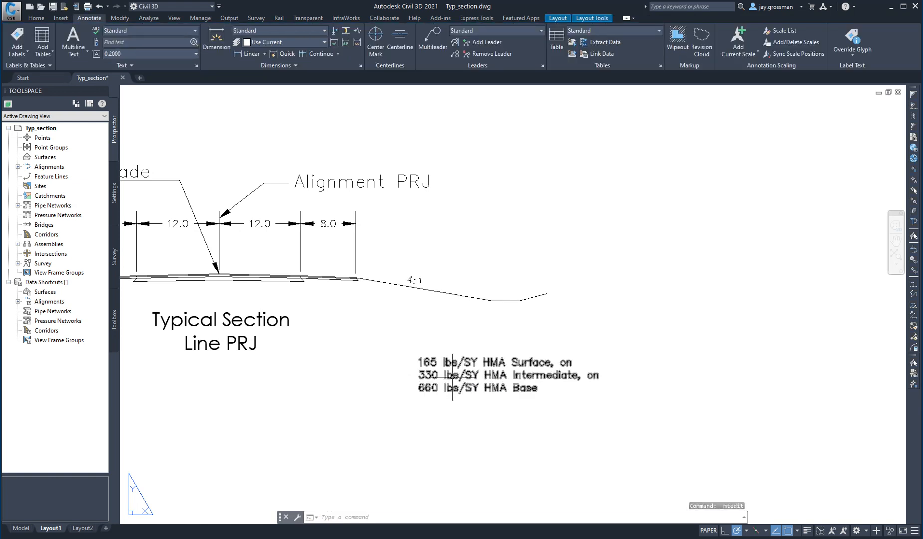
Insert the heading line "Mainline Pavement" above the three HMA layer lines of the note.
{"action": "middle_click_drag", "start_coordinate": [452, 375], "coordinate": [435, 370]}
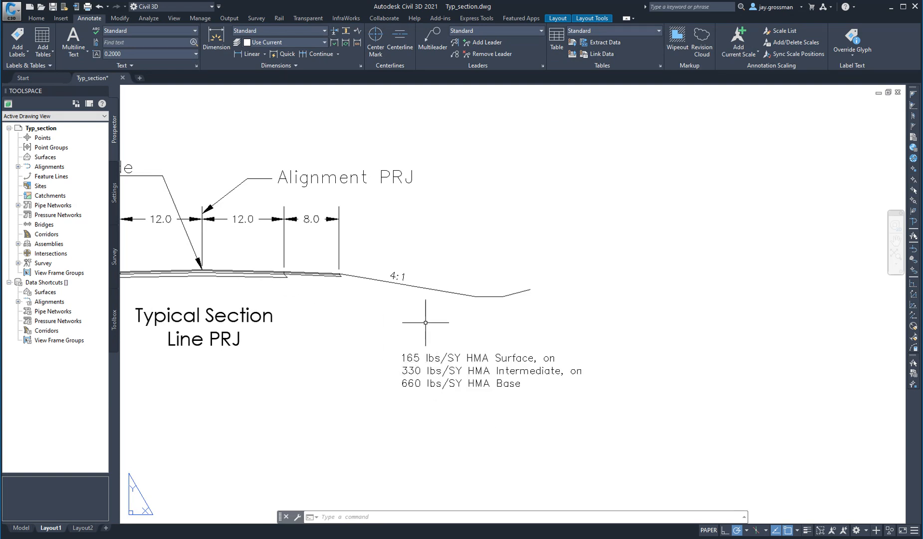
{"action": "left_click", "coordinate": [411, 357]}
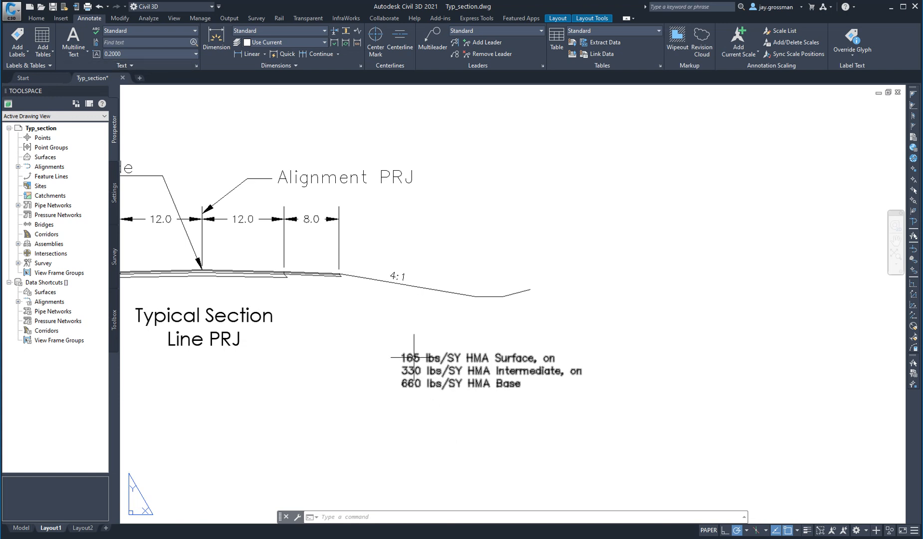
{"action": "double_click", "coordinate": [411, 357]}
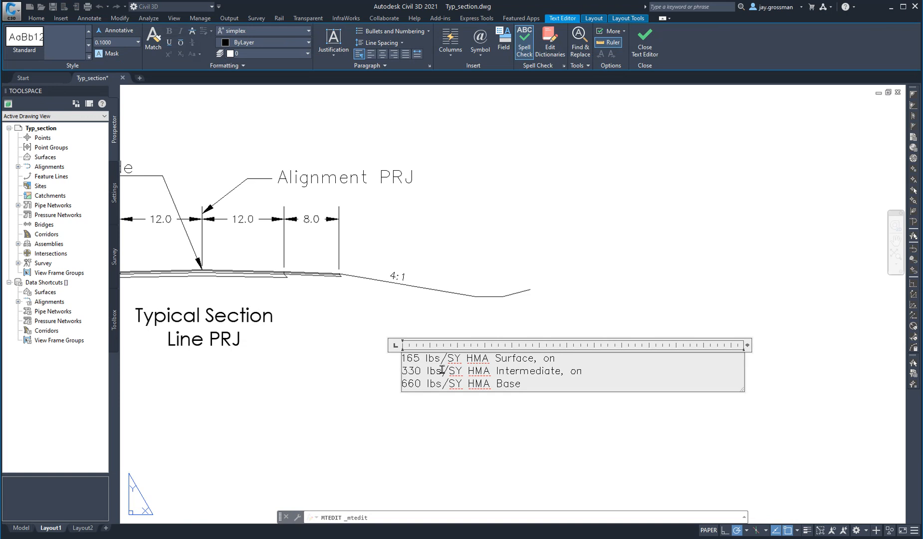
{"action": "key", "text": "Return"}
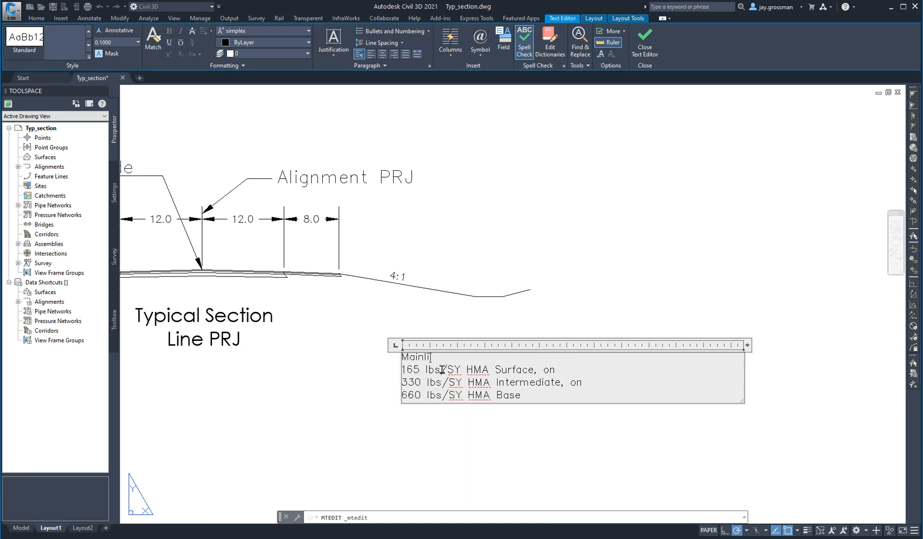
{"action": "type", "text": "Mainline Pavement"}
{"action": "left_click", "coordinate": [525, 449]}
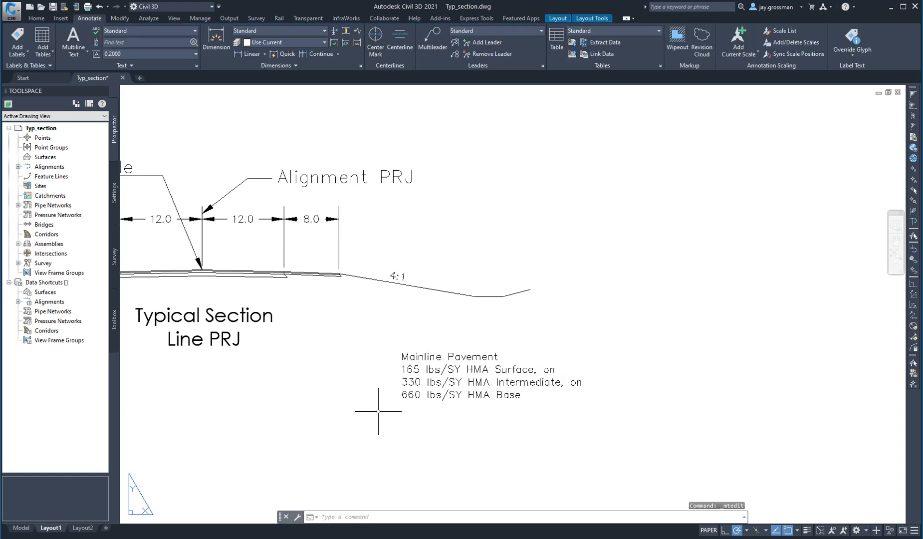
Add a multileader without text from the underside of the right lane's pavement to the "Mainline Pavement" heading.
{"action": "left_click", "coordinate": [432, 40]}
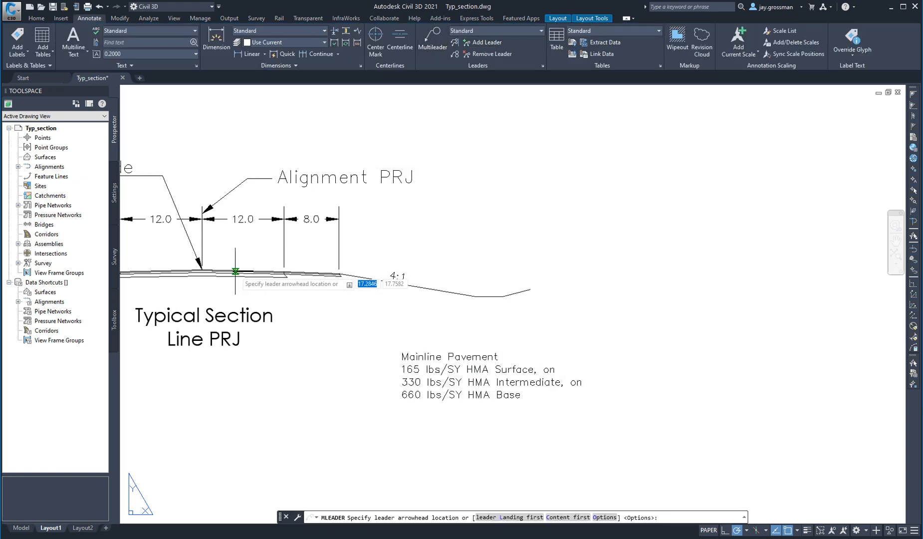
{"action": "left_click", "coordinate": [252, 275]}
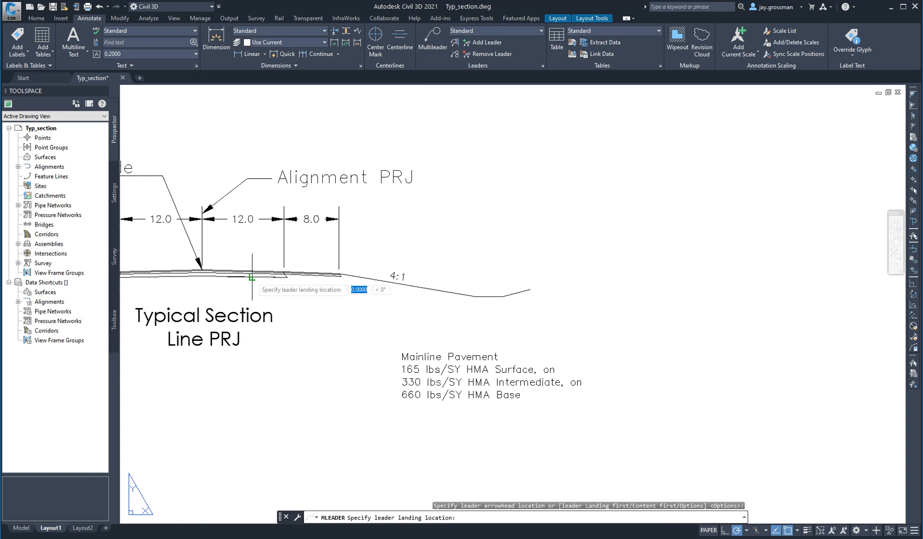
{"action": "left_click", "coordinate": [370, 357]}
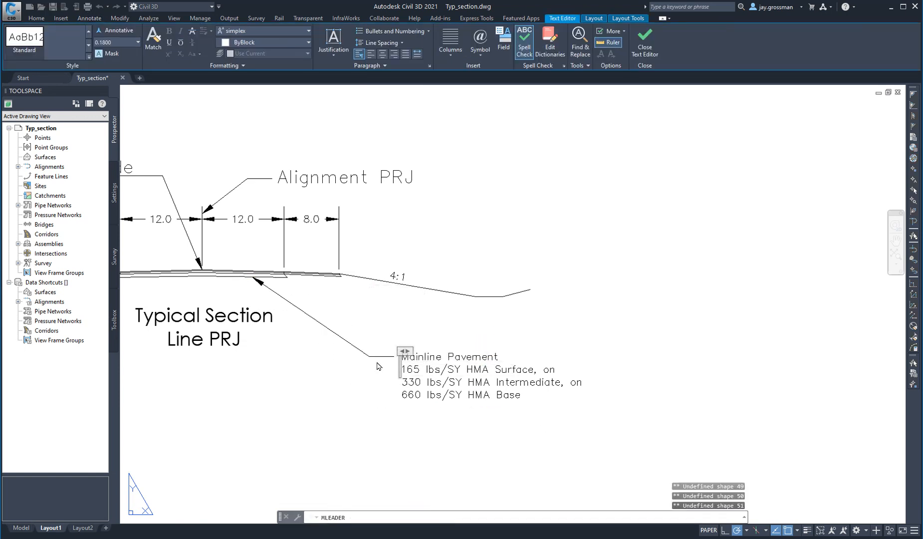
{"action": "left_click", "coordinate": [364, 389]}
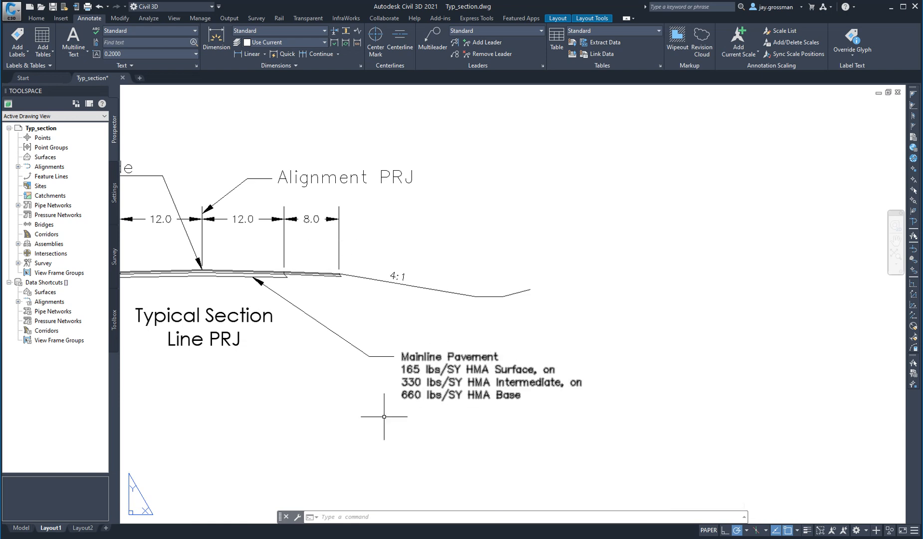
{"action": "scroll", "coordinate": [363, 468], "scroll_direction": "down", "scroll_amount": 2}
{"action": "middle_click_drag", "start_coordinate": [340, 438], "coordinate": [412, 427]}
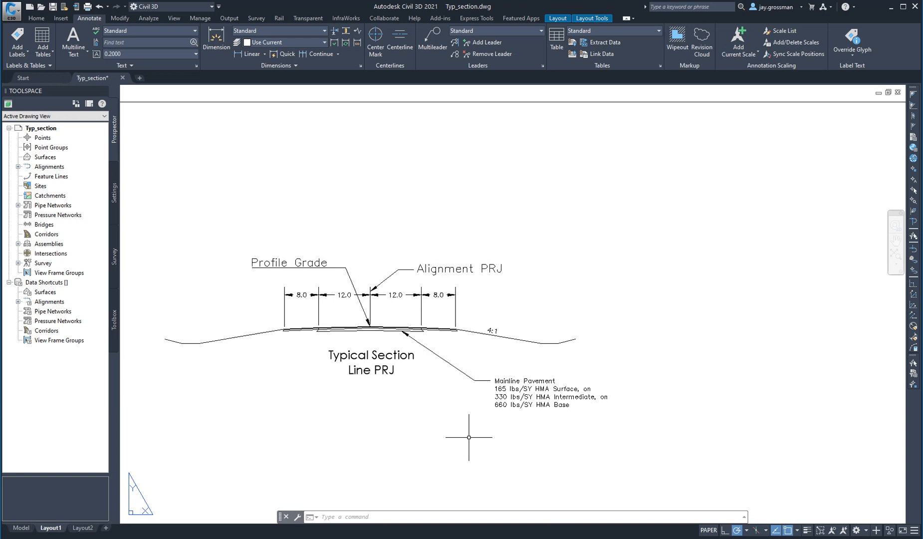
{"action": "scroll", "coordinate": [404, 330], "scroll_direction": "up", "scroll_amount": 3}
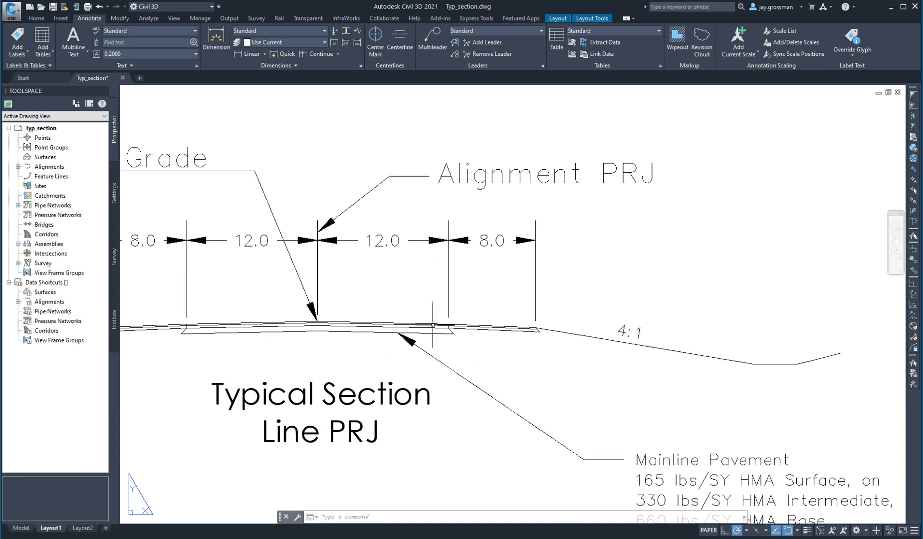
Save the Typ_section drawing with the annotated typical section.
{"action": "scroll", "coordinate": [644, 446], "scroll_direction": "down", "scroll_amount": 3}
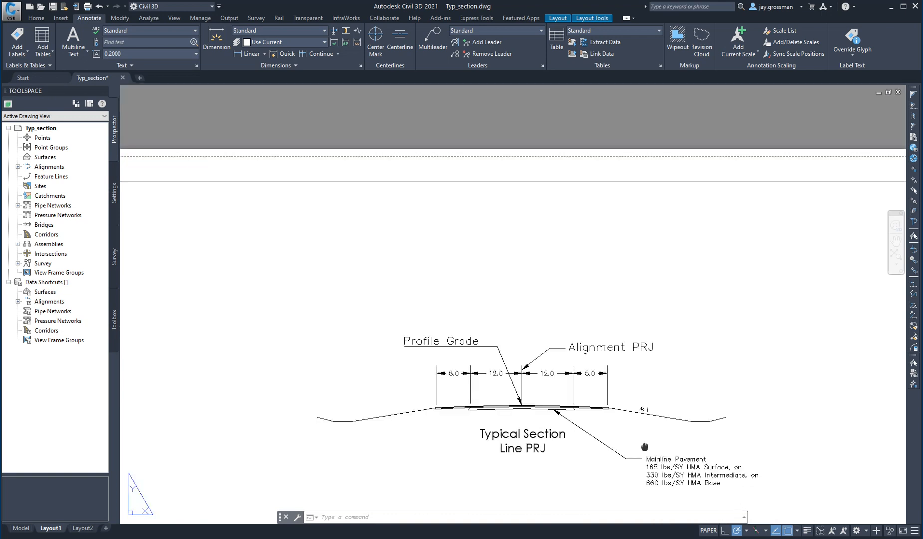
{"action": "middle_click_drag", "start_coordinate": [645, 447], "coordinate": [627, 432]}
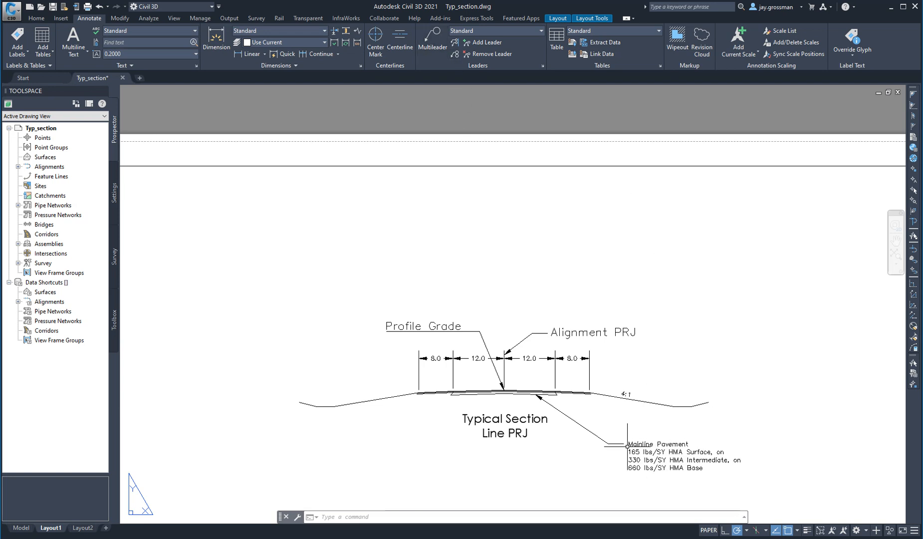
{"action": "scroll", "coordinate": [629, 443], "scroll_direction": "up", "scroll_amount": 4}
{"action": "scroll", "coordinate": [743, 438], "scroll_direction": "down", "scroll_amount": 2}
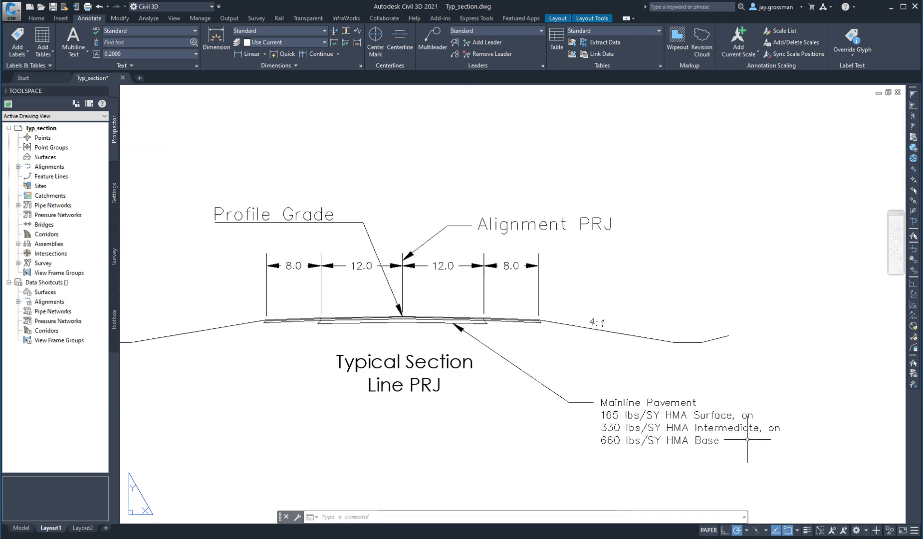
{"action": "scroll", "coordinate": [553, 428], "scroll_direction": "down", "scroll_amount": 2}
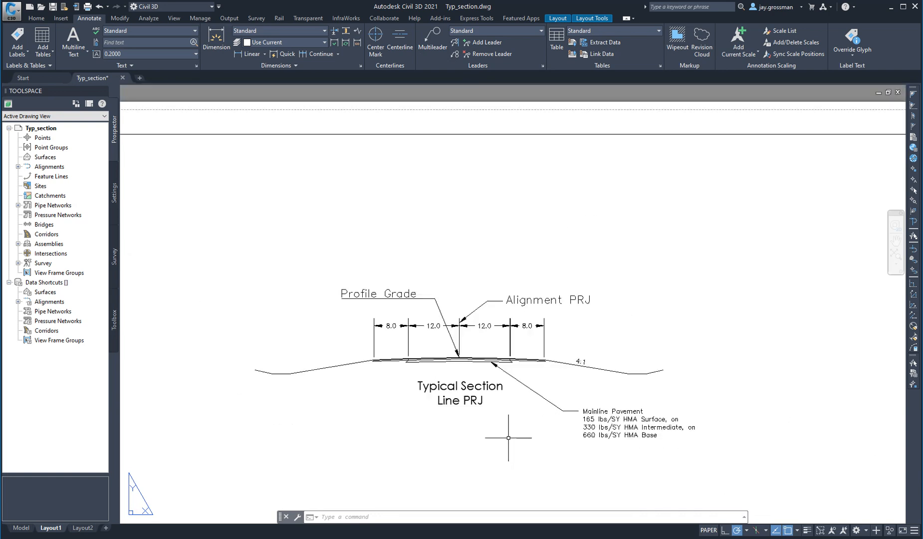
{"action": "left_click", "coordinate": [64, 7]}
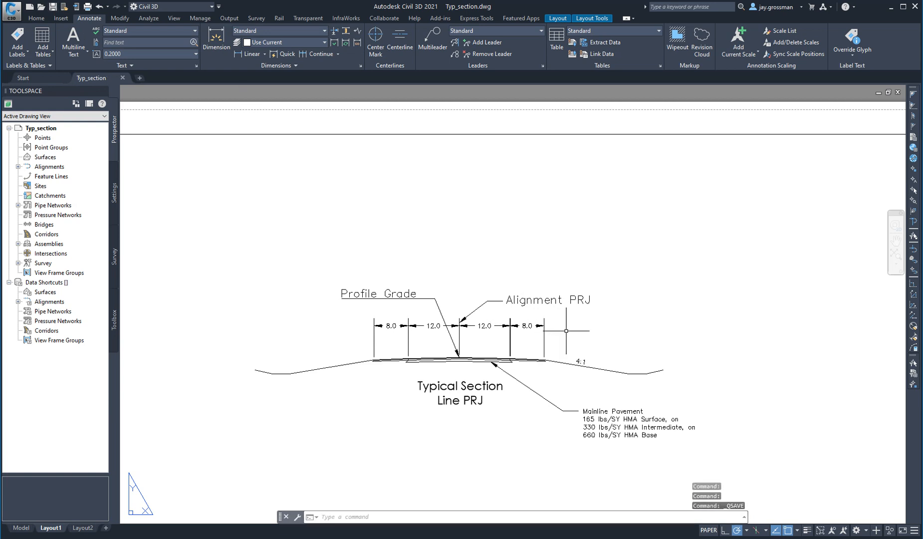
Preview the single-sheet plot of Layout1 with the current plot settings, and close the plot setup without plotting.
{"action": "scroll", "coordinate": [668, 332], "scroll_direction": "down", "scroll_amount": 1}
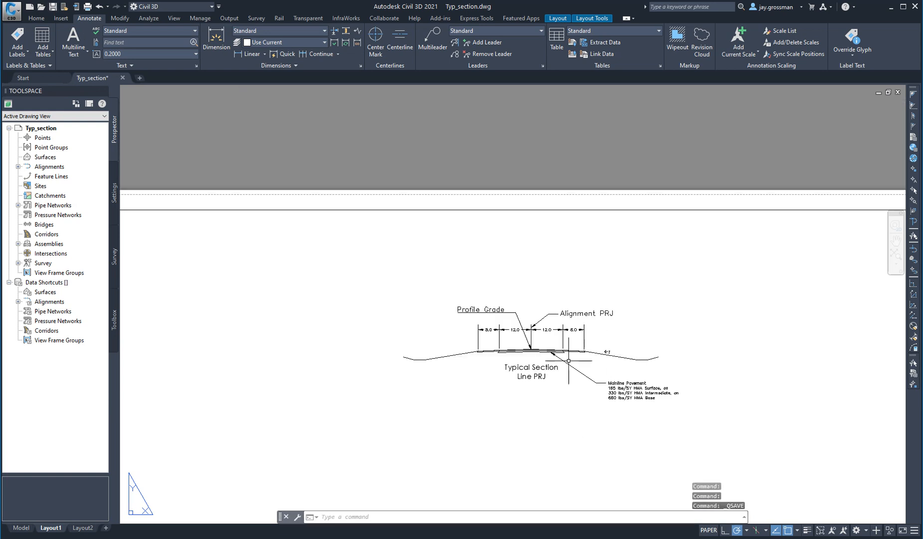
{"action": "scroll", "coordinate": [526, 327], "scroll_direction": "down", "scroll_amount": 2}
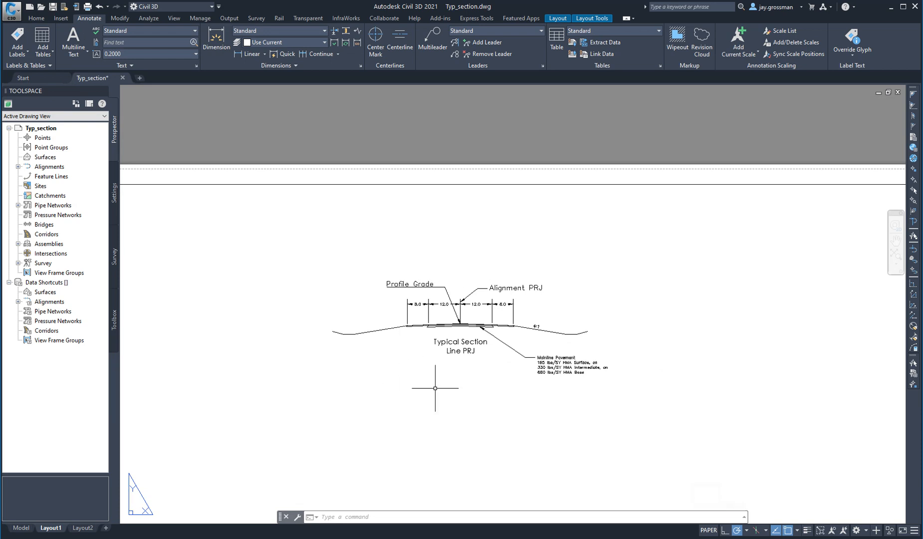
{"action": "scroll", "coordinate": [491, 353], "scroll_direction": "up", "scroll_amount": 4}
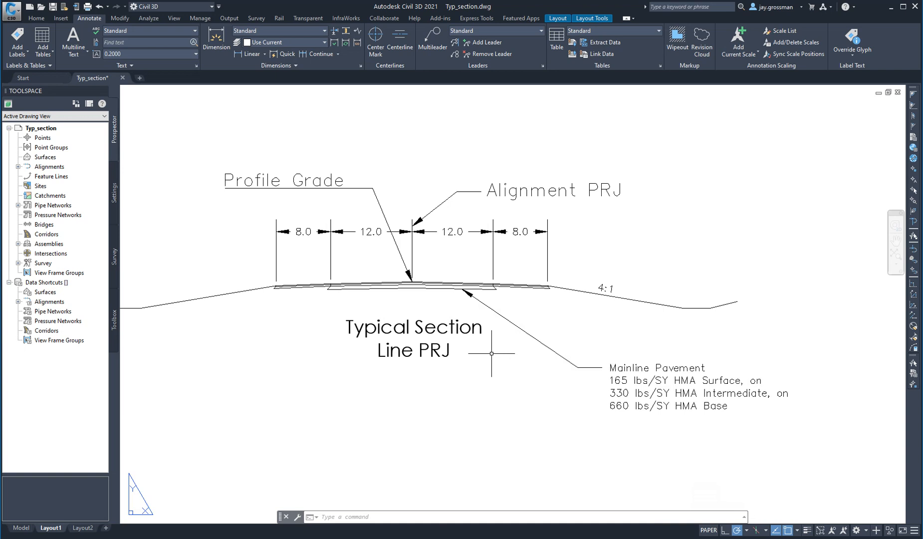
{"action": "left_click", "coordinate": [87, 7]}
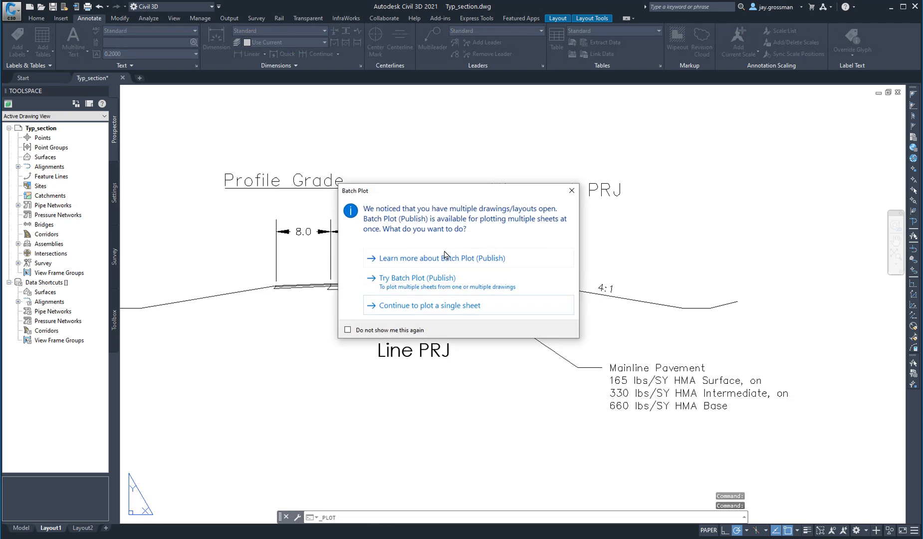
{"action": "left_click", "coordinate": [432, 306]}
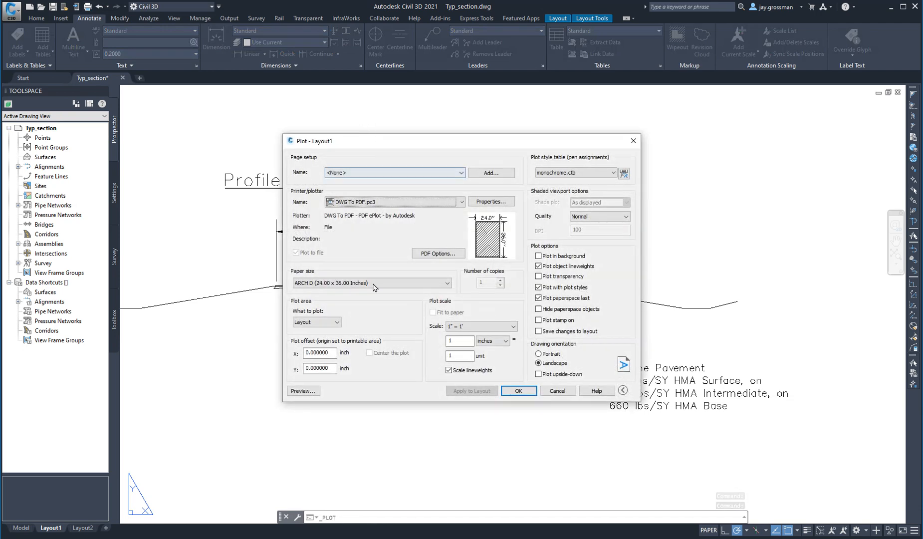
{"action": "left_click", "coordinate": [303, 391]}
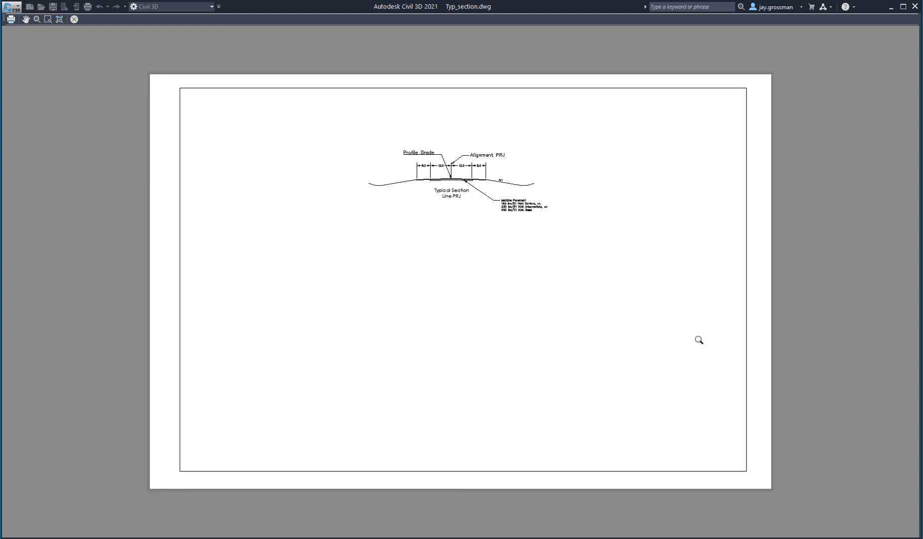
{"action": "key", "text": "Escape"}
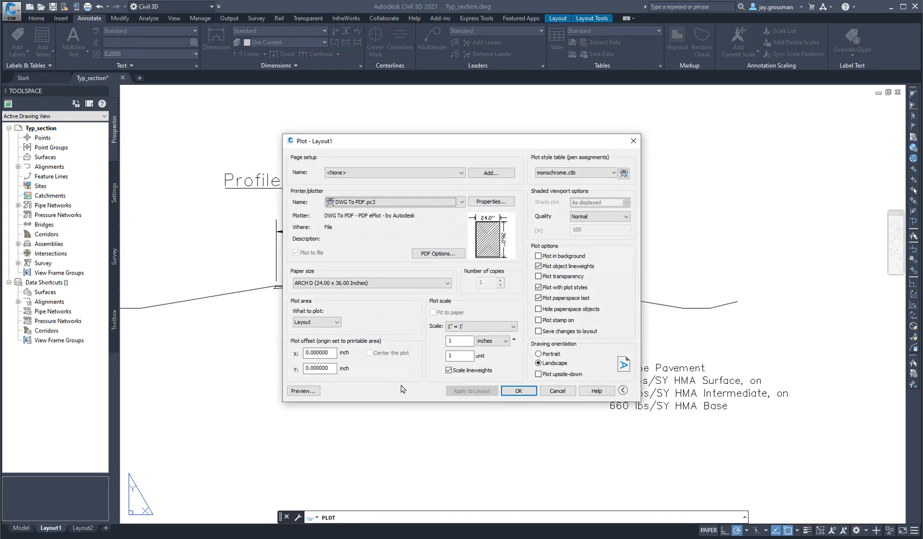
{"action": "left_click", "coordinate": [550, 394]}
{"action": "scroll", "coordinate": [405, 451], "scroll_direction": "down", "scroll_amount": 5}
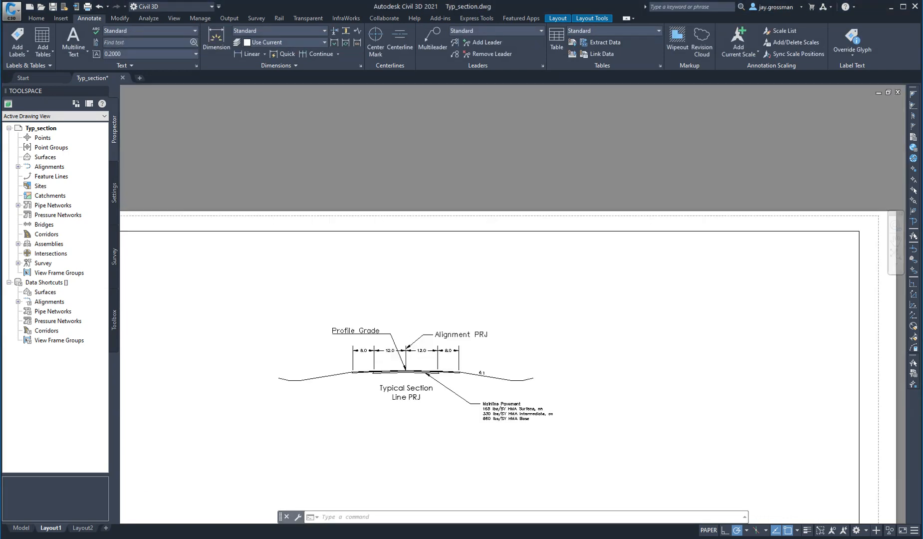
{"action": "scroll", "coordinate": [423, 371], "scroll_direction": "up", "scroll_amount": 2}
{"action": "scroll", "coordinate": [425, 328], "scroll_direction": "down", "scroll_amount": 4}
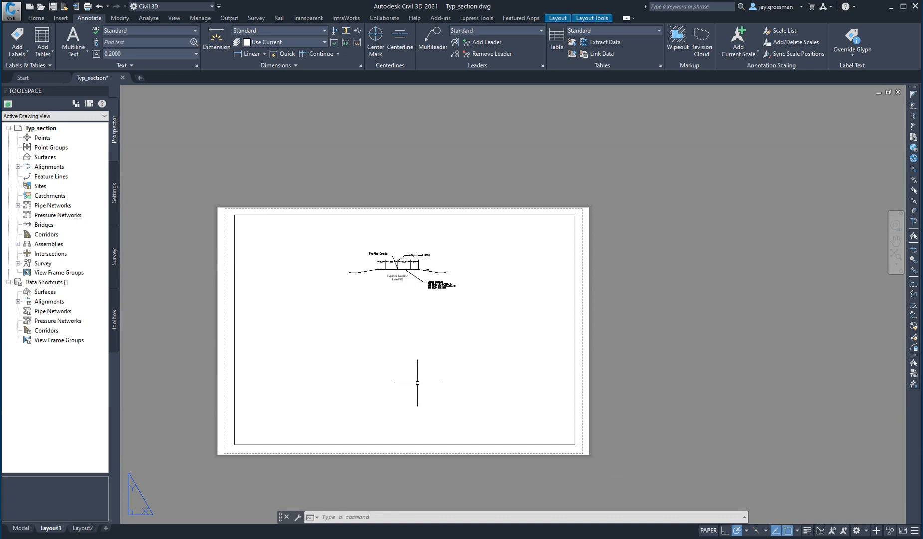
{"action": "scroll", "coordinate": [424, 341], "scroll_direction": "up", "scroll_amount": 3}
{"action": "scroll", "coordinate": [472, 386], "scroll_direction": "down", "scroll_amount": 3}
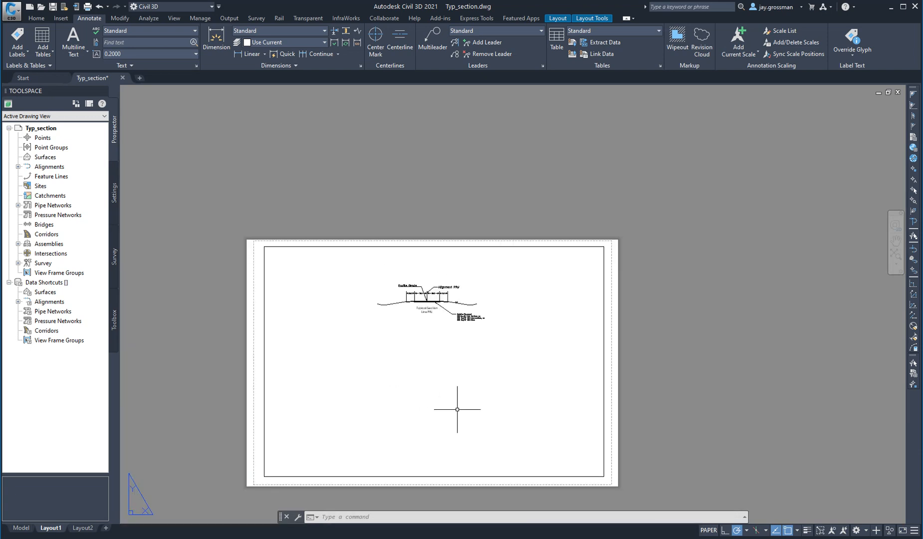
{"action": "middle_click_drag", "start_coordinate": [450, 401], "coordinate": [435, 369]}
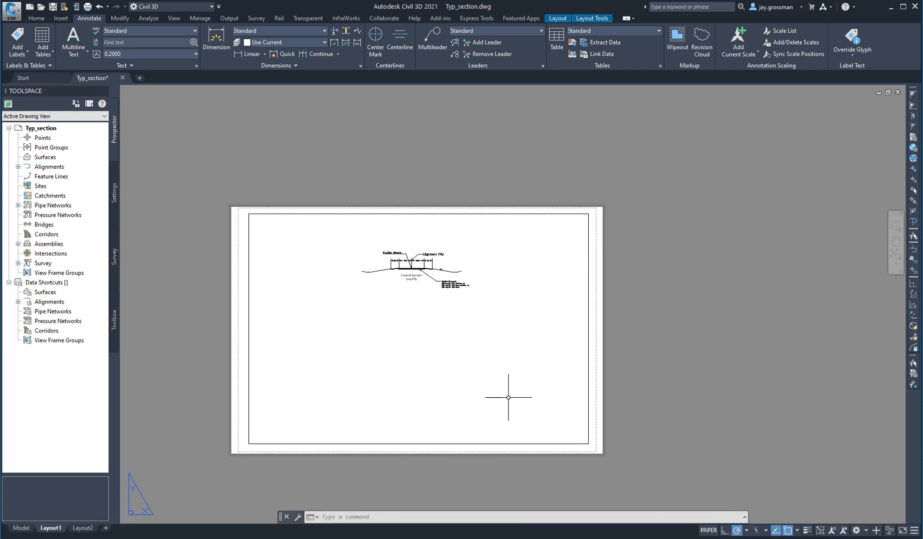